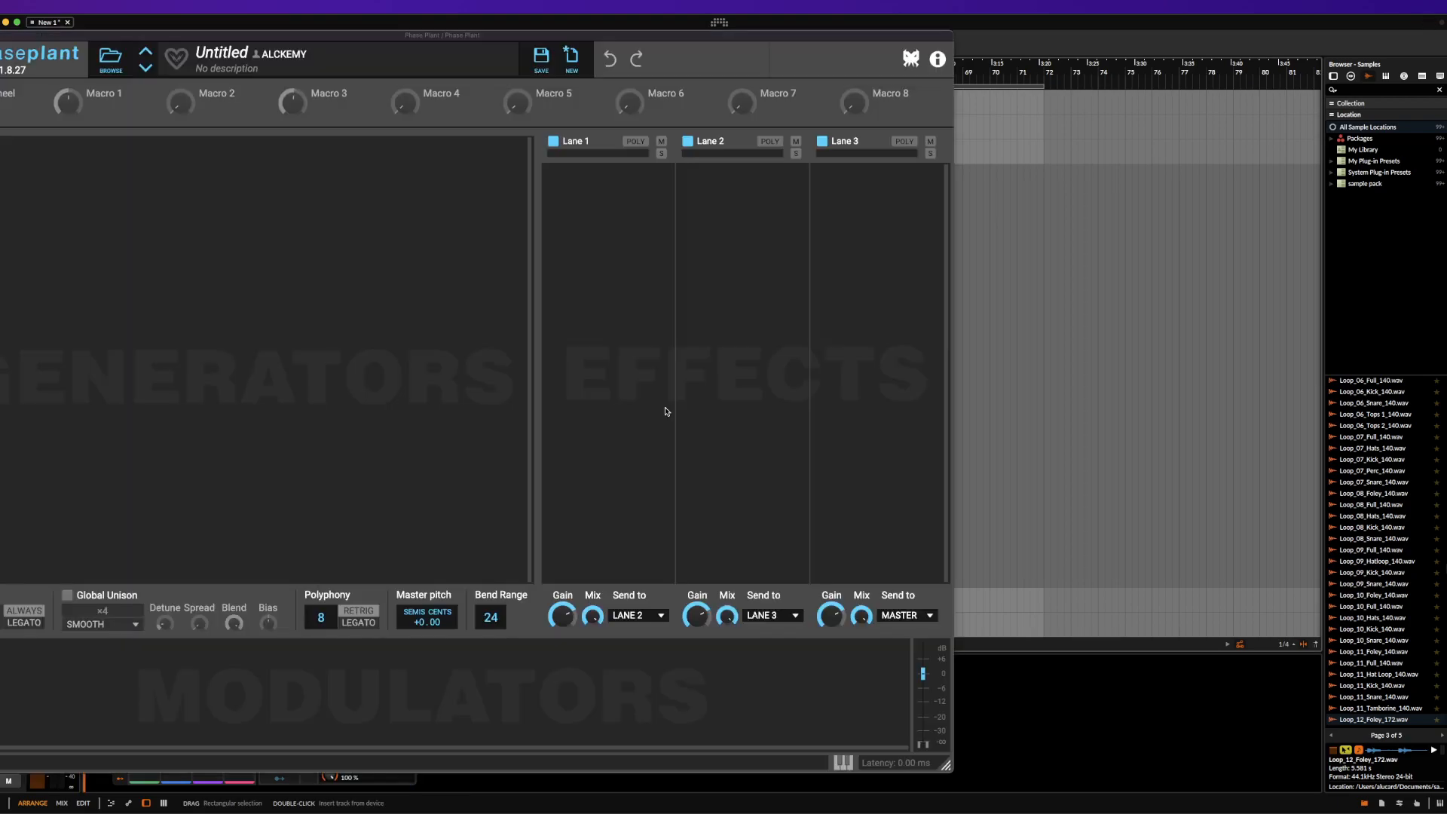
Load the ANTI-ANTI HERO MPE preset from the hybrid basses folder of the ÆTURNUM 3 user presets
drag(361, 42, 535, 40)
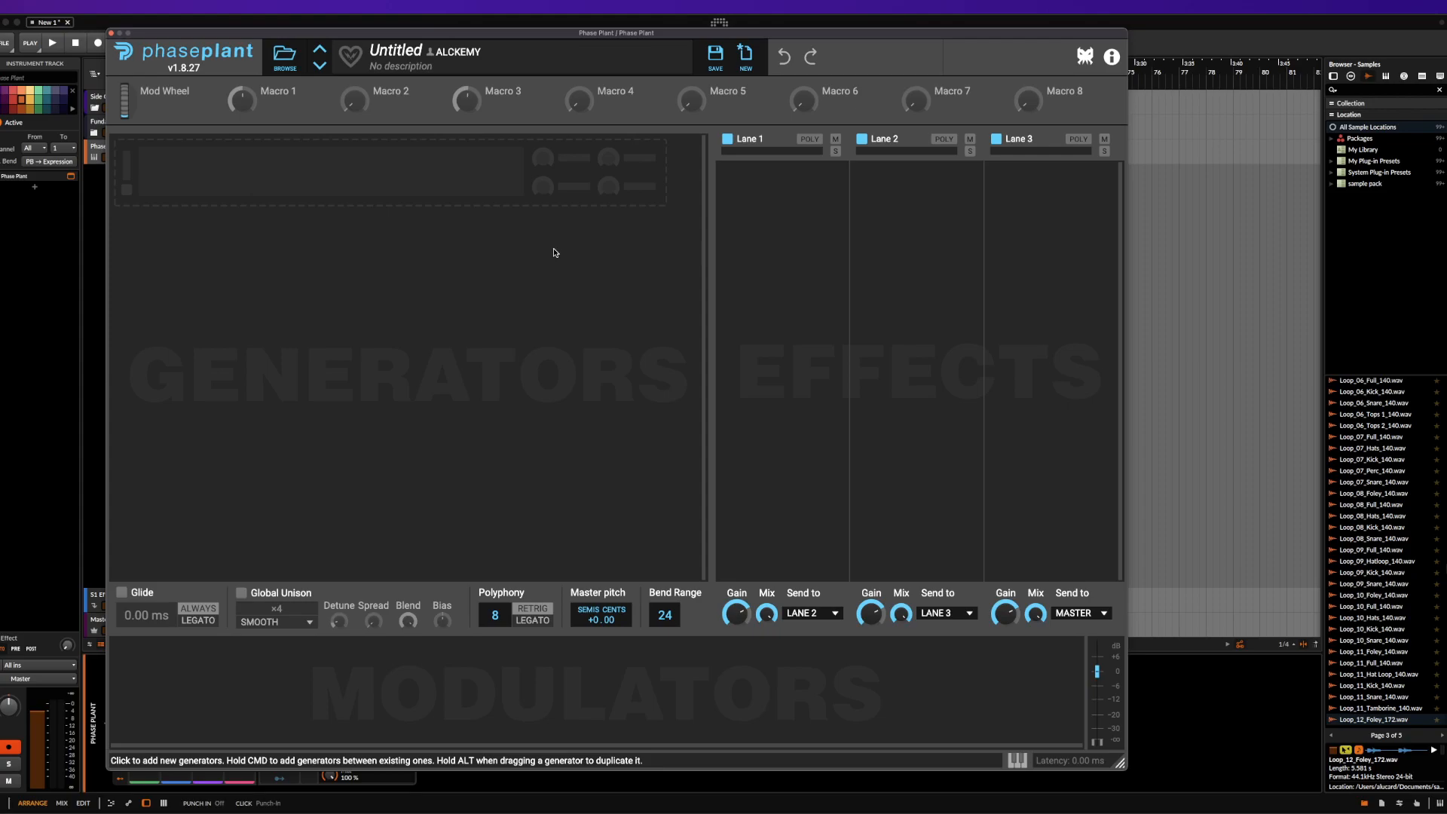
click(285, 56)
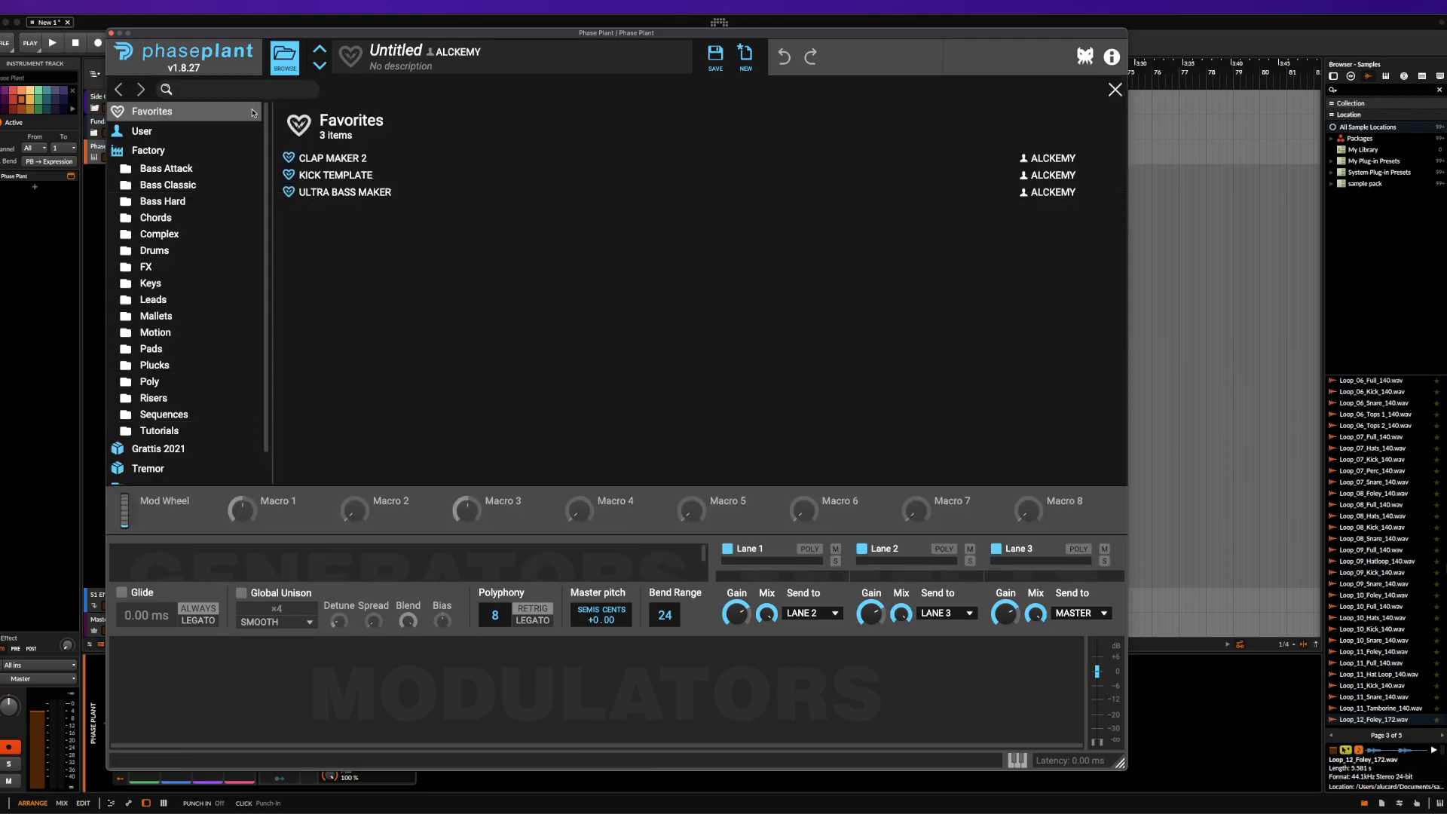
click(165, 133)
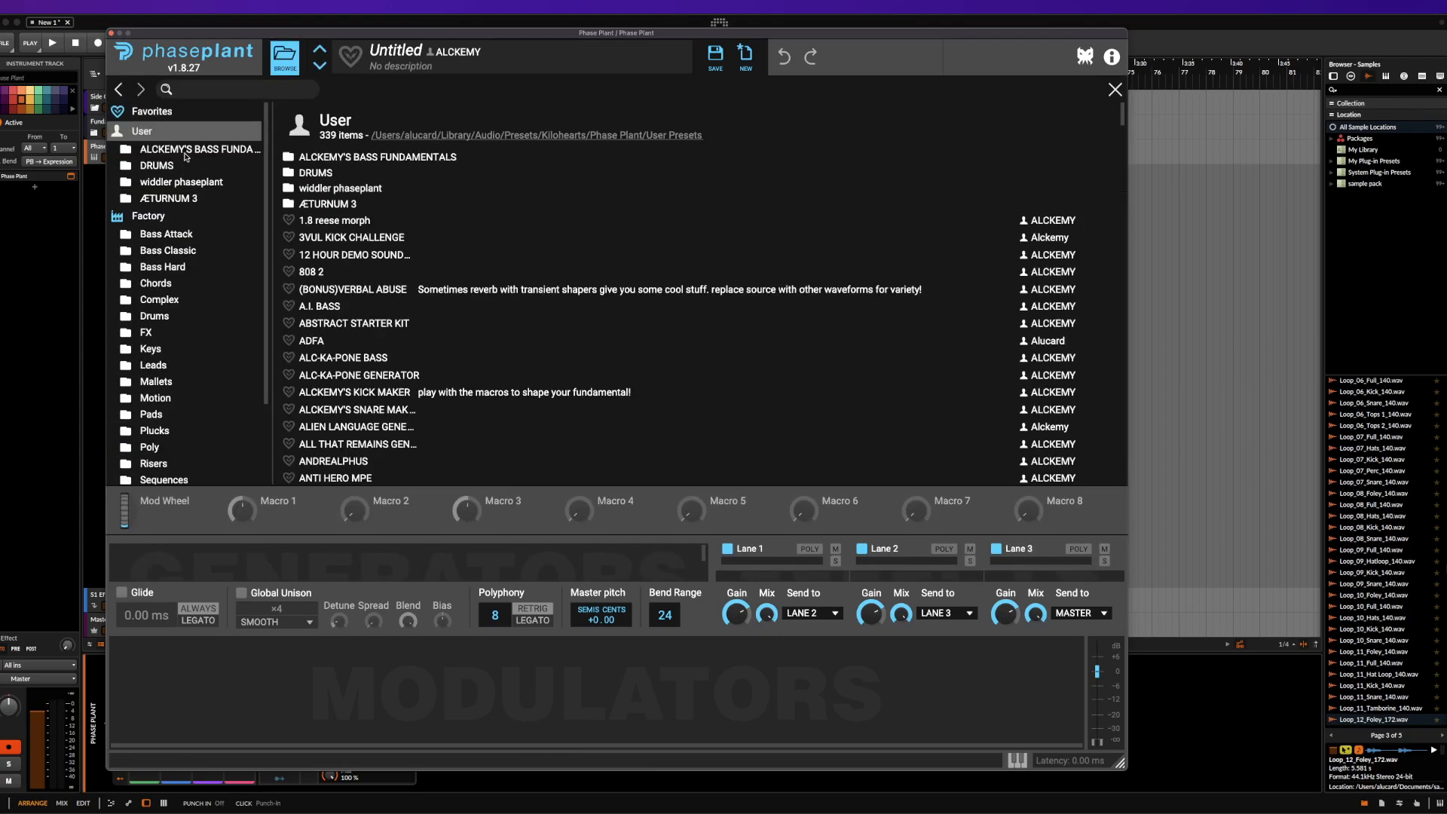
click(179, 196)
double_click(335, 205)
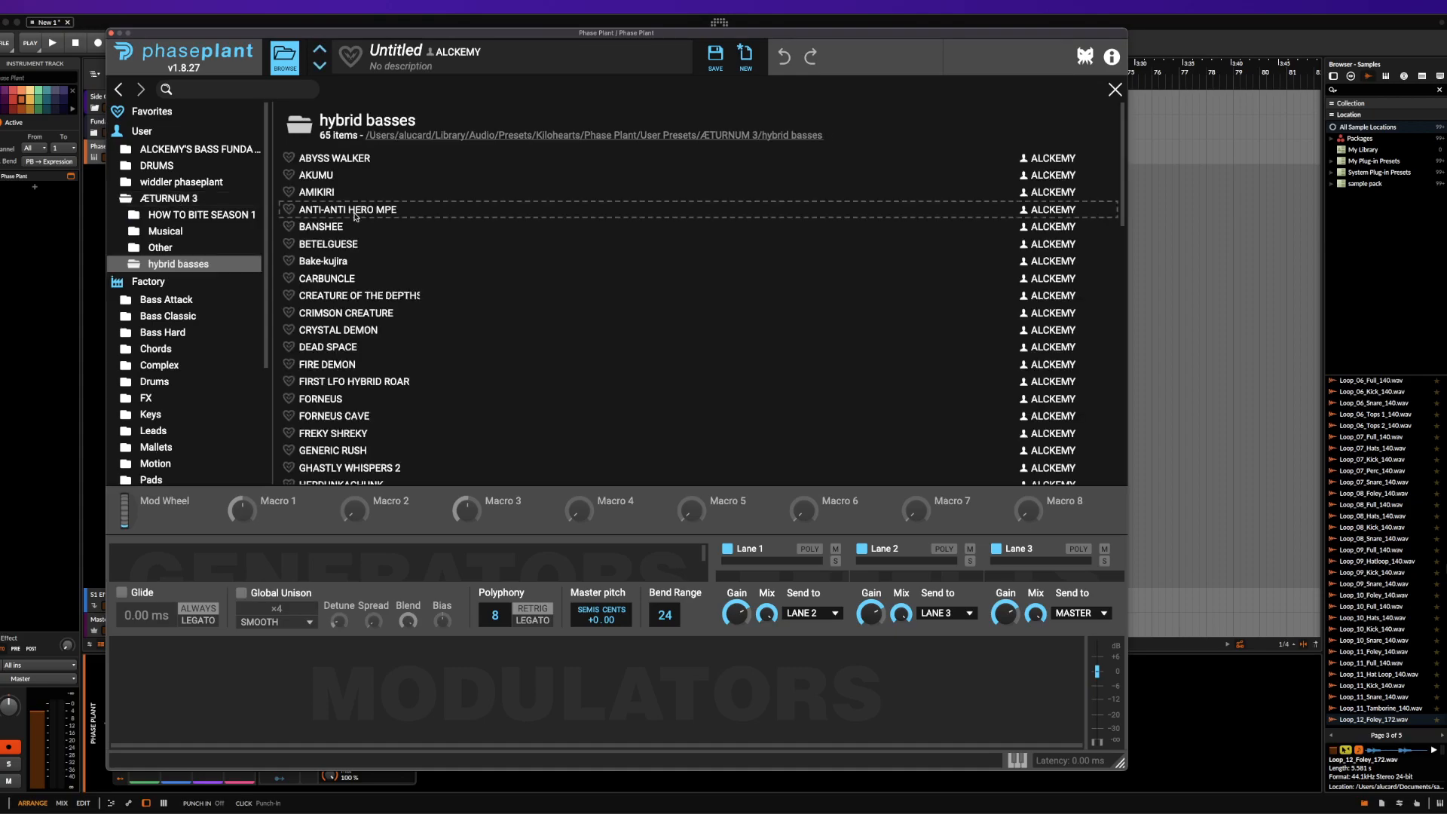
double_click(355, 212)
click(290, 62)
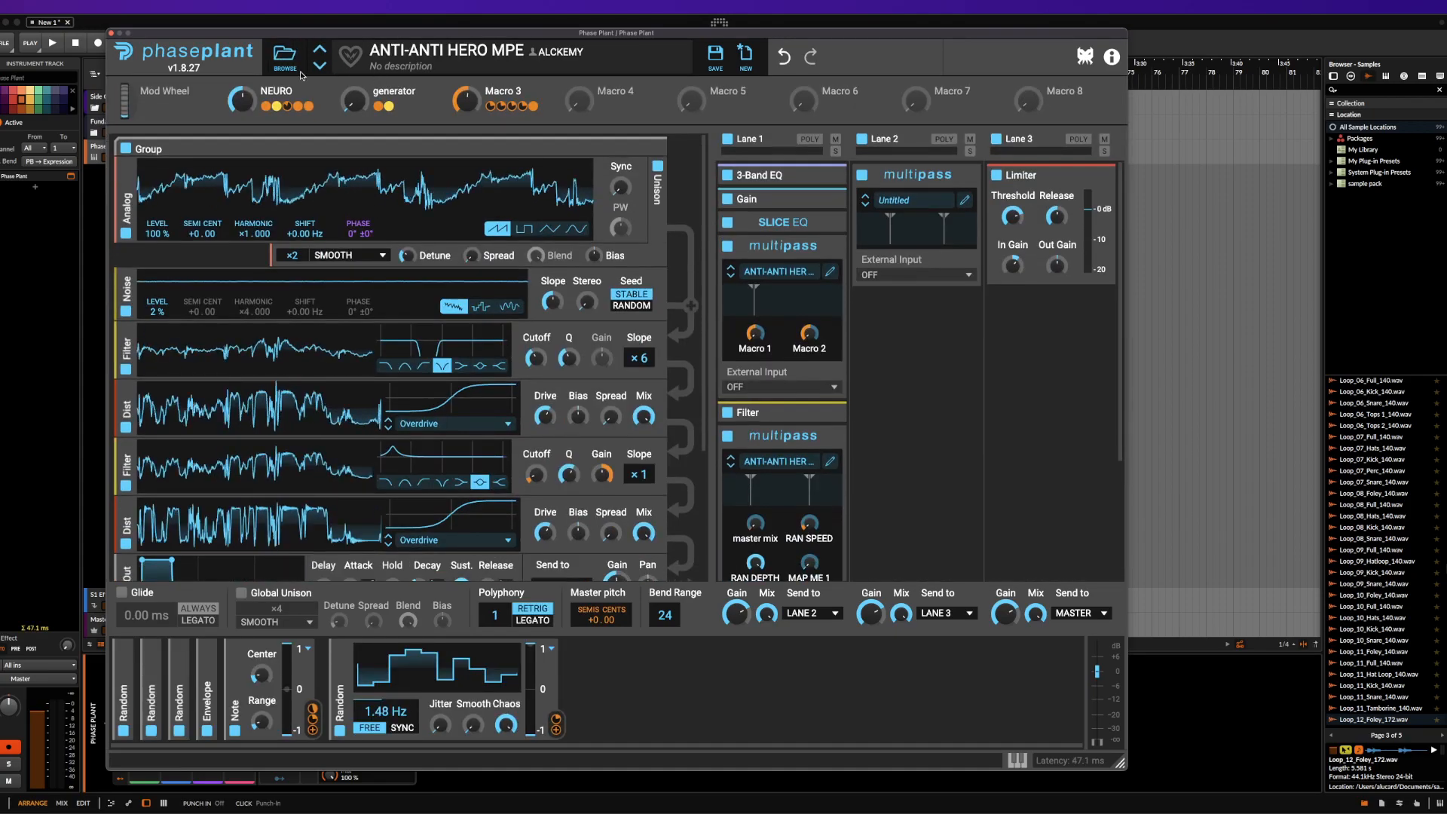
Reset the NEURO macro, then turn the NEURO and generator macros fully up
double_click(248, 100)
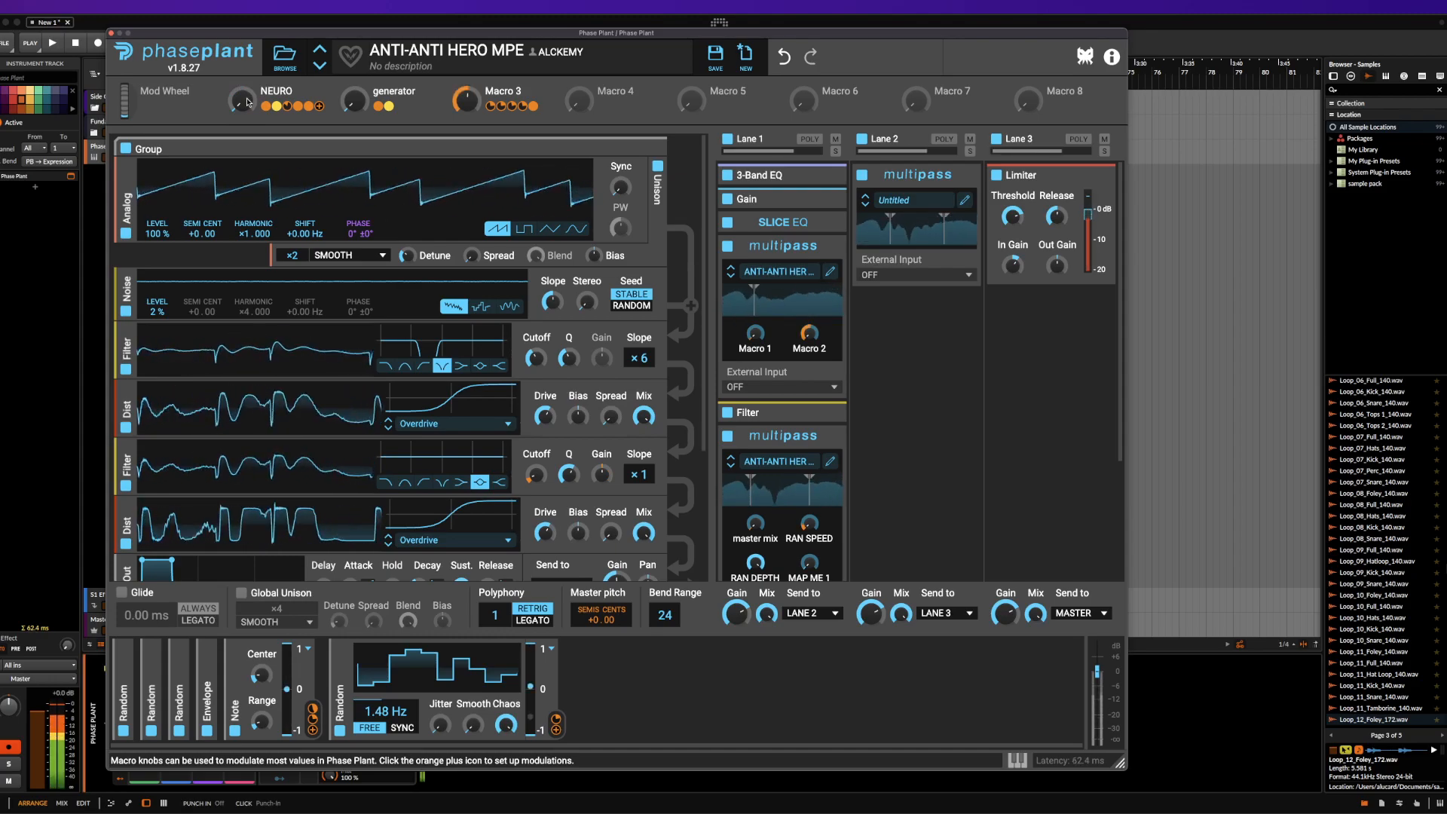
drag(247, 104, 249, 27)
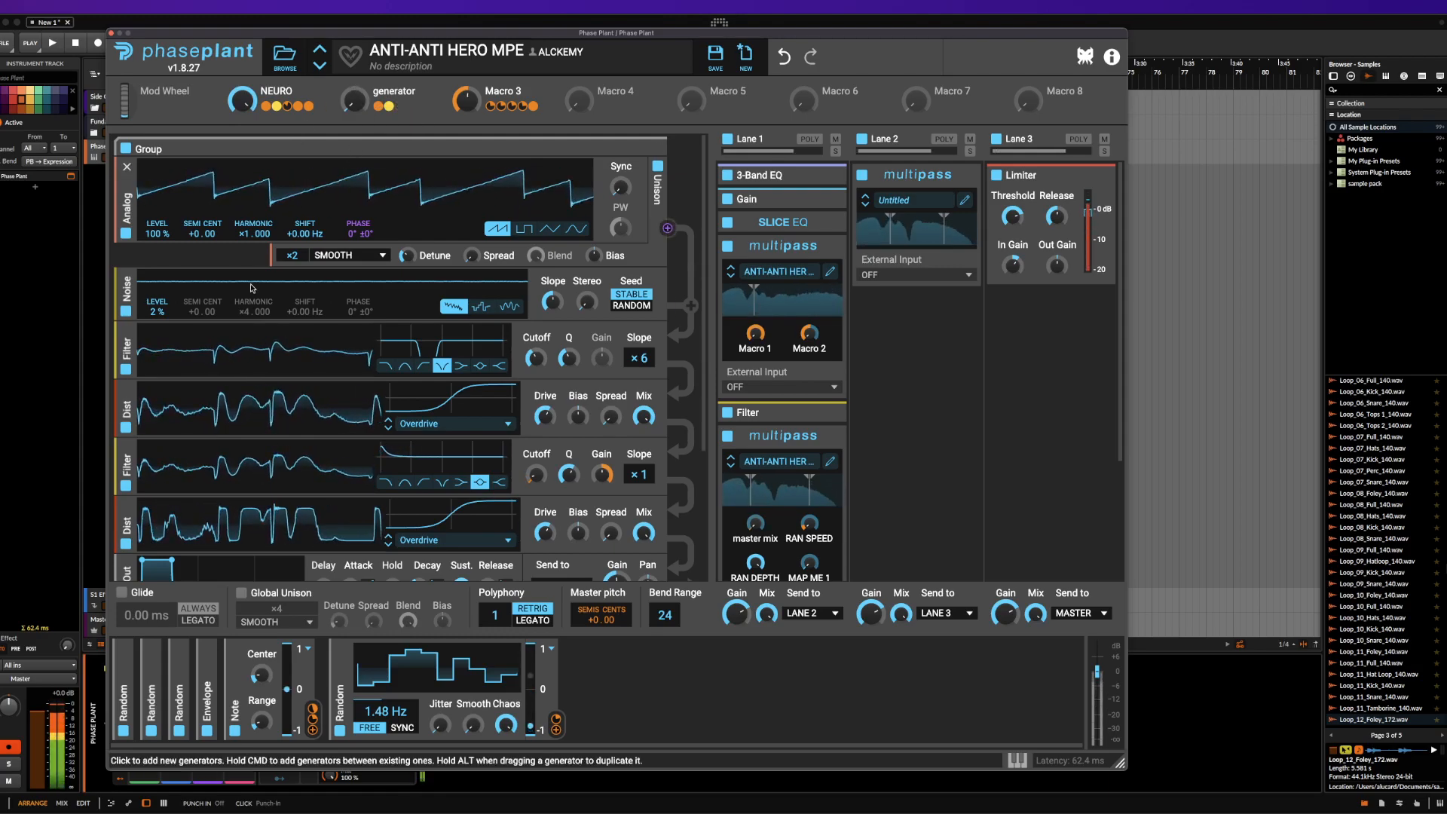
drag(363, 105, 364, 30)
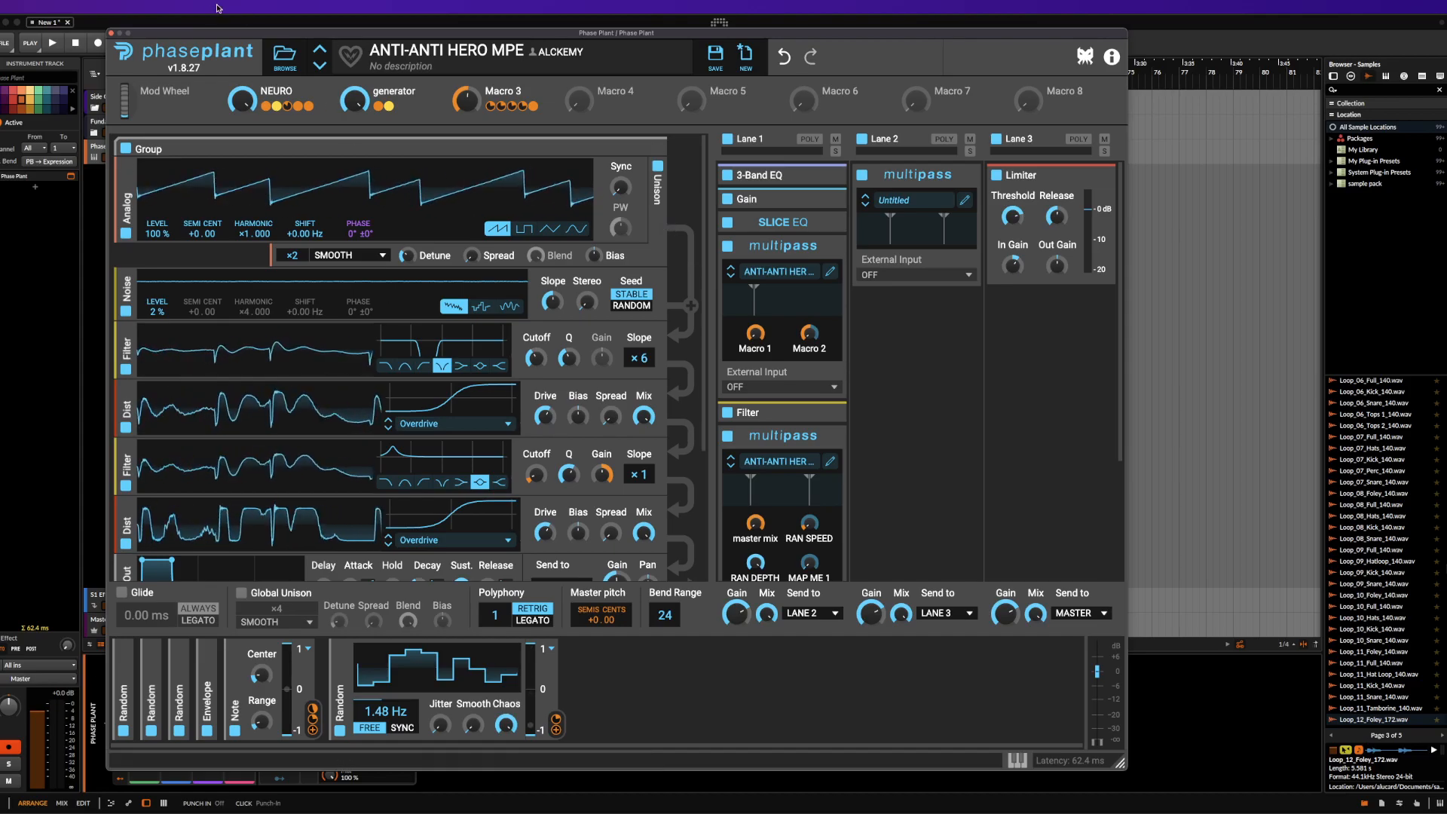
Move the Phase Plant window lower to uncover the host's transport controls, then close and reopen it
drag(197, 34, 217, 62)
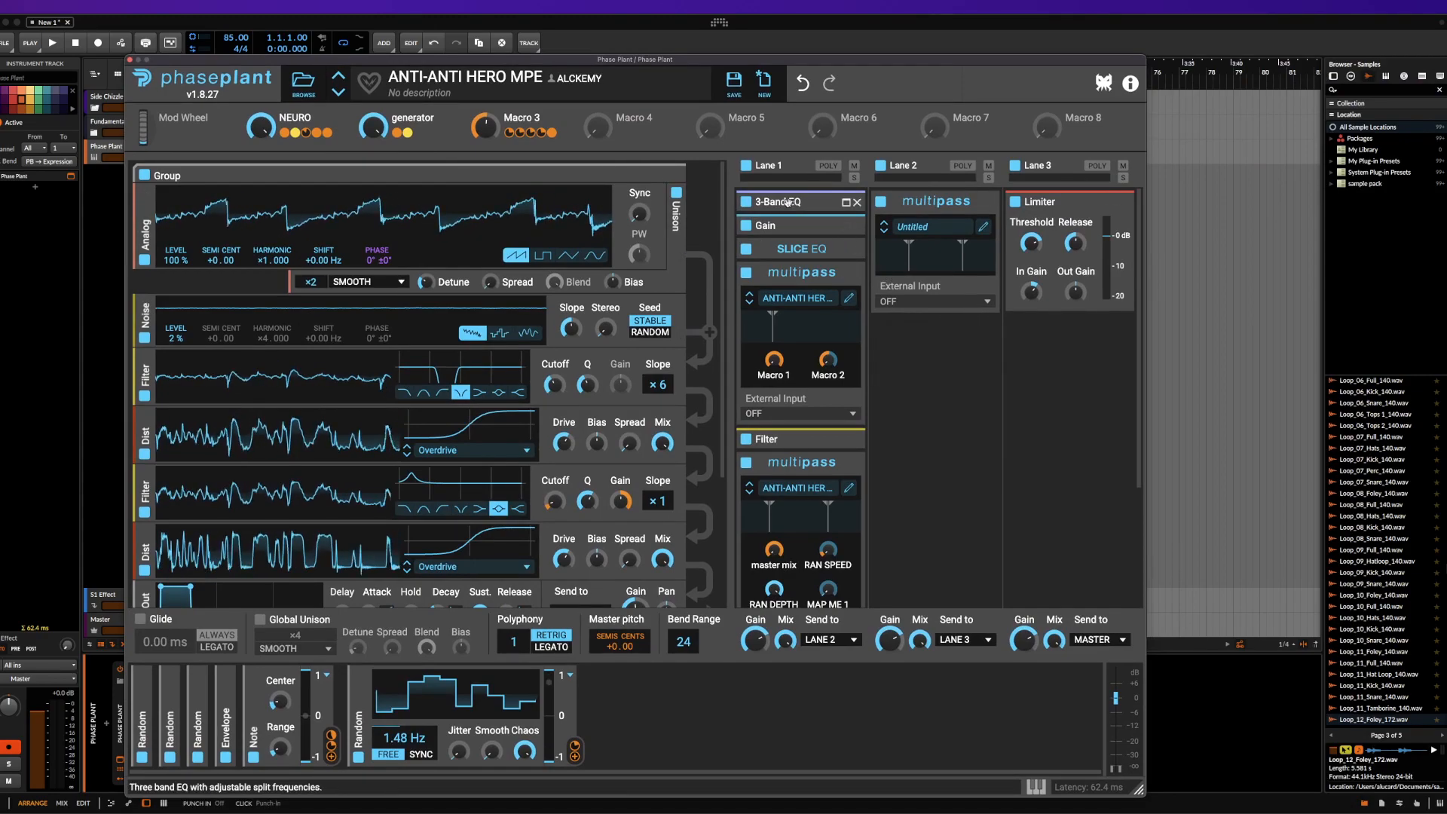
click(129, 60)
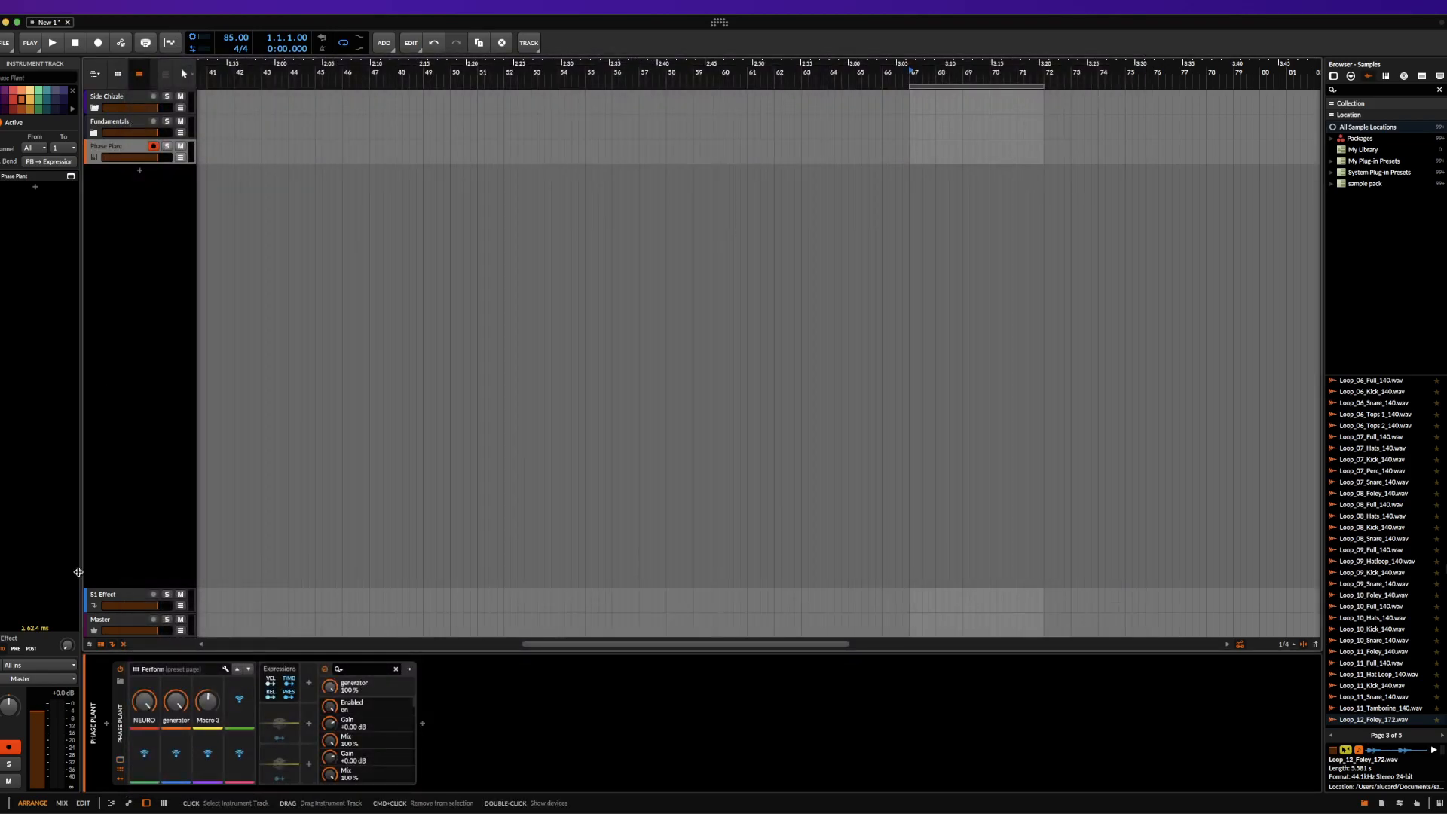
click(119, 761)
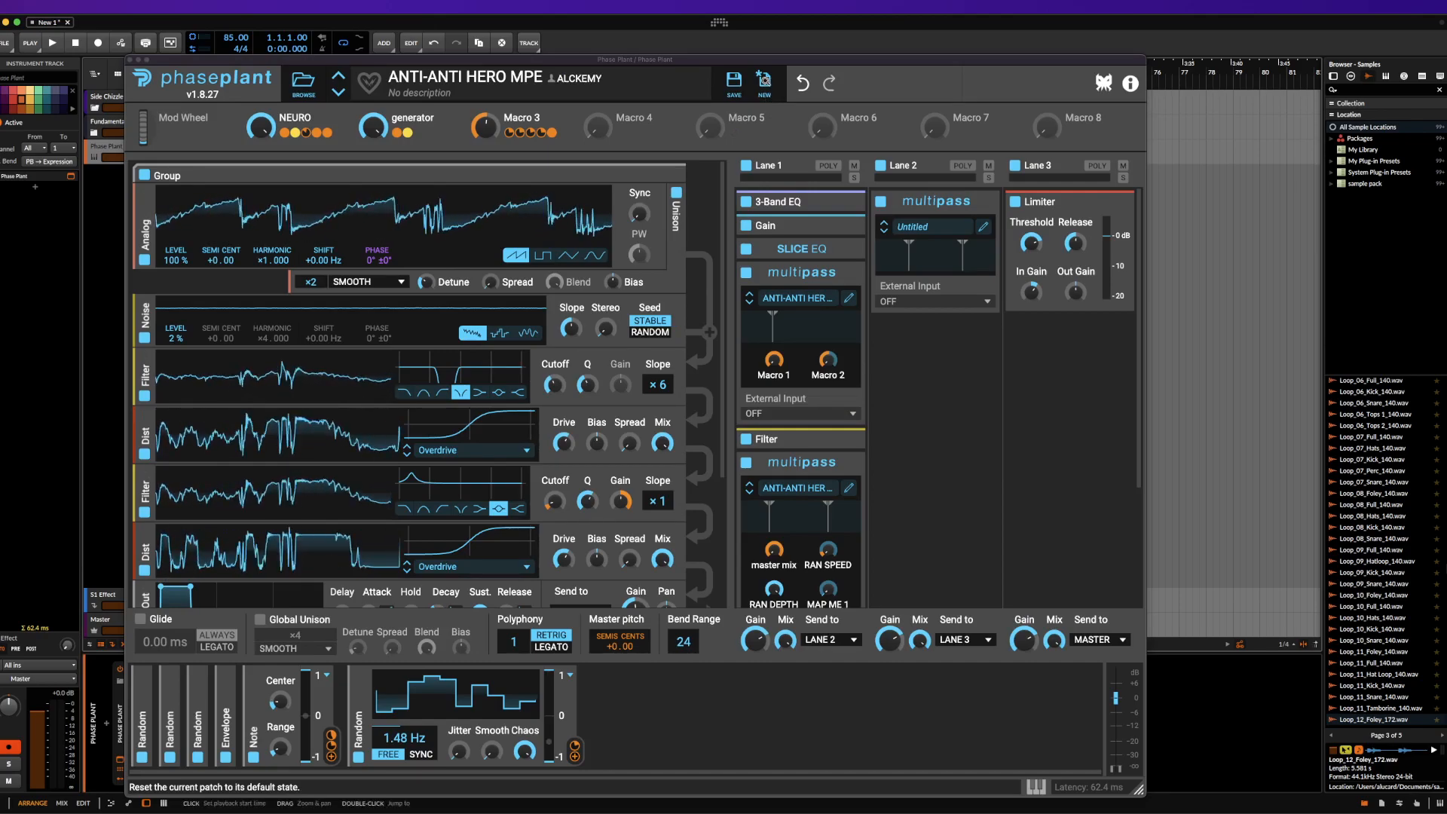
Reset the patch to its default state and add an Analog generator
click(765, 81)
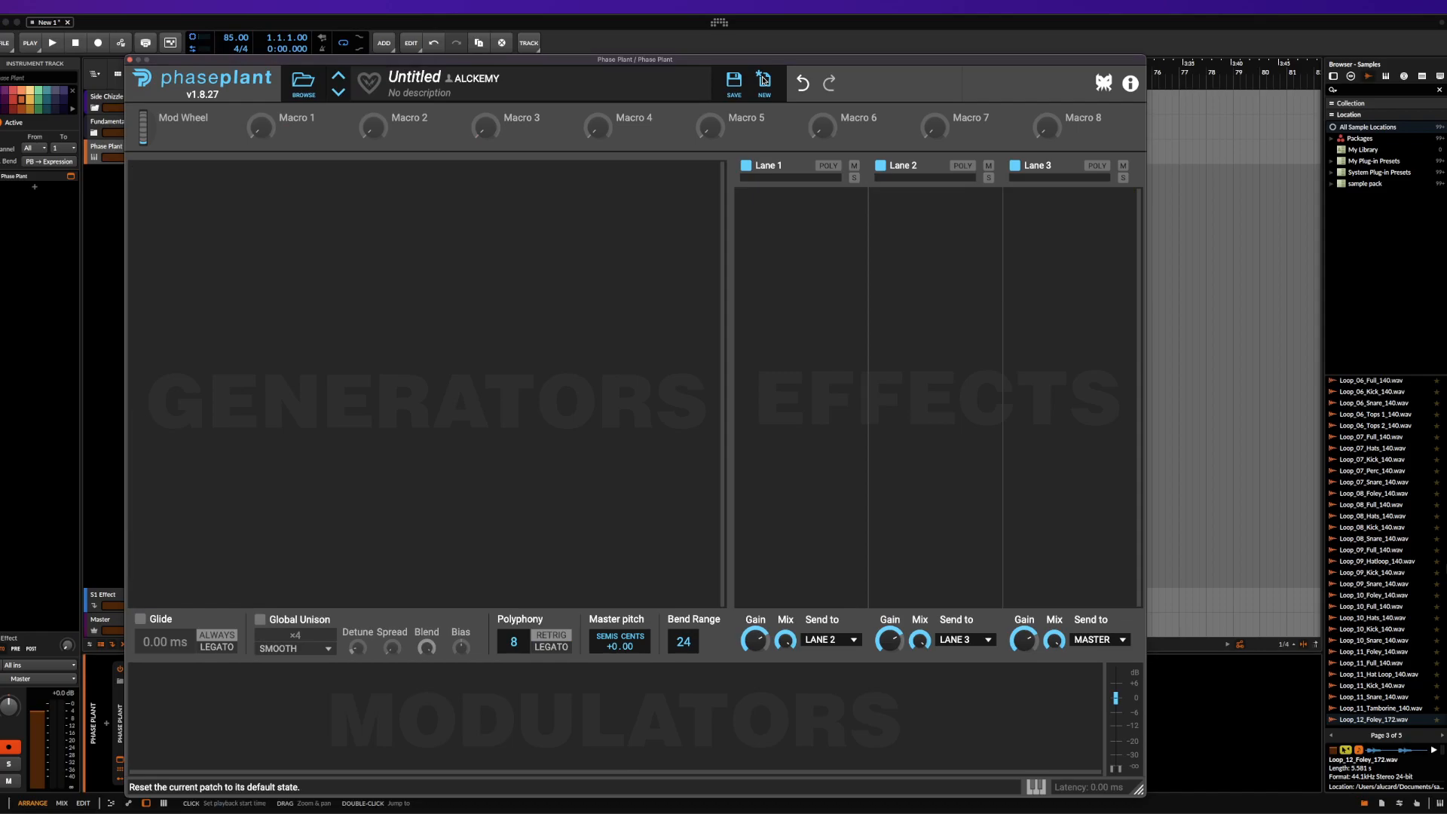
click(443, 223)
click(445, 269)
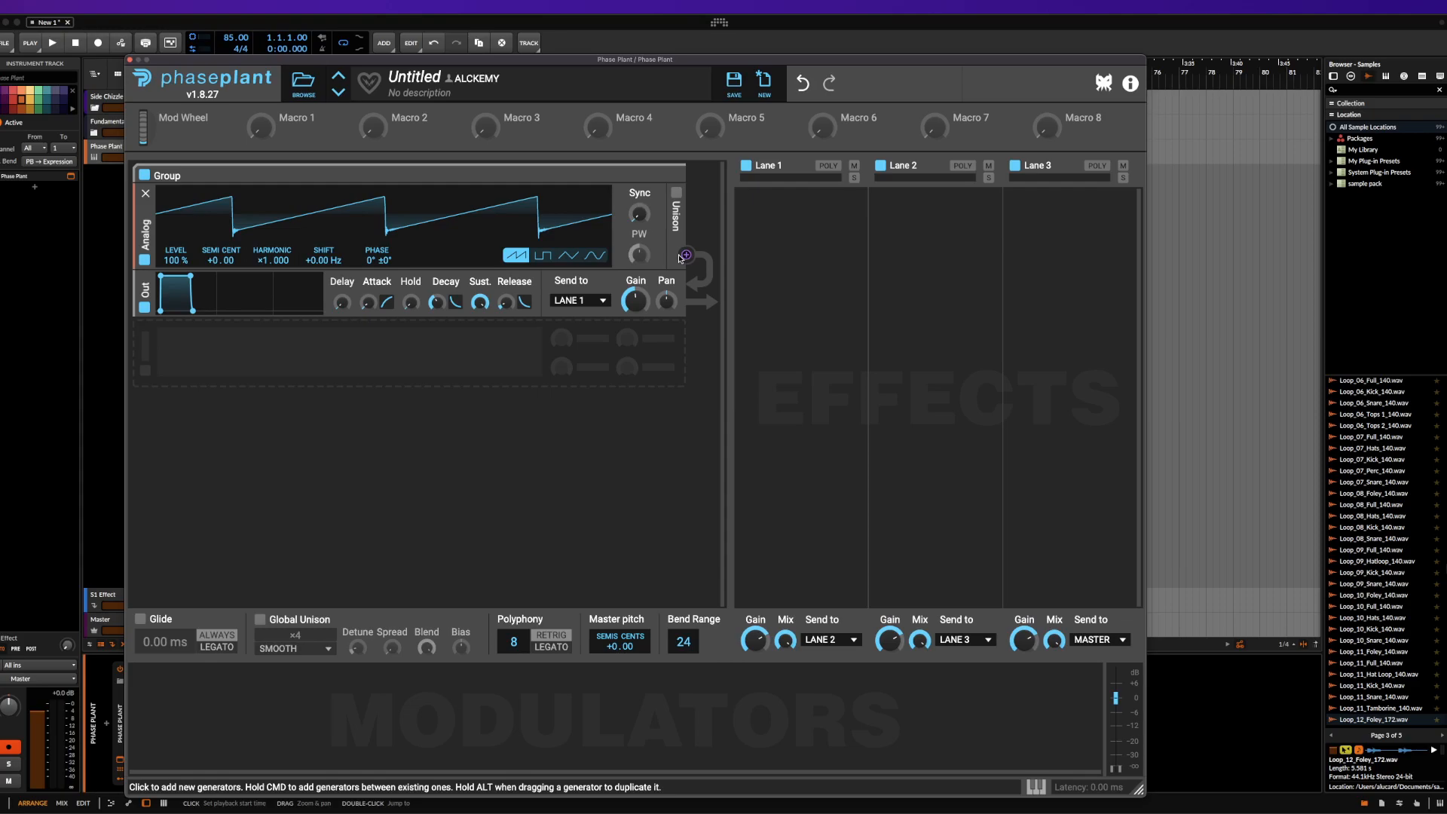
Review the effects available for Lane 1 and the generator modules that can be added below the group
click(800, 236)
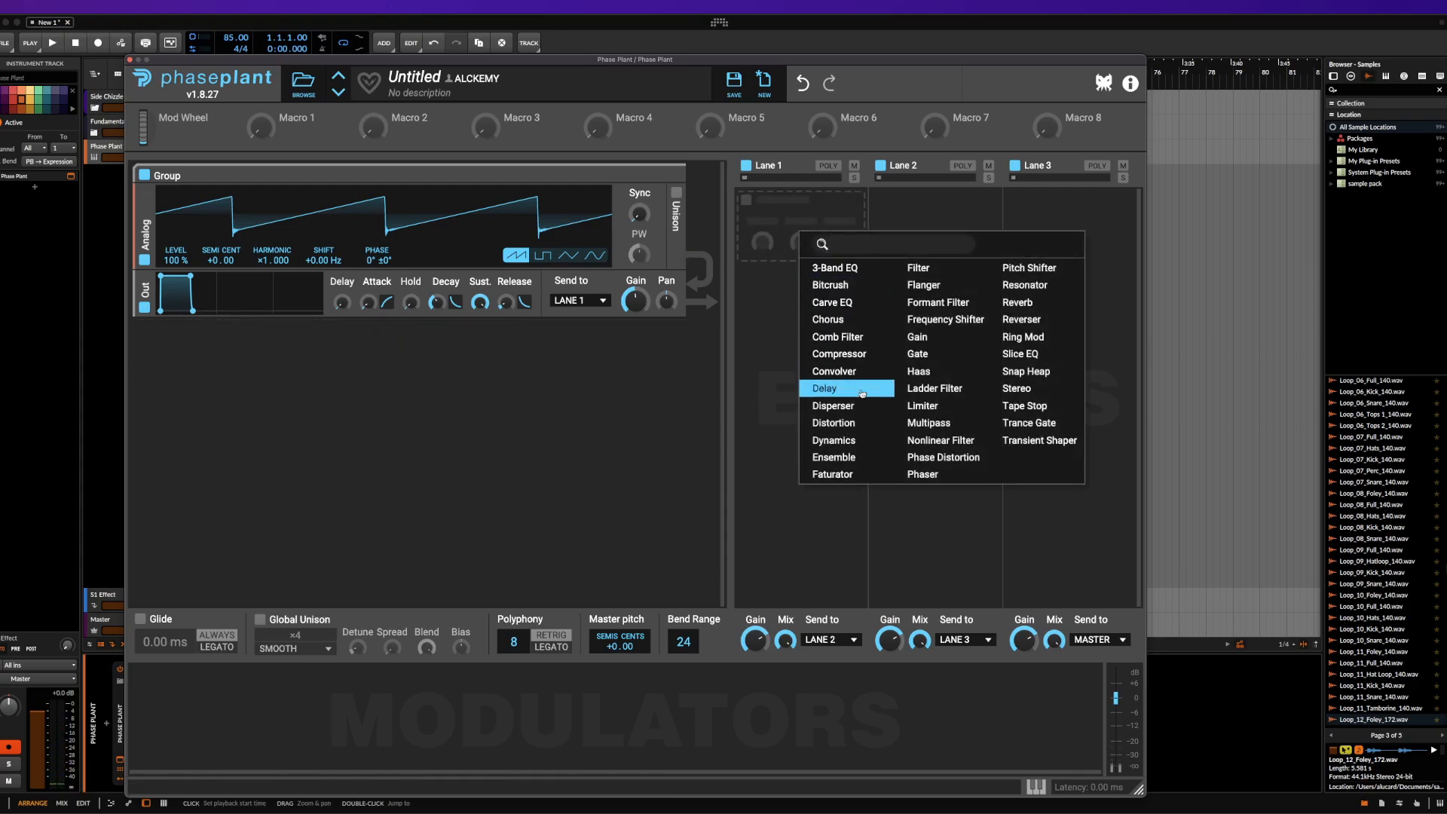
click(576, 347)
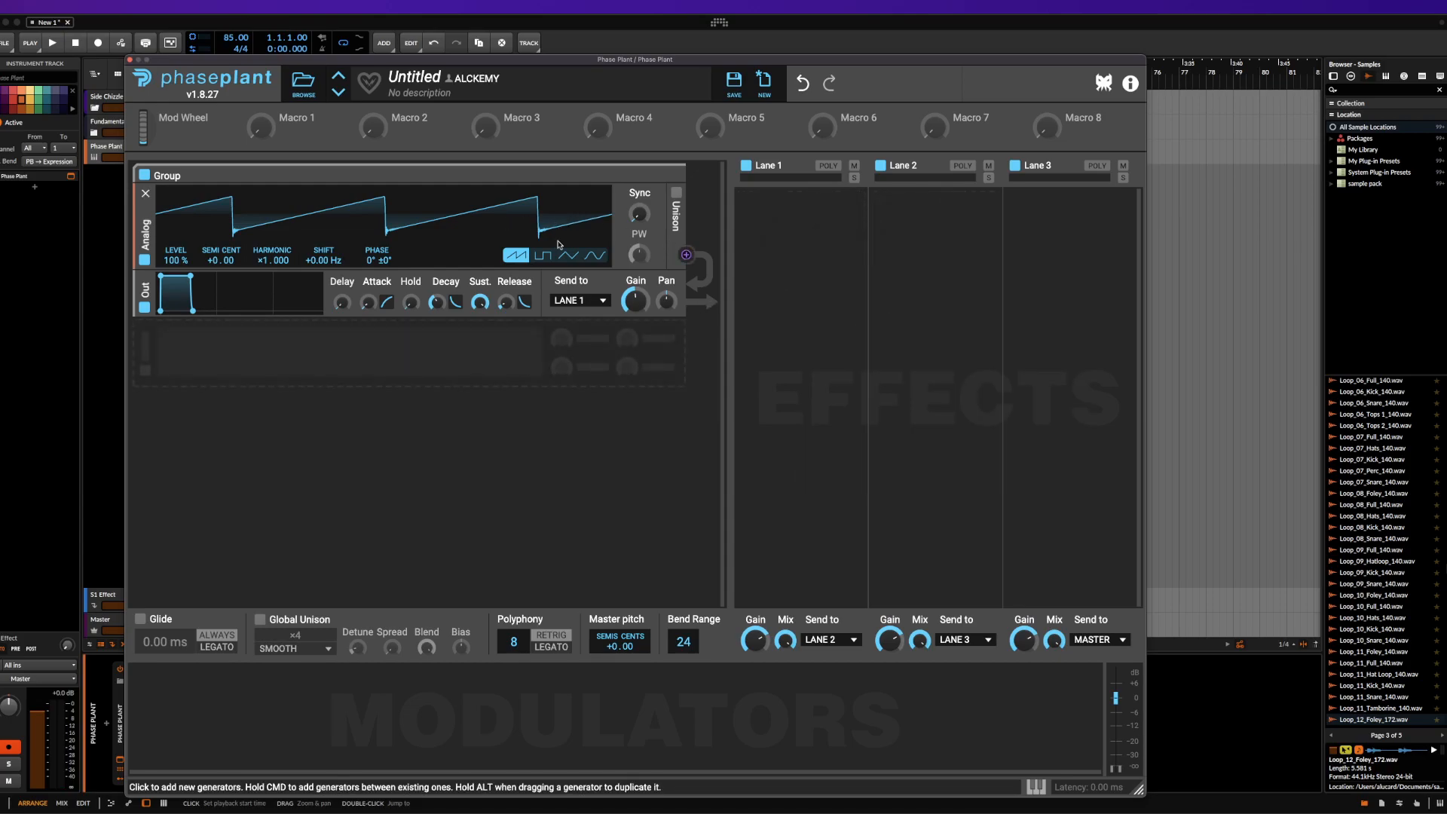
click(414, 362)
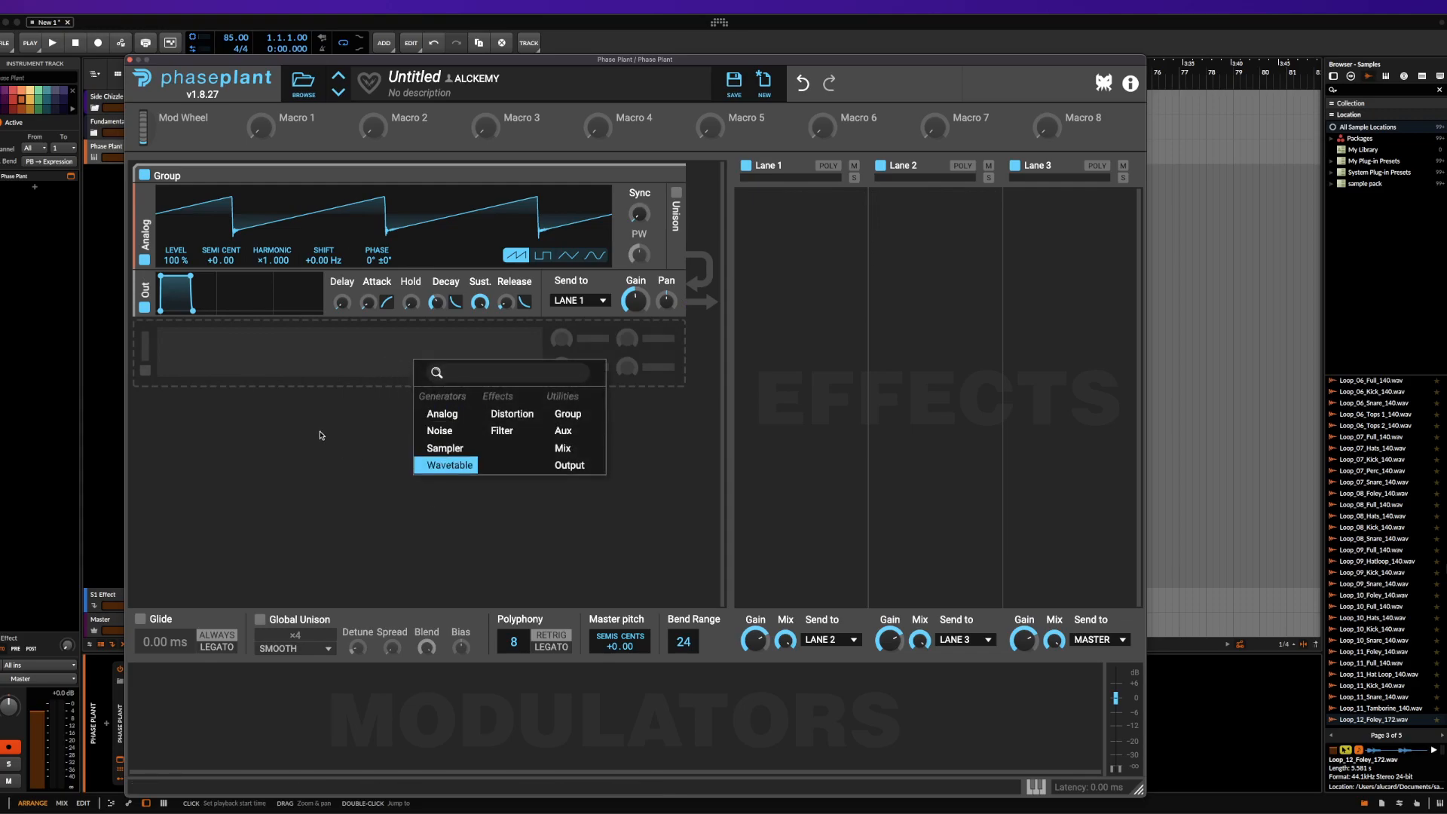
Add an LFO modulator, assign it to the Analog generator's Sync, and remove the LFO
click(201, 729)
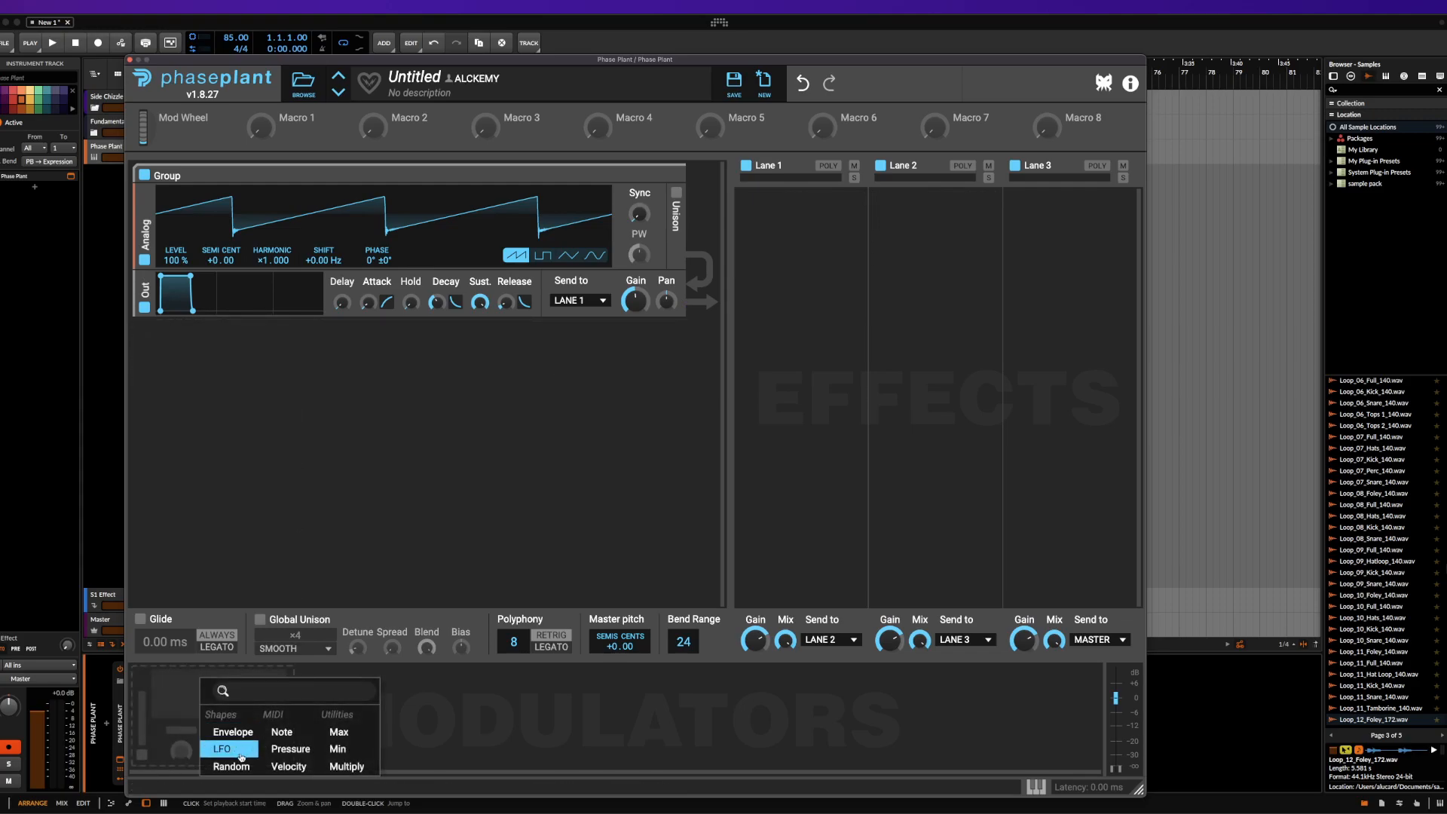
click(236, 741)
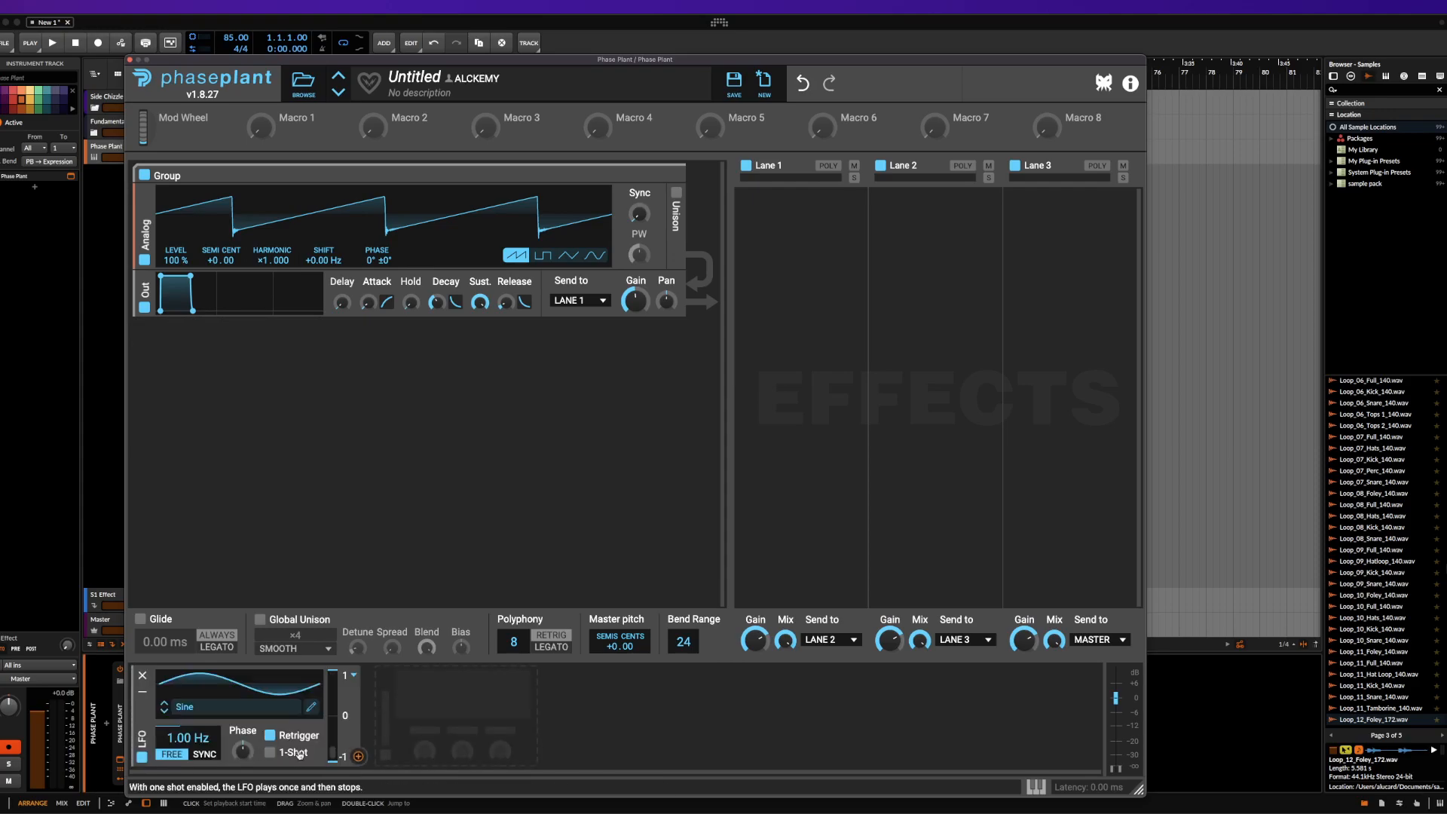
drag(359, 757, 636, 239)
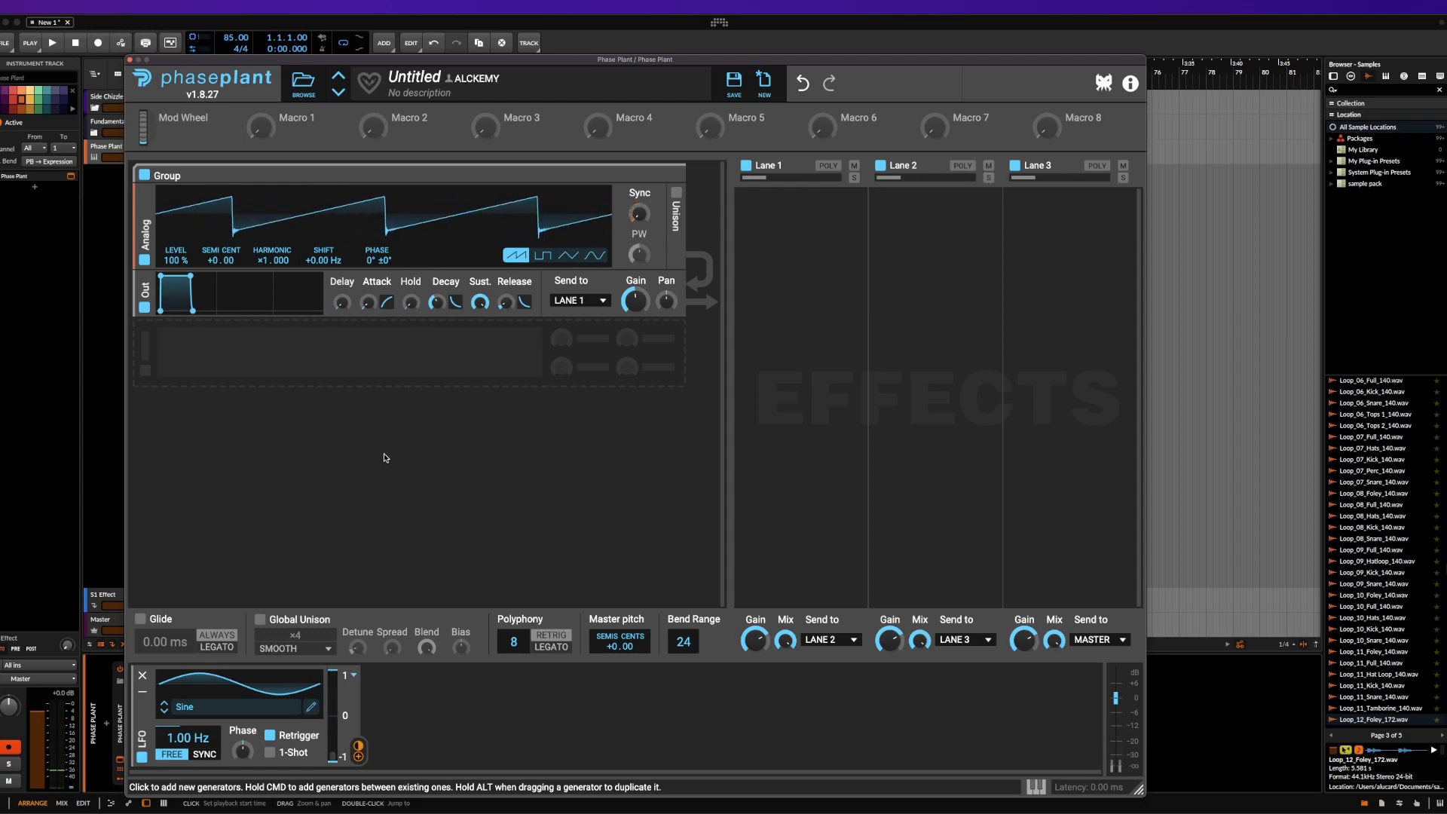
click(142, 676)
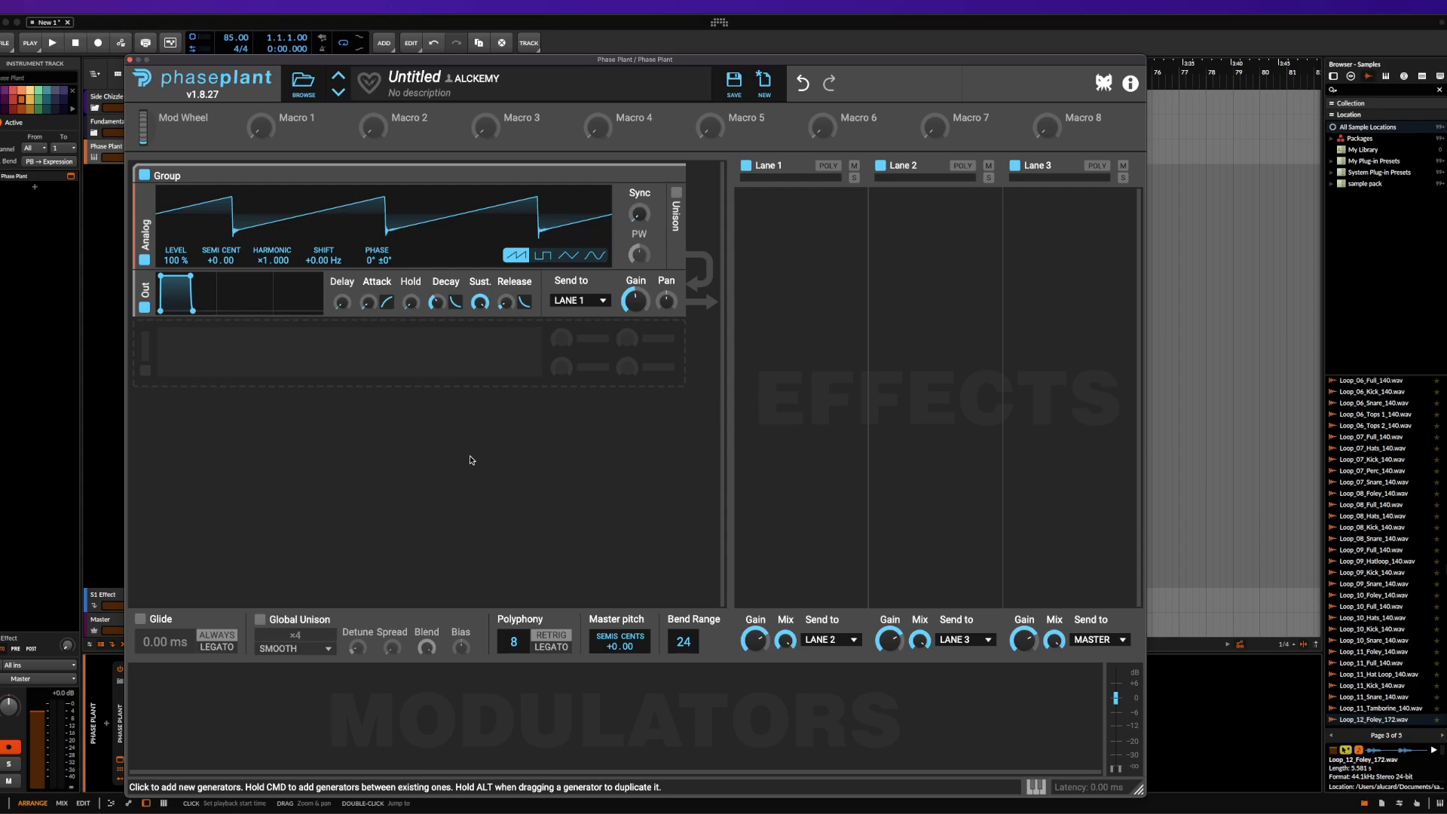
Reset the patch to its default state and view Lane 1's send destinations
click(765, 84)
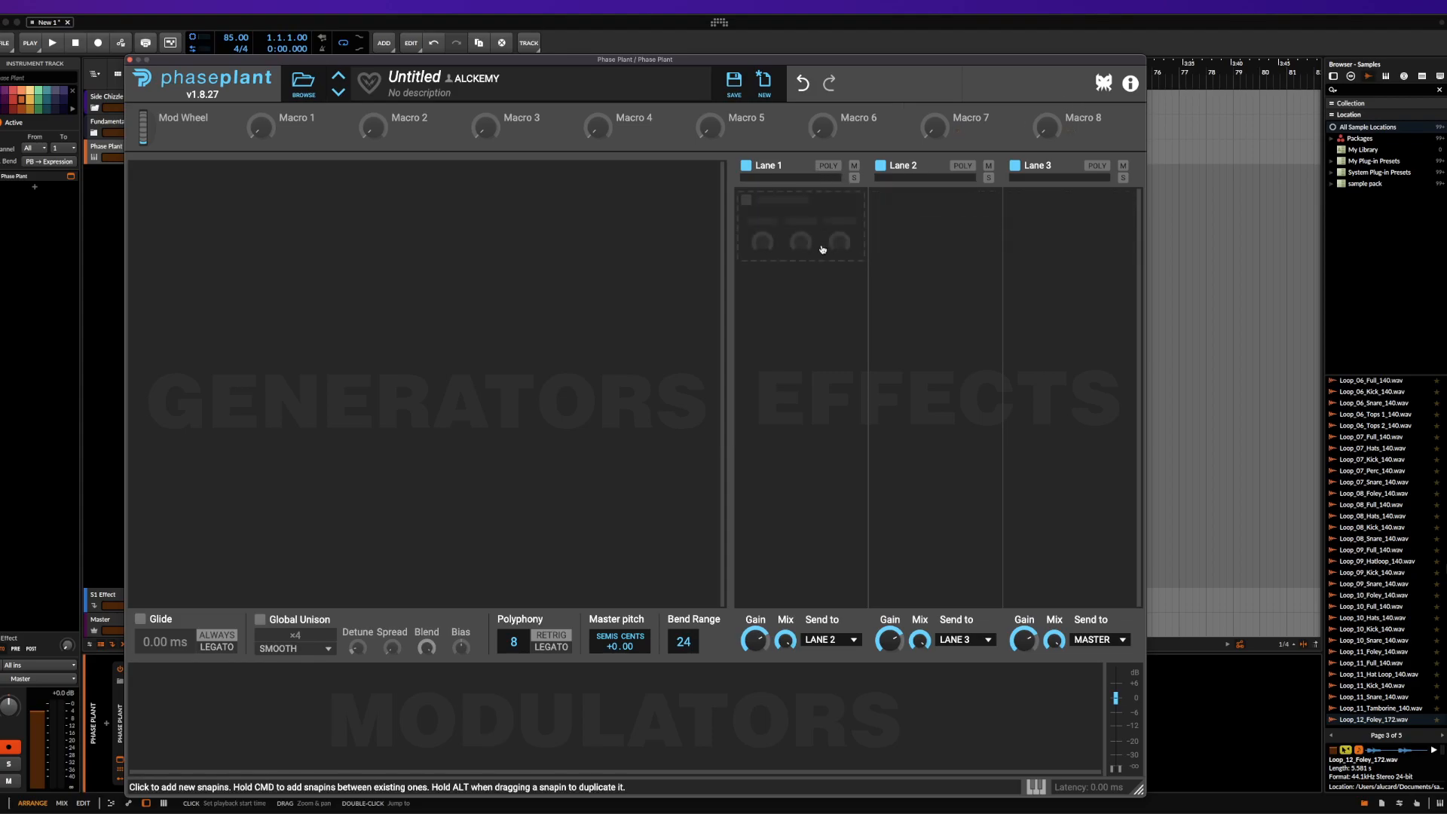
click(822, 641)
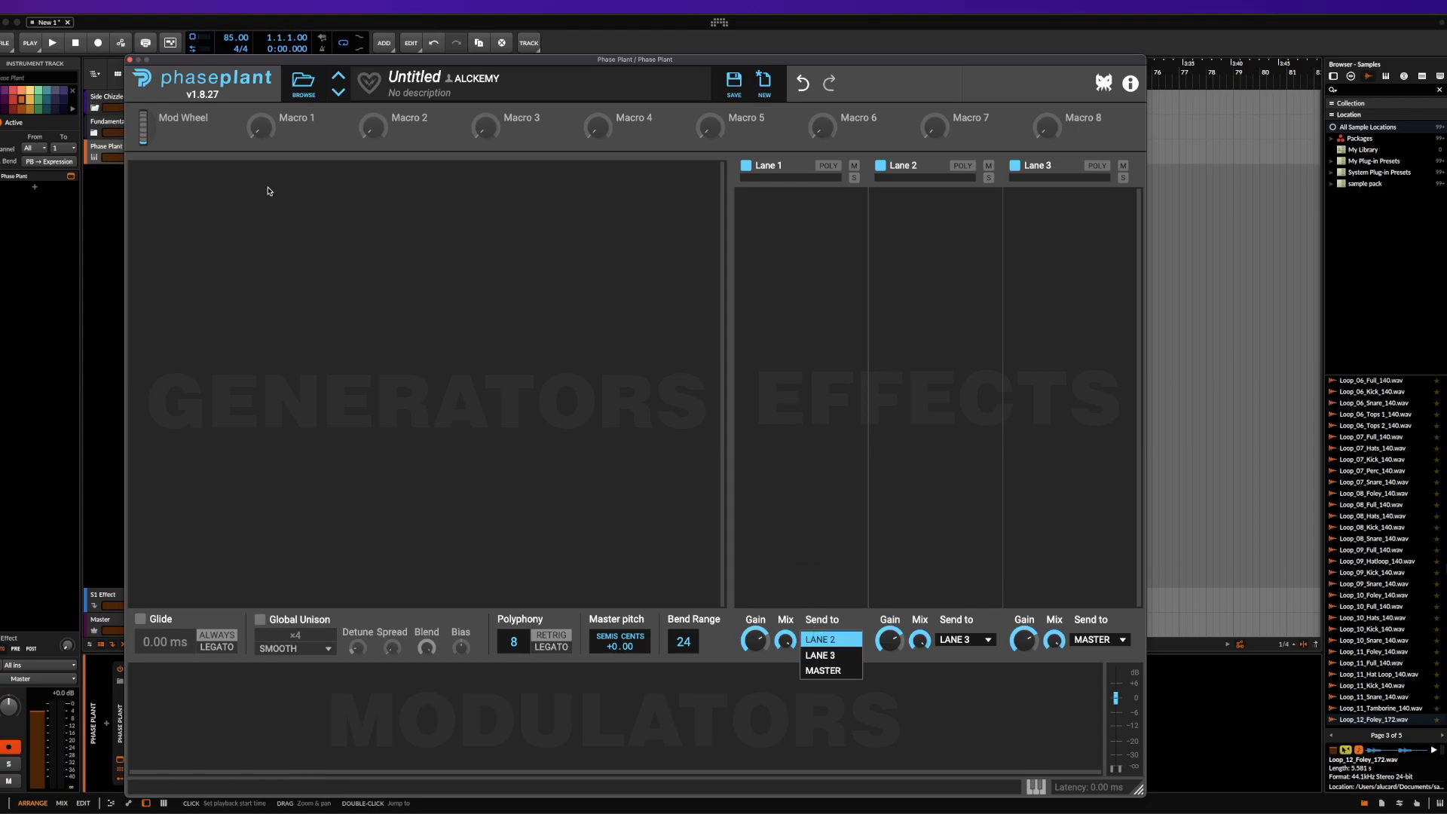
click(244, 190)
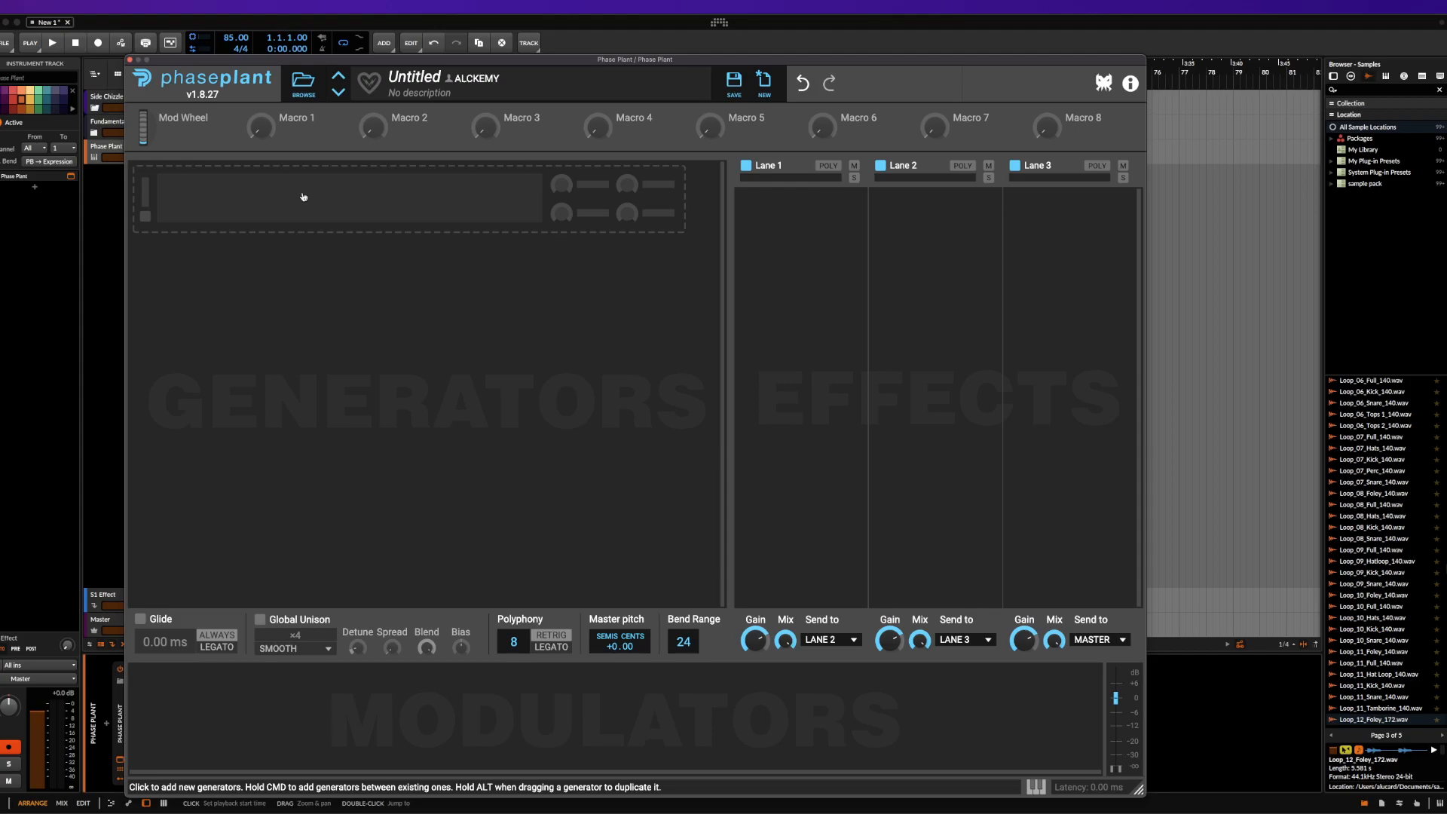
Add an empty Group to the generators area and view the modules that can go inside it
click(302, 196)
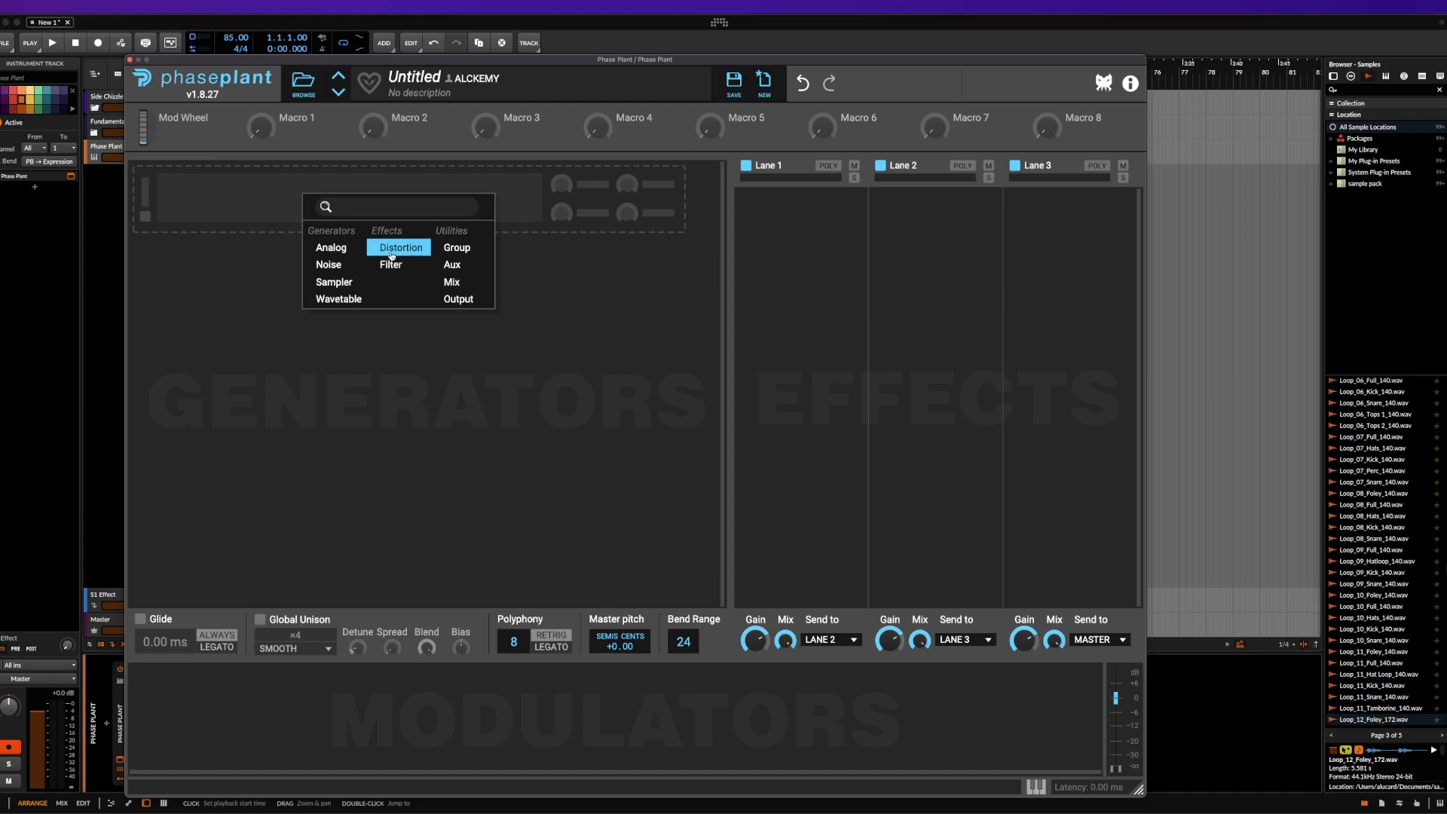
click(467, 257)
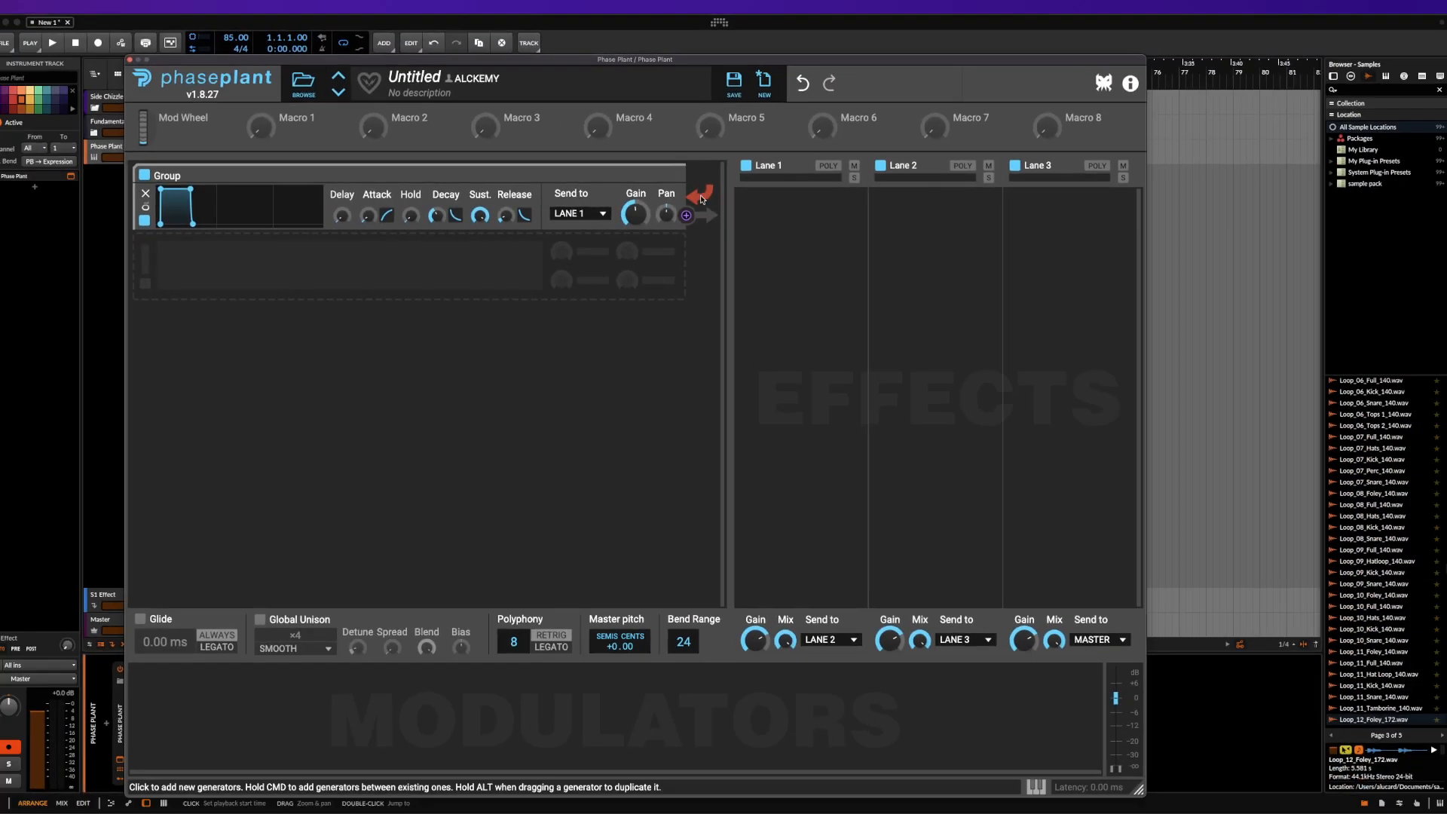
super+click(268, 191)
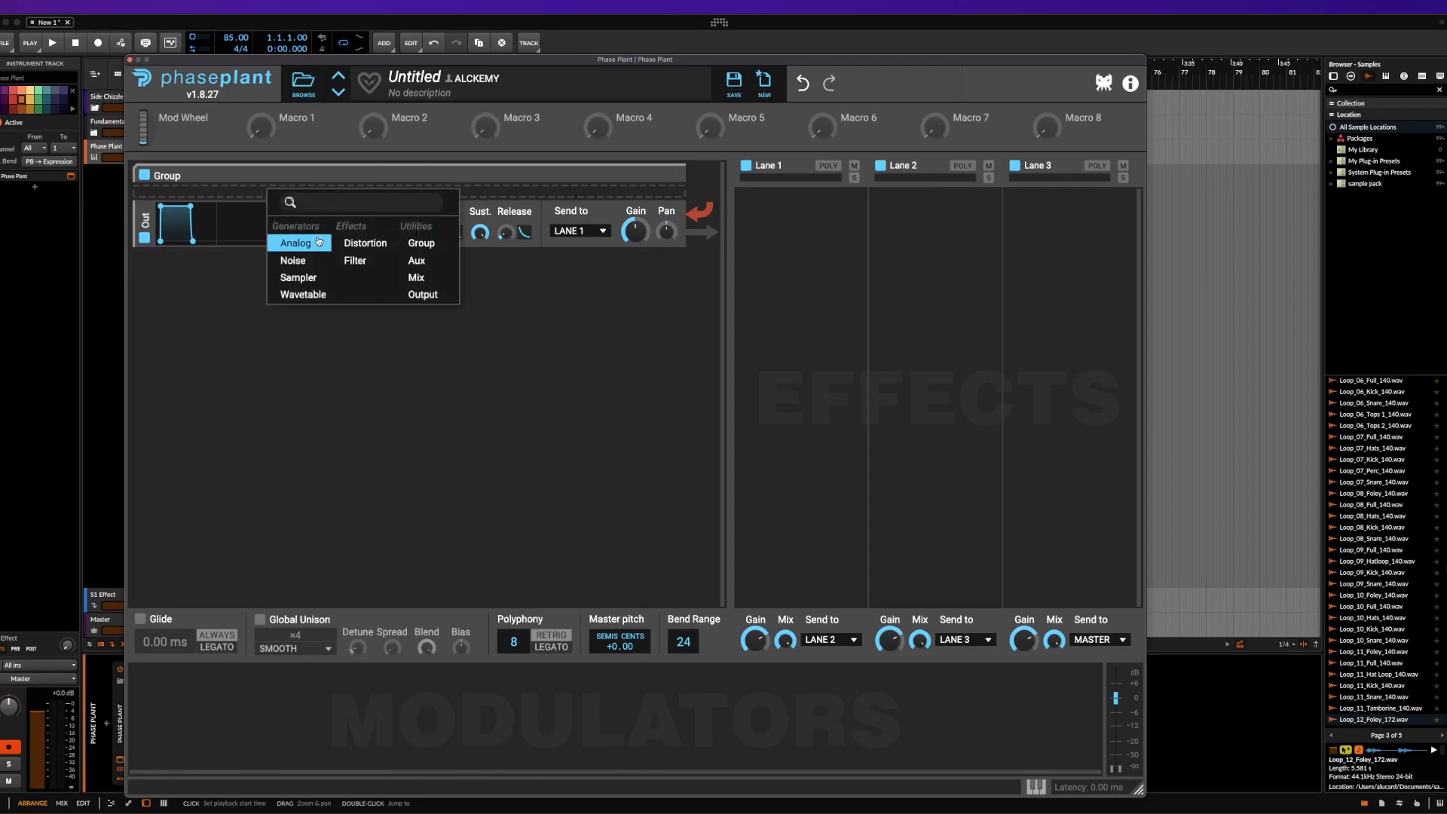
click(122, 300)
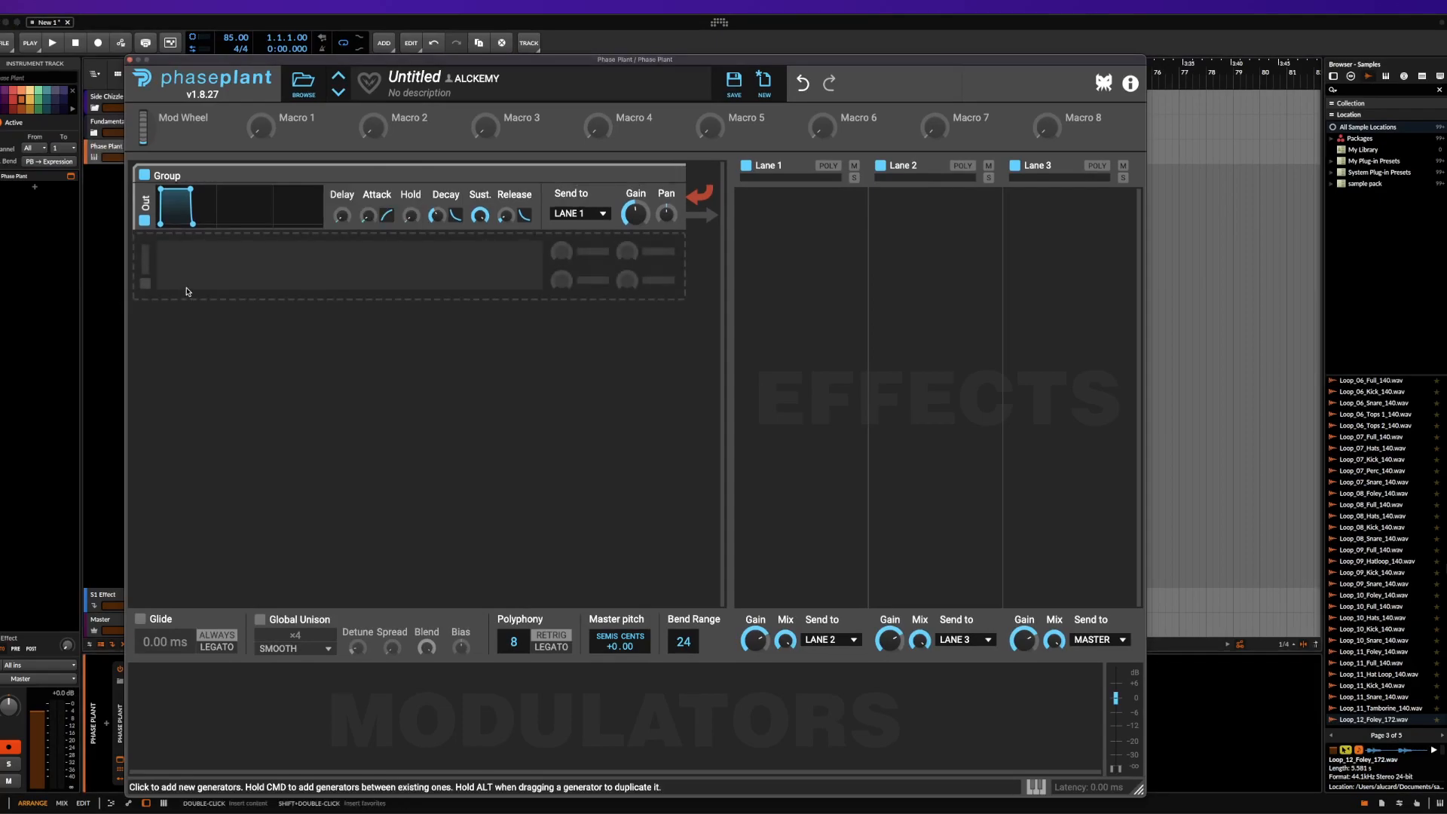
Add an Analog generator and move it above the output module in the group
click(202, 273)
click(233, 334)
drag(144, 275, 143, 224)
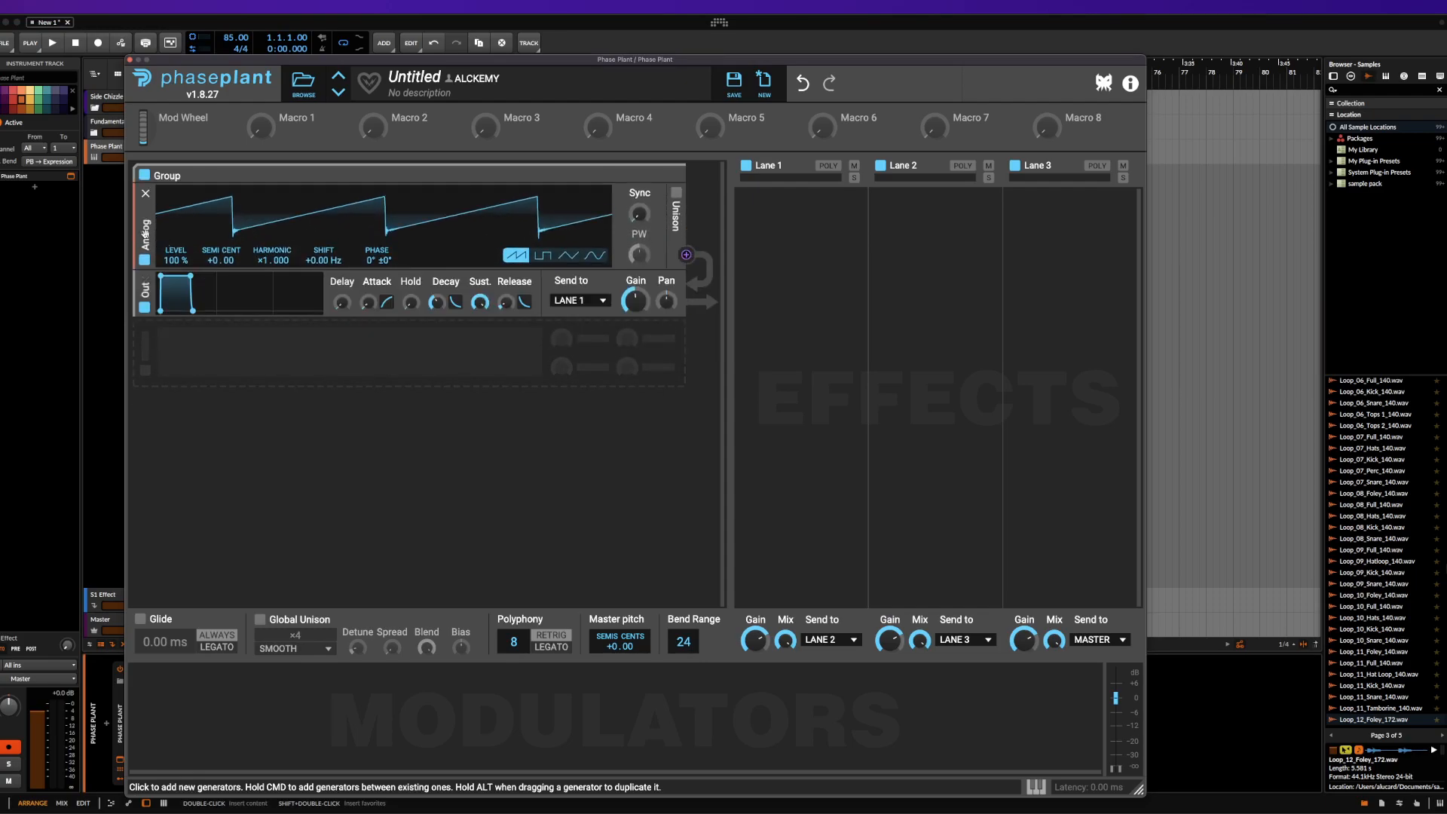
Duplicate the Analog generator inside the group and remove the duplicate
key(super+d)
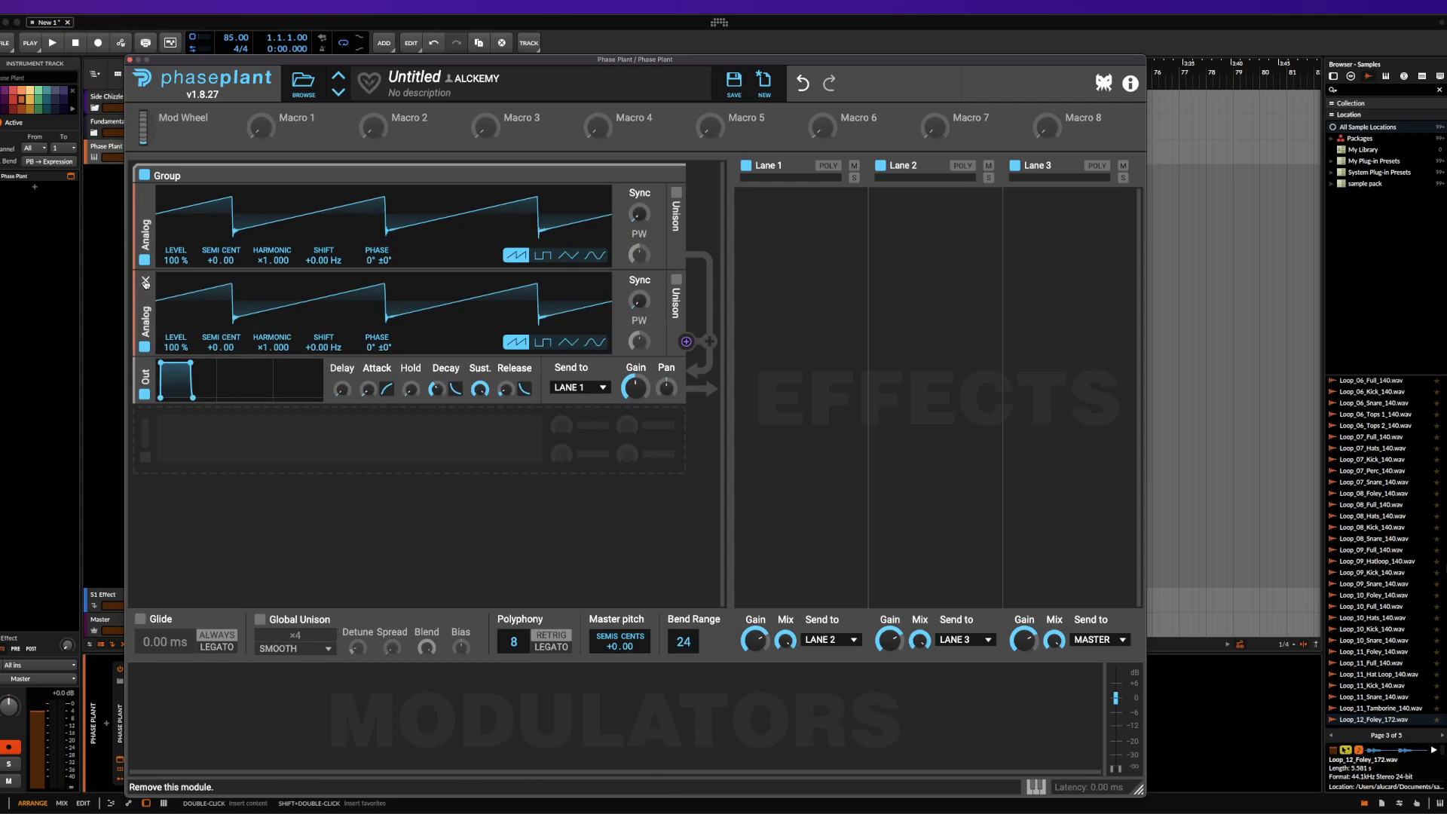
click(146, 280)
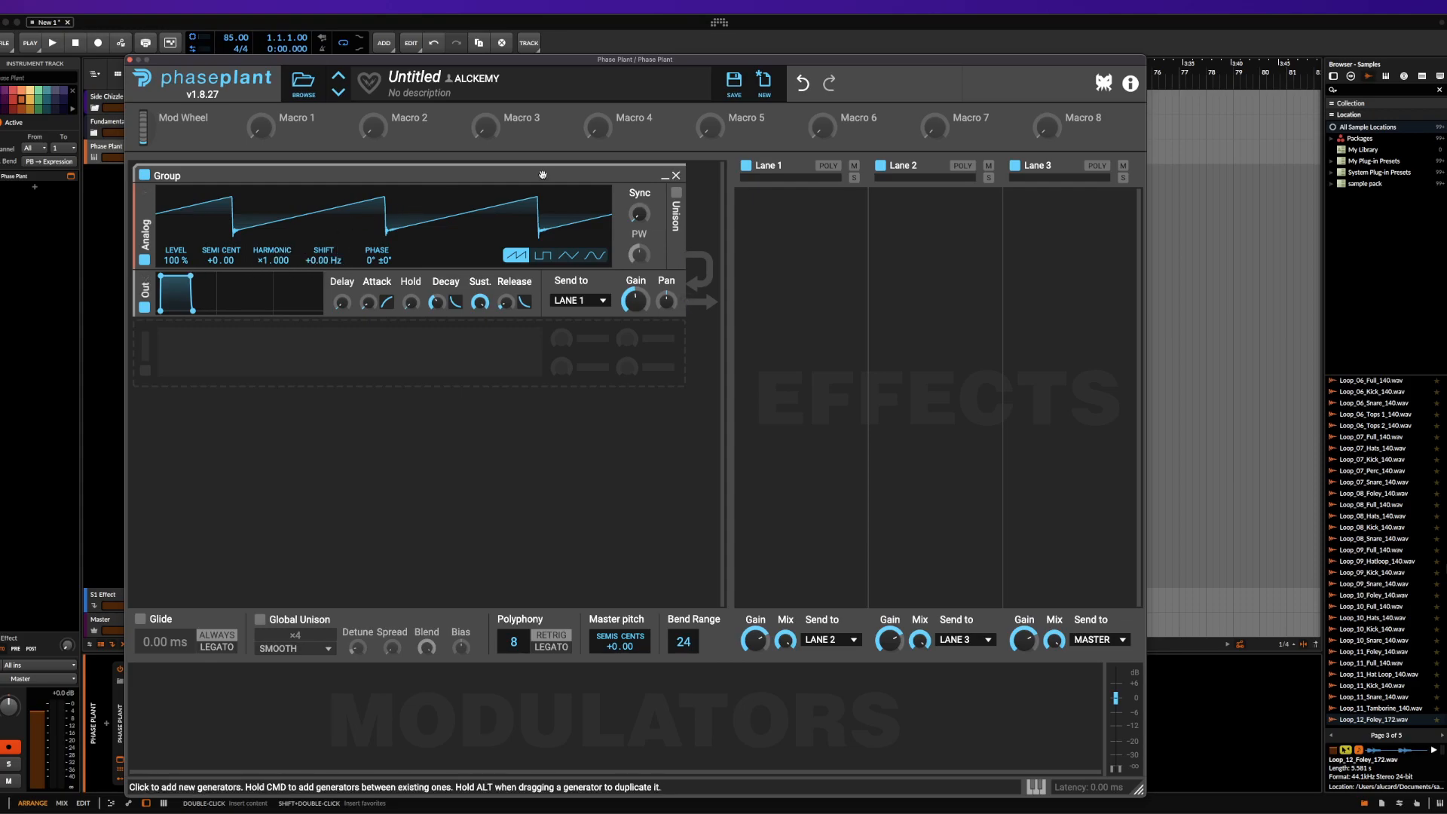
Switch the Analog generator to the pulse waveform and enable its unison
drag(639, 215, 638, 254)
click(542, 256)
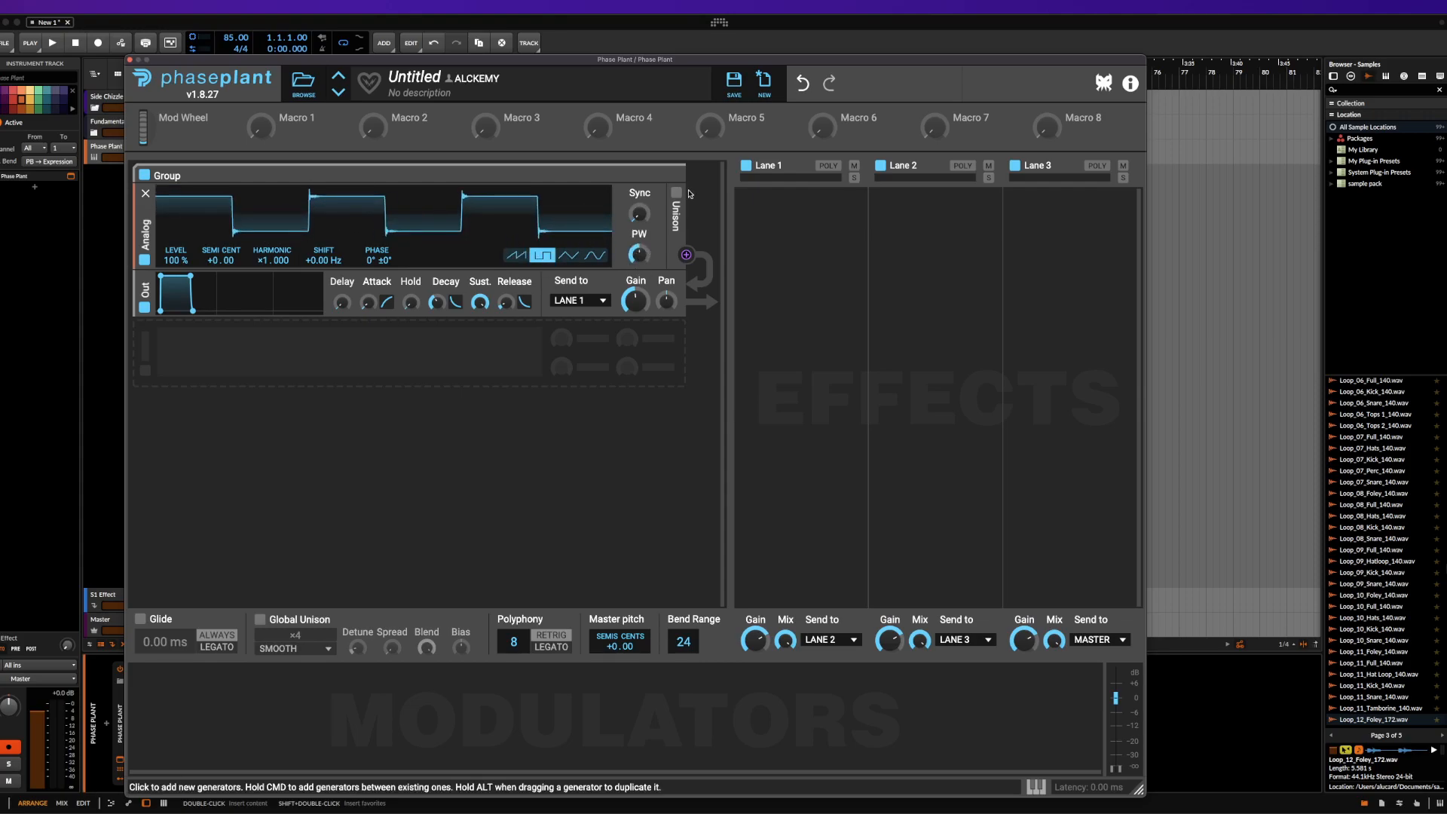
click(677, 194)
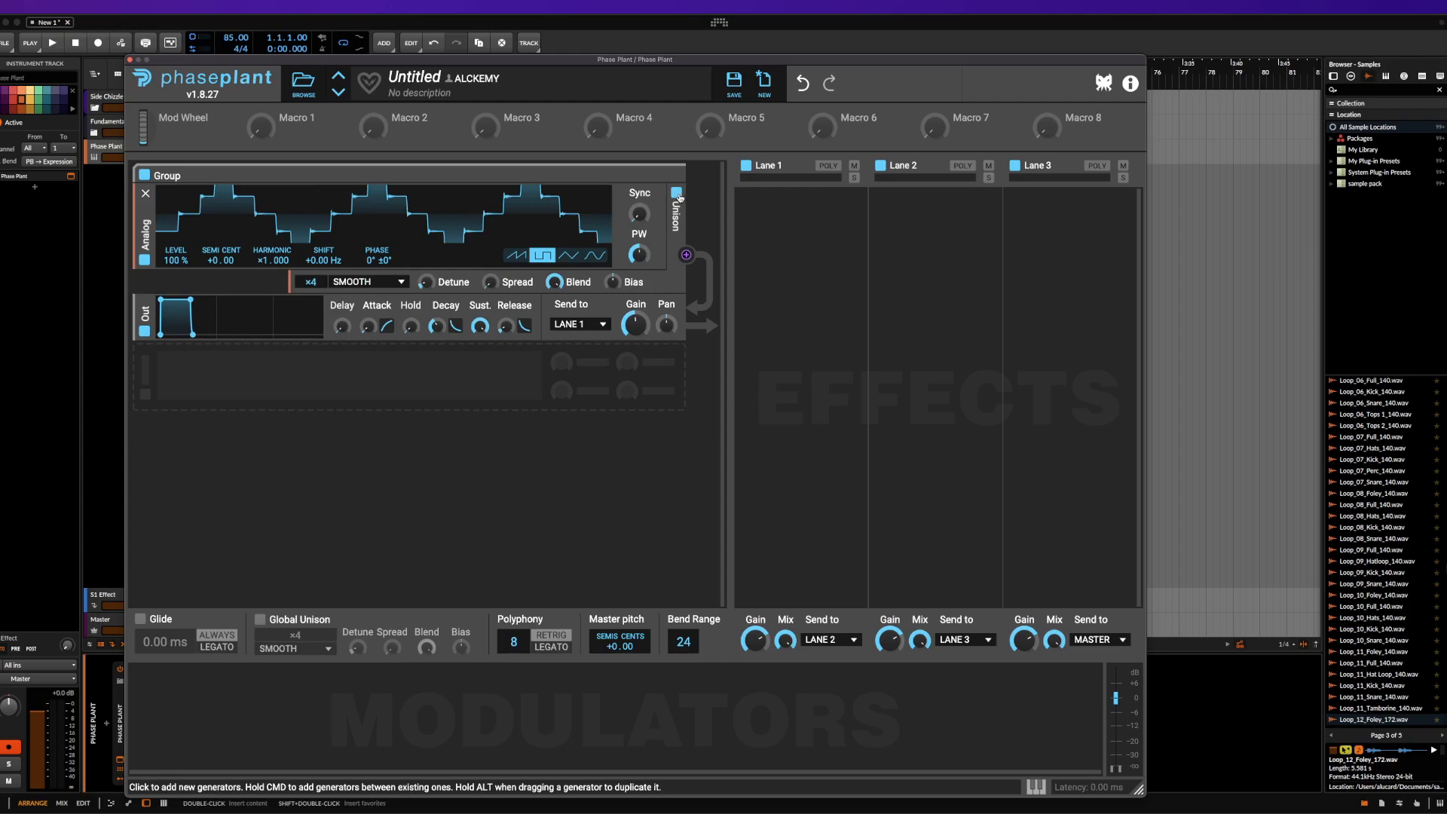
Set the Analog generator's unison mode to Fifths, raise Detune and Spread, and turn Blend fully down
click(369, 284)
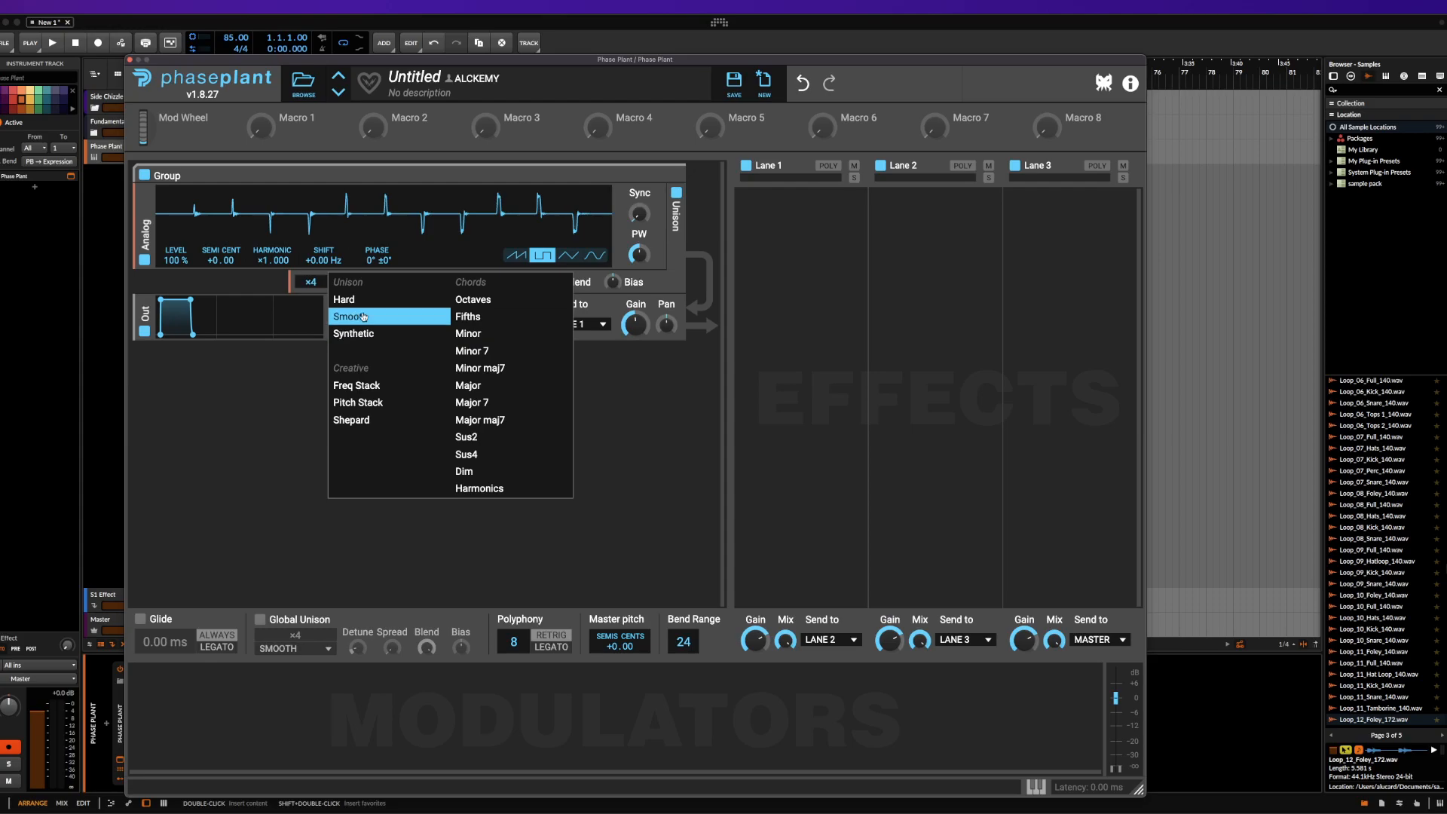
click(478, 318)
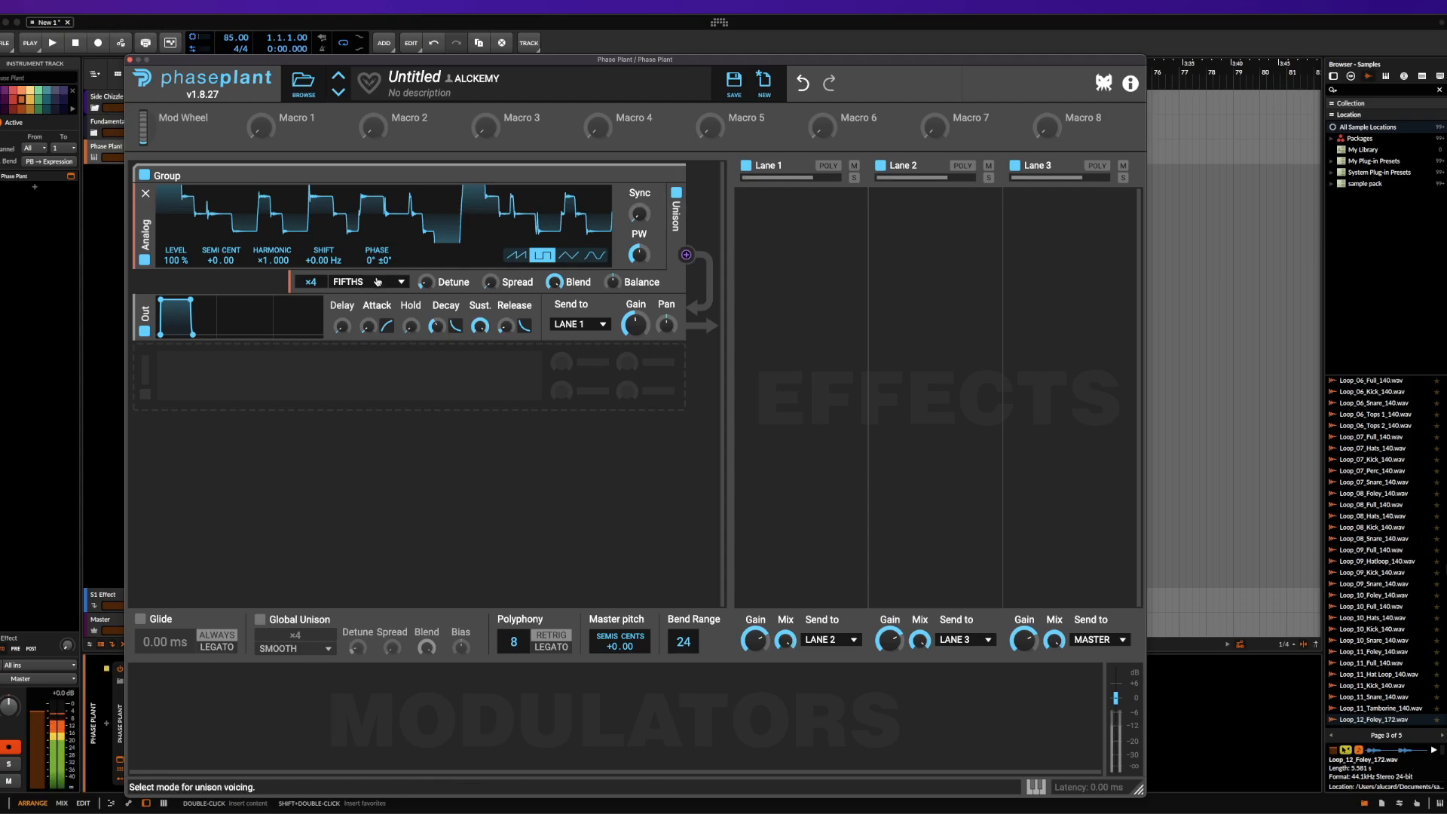
drag(435, 282, 554, 311)
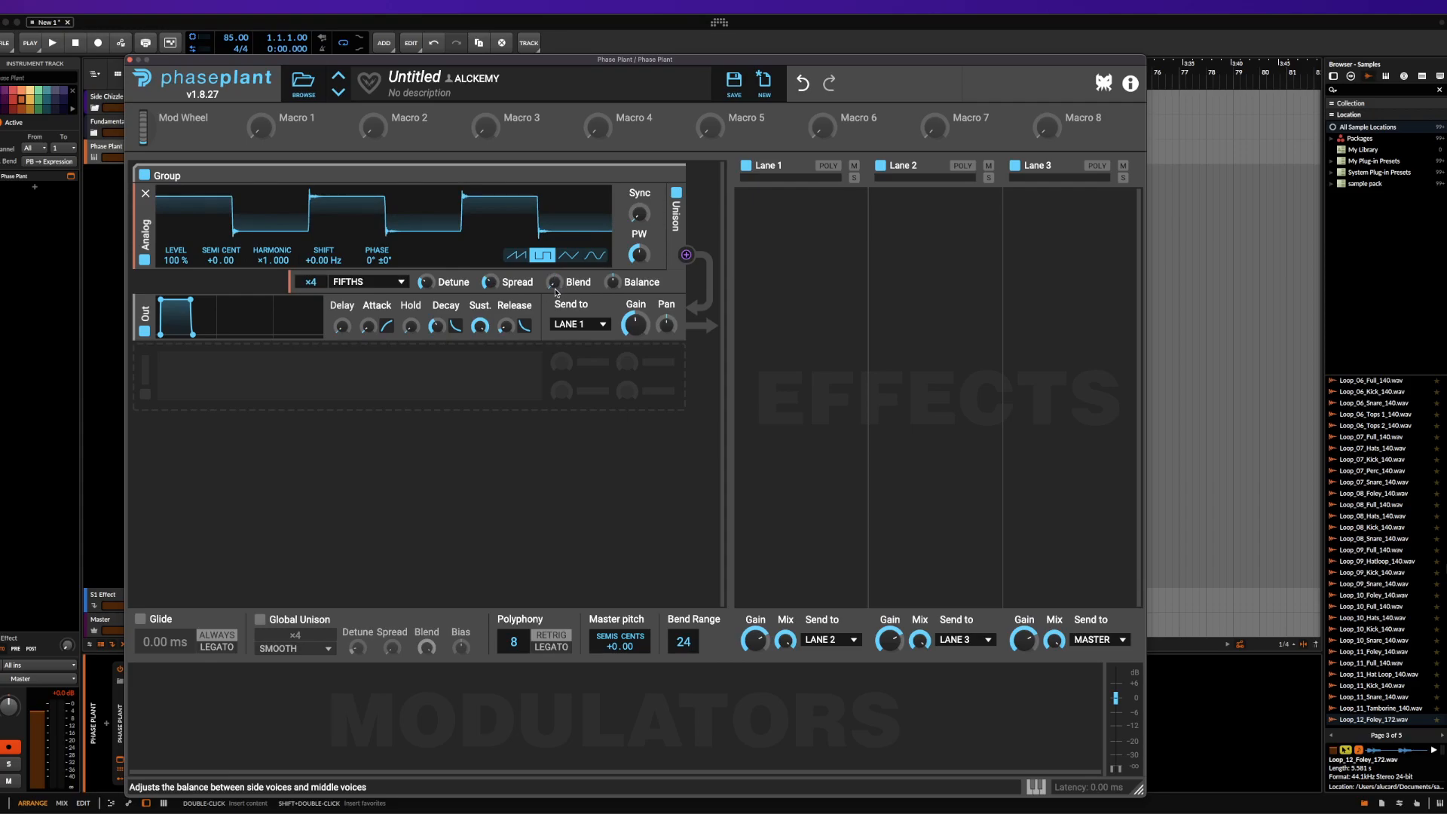
Turn the Analog generator's unison Blend up to full and adjust its Balance
drag(554, 282, 612, 306)
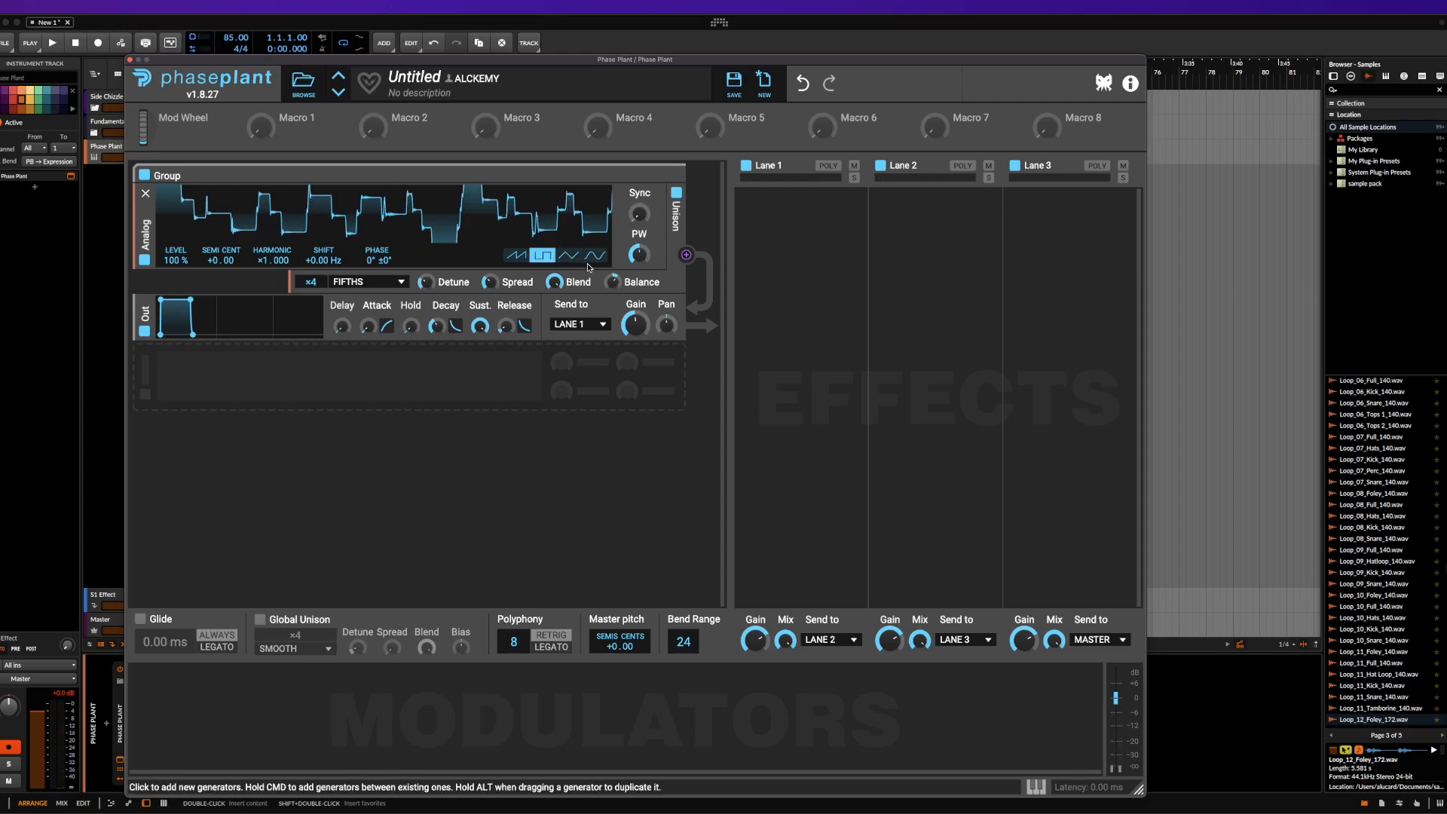
drag(612, 281, 612, 249)
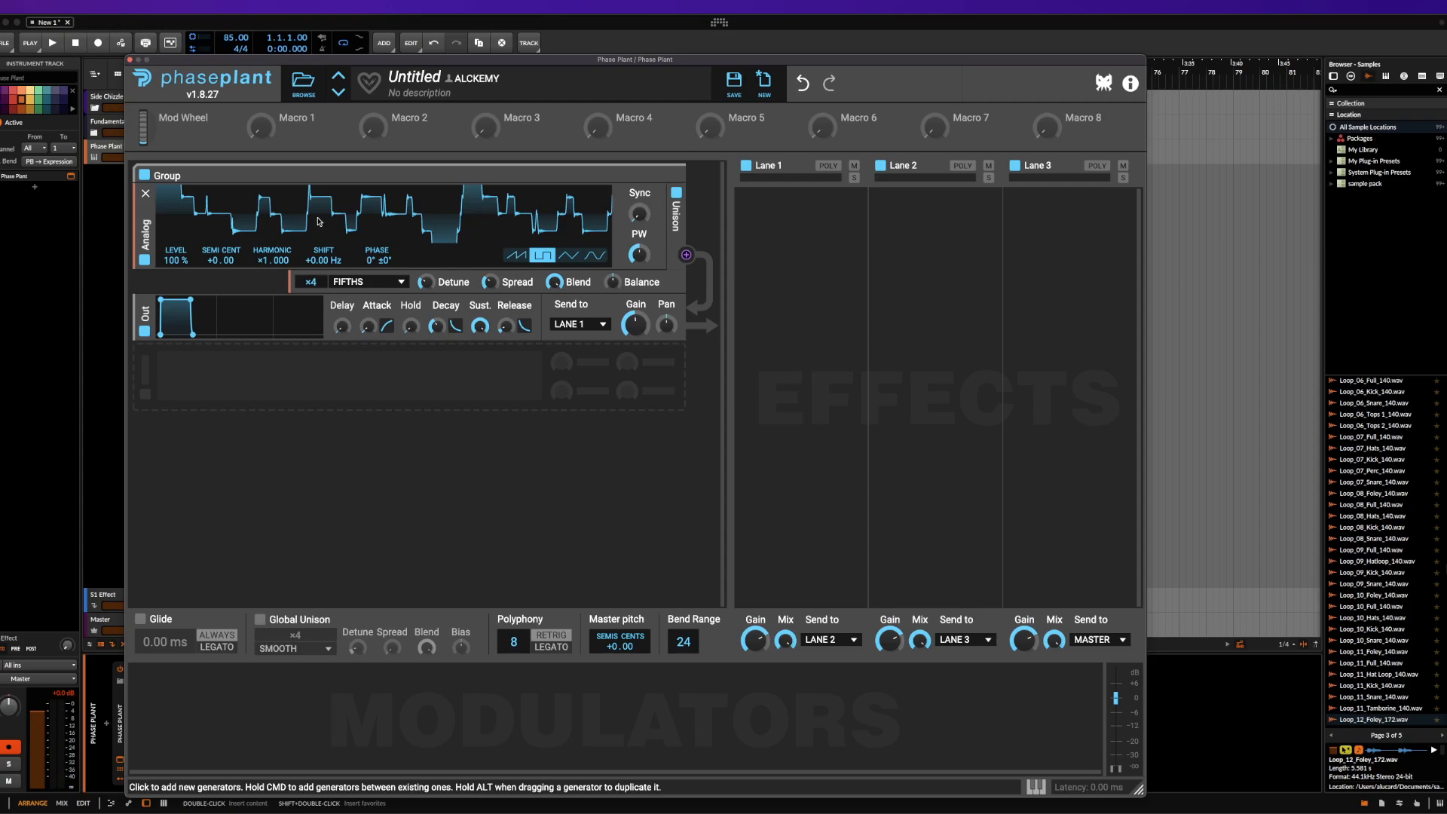
Replace the Analog generator with a Wavetable generator above the output module
click(146, 195)
click(148, 193)
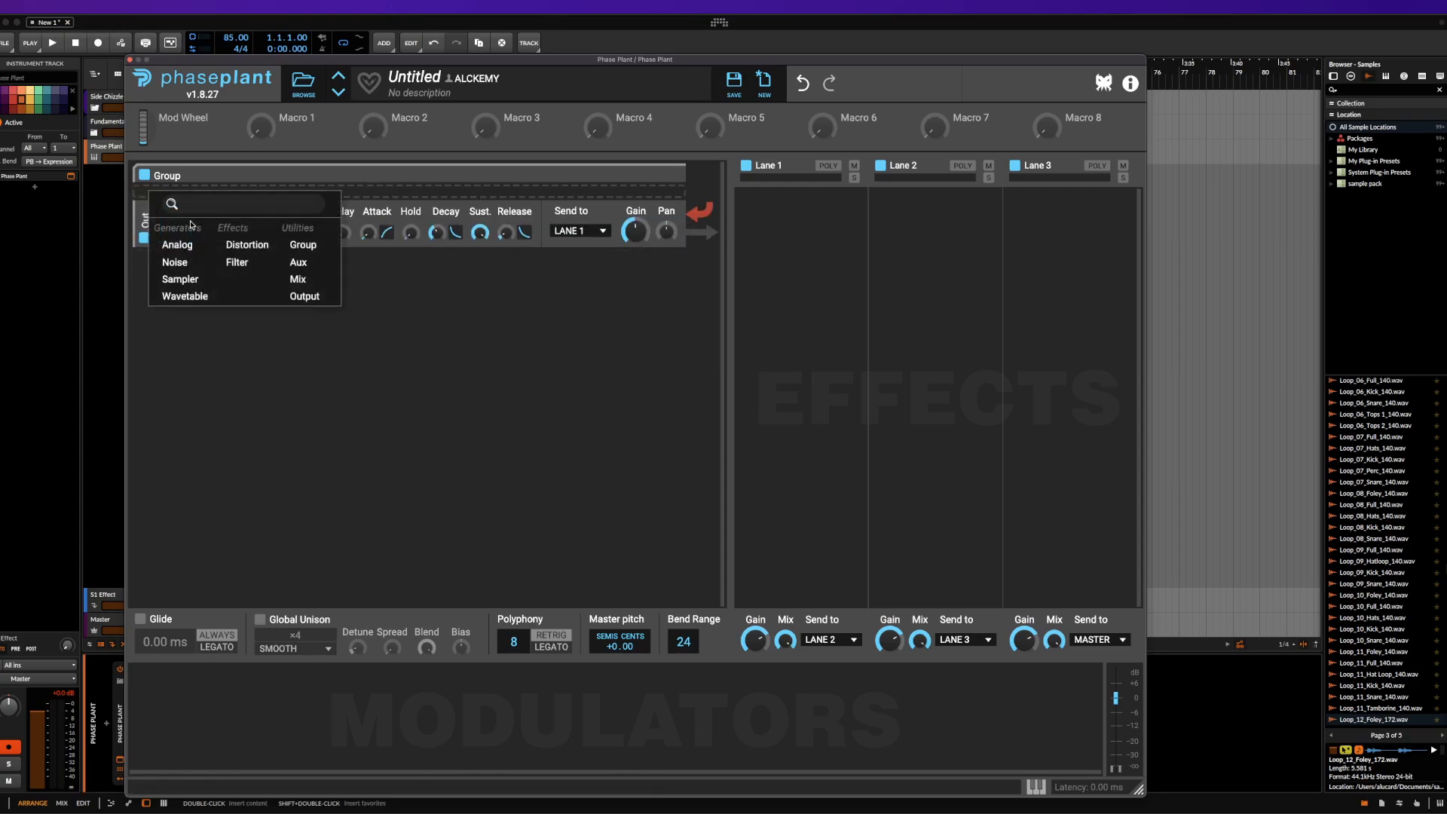
click(185, 296)
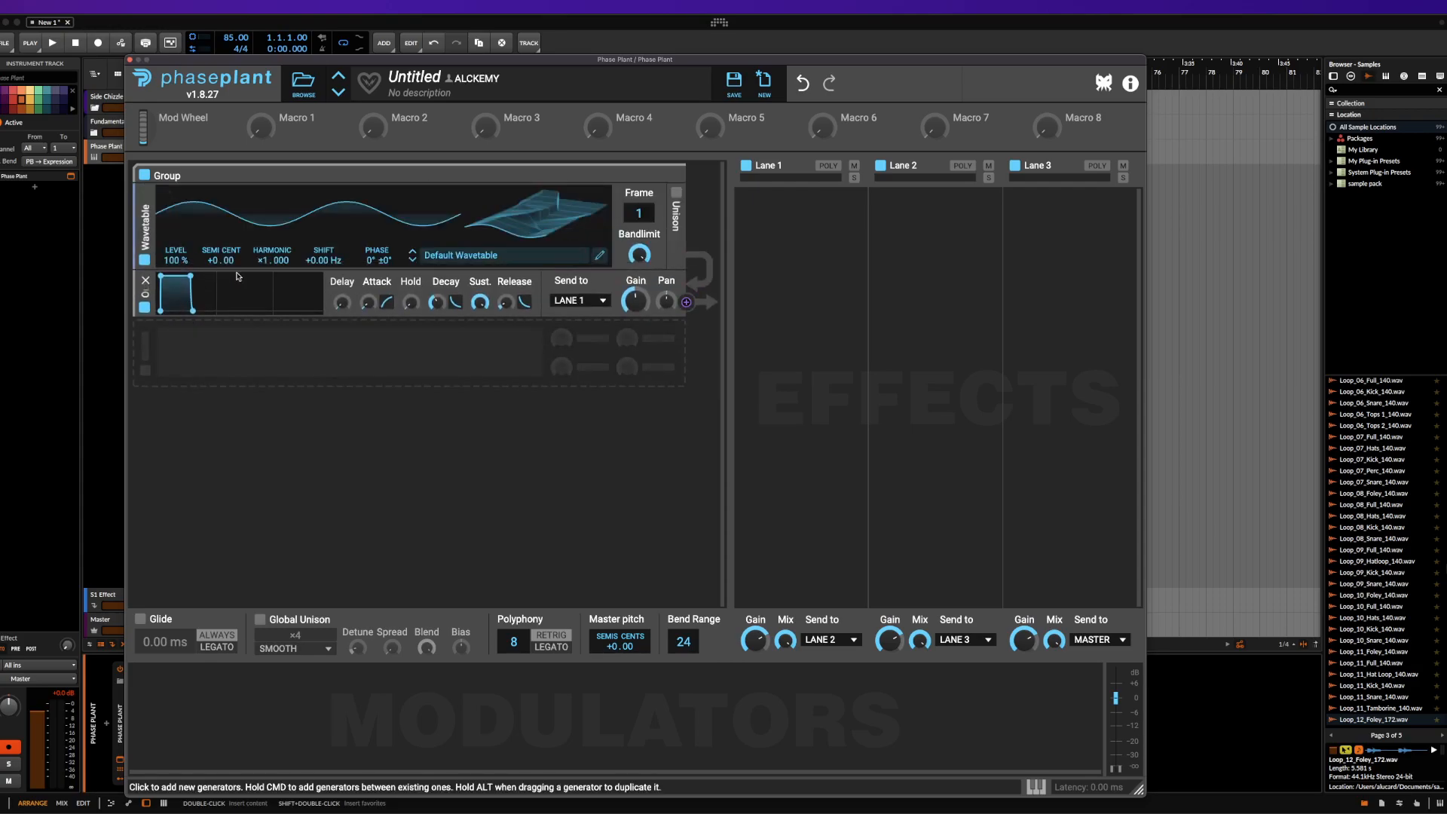
Scan the Wavetable generator's frames on the default table and on SQOREPUSH, loaded from the ALCKEMY TABLES folder, ending on frame 1
mouse_move(639, 213)
mouse_down()
mouse_move(640, 100)
mouse_move(640, 219)
mouse_up()
click(534, 260)
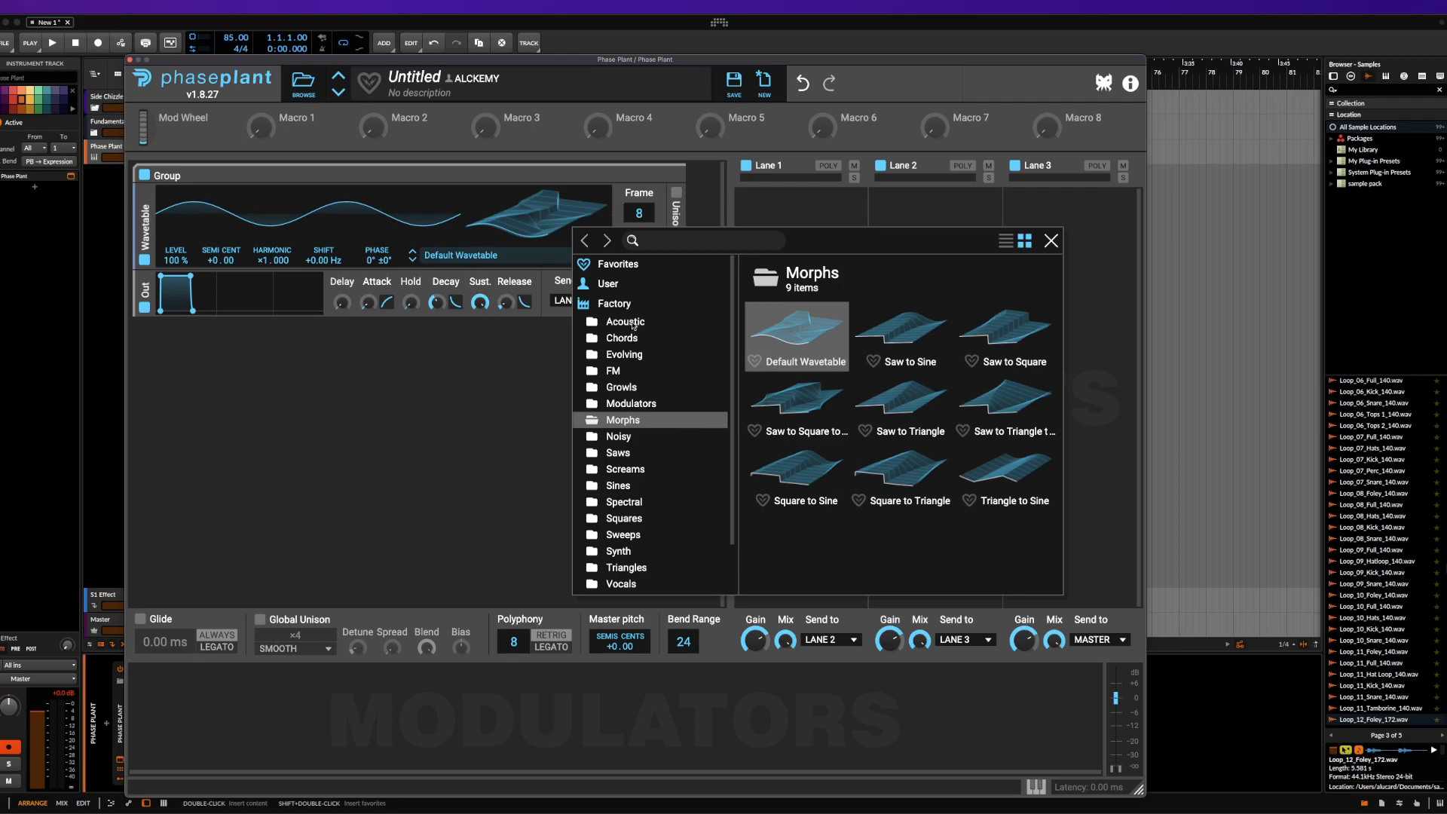
scroll(633, 324, down, 3)
click(620, 545)
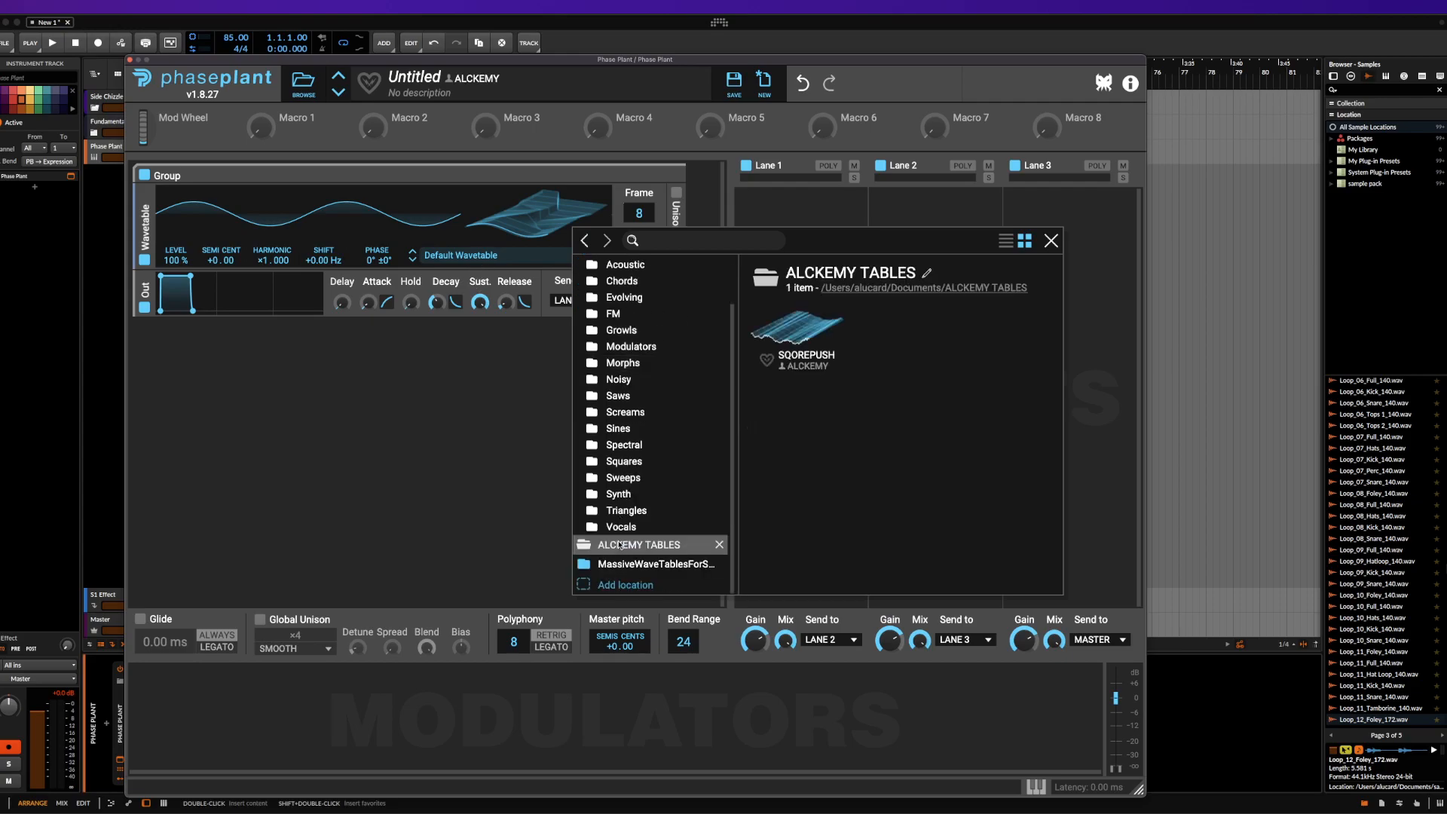
click(800, 334)
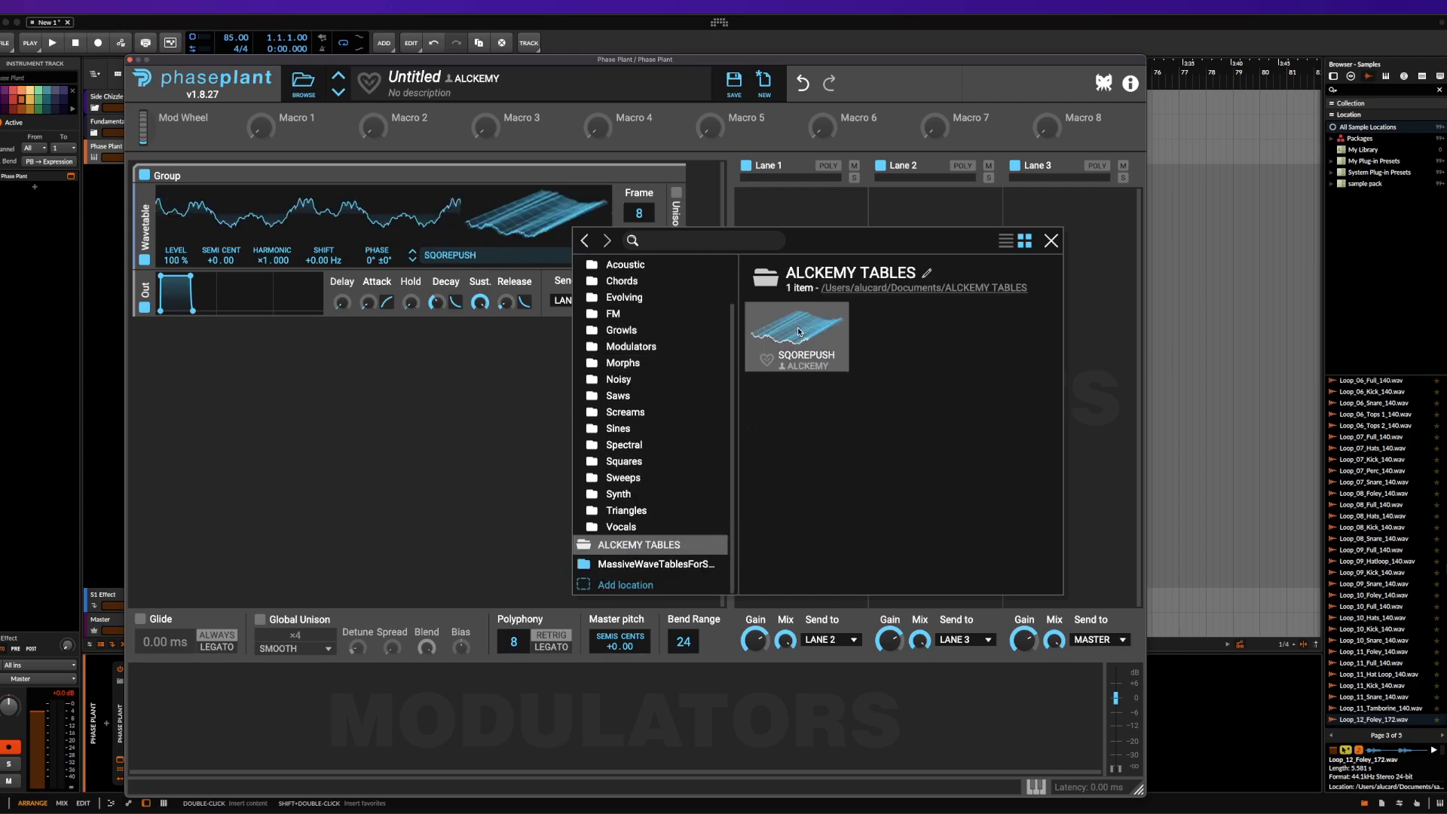
click(1051, 241)
mouse_move(653, 218)
mouse_down()
mouse_move(653, 125)
mouse_move(653, 226)
mouse_up()
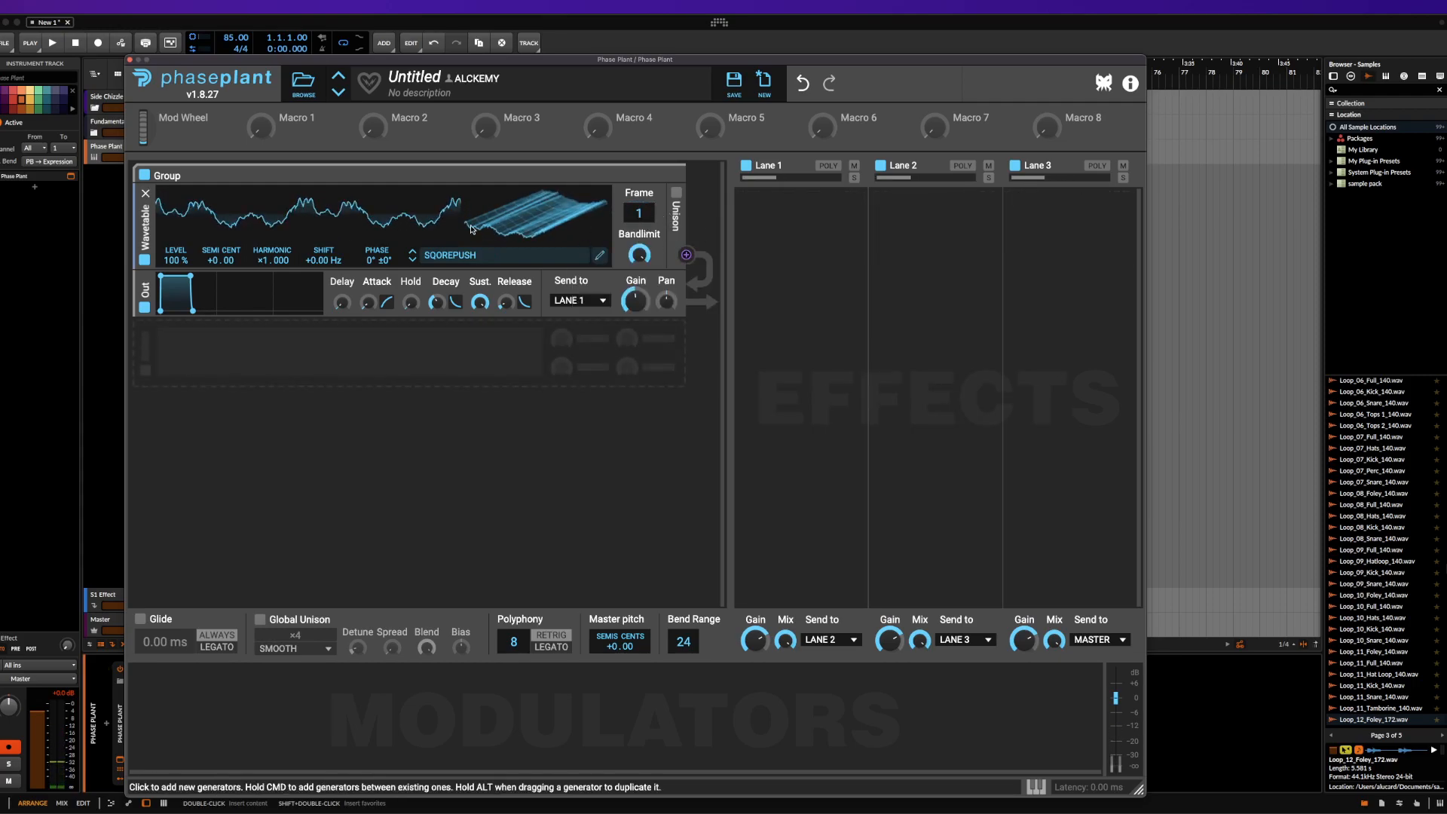
Load the CHAINSAW wavetable from the user folder A-ETURNUM FOR BITWIG and scan through its frames, ending on frame 1
click(551, 256)
scroll(667, 301, up, 2)
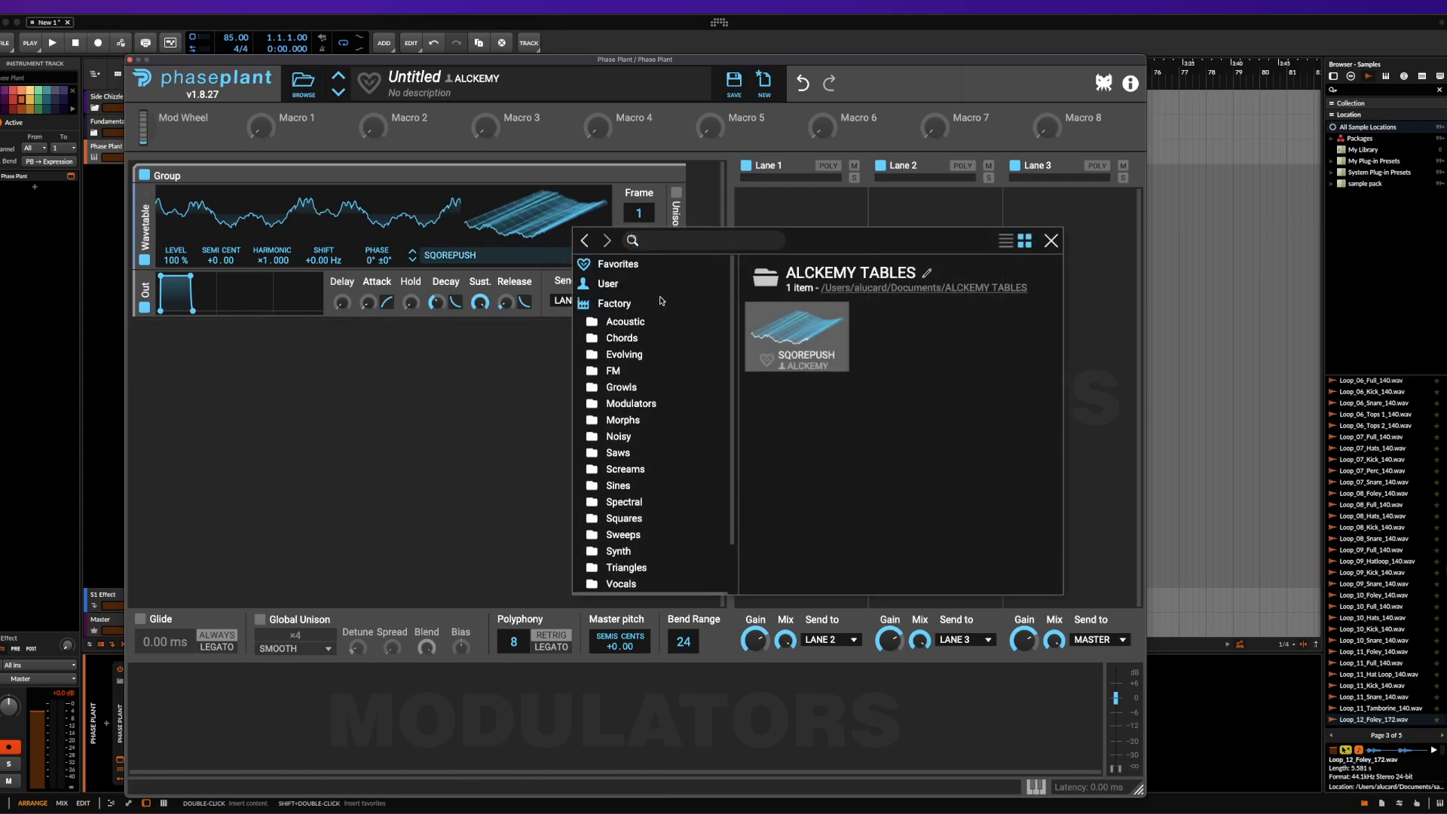
click(607, 284)
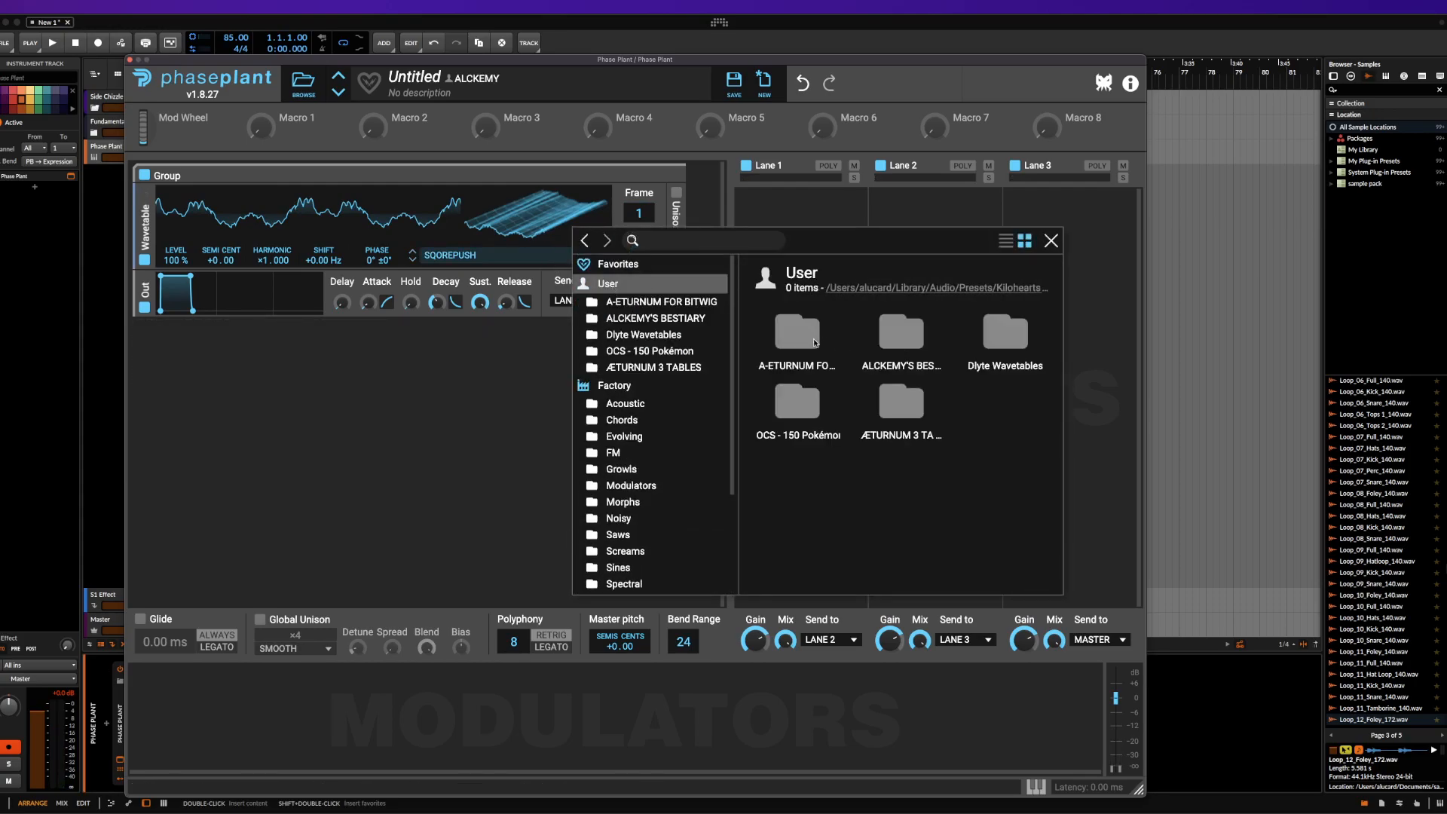
double_click(816, 343)
click(987, 325)
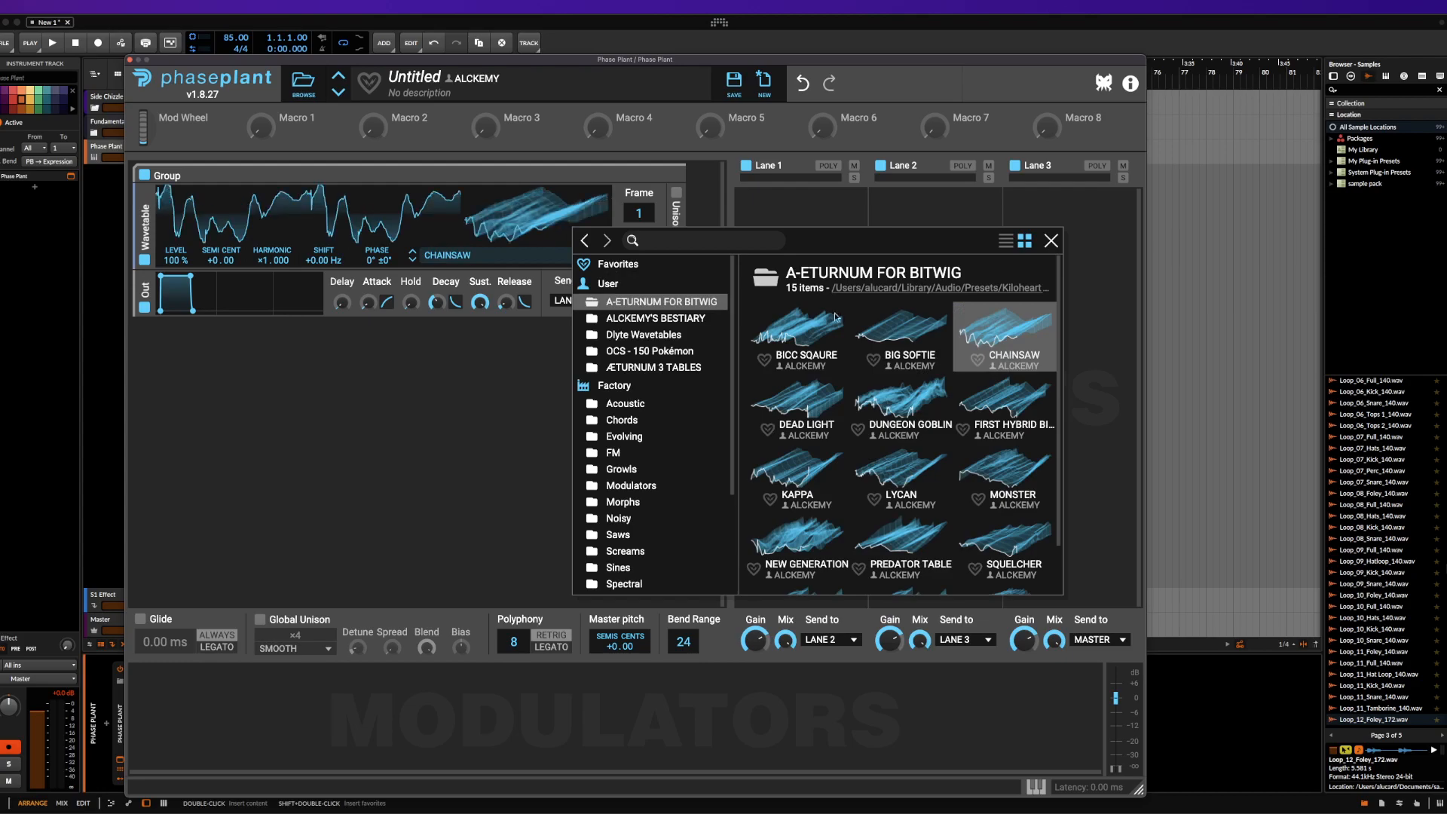
click(505, 229)
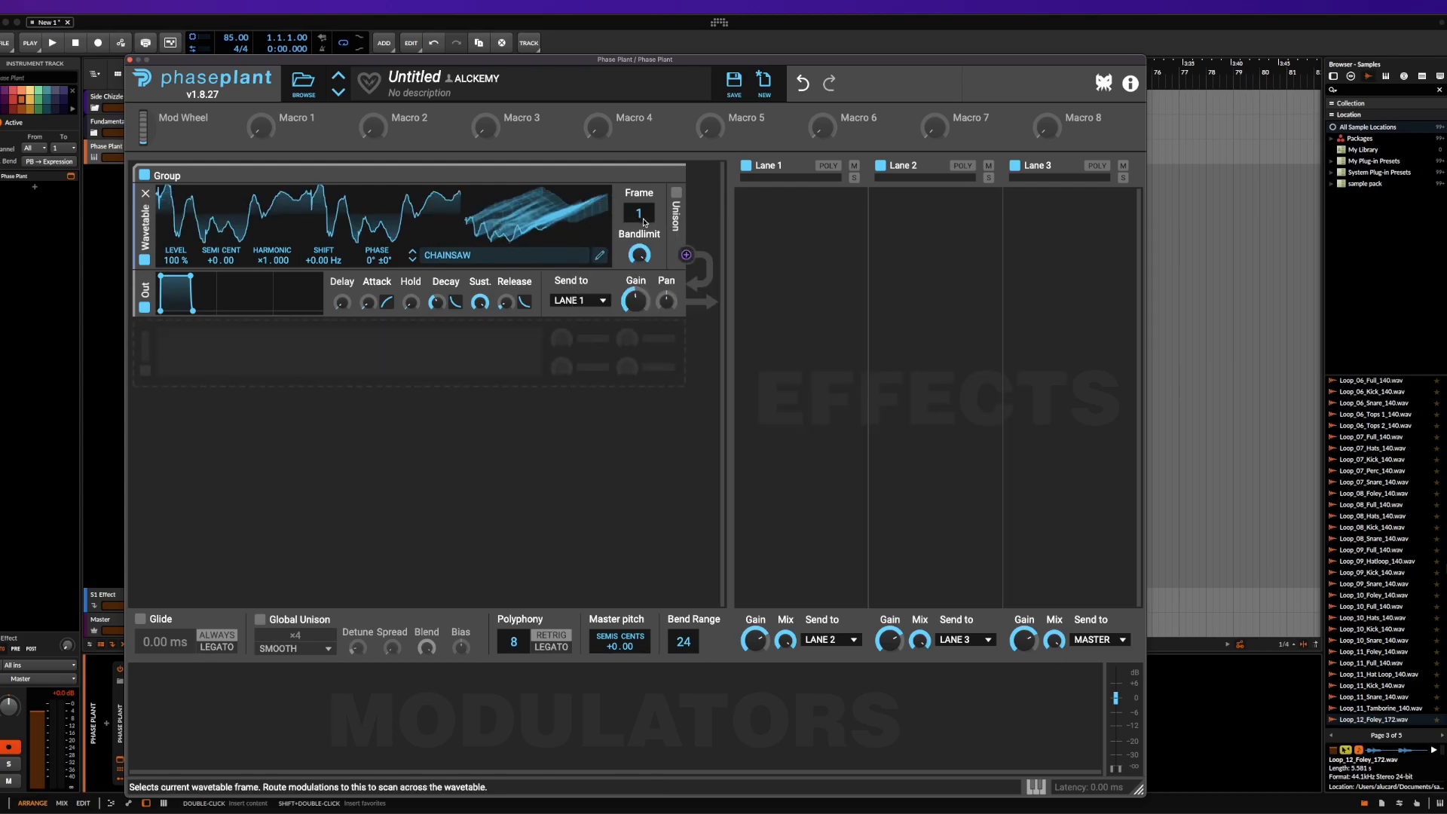
mouse_move(639, 213)
mouse_down()
mouse_move(639, 97)
mouse_move(642, 216)
mouse_up()
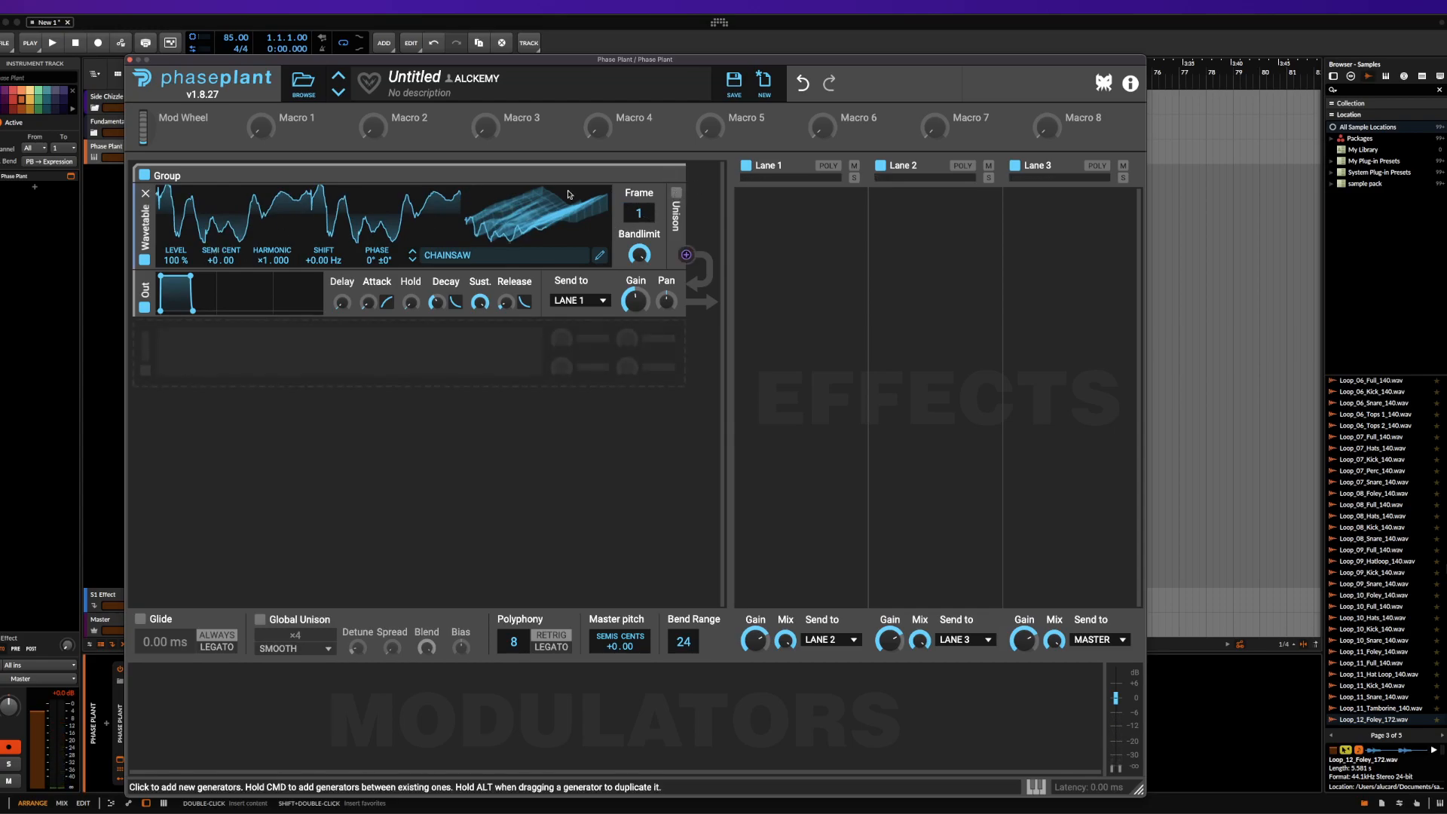
Insert a Distortion effect between the Wavetable generator and the output module, keeping the Overdrive type after reviewing the alternatives
key(super)
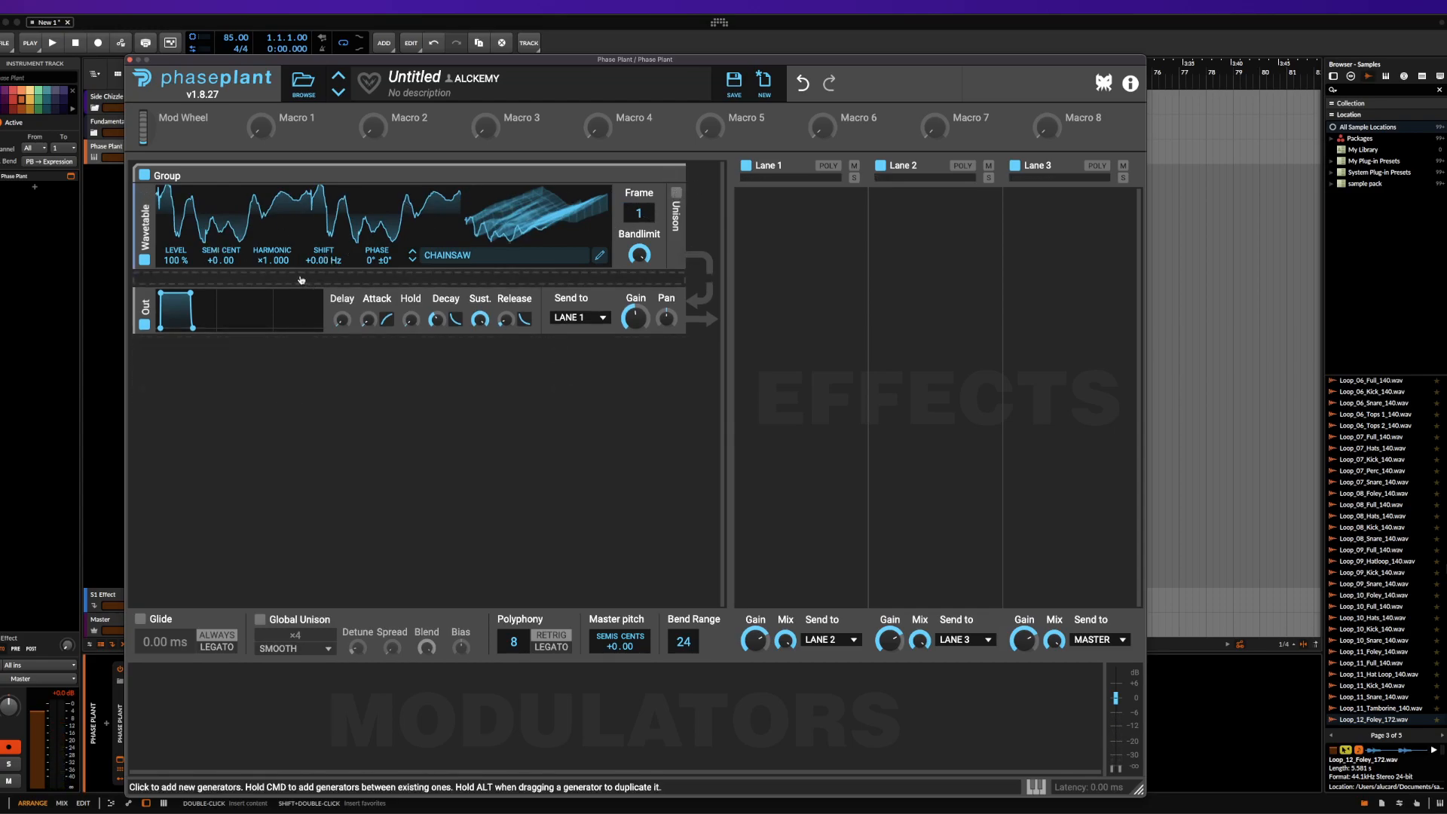
super+click(311, 281)
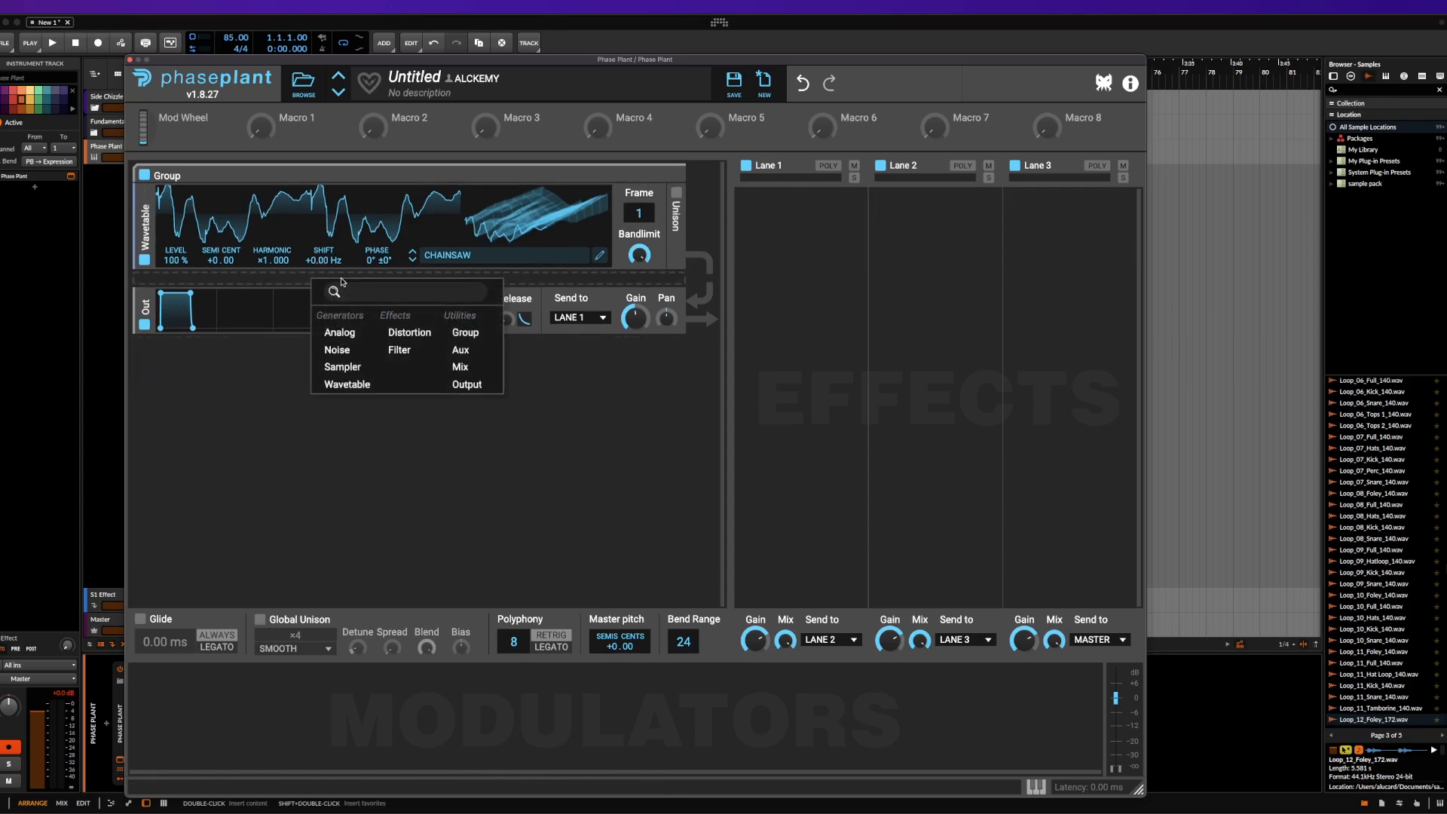
click(408, 334)
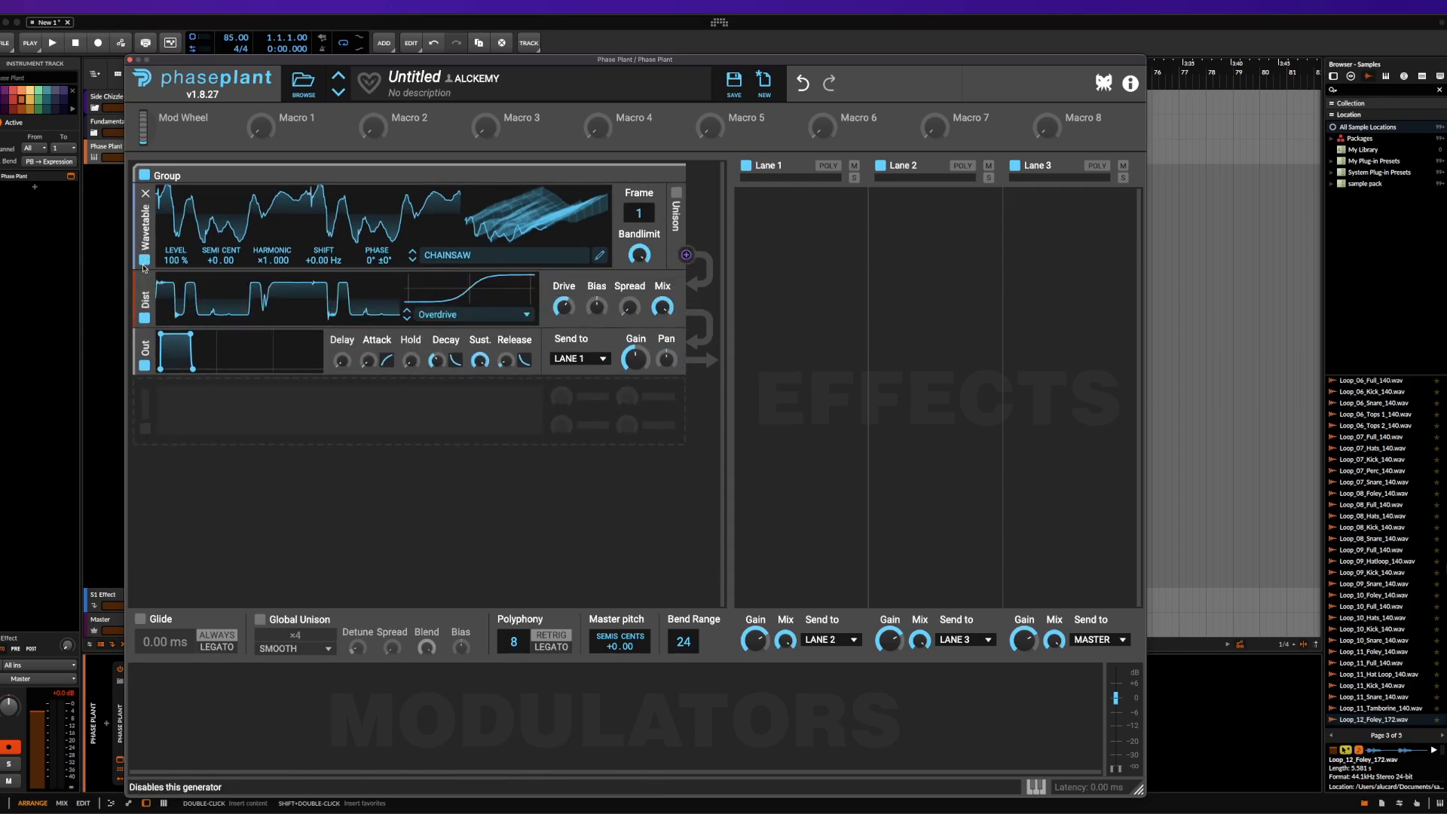
click(506, 319)
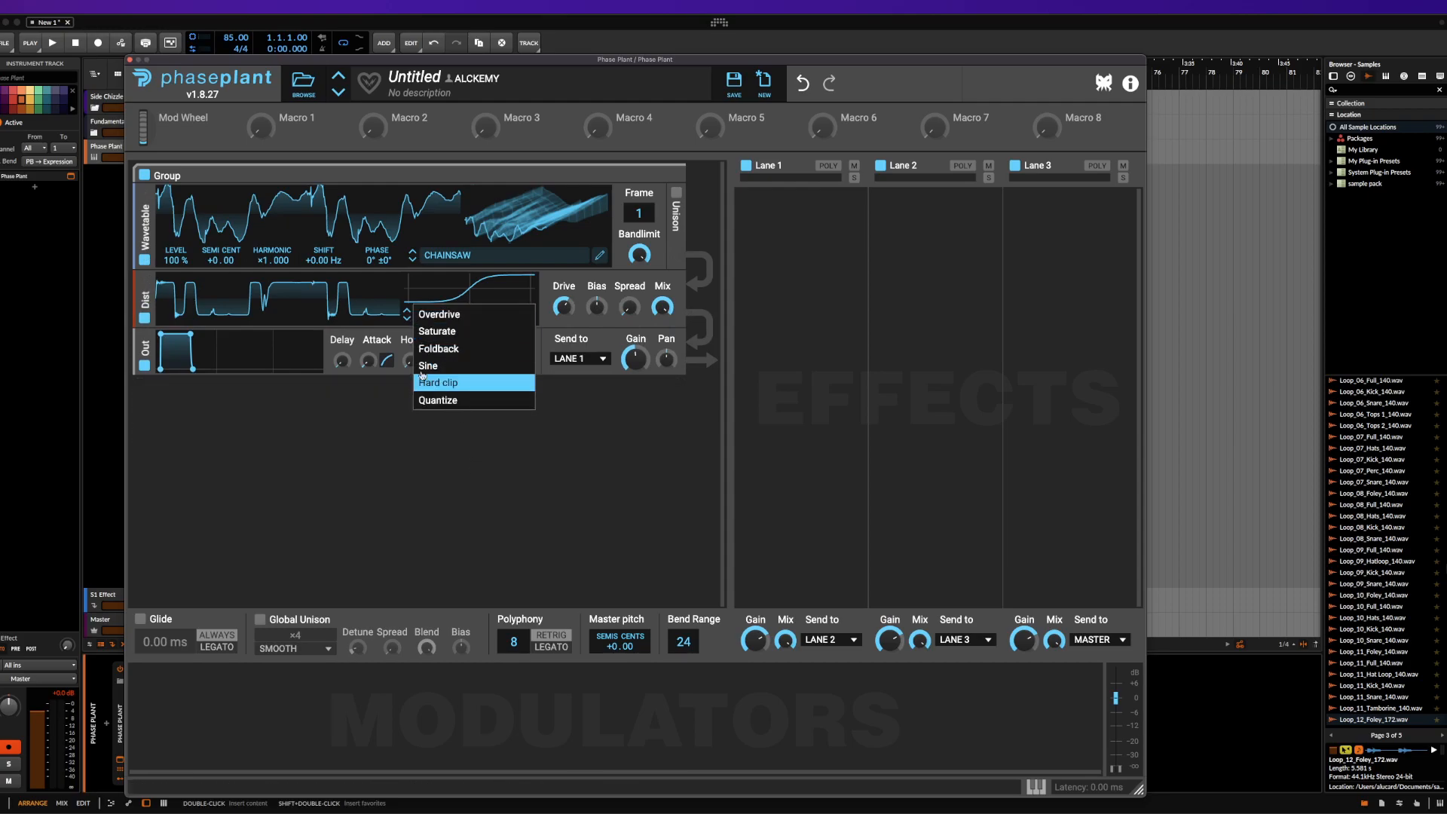
click(508, 317)
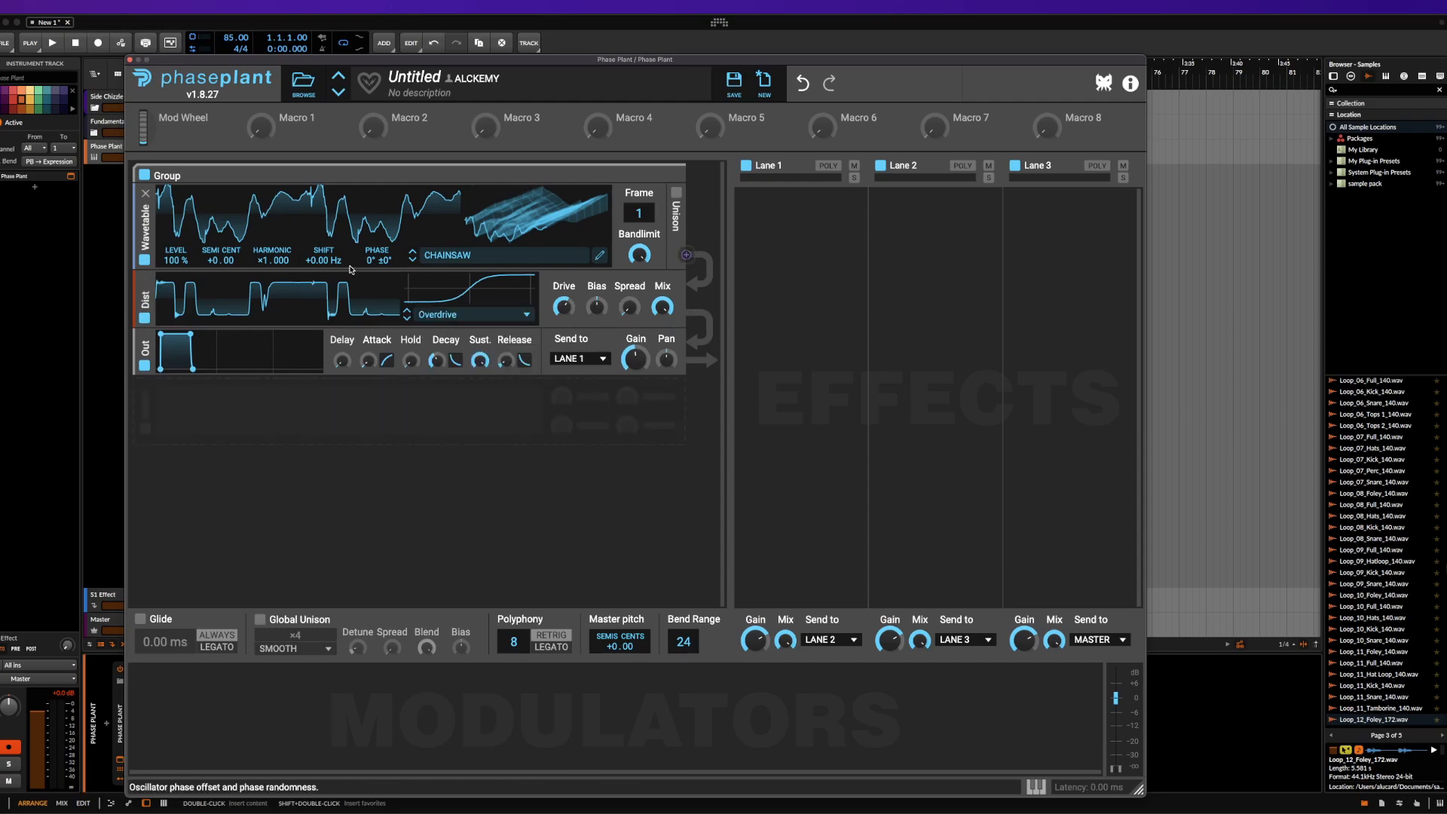
Switch the distortion type to Saturate and raise its Drive
click(508, 319)
click(482, 332)
drag(563, 311, 563, 290)
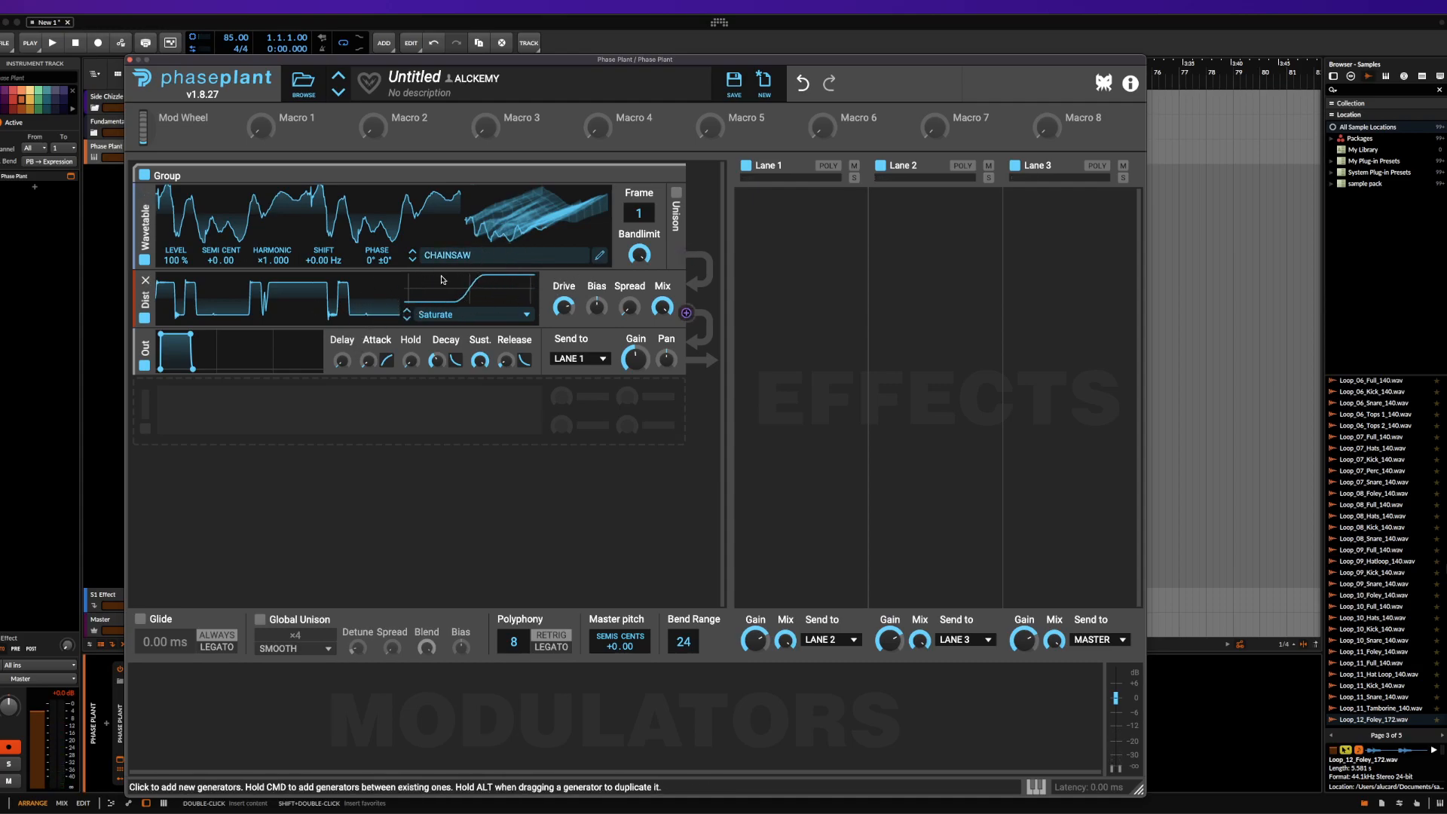
Insert an Analog generator with a sine waveform between the distortion and the output module, and remove it again
mouse_move(313, 340)
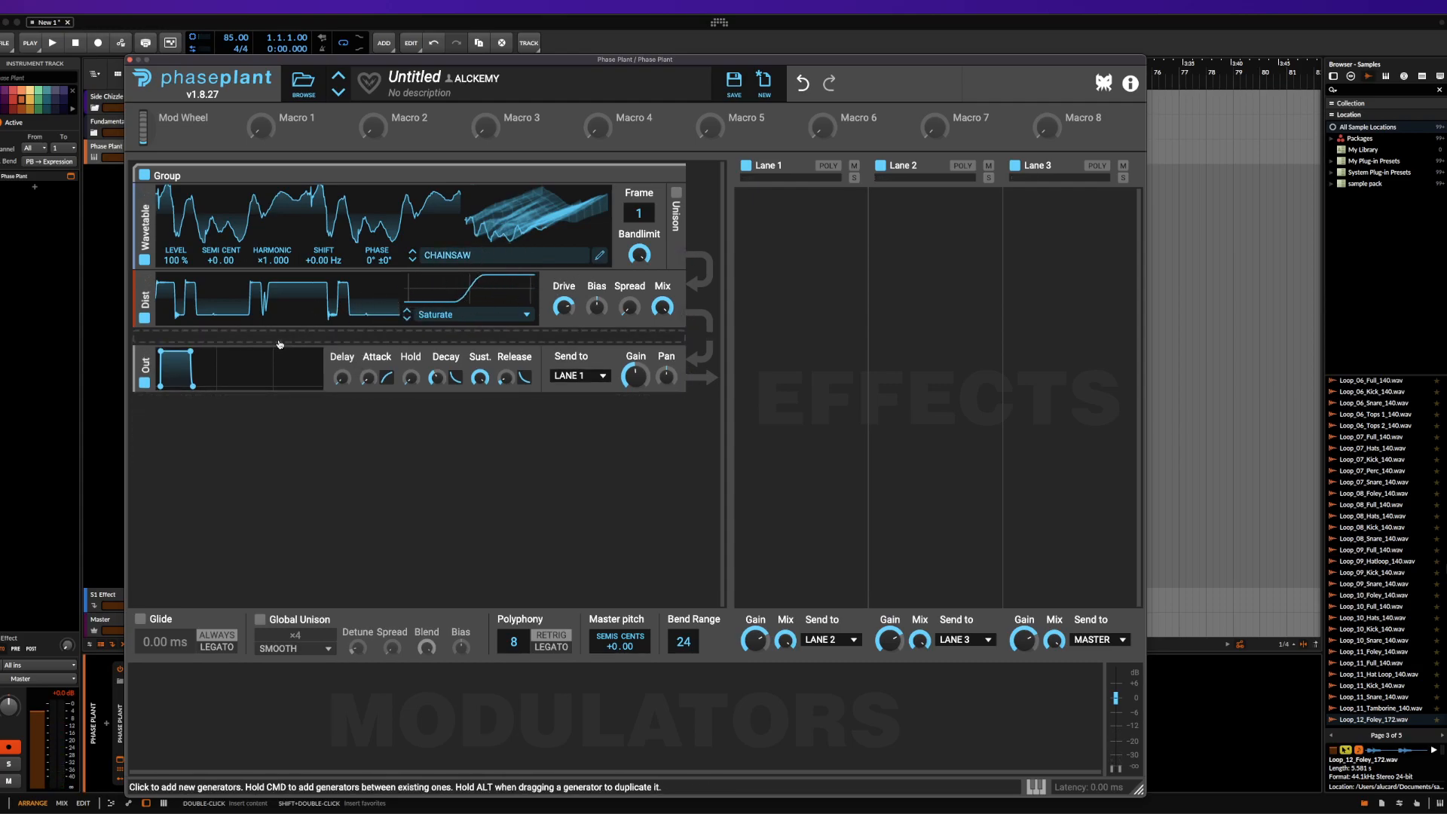
click(279, 345)
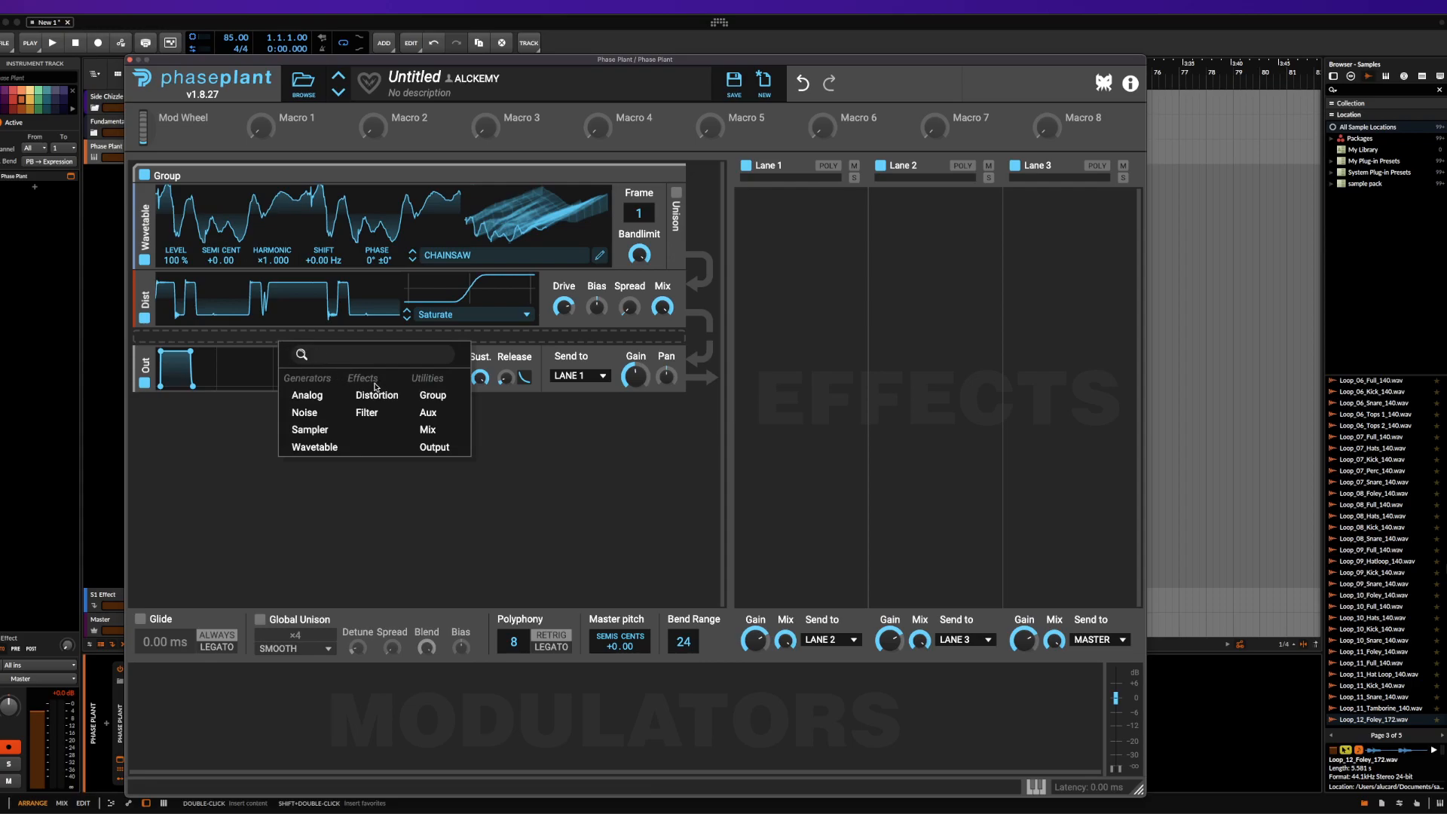
click(307, 395)
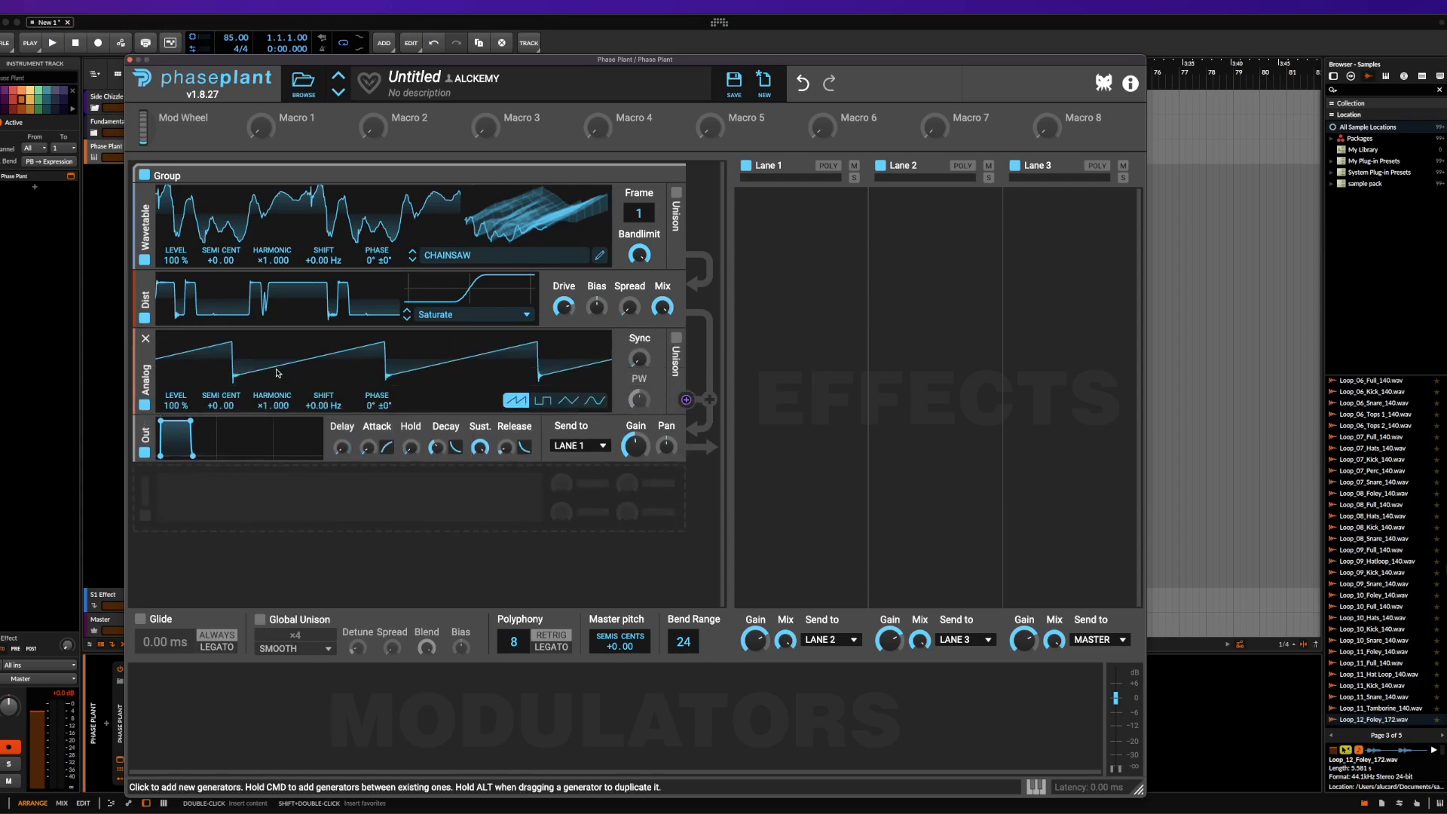
click(595, 400)
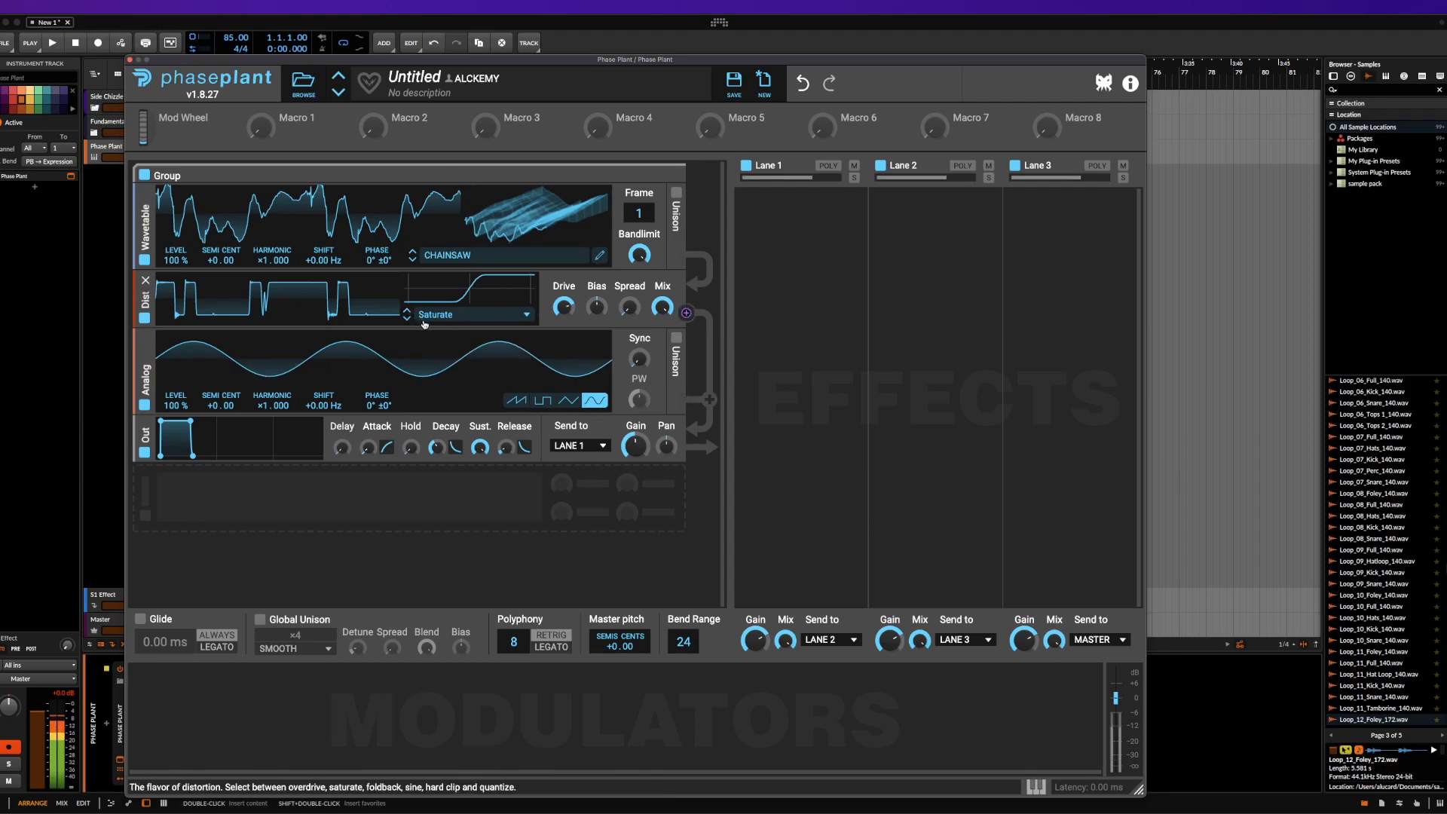
click(145, 342)
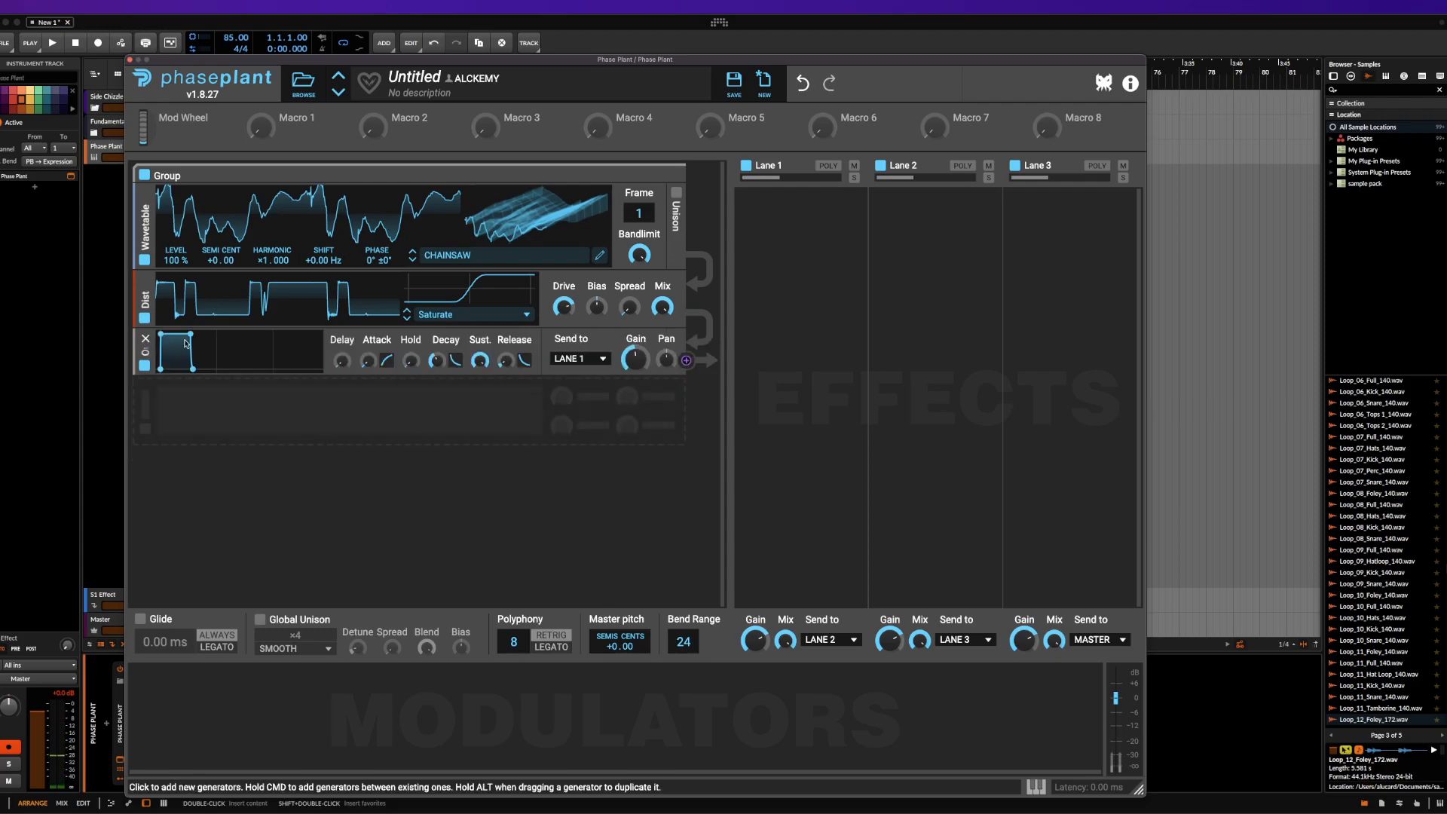
Add a second group containing an Analog generator set to the sine waveform
click(400, 423)
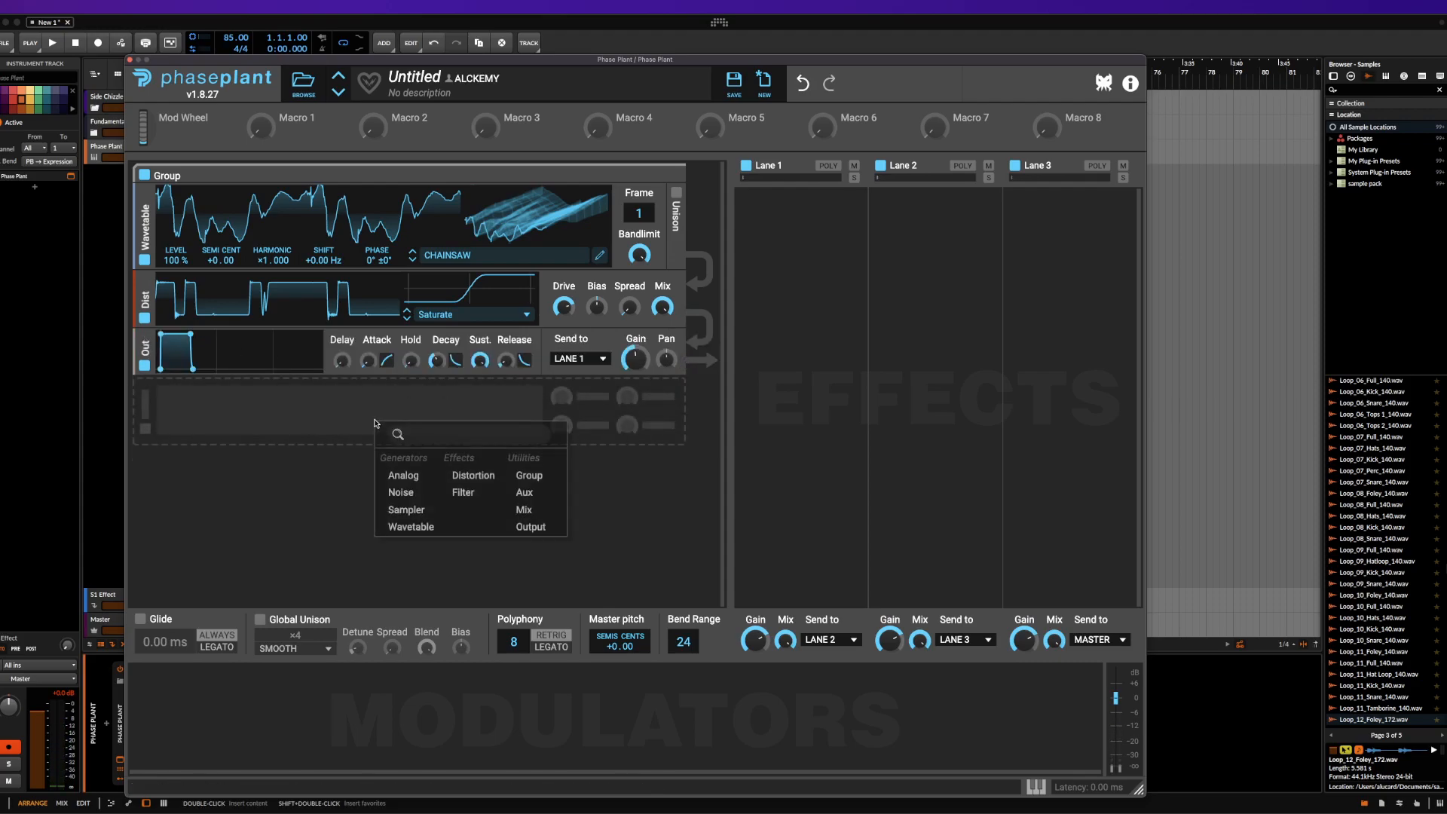
click(532, 474)
click(441, 460)
click(445, 505)
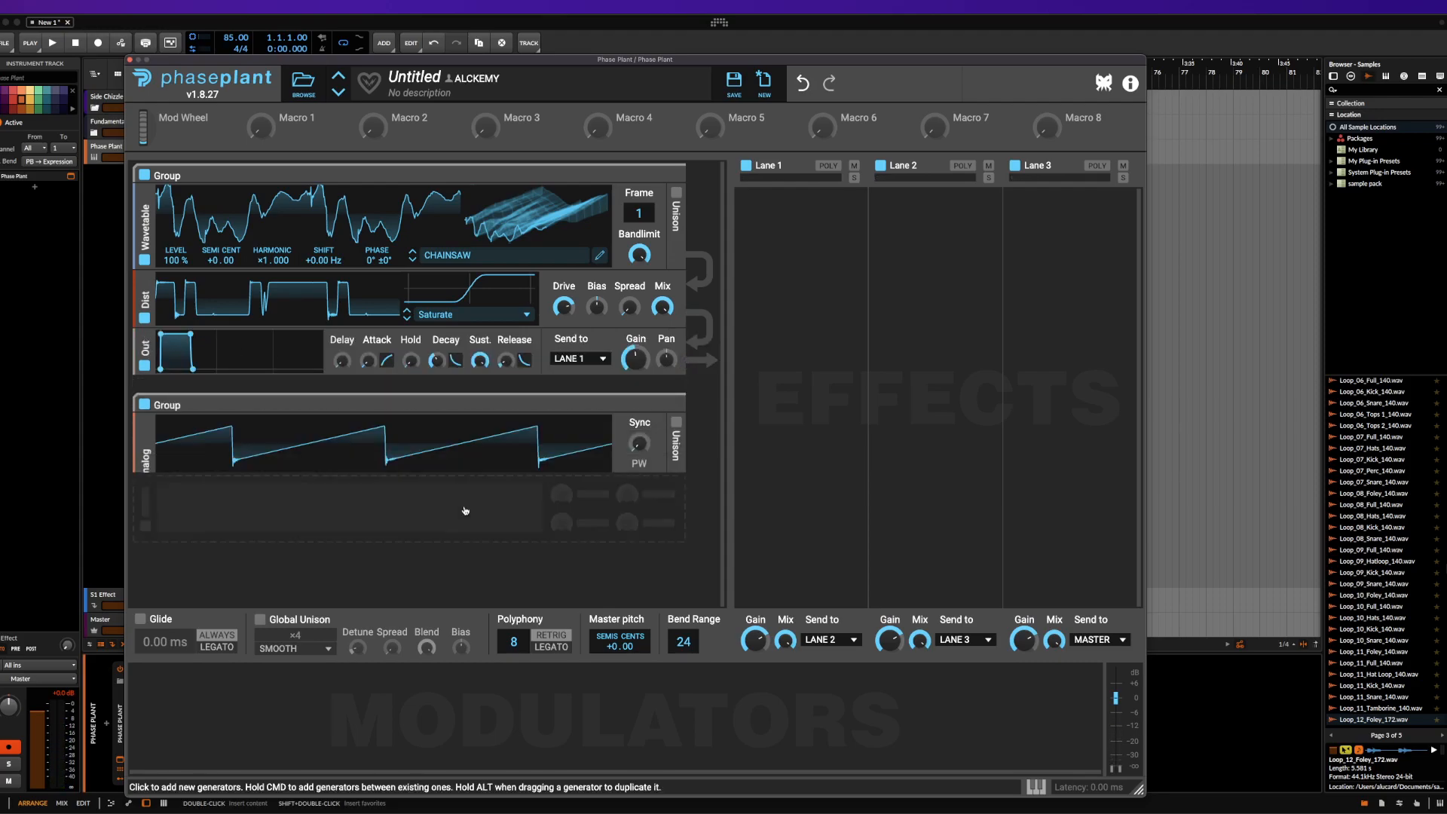
click(595, 485)
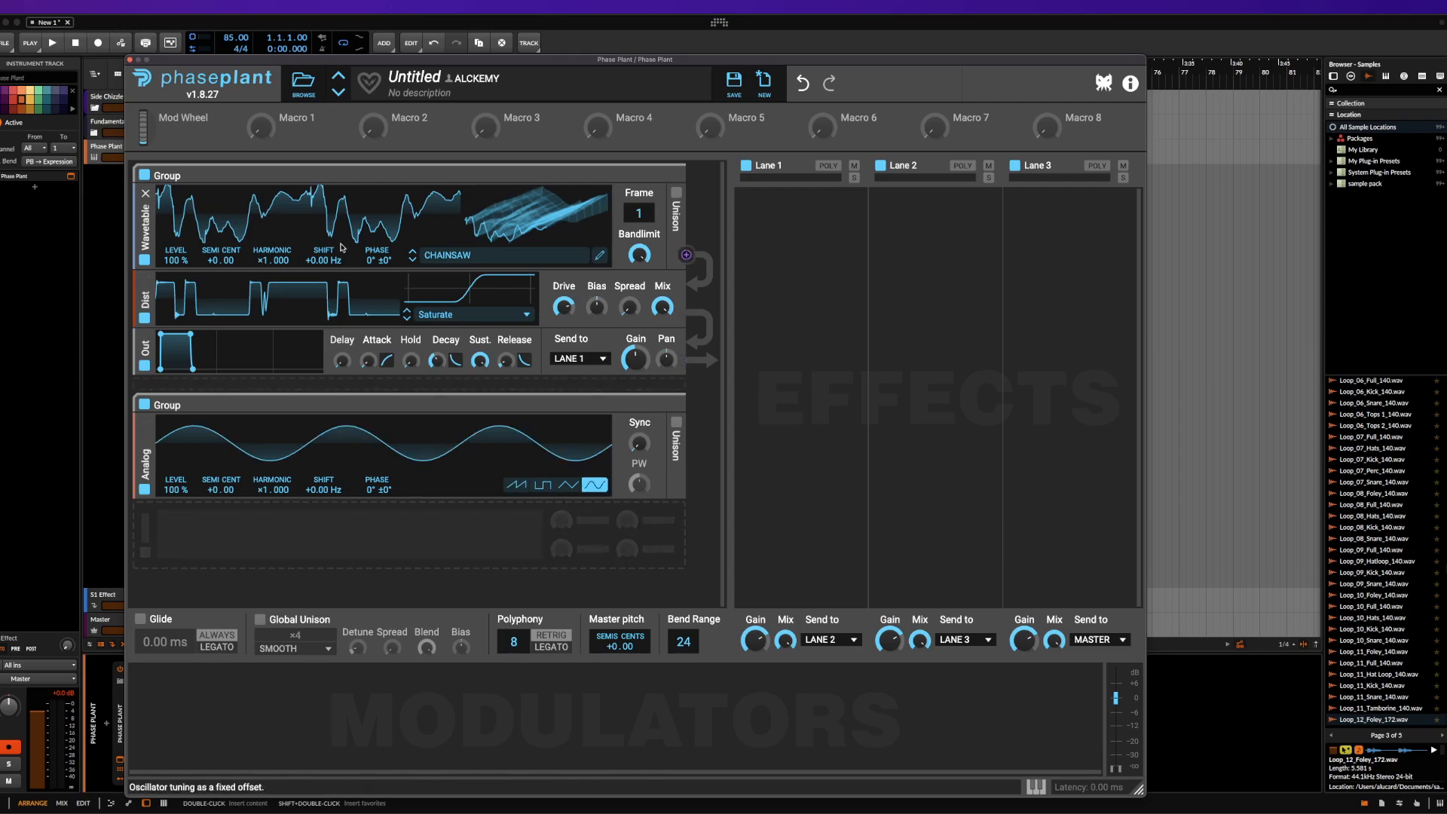
Add an Output module below the second group's Analog generator and review its send targets, keeping Lane 1
click(499, 547)
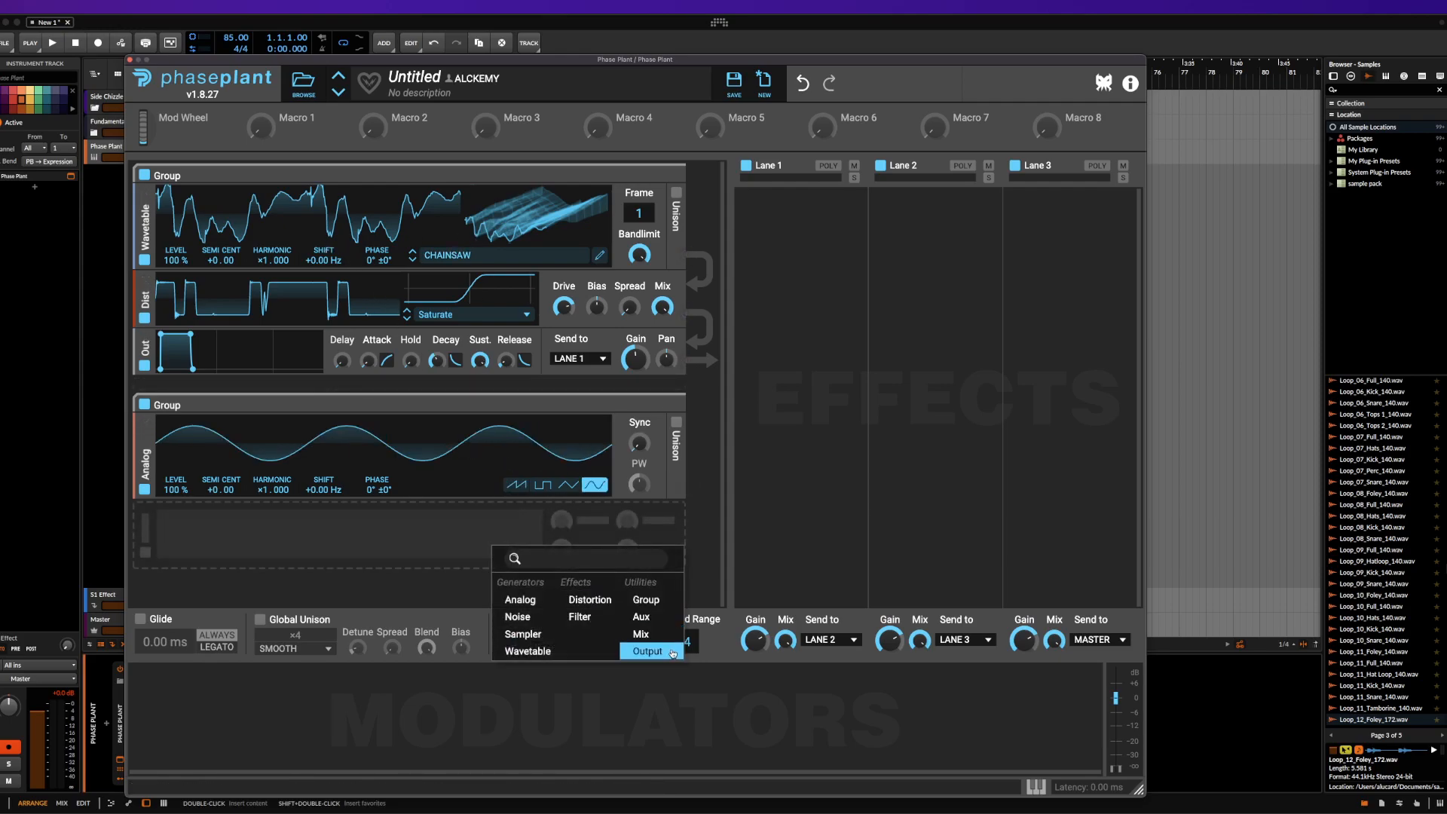
click(643, 654)
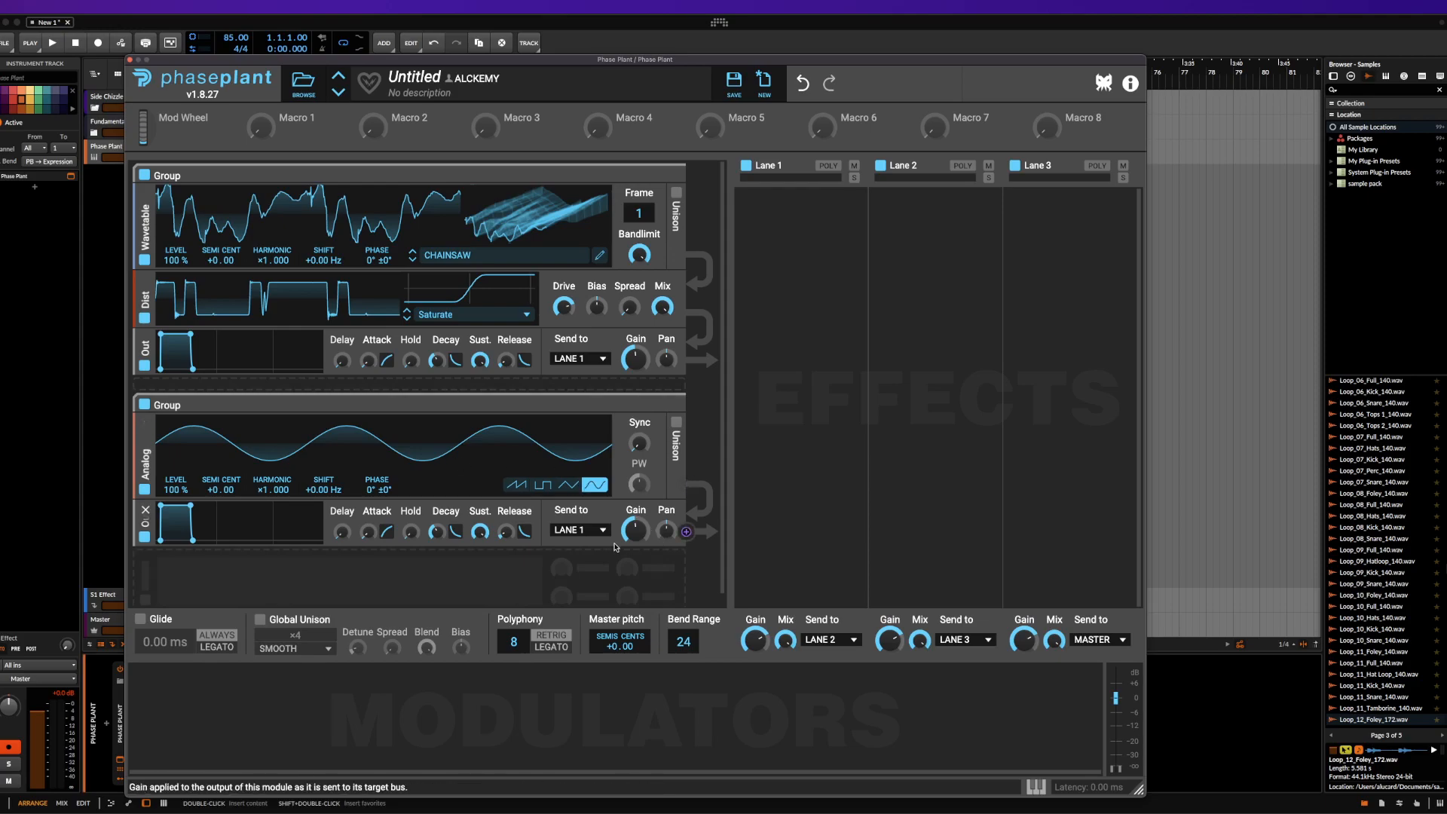
click(562, 535)
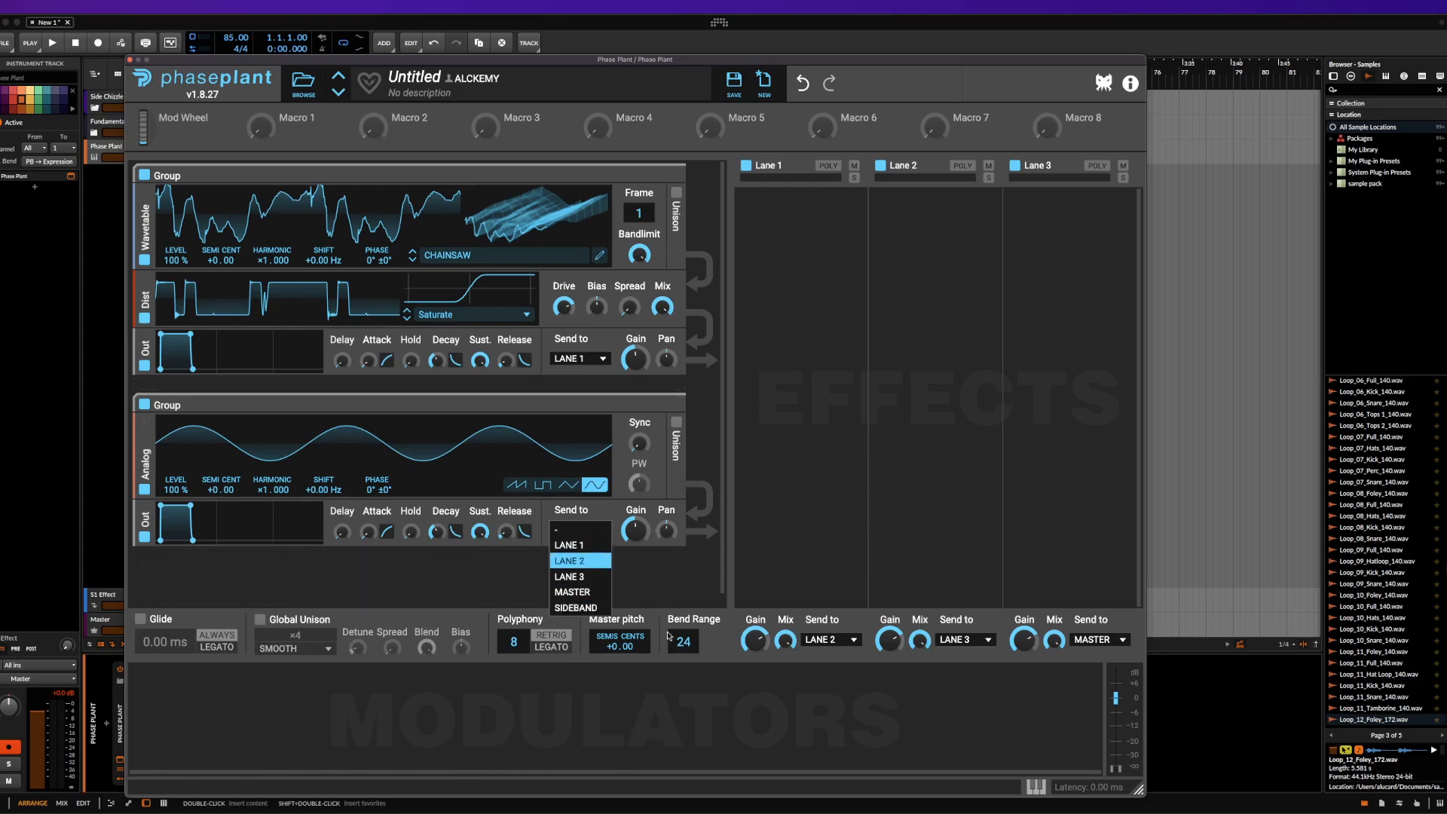
click(481, 576)
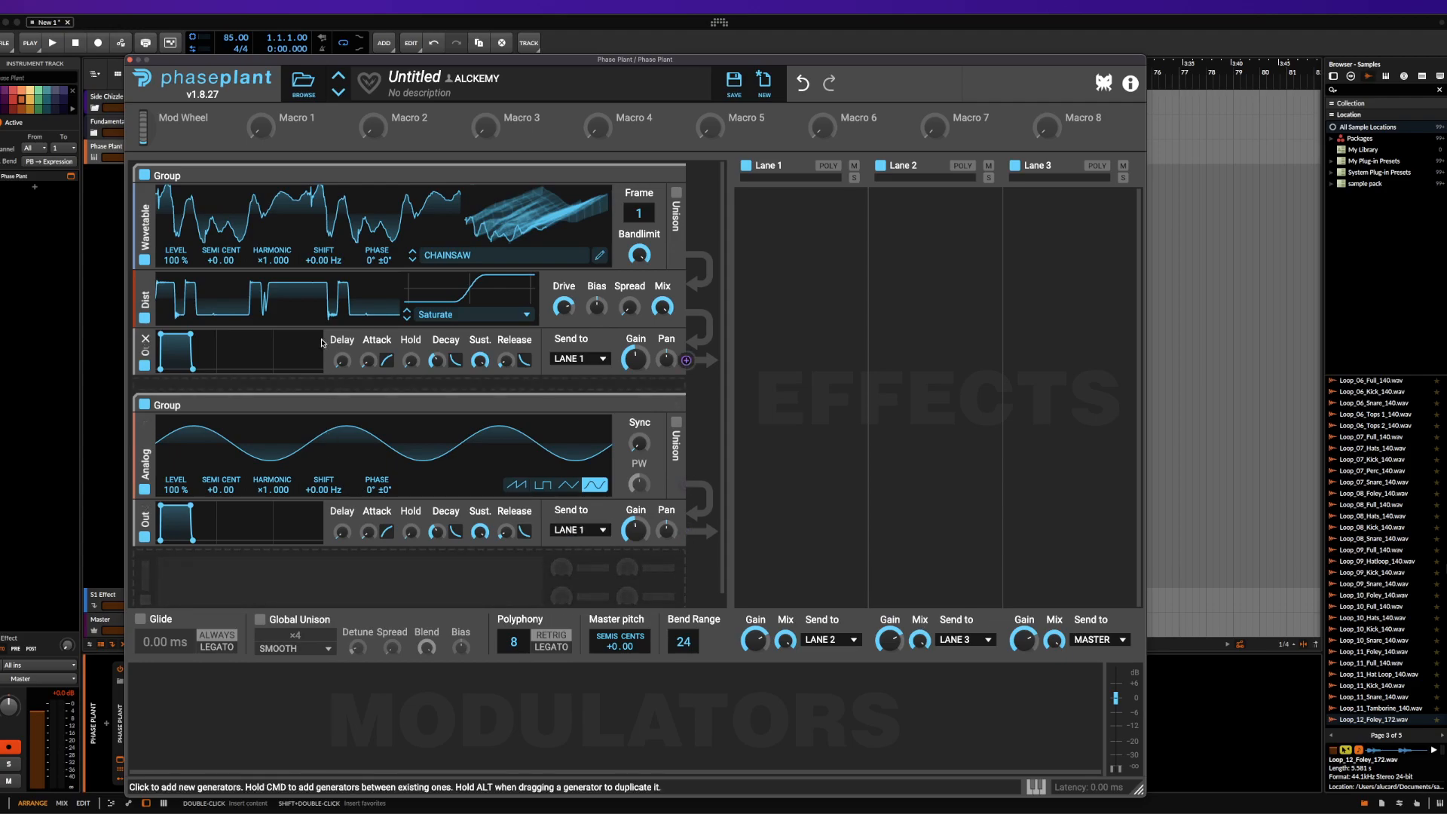
Add an Envelope modulator and adjust the shape of its curve
click(211, 682)
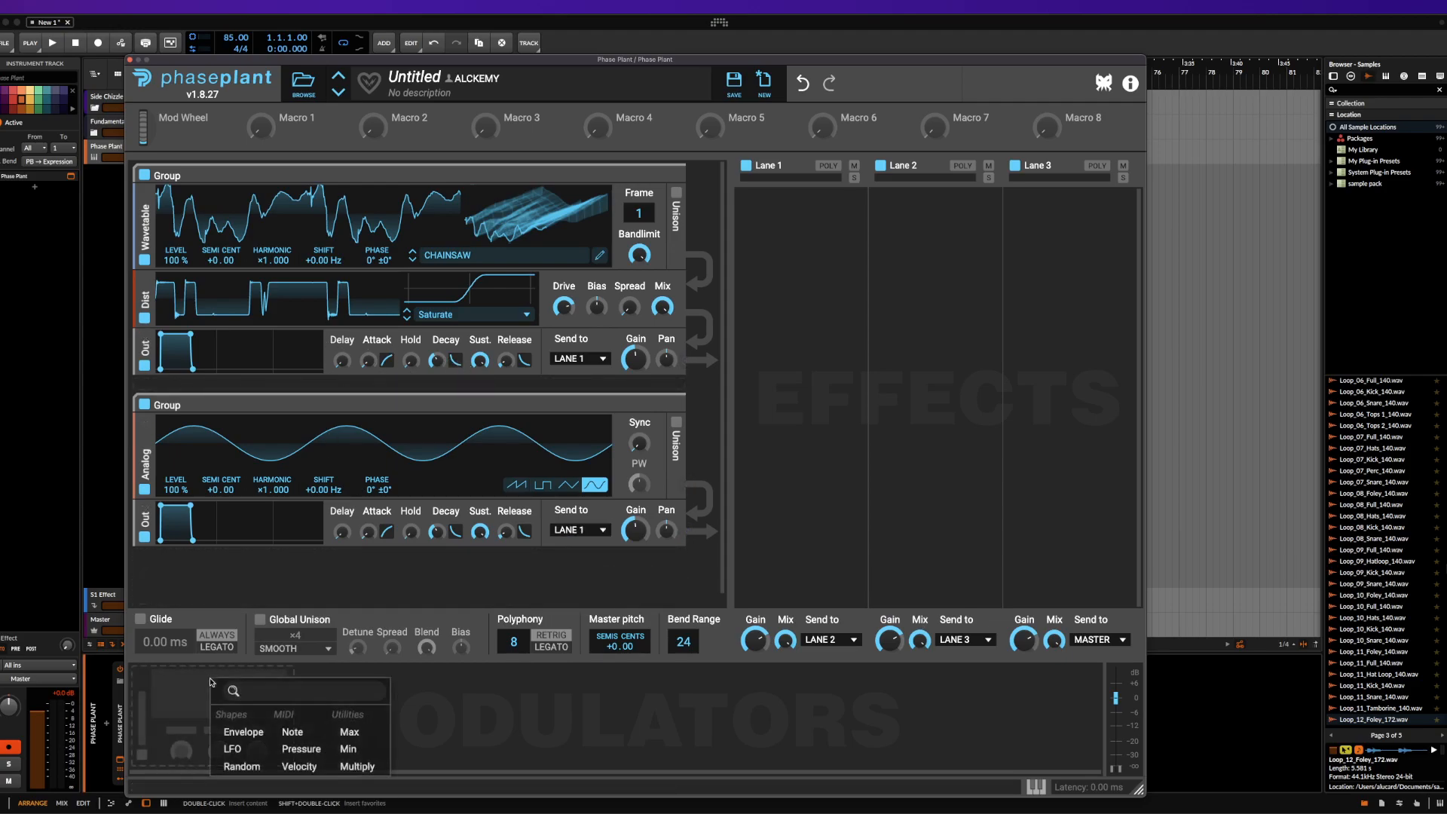
click(243, 733)
mouse_move(205, 673)
mouse_down()
mouse_move(208, 715)
mouse_move(187, 711)
mouse_move(188, 694)
mouse_up()
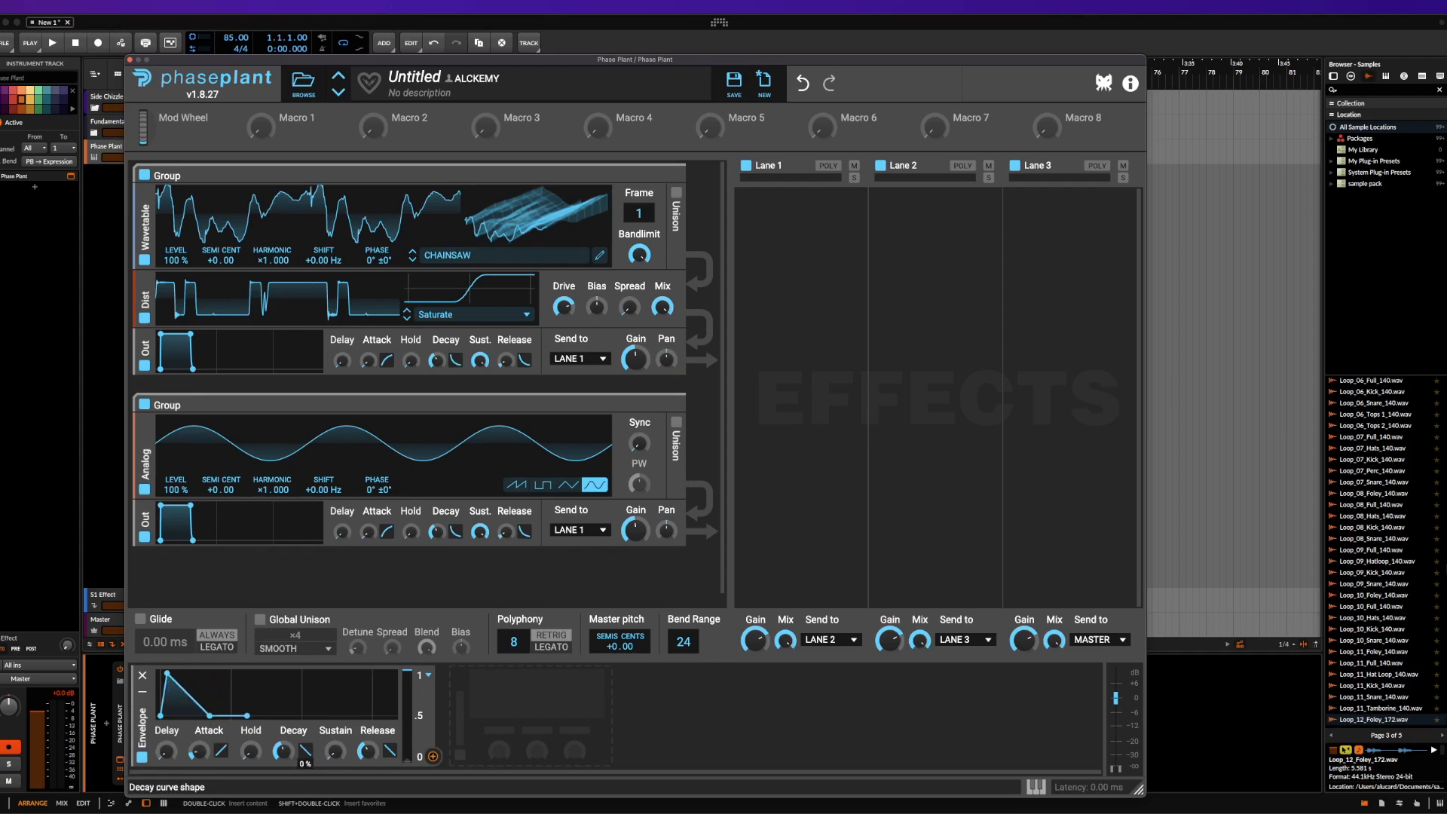
Route the Envelope to the Sync of the second group's Analog generator and lengthen the Envelope's Decay
click(433, 757)
click(640, 459)
click(583, 401)
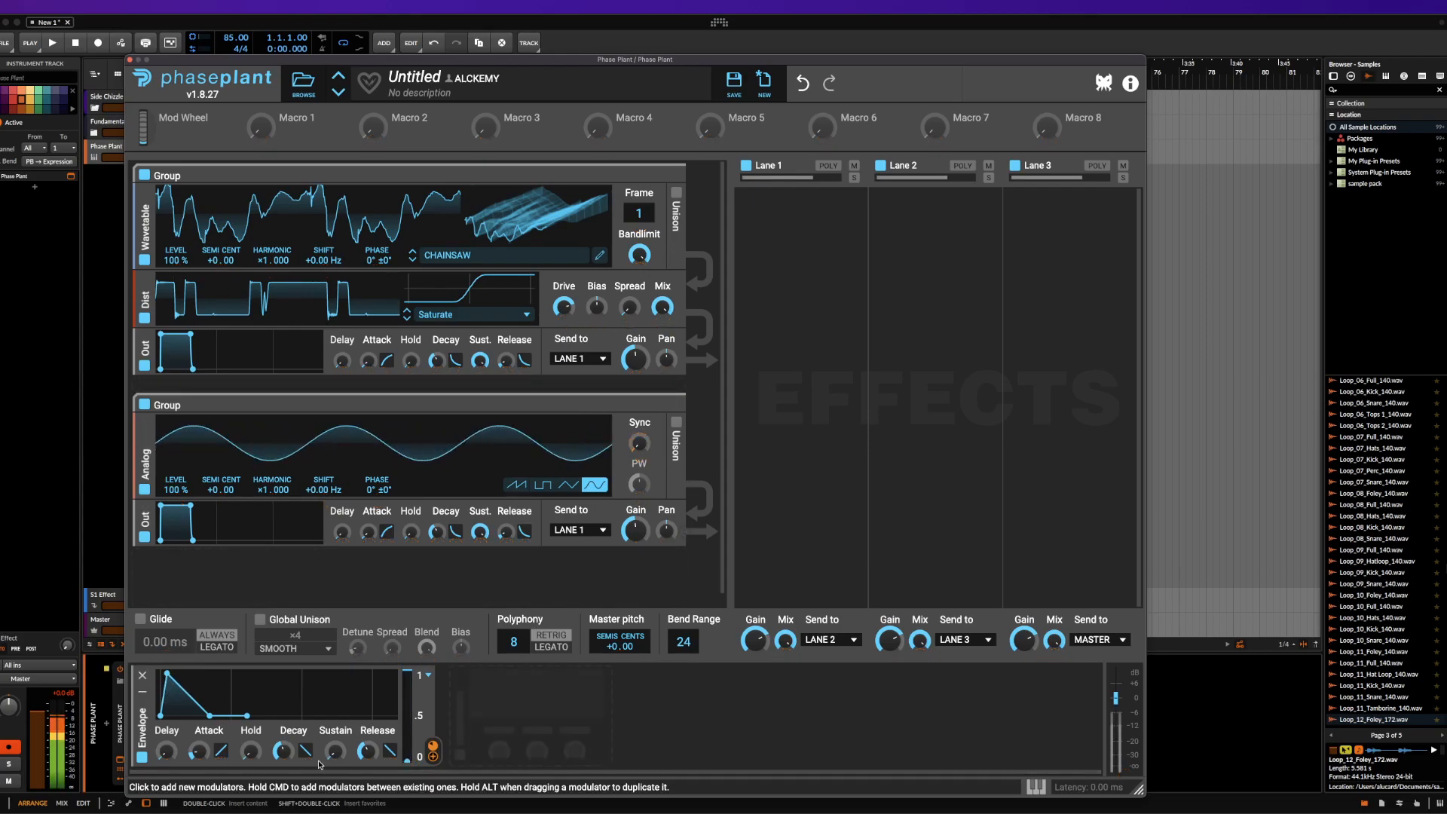
drag(283, 750, 282, 727)
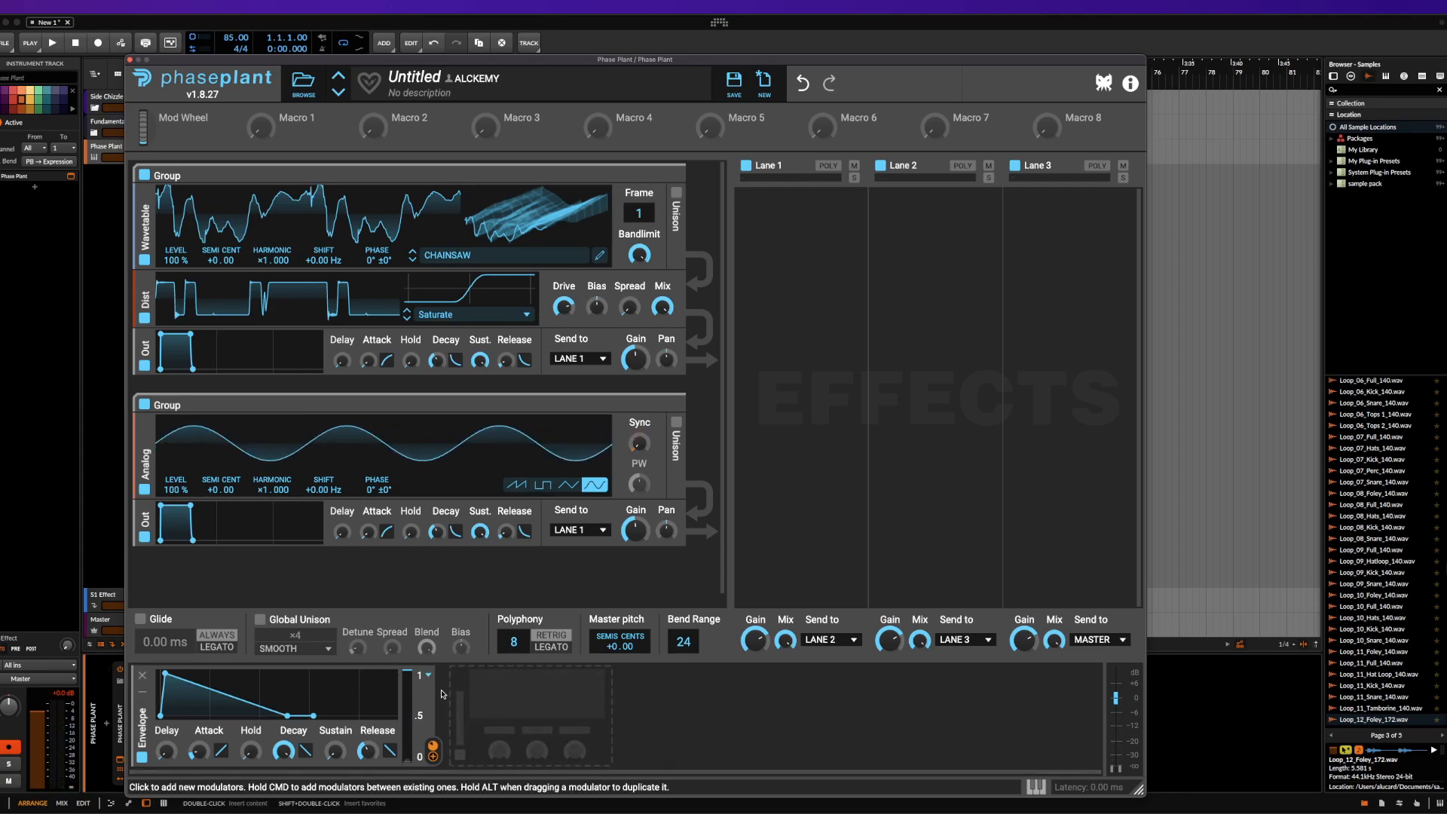
Route the audio of the second group's Analog generator to the Phase of the Wavetable generator
click(490, 702)
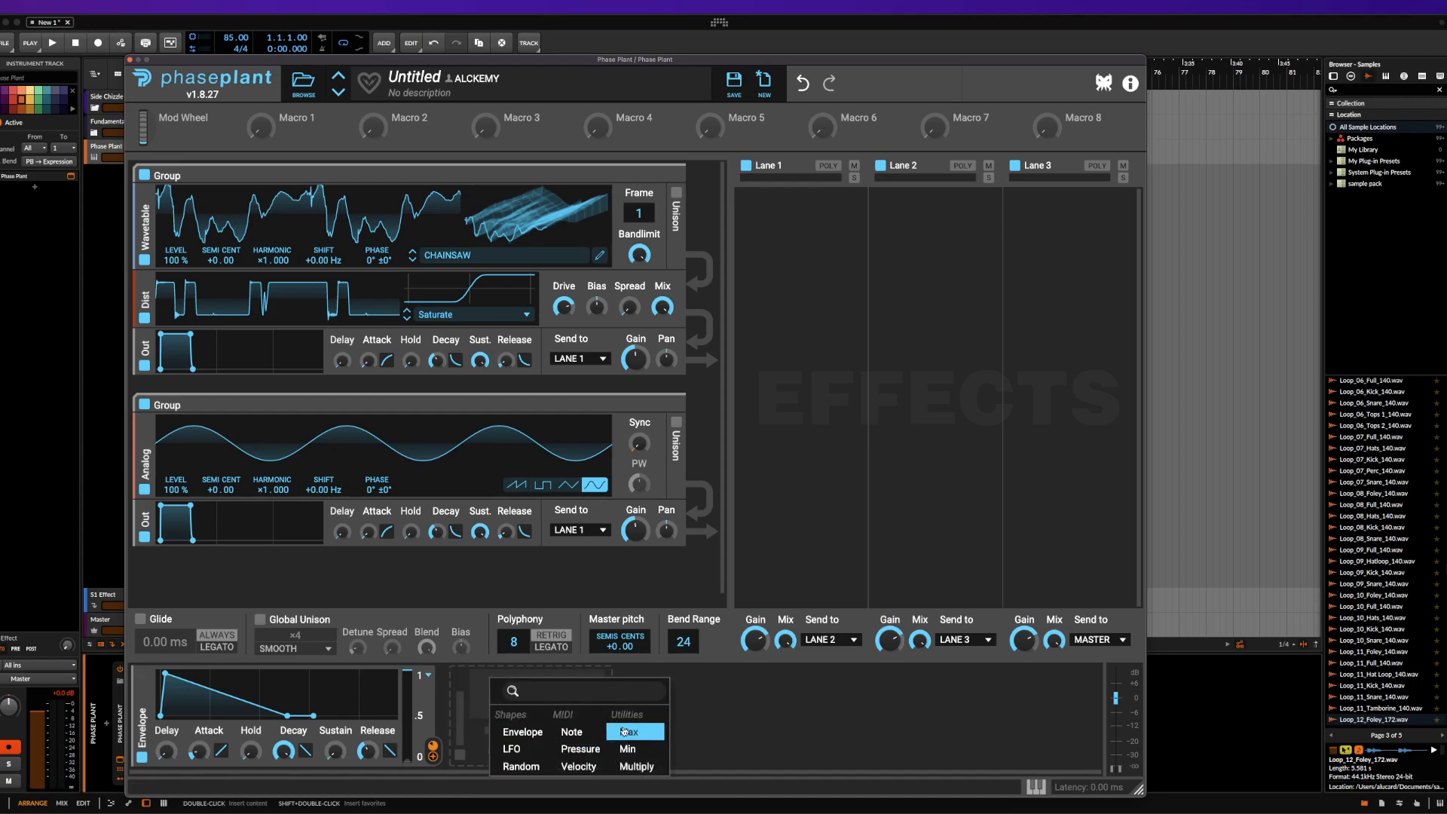
click(753, 743)
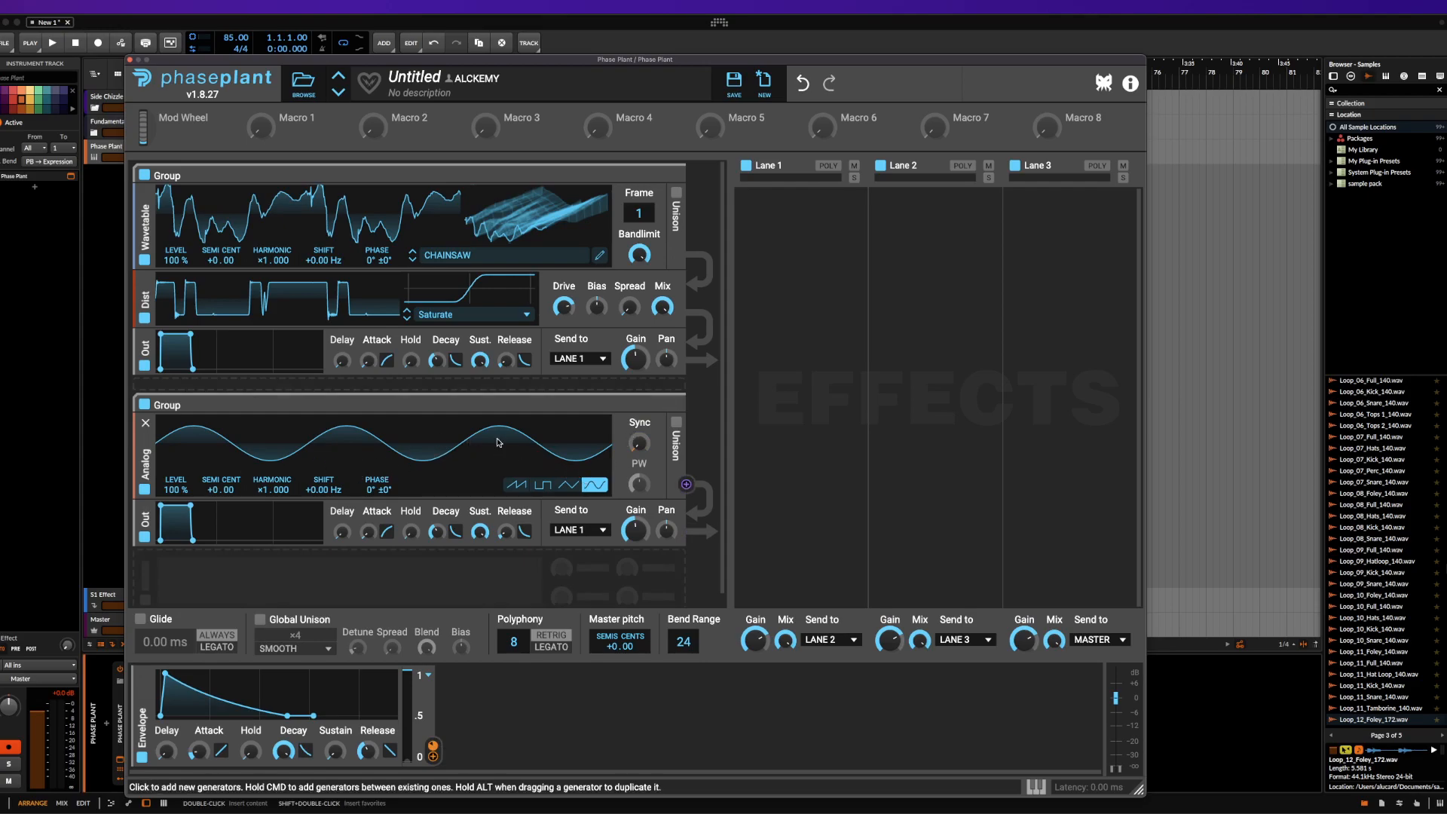
click(687, 486)
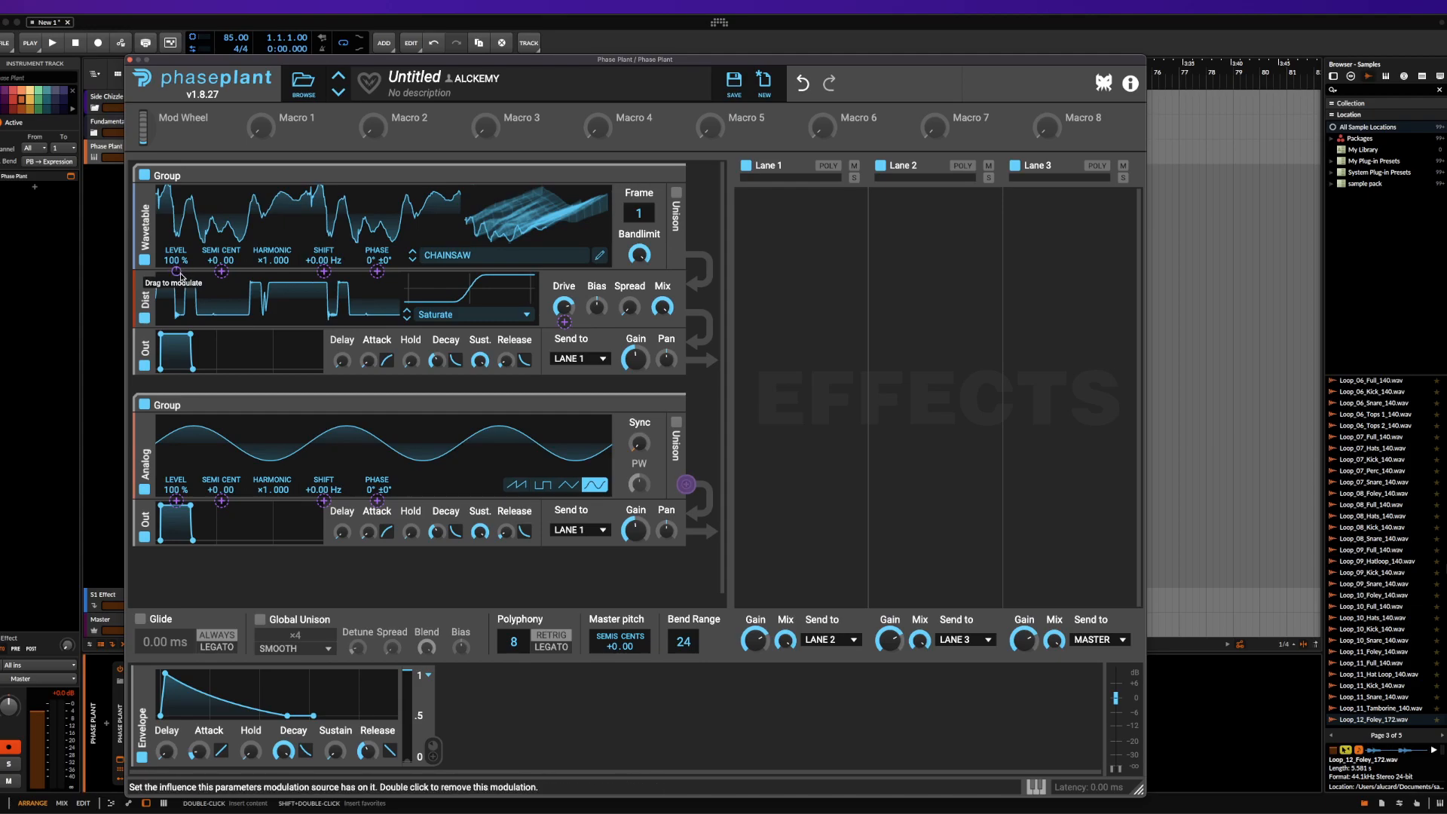
mouse_move(361, 283)
mouse_down()
mouse_move(378, 260)
mouse_move(377, 276)
mouse_up()
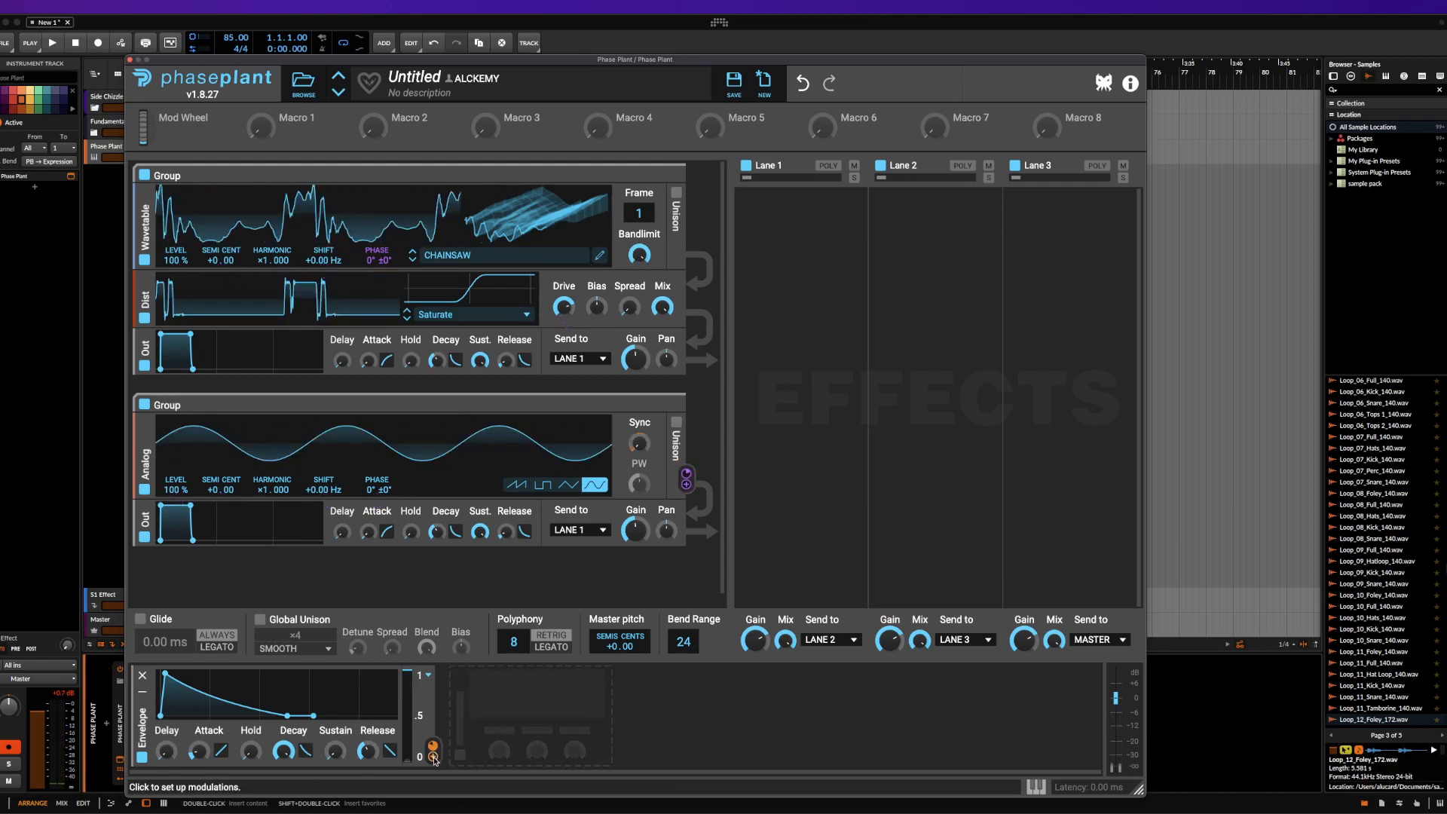
Route the Envelope to the Frame of the Wavetable generator with a modulation amount of about 38%
drag(432, 749, 641, 226)
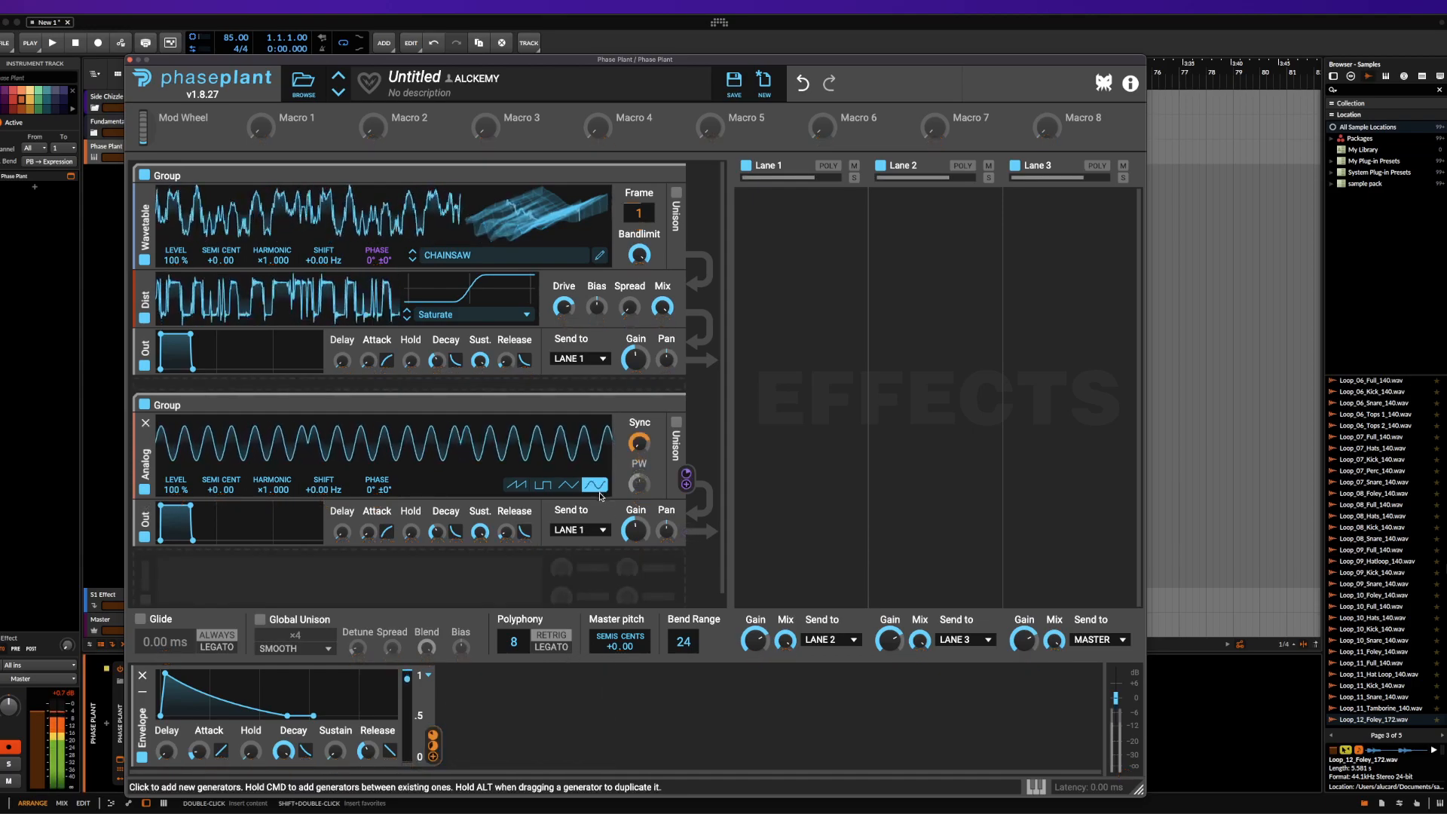
drag(640, 226, 641, 229)
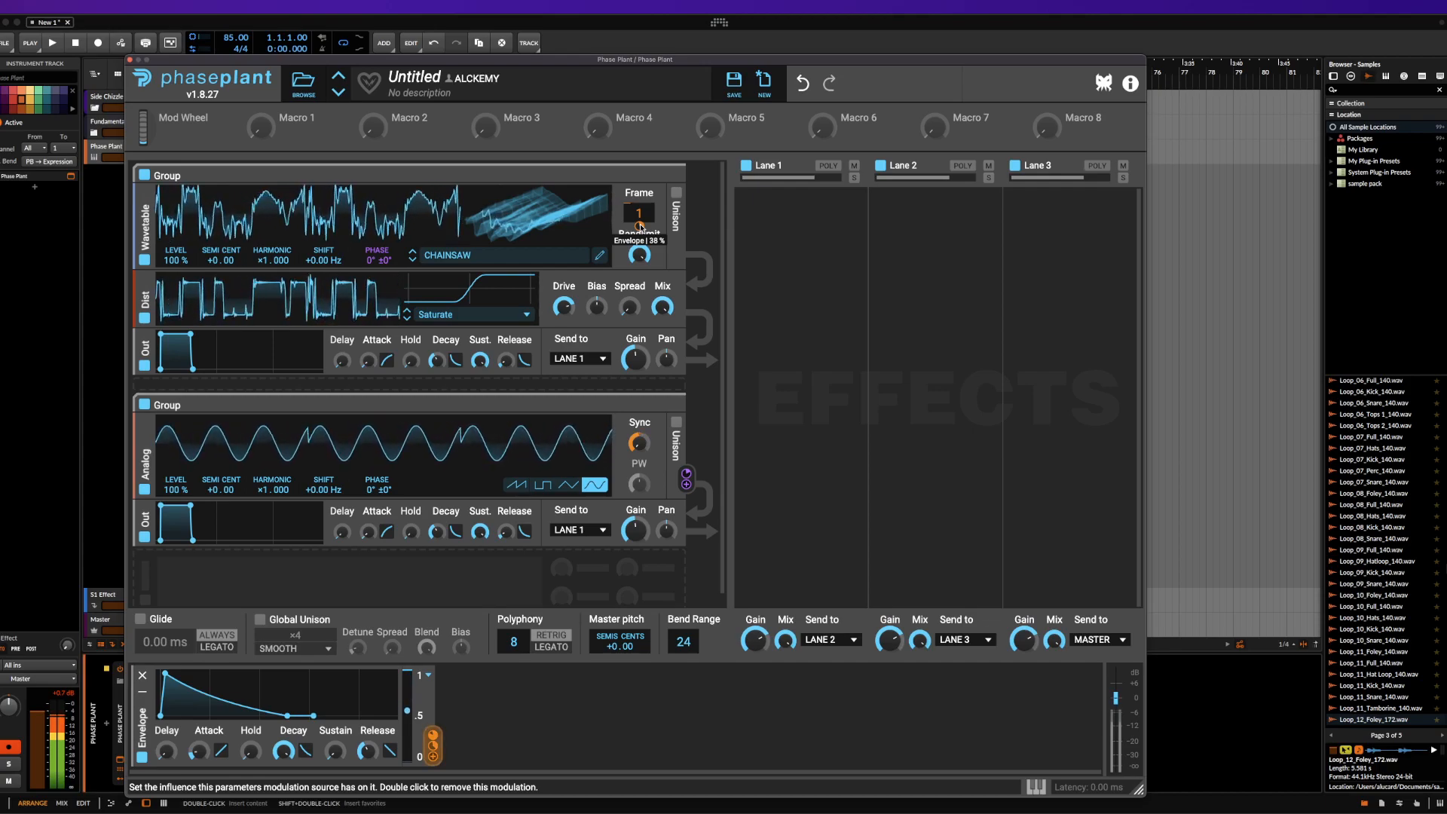
click(564, 720)
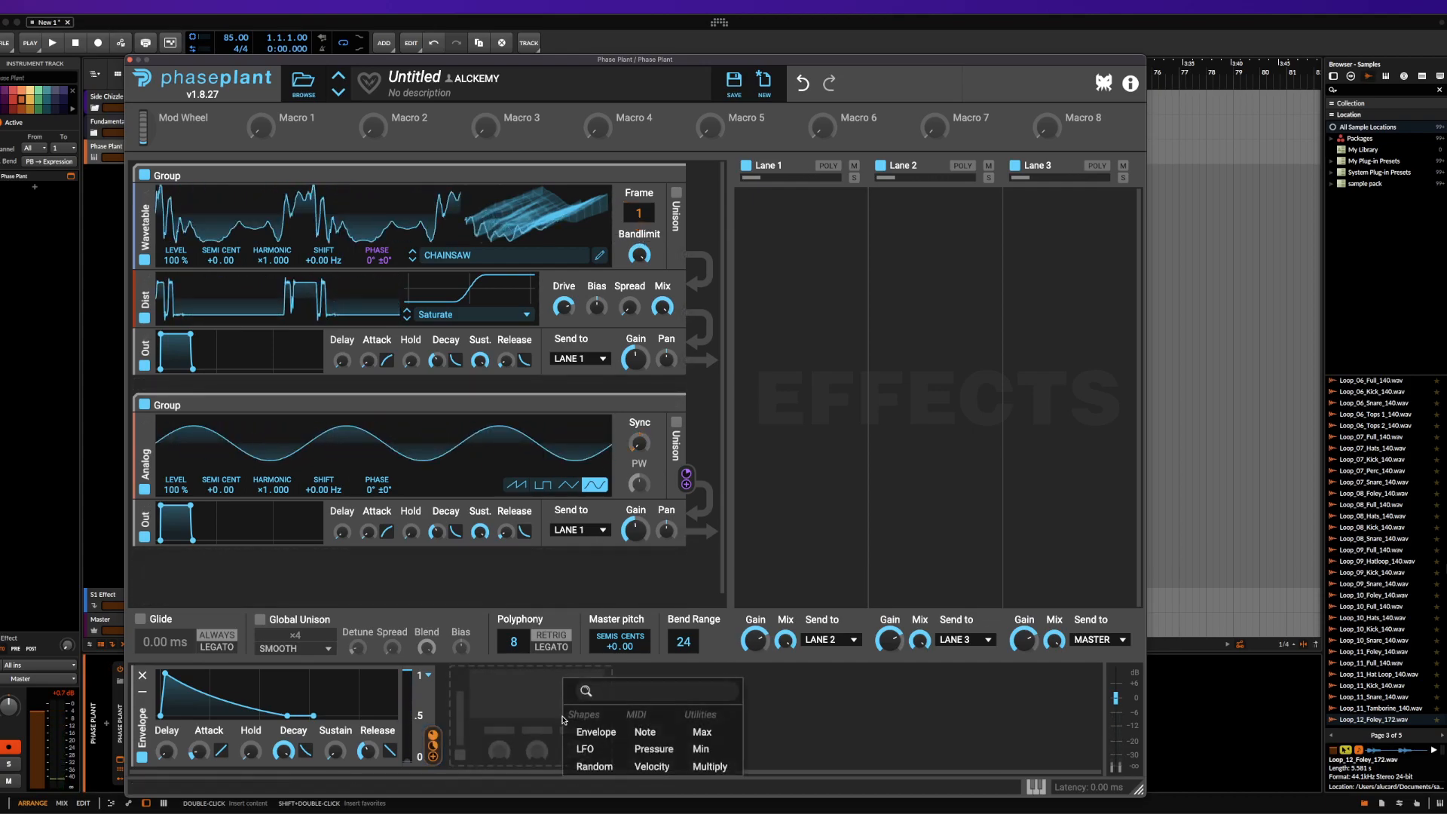
click(800, 701)
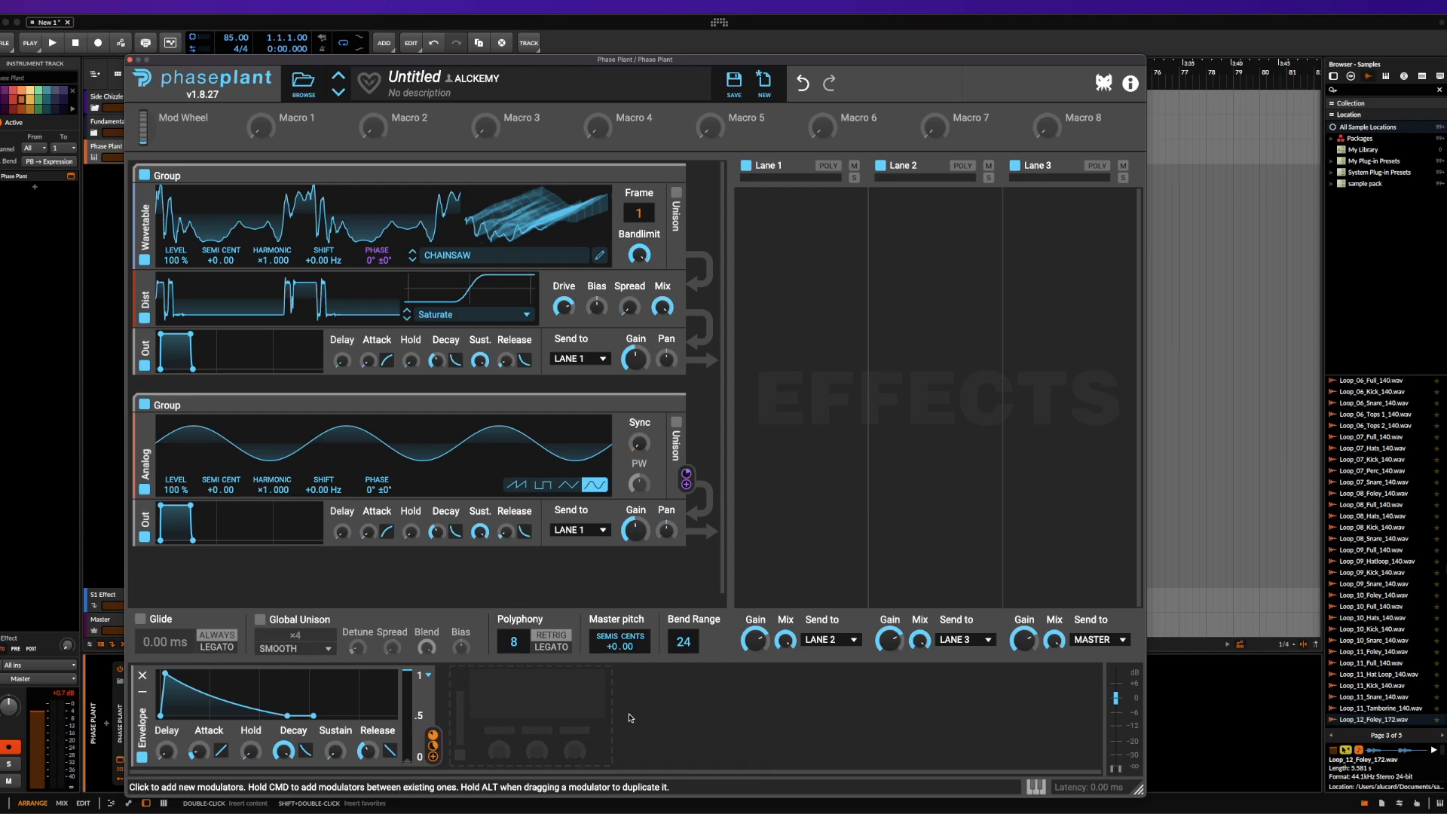
Route the Envelope to the release curve of the second group's Output and review the possible targets of Macro 1
click(435, 757)
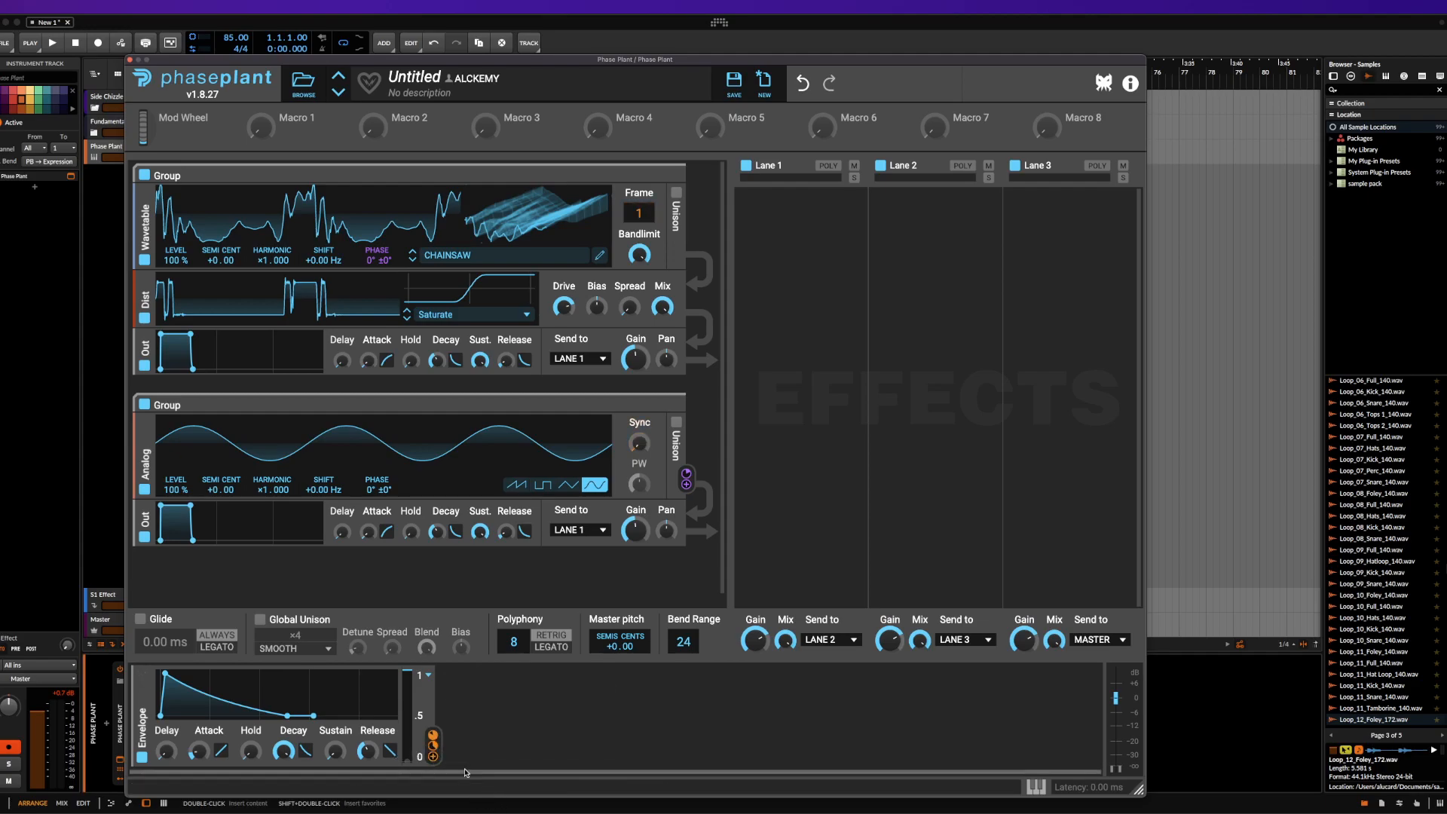
click(525, 544)
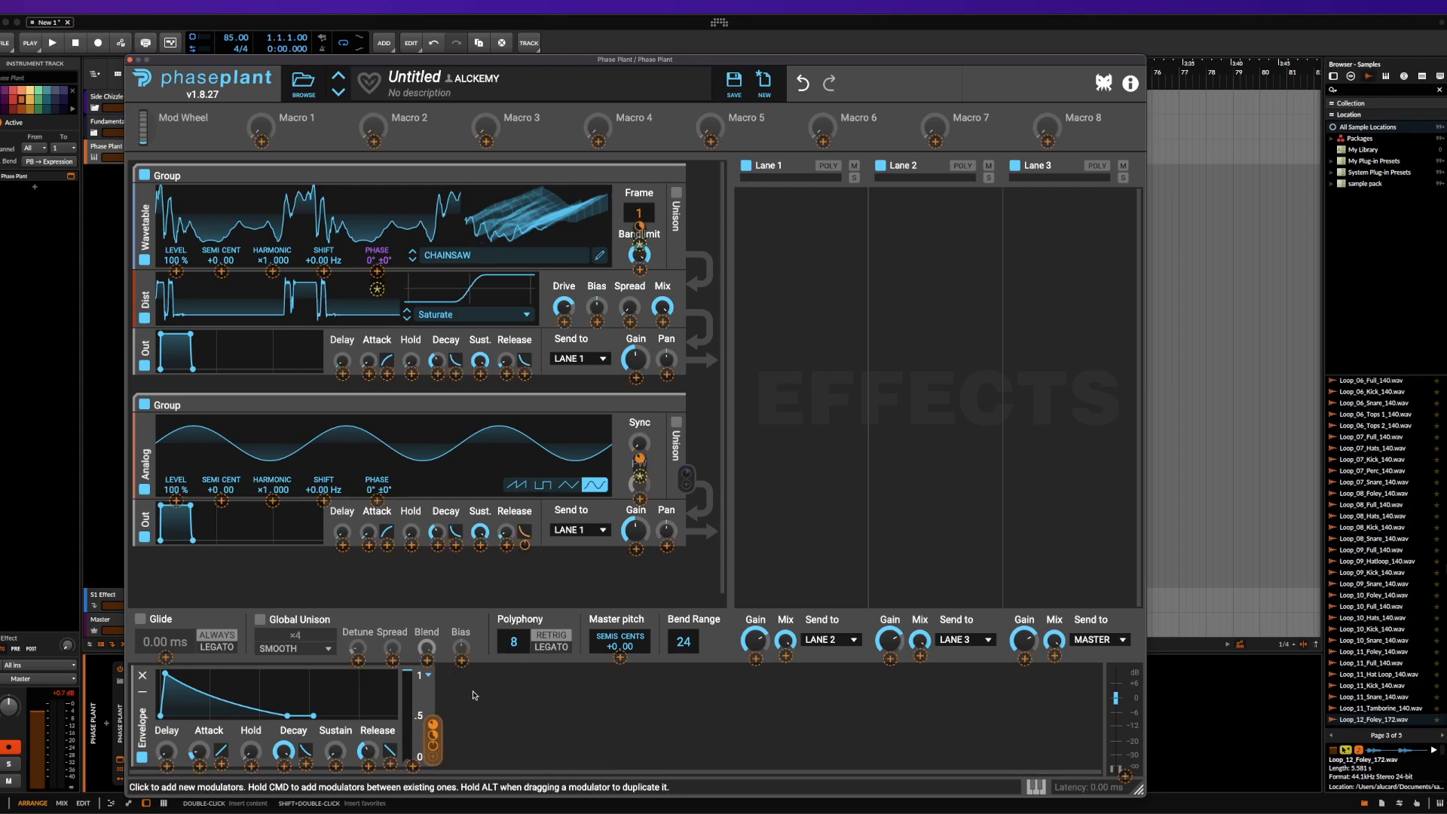
click(456, 755)
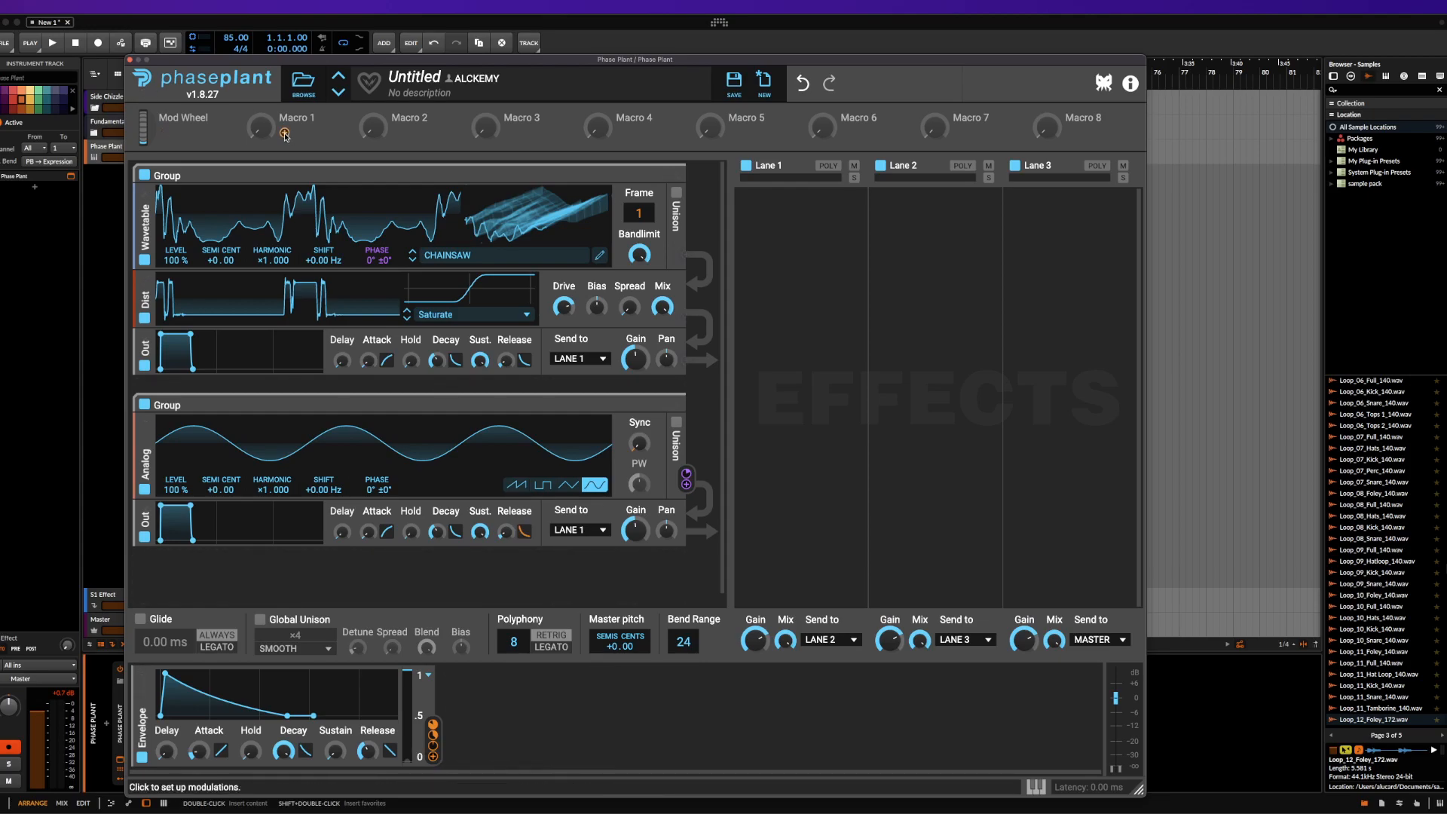
click(285, 135)
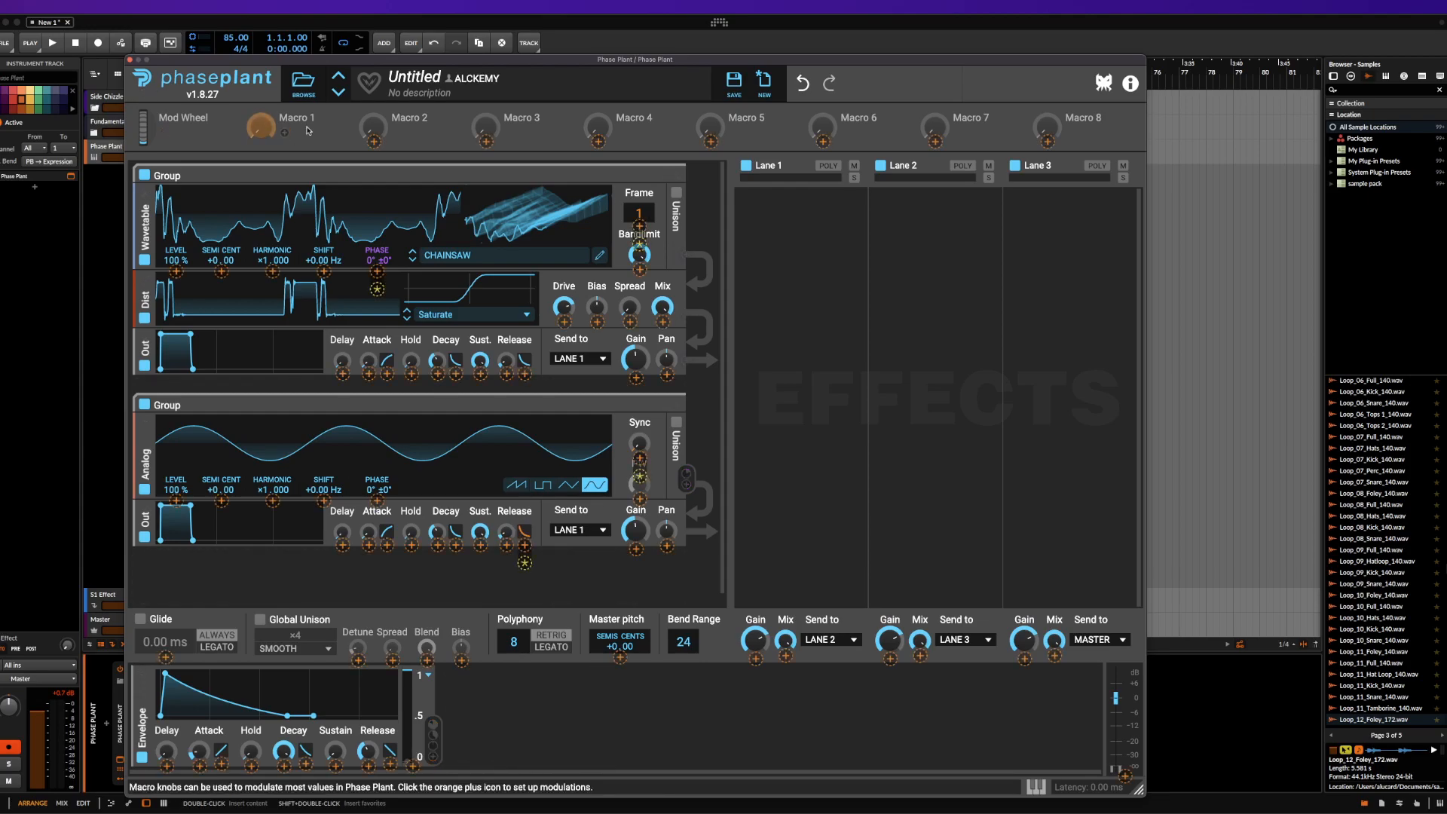
click(579, 740)
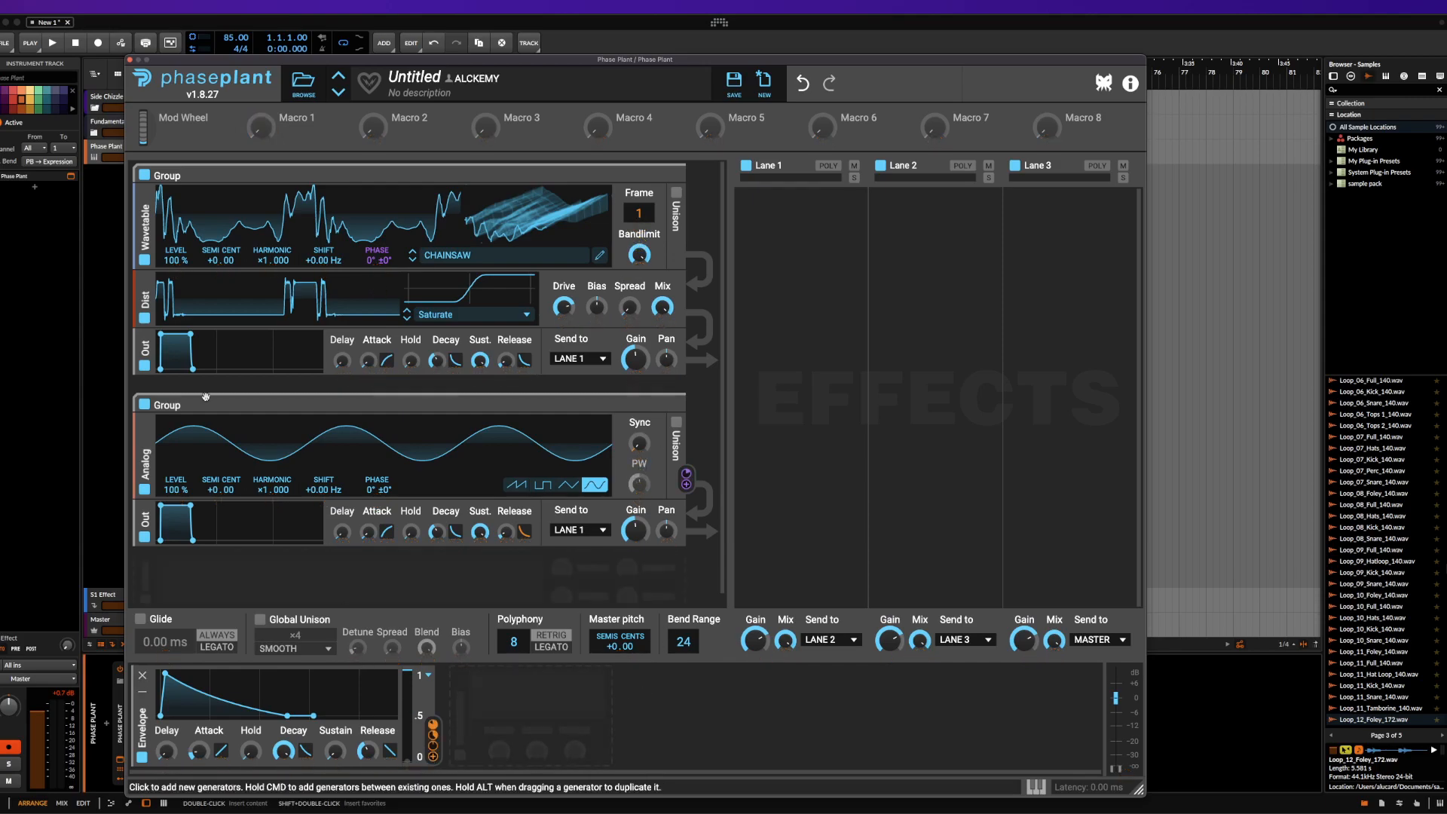
Route the Envelope to the Delay, attack curve, Decay and Release of the second group's Output and the Hold and Sustain of the first group's Output
click(431, 757)
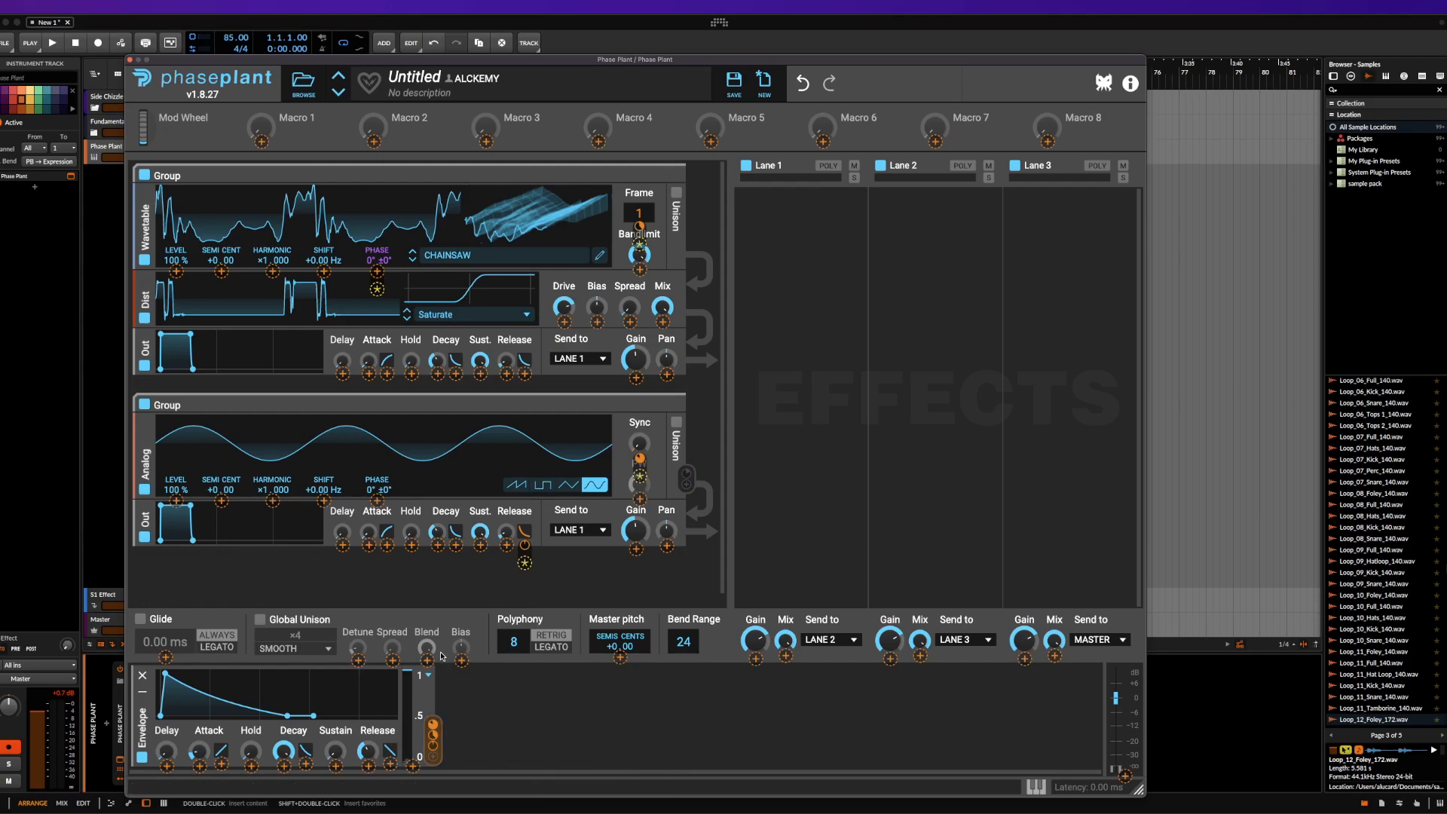
click(459, 757)
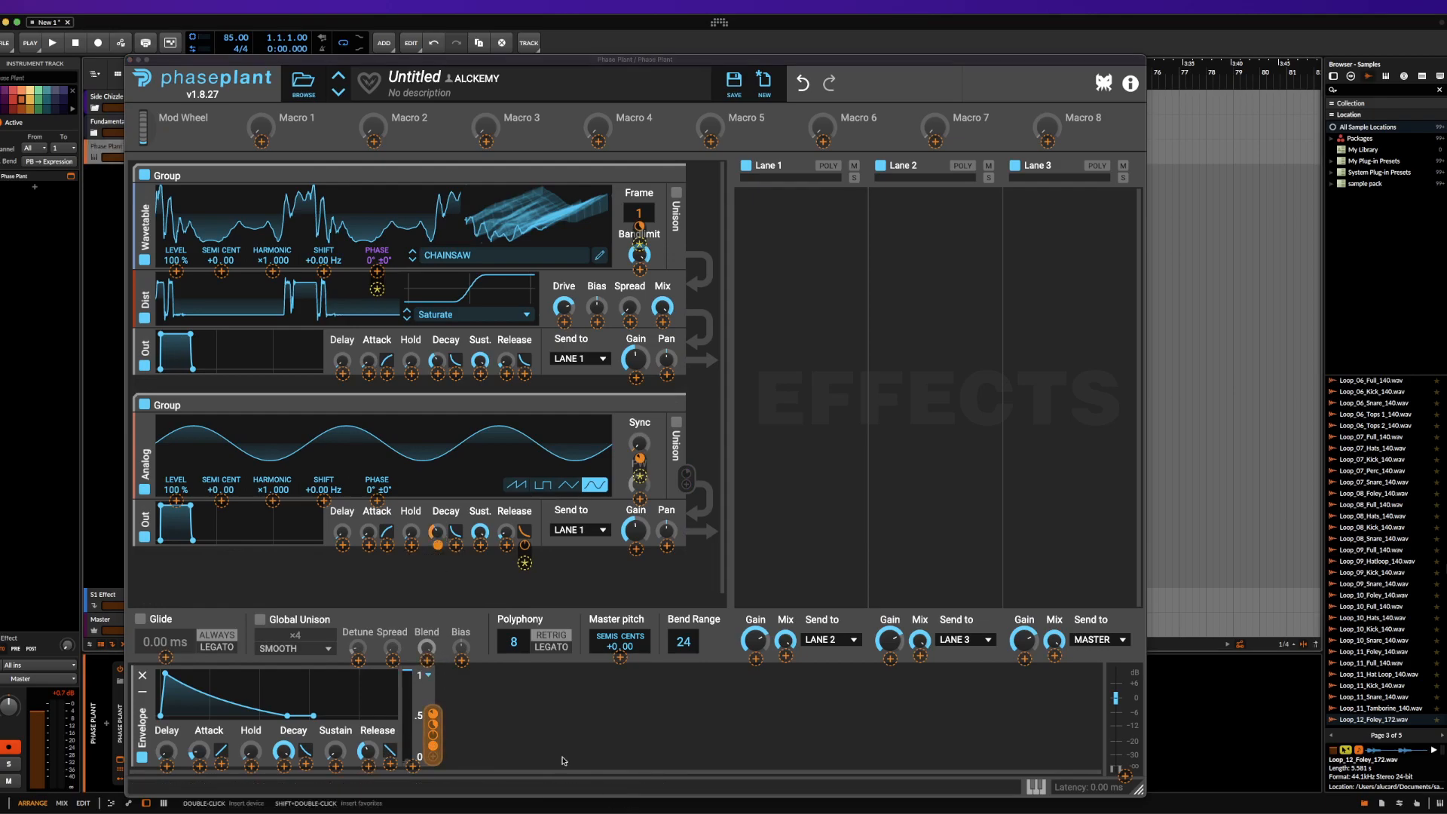
click(434, 757)
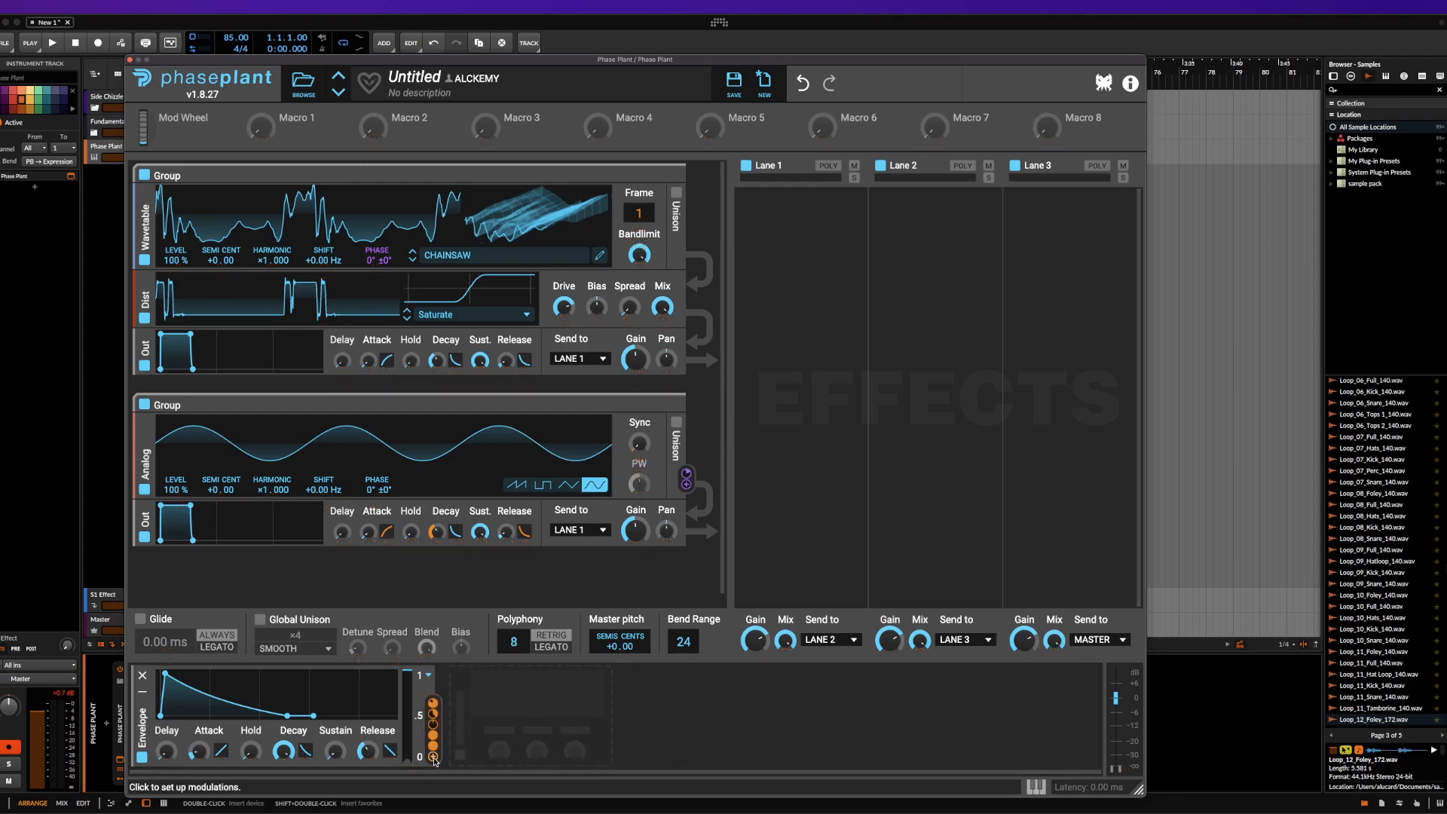
click(506, 545)
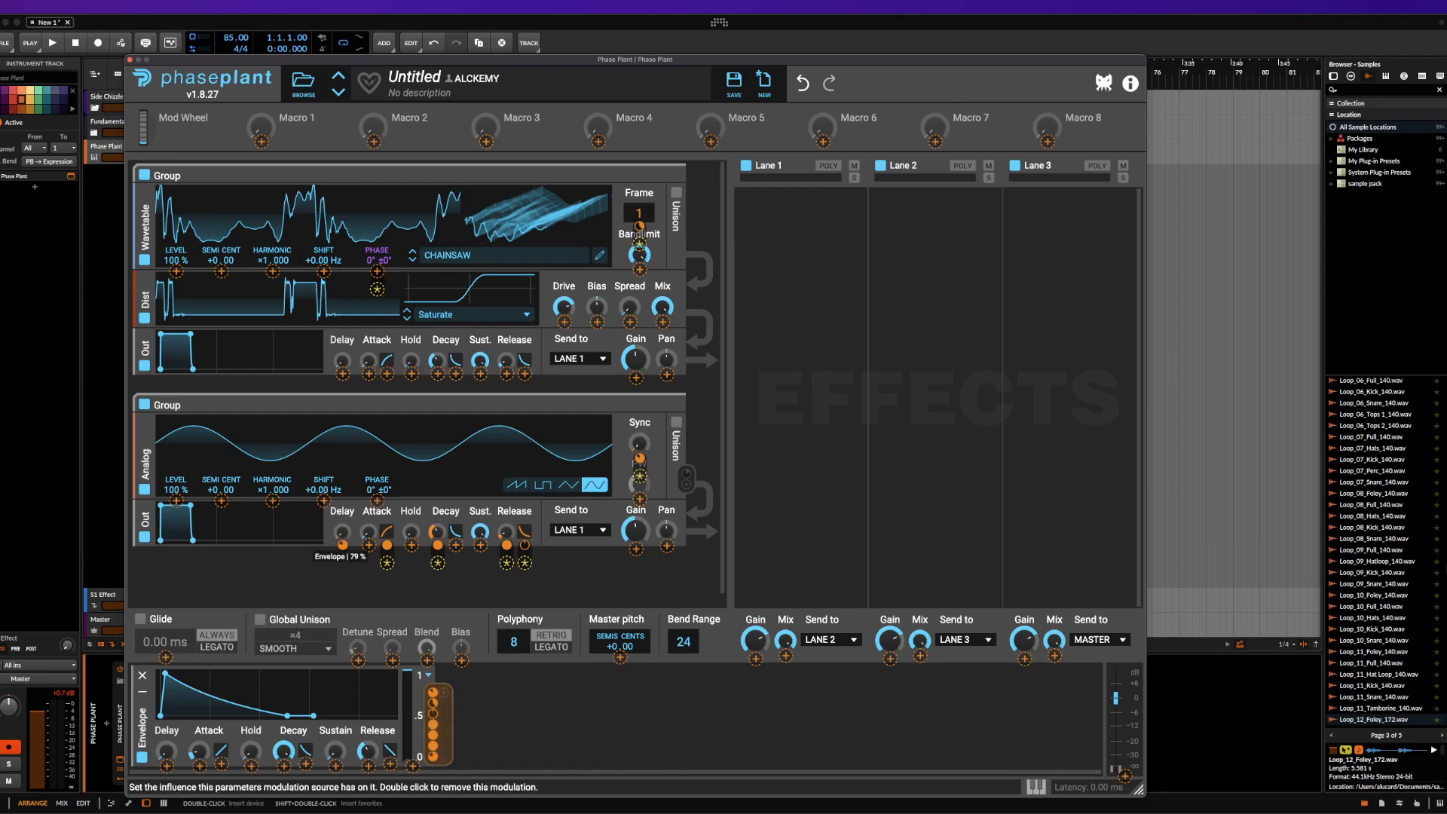
click(444, 693)
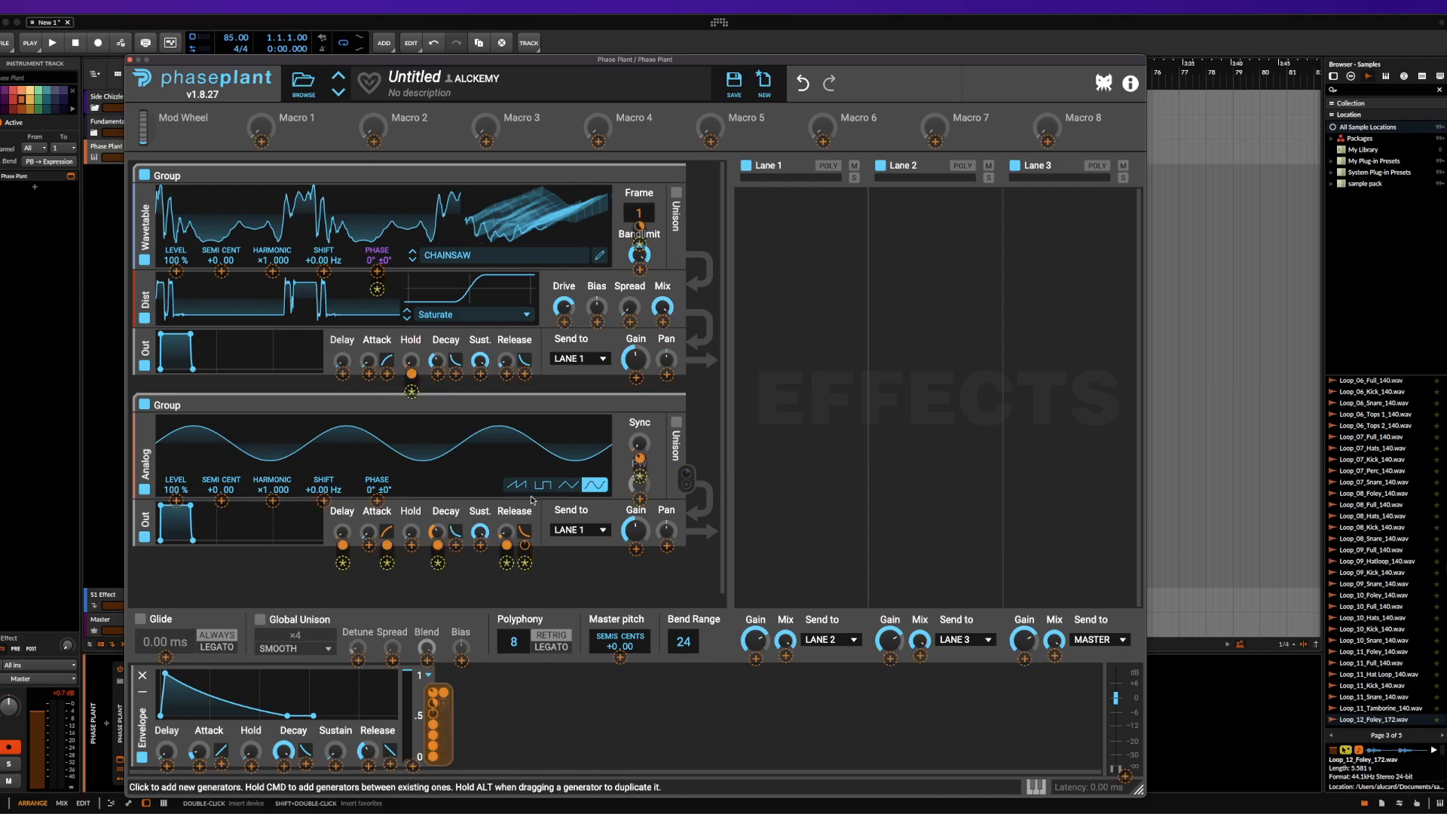
click(480, 374)
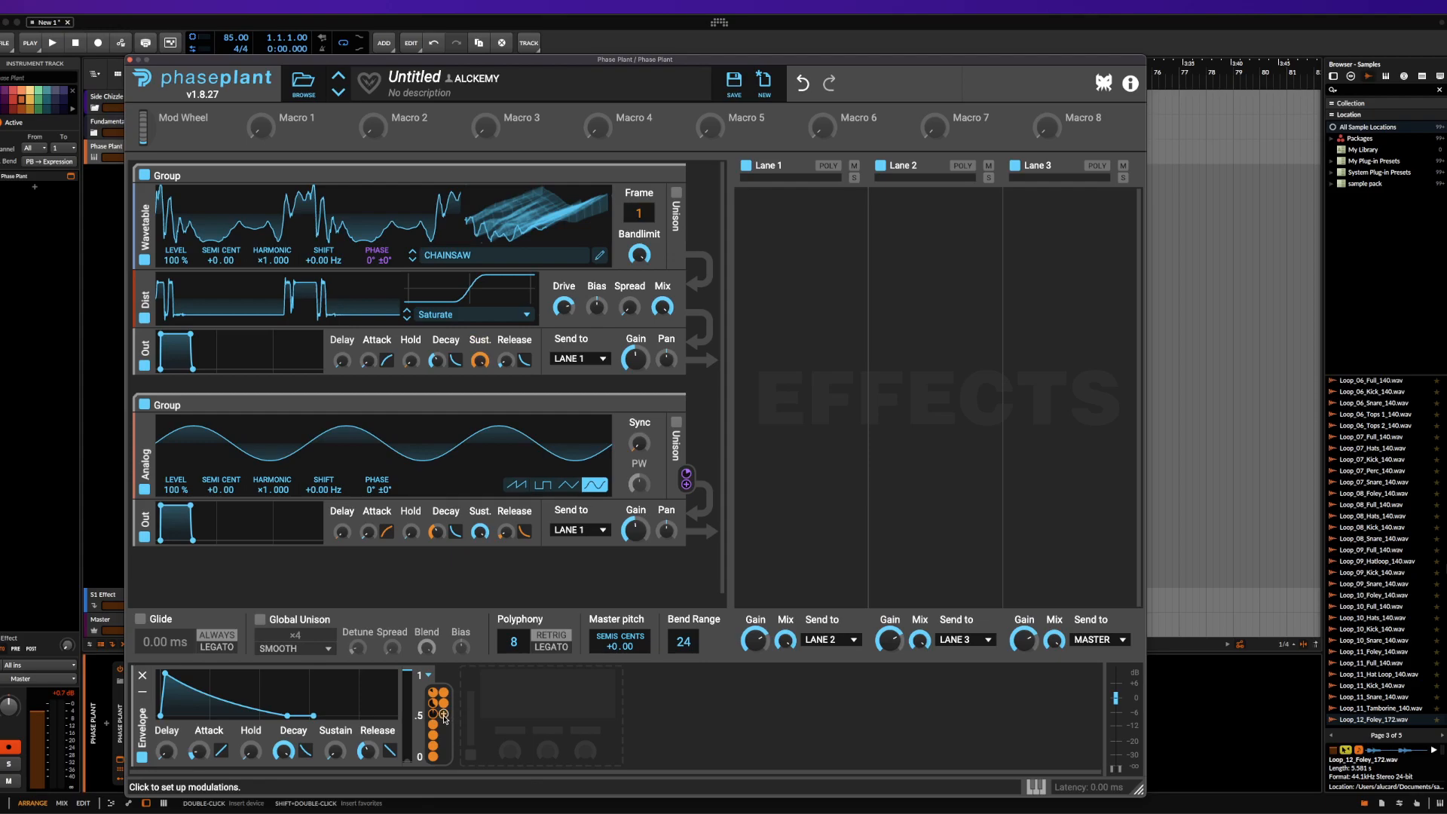
Route the Envelope to Macro 1, and Macro 1 to the release and attack curves of the first group's Output
drag(445, 718, 264, 136)
click(305, 143)
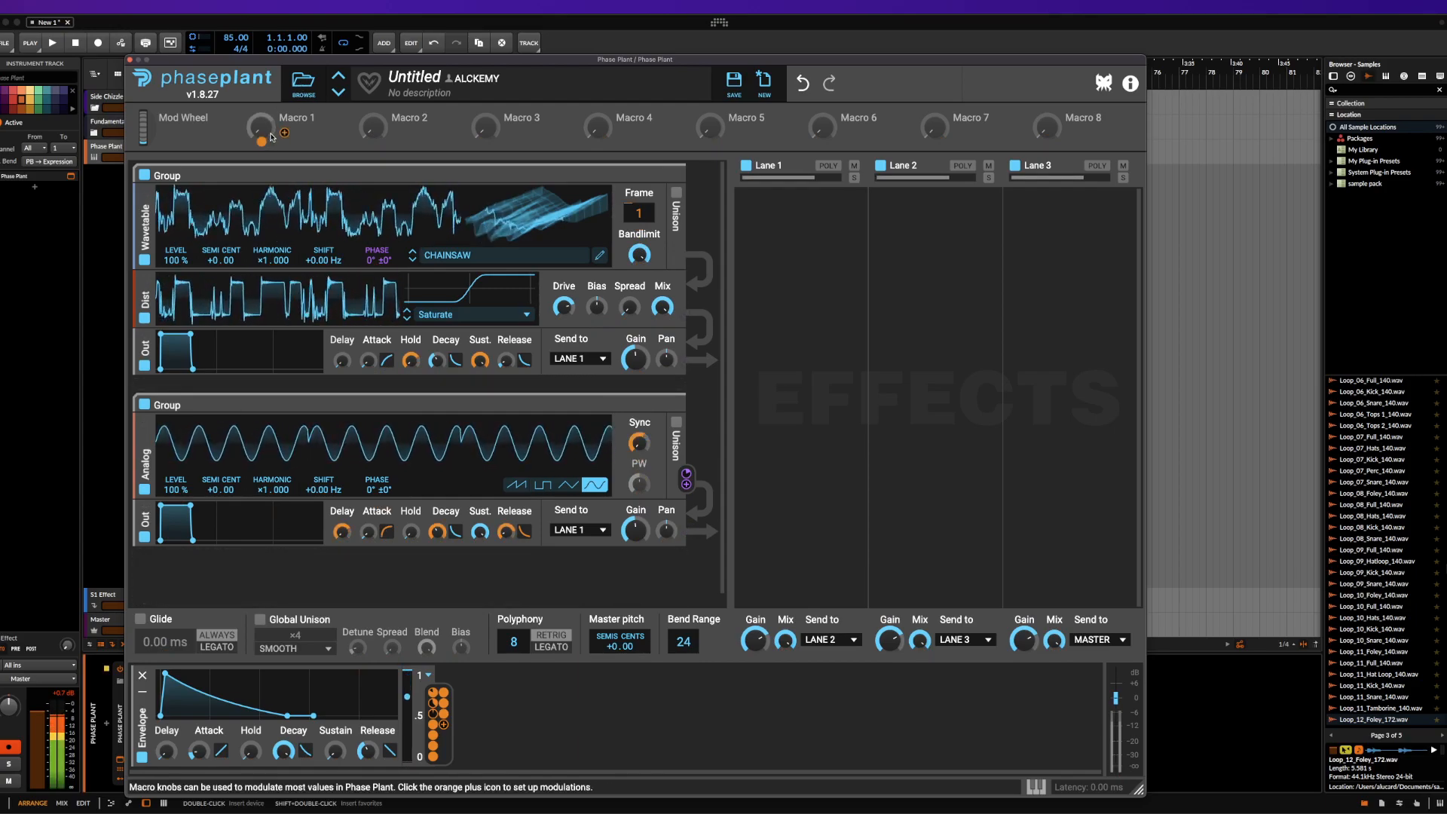
click(284, 133)
click(524, 374)
click(387, 373)
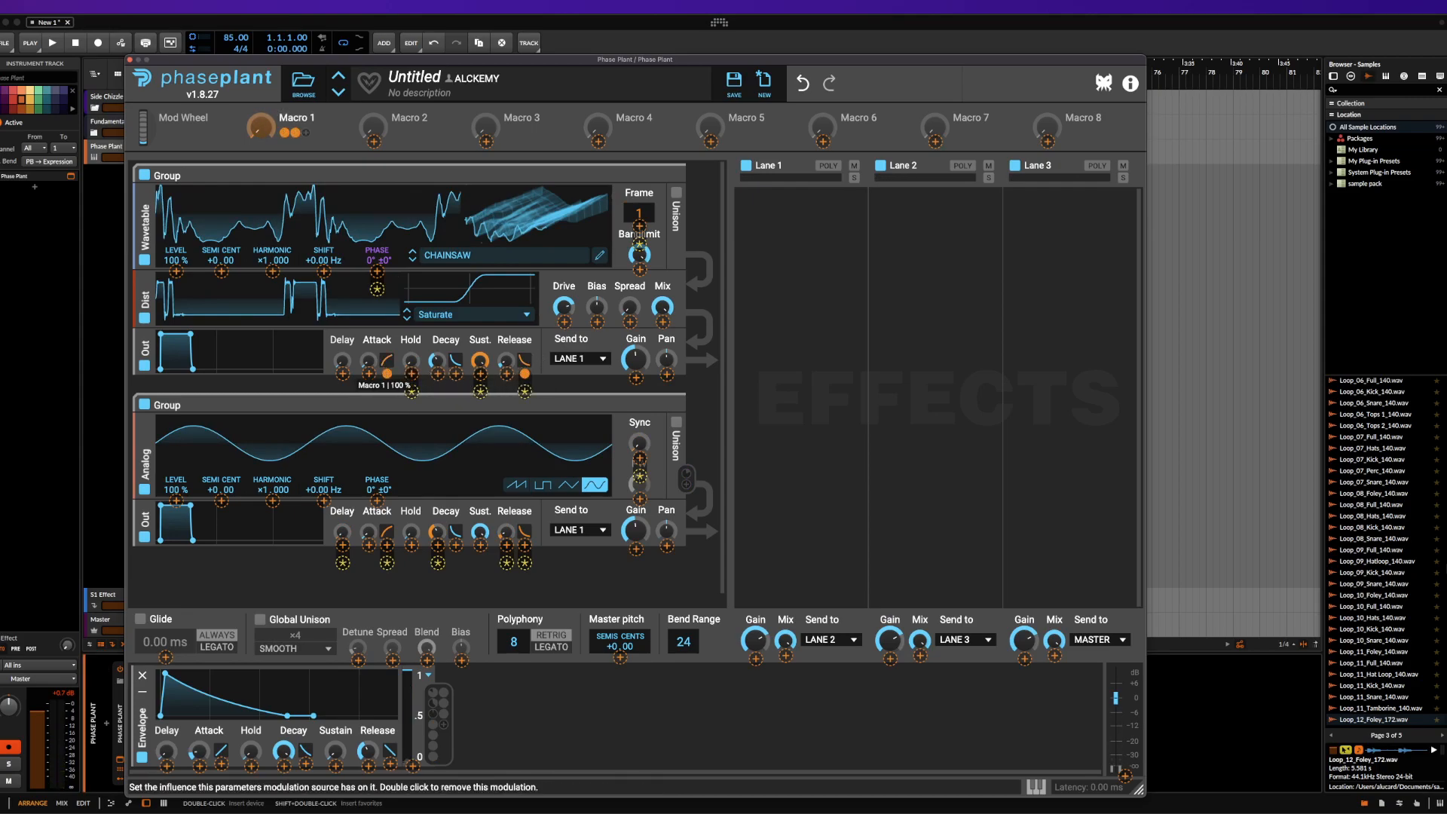
click(259, 125)
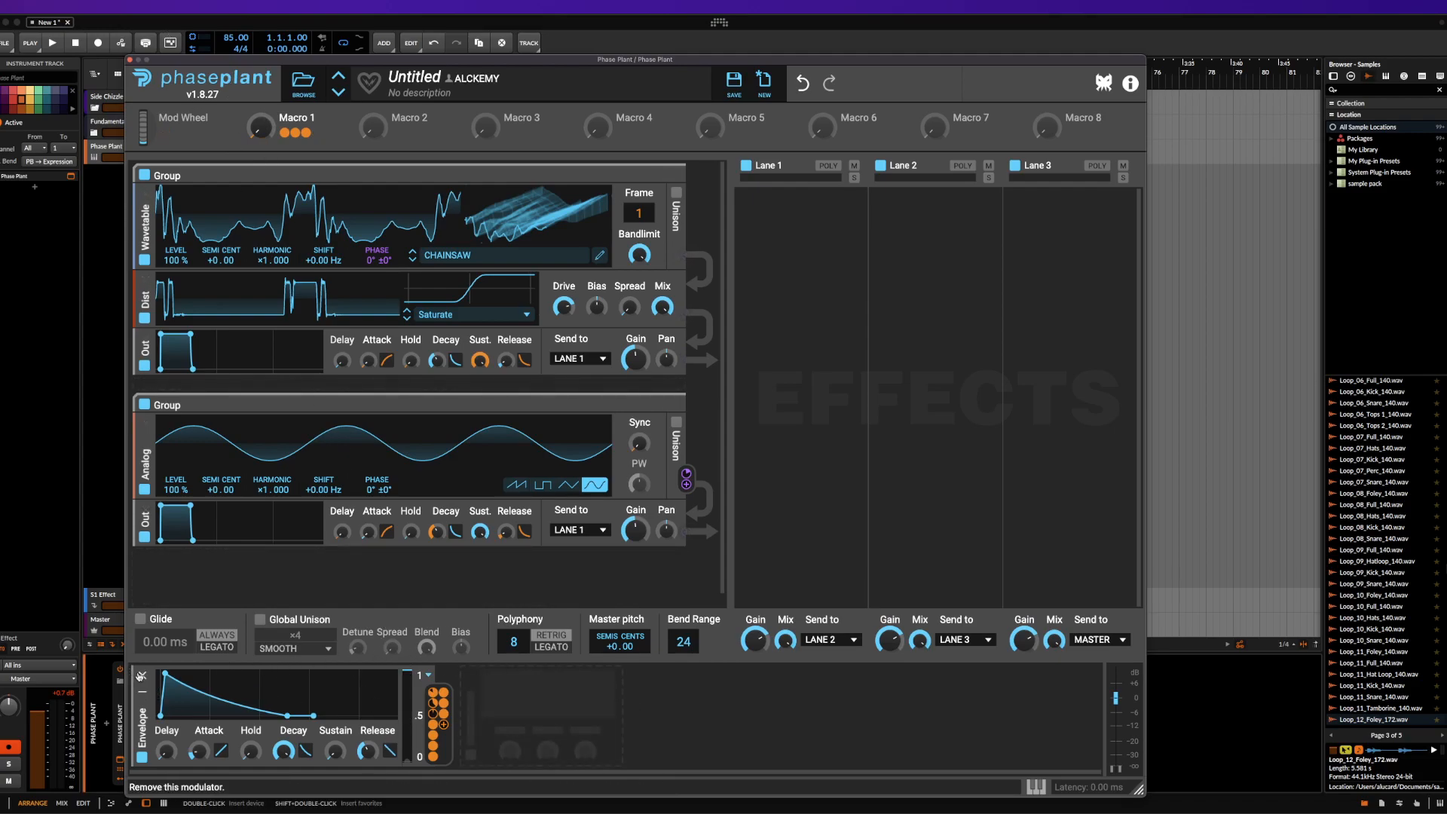
Remove the Envelope modulator and clear the remaining modulations of Macro 1
click(141, 675)
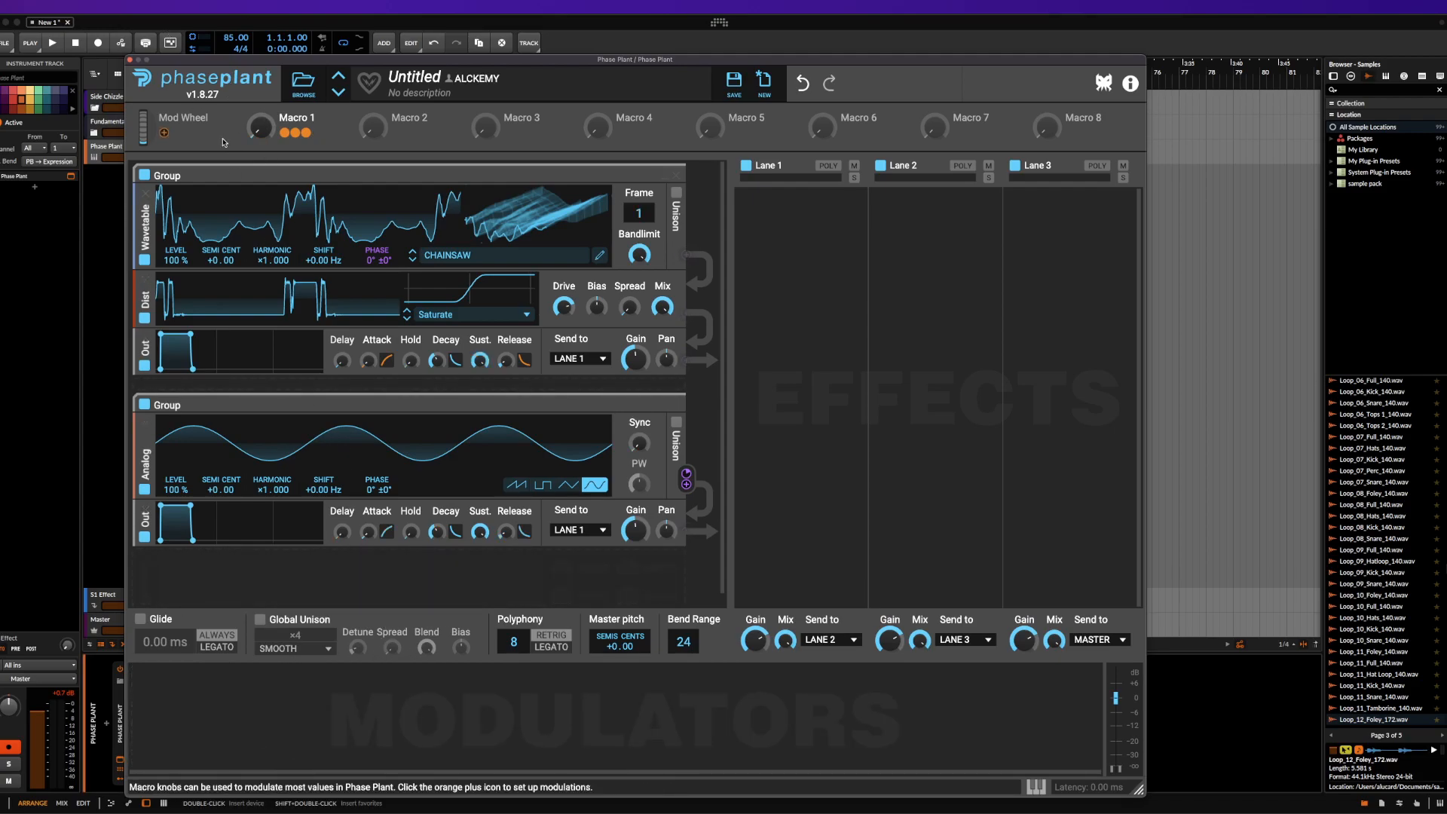
double_click(286, 134)
scroll(564, 265, down, 1)
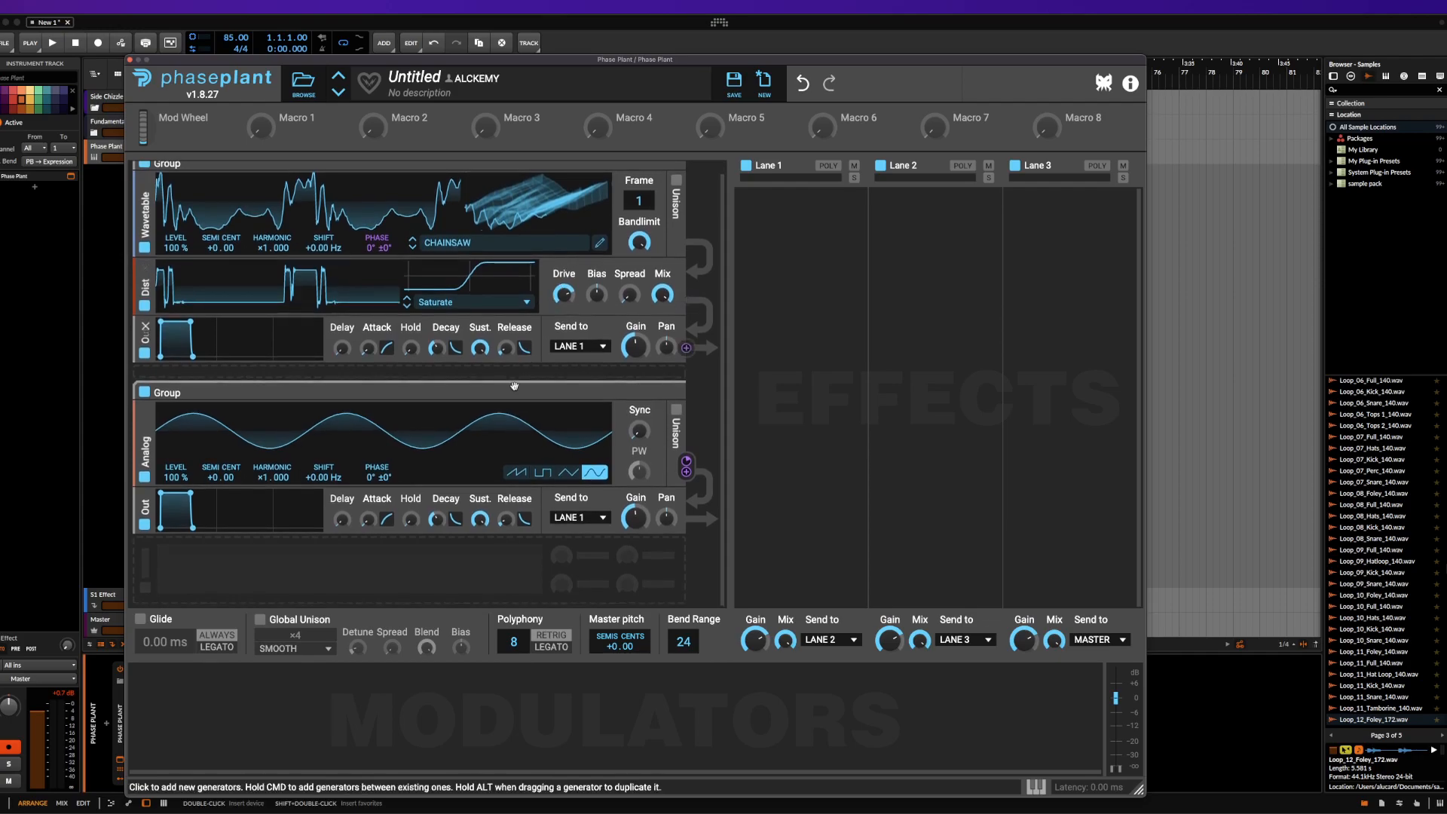
scroll(210, 373, up, 1)
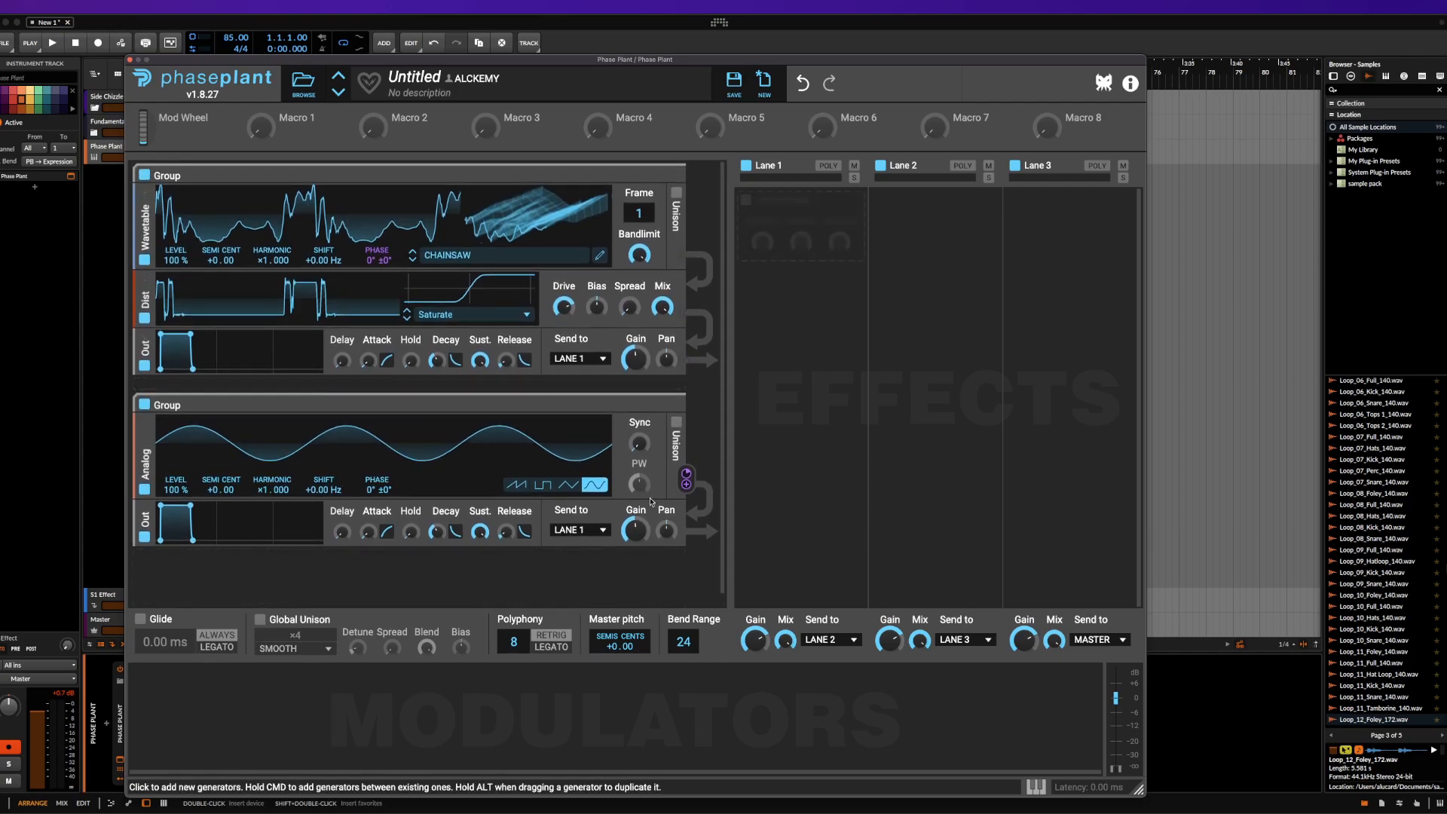
Collapse the second group, and collapse and re-expand the first group
click(667, 407)
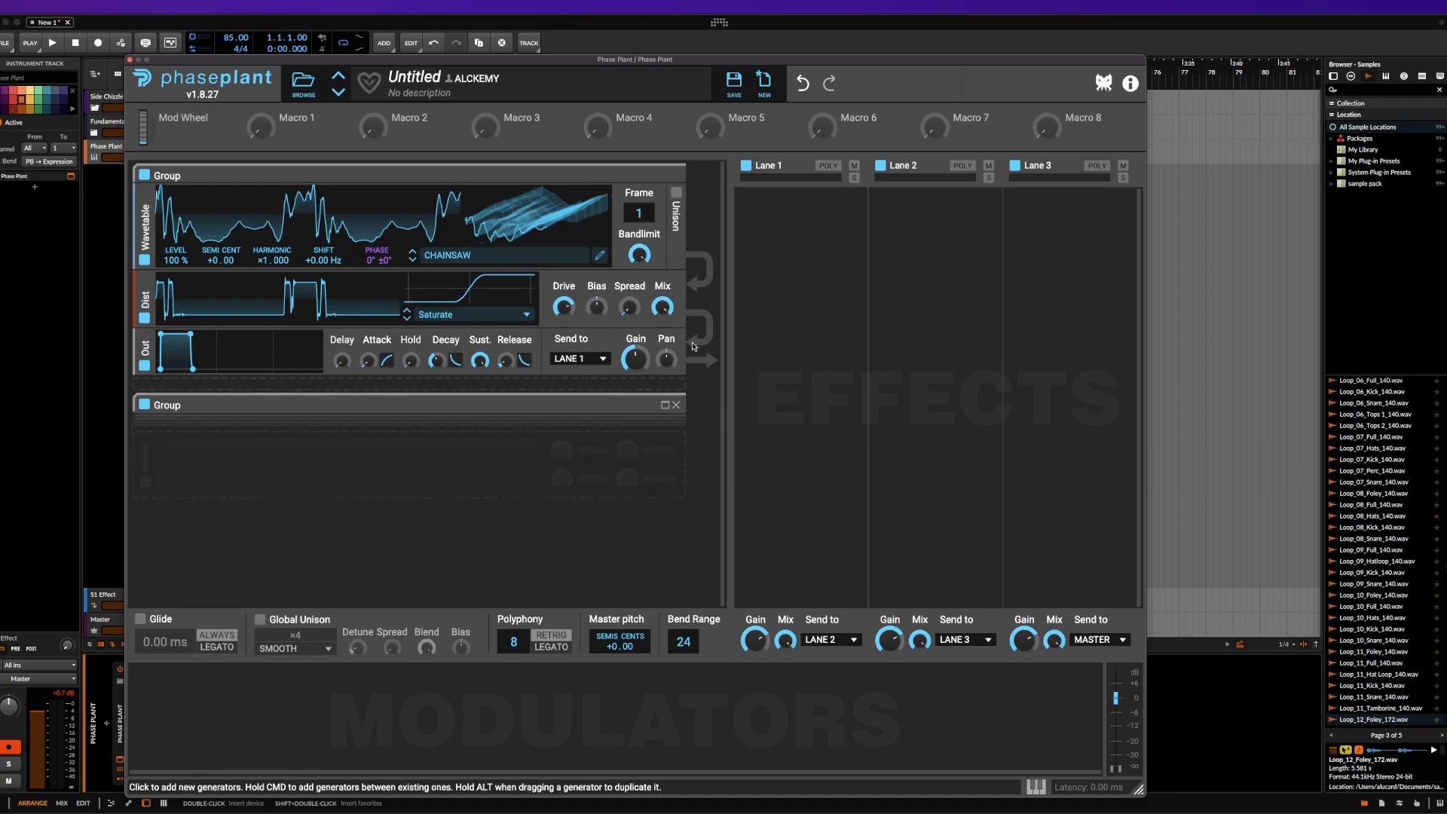
click(664, 176)
click(664, 176)
Add an Aux module at the end of the second group and route the first group's Output audio into it
click(416, 473)
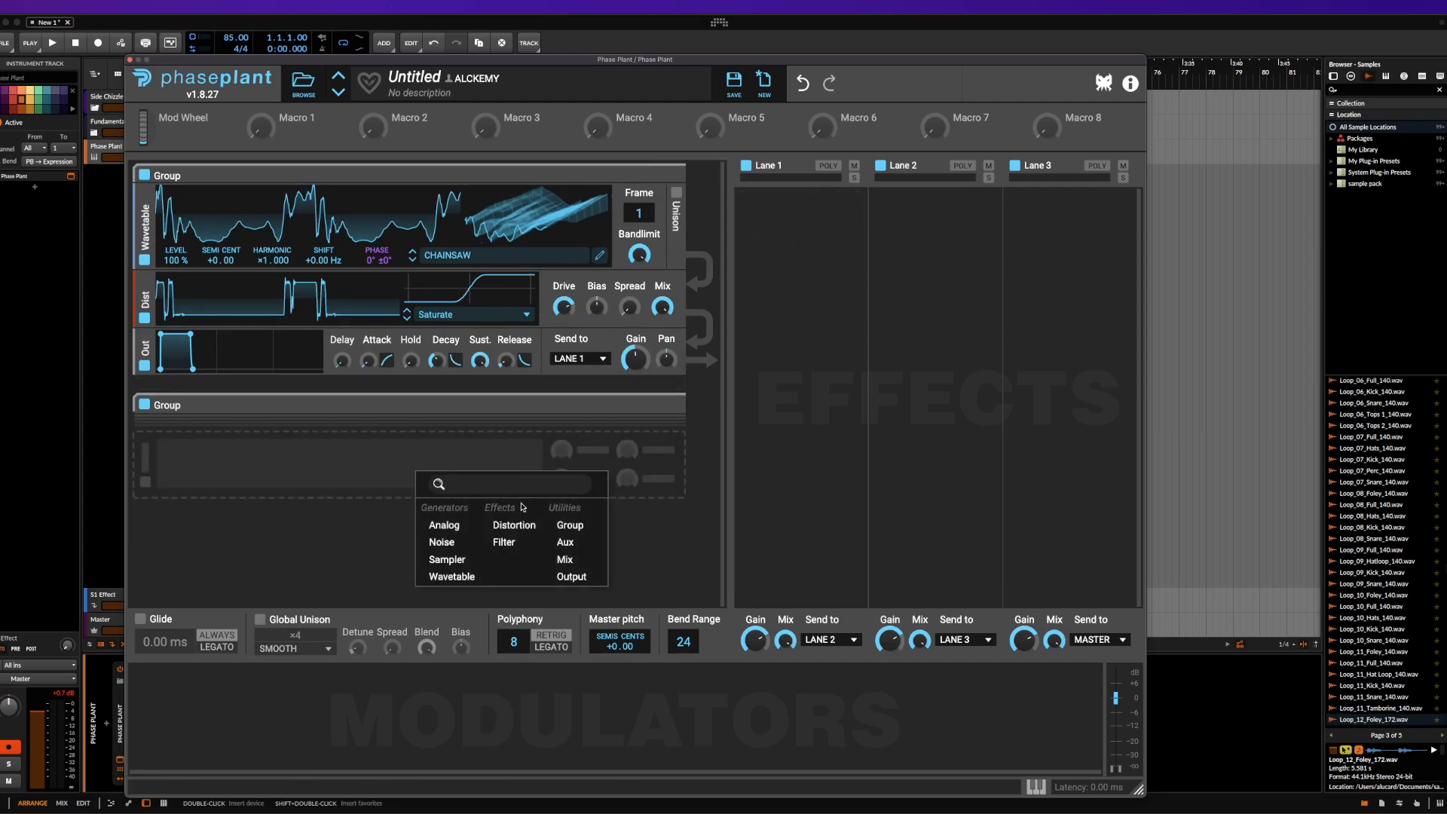
click(565, 542)
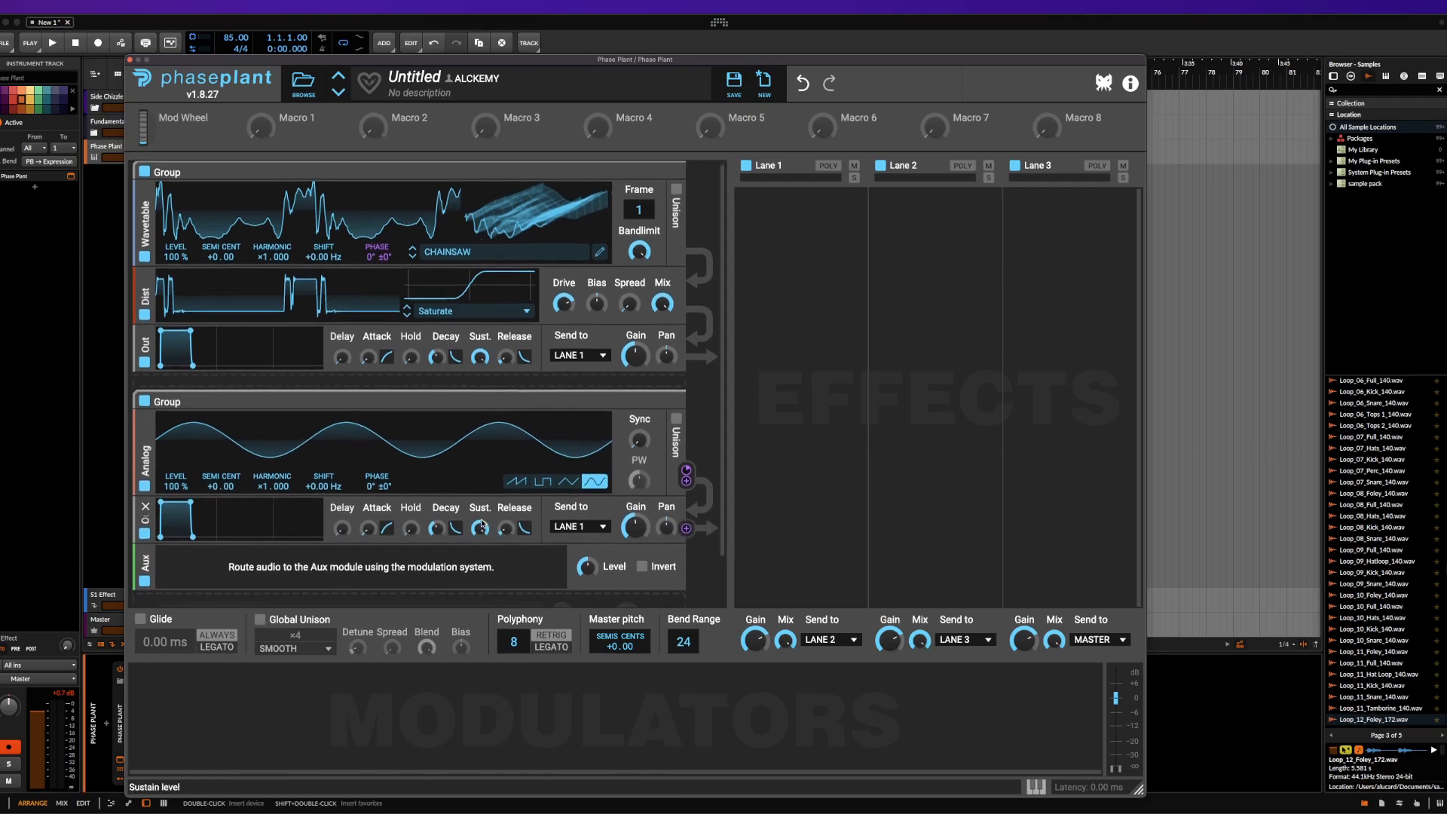
scroll(483, 526, down, 2)
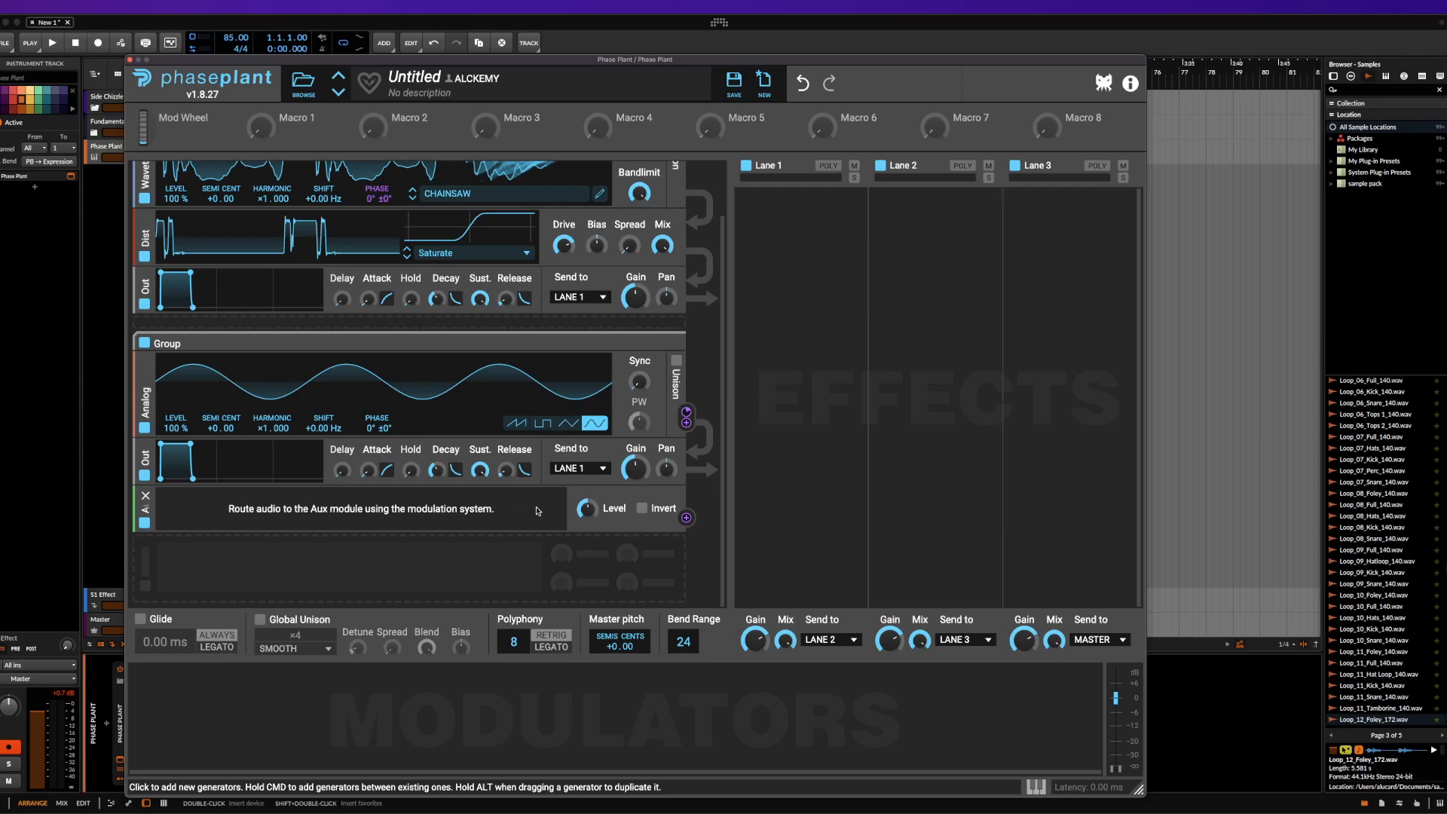
click(687, 299)
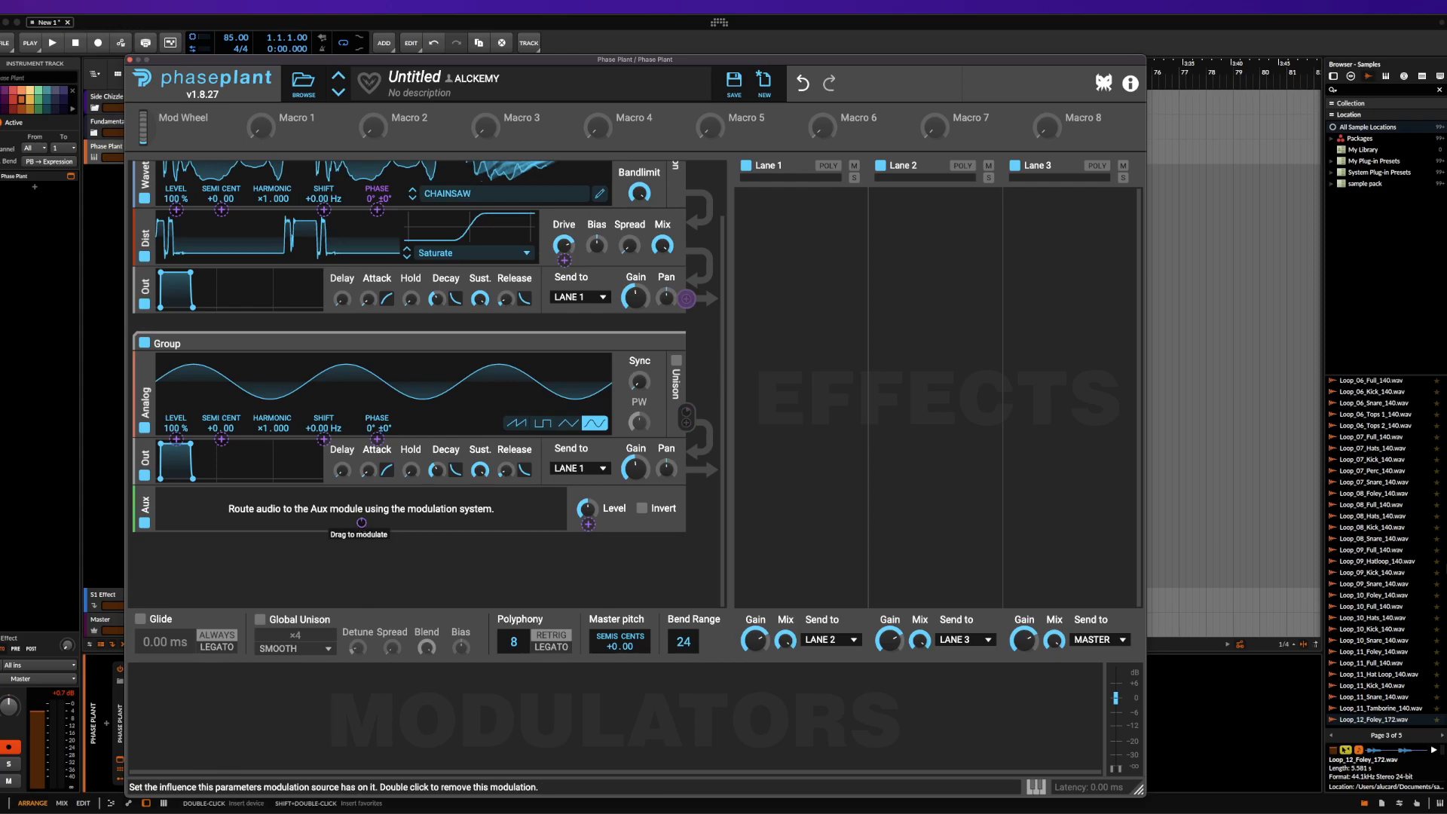
click(362, 523)
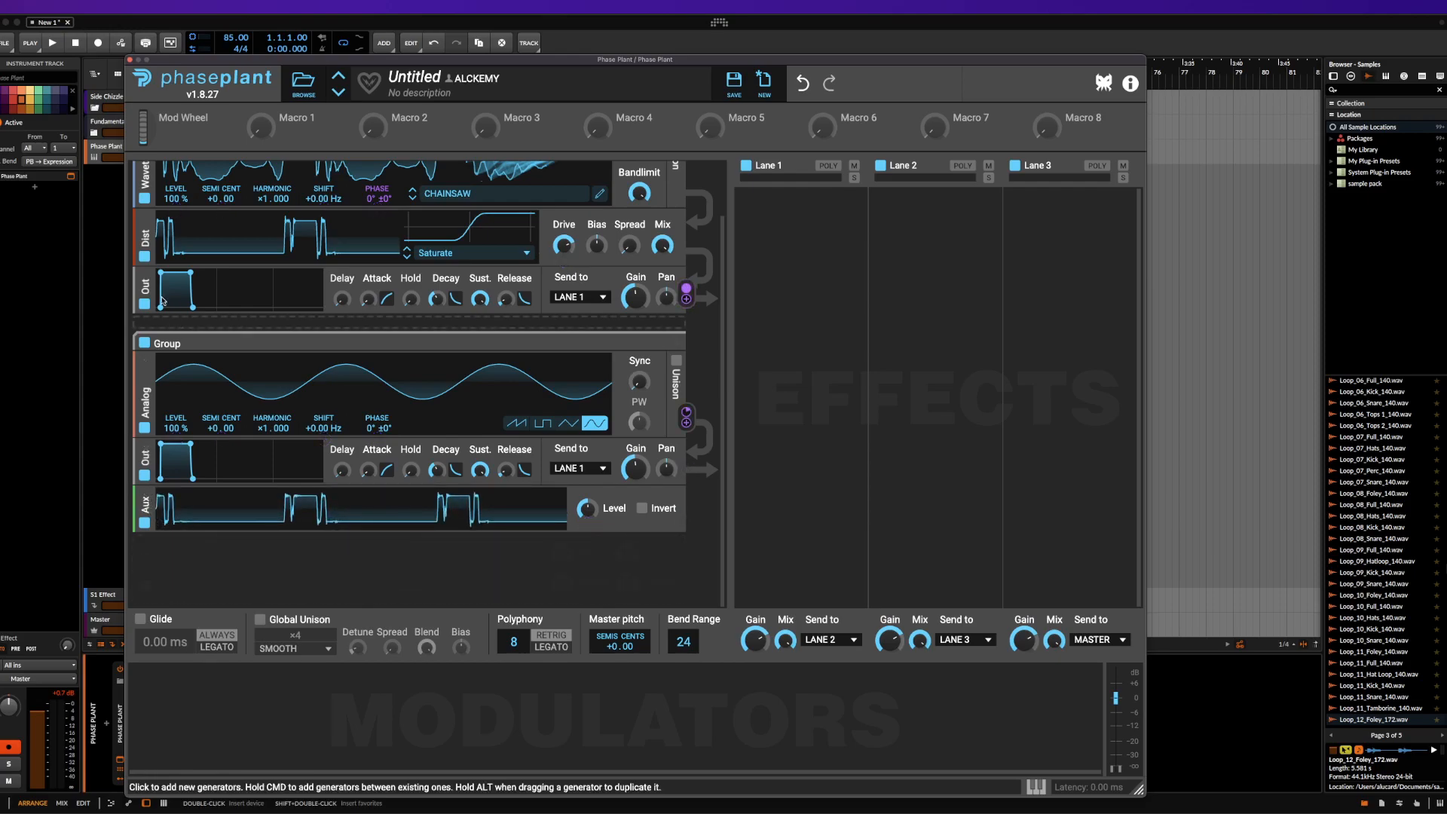
Try the Aux module's Invert option, leave it off, and add a Distortion module below the Aux module
click(162, 555)
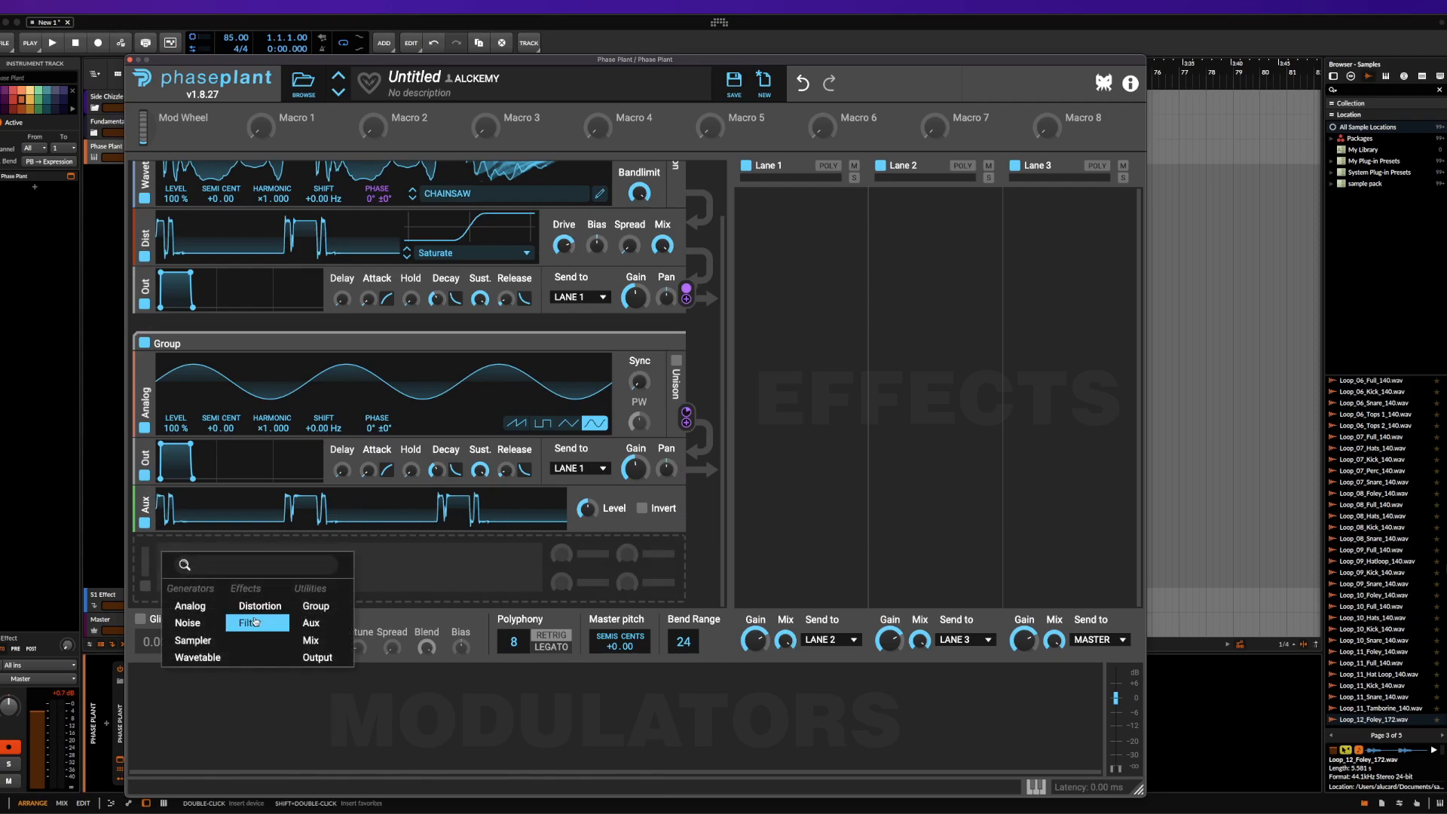
click(249, 515)
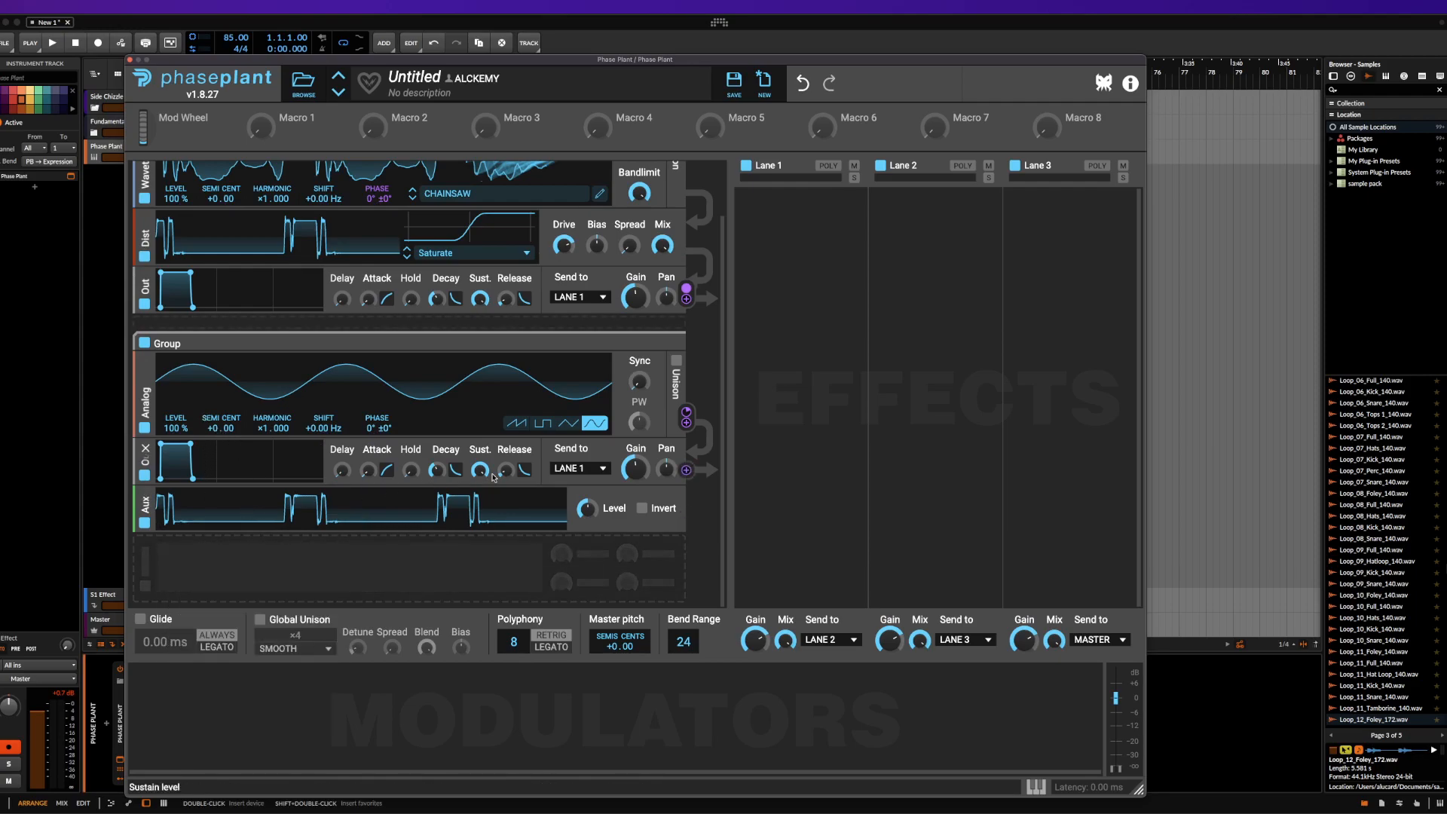
click(642, 509)
click(642, 509)
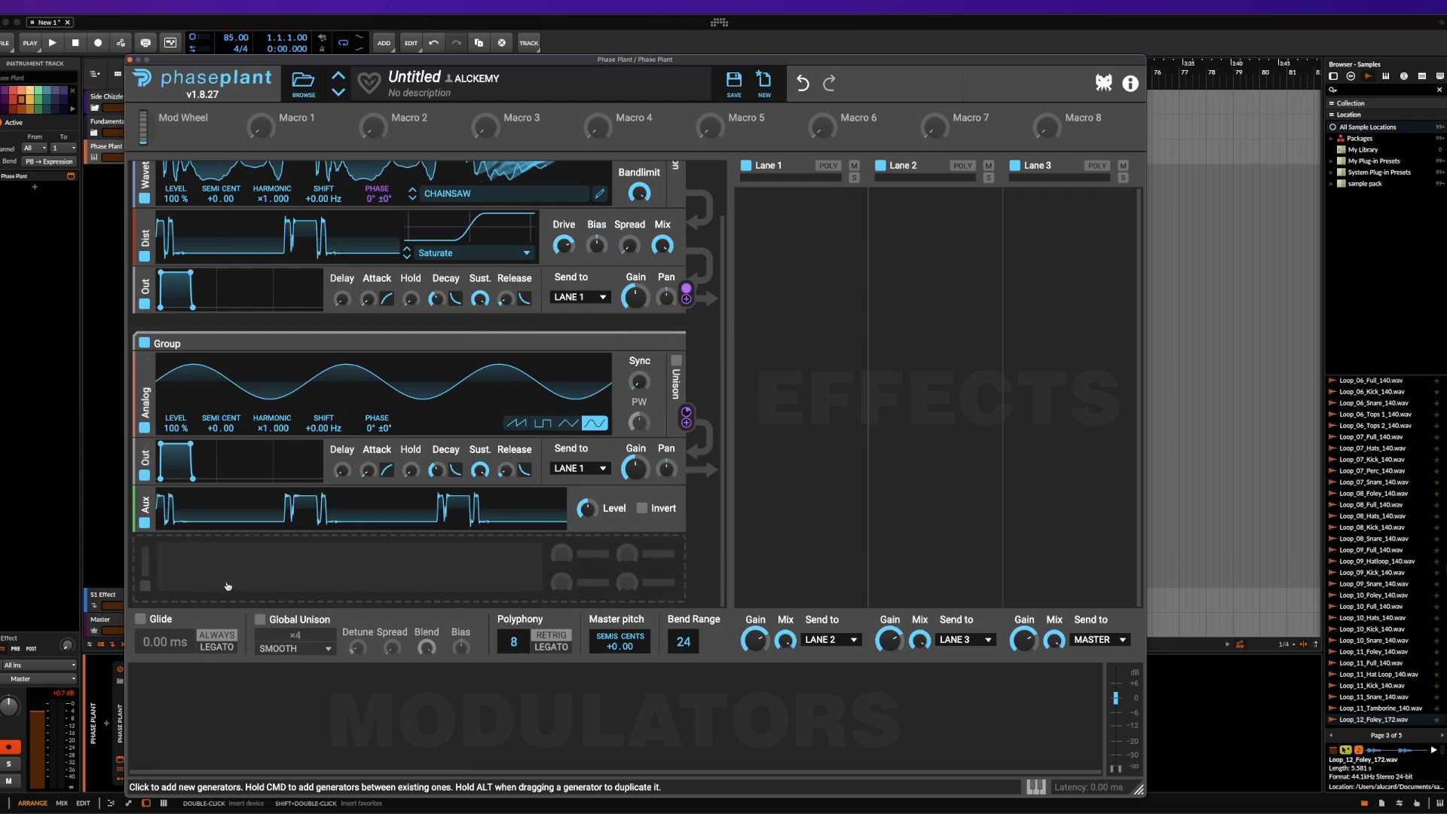
click(214, 555)
click(311, 605)
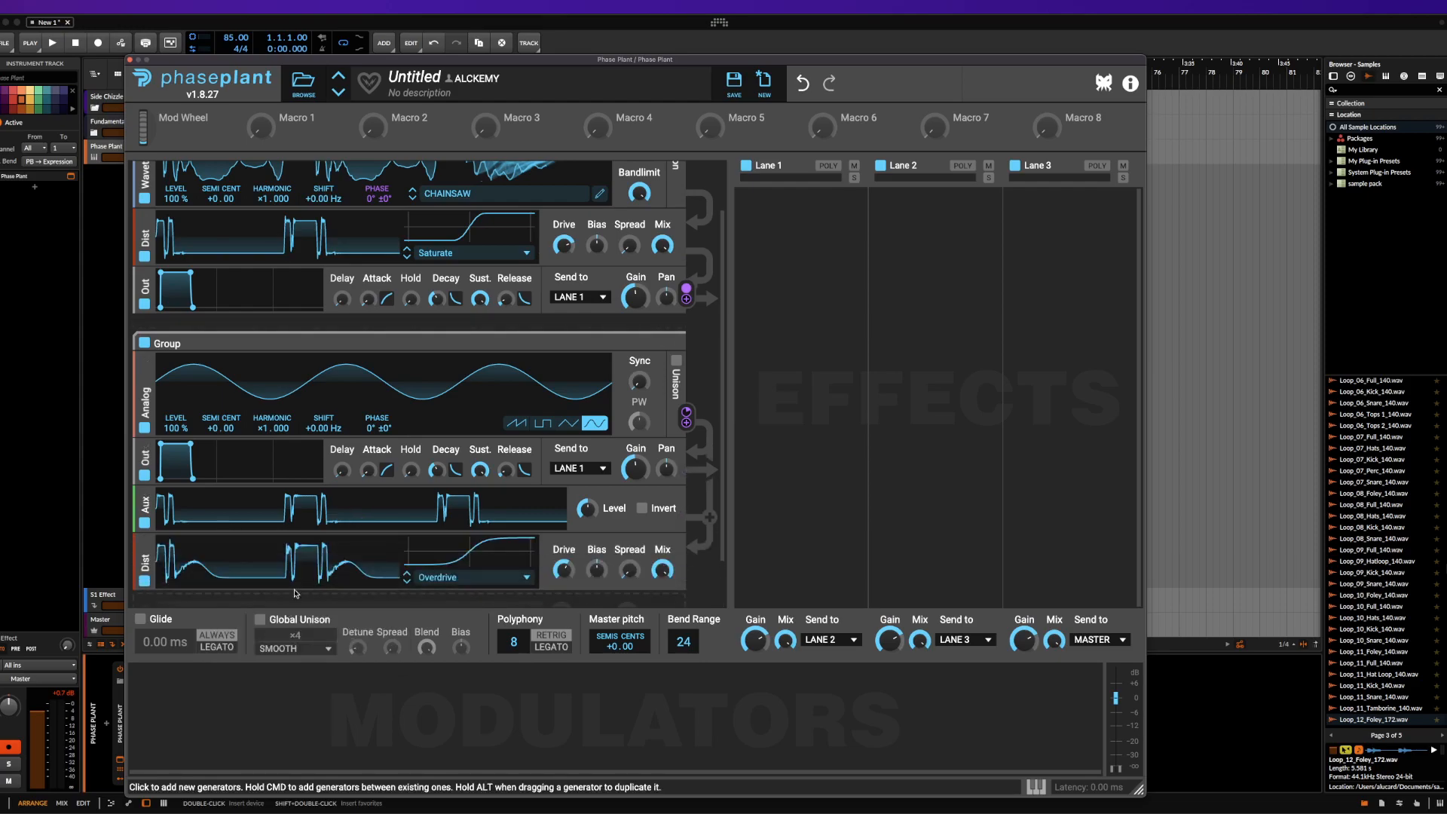
Add a Filter module below the Distortion module at the end of the second group
scroll(272, 562, down, 2)
click(272, 563)
click(357, 632)
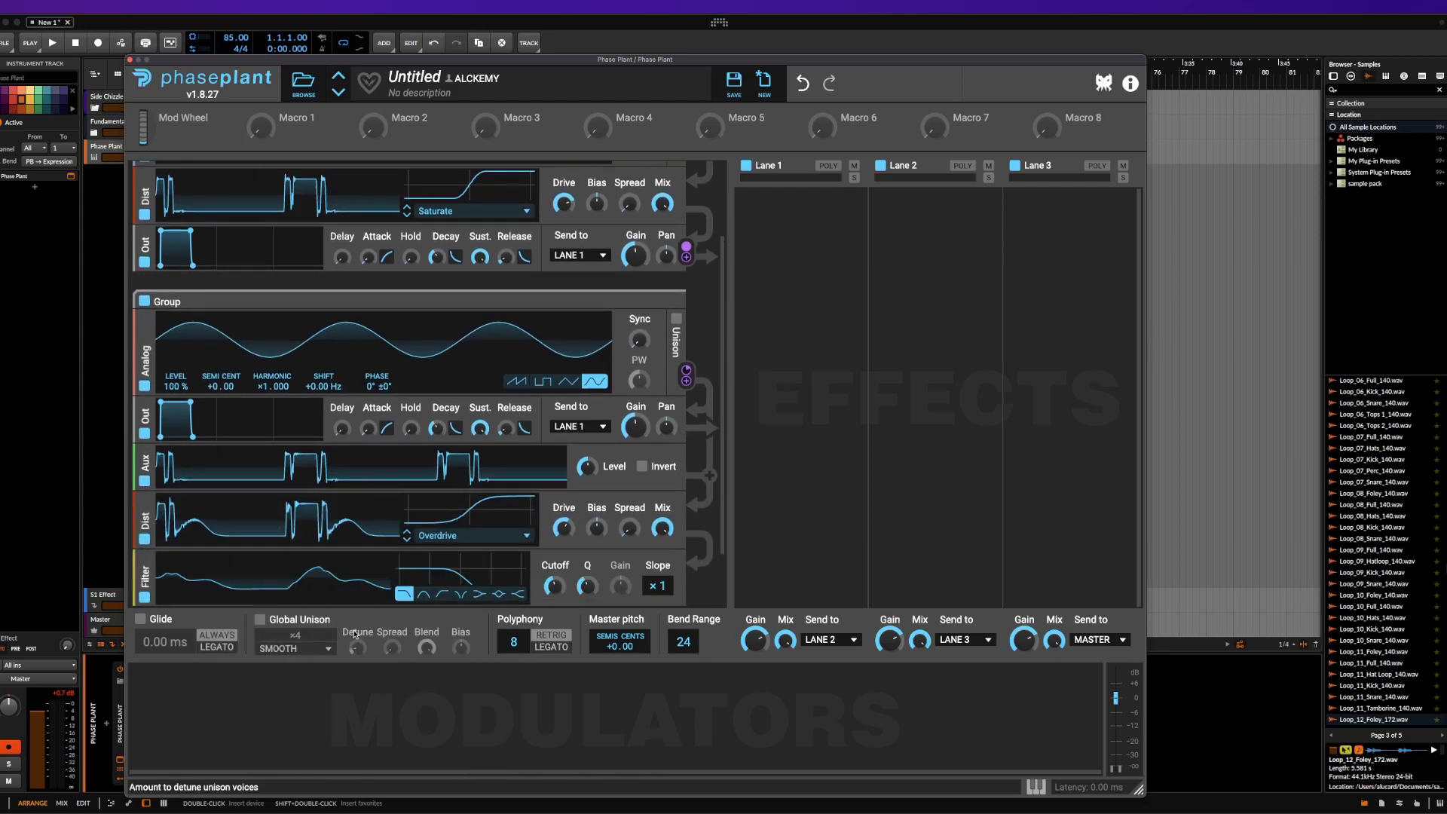
scroll(396, 528, up, 2)
scroll(396, 529, up, 2)
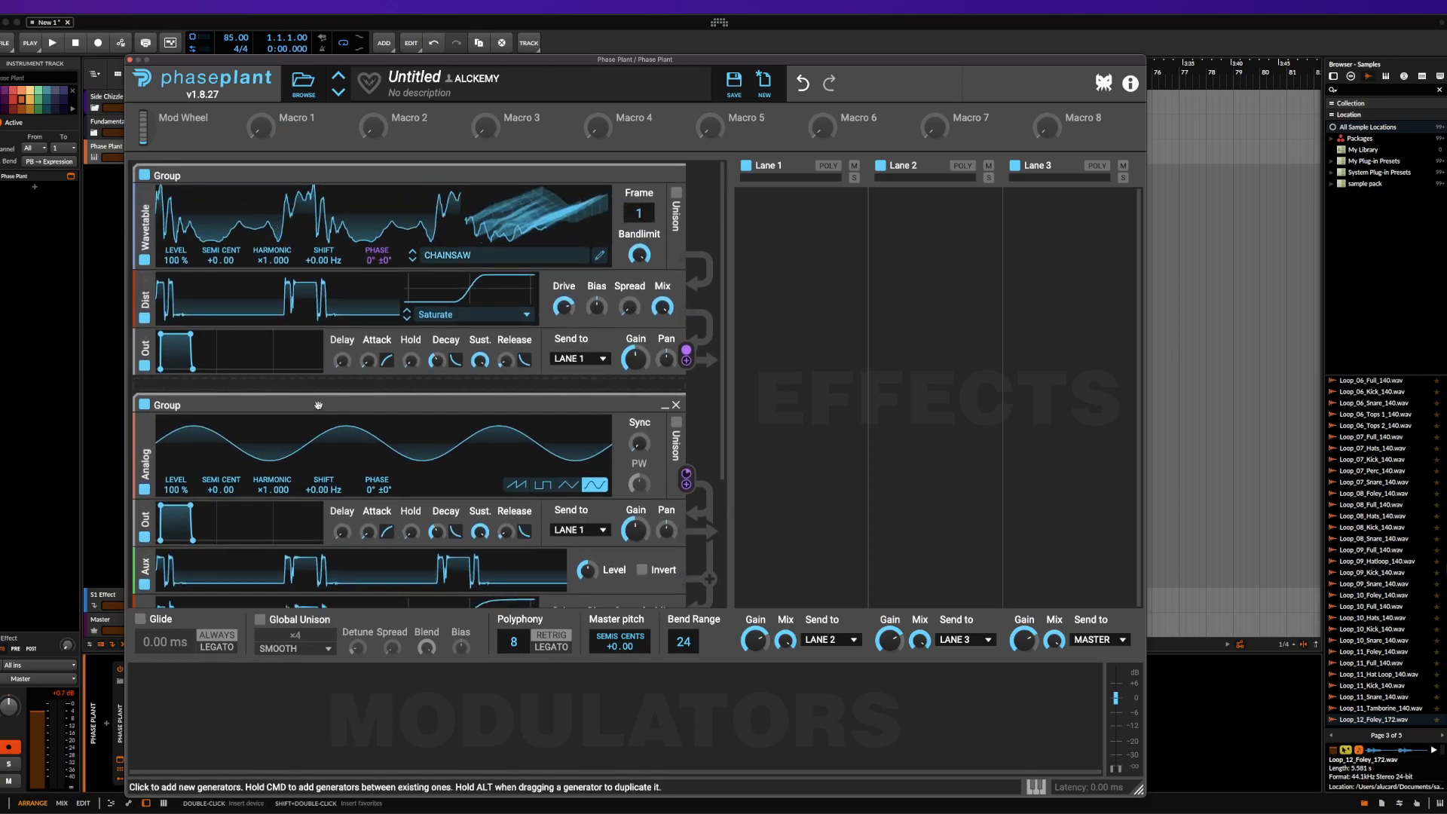
Remove the Aux and Distortion modules from the second group
scroll(158, 405, down, 5)
click(145, 379)
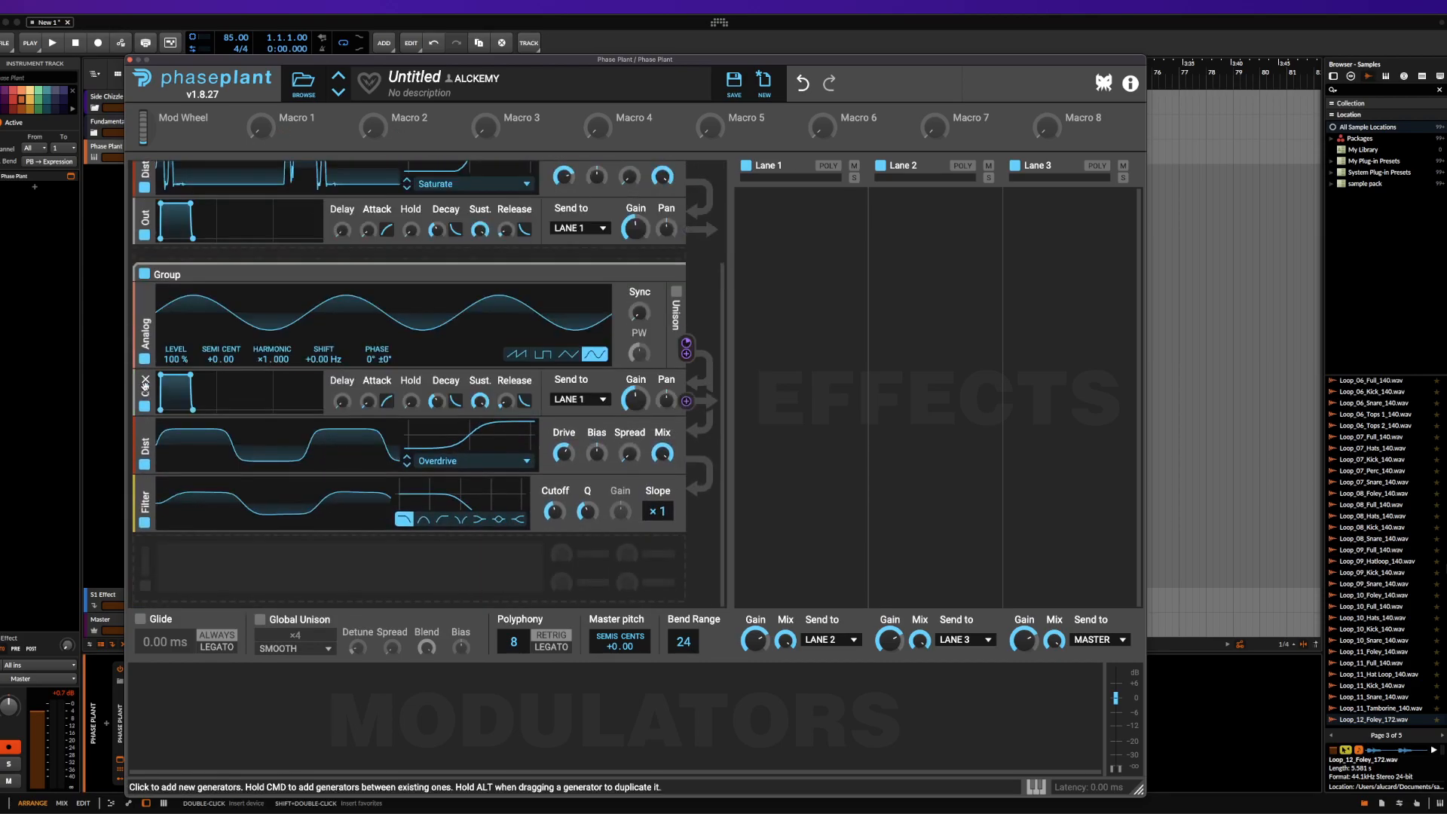
click(145, 428)
scroll(189, 325, up, 2)
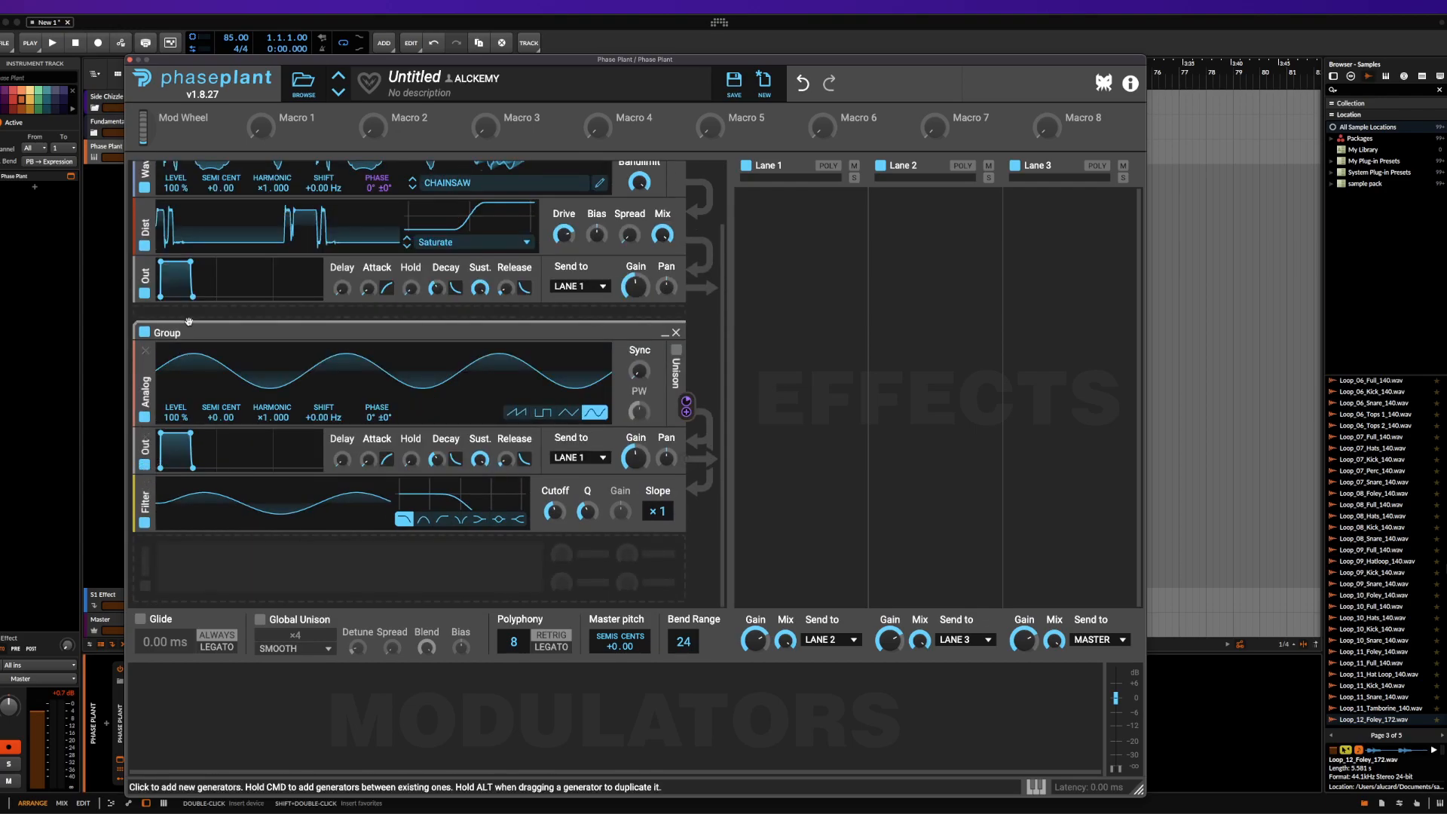
scroll(189, 322, up, 3)
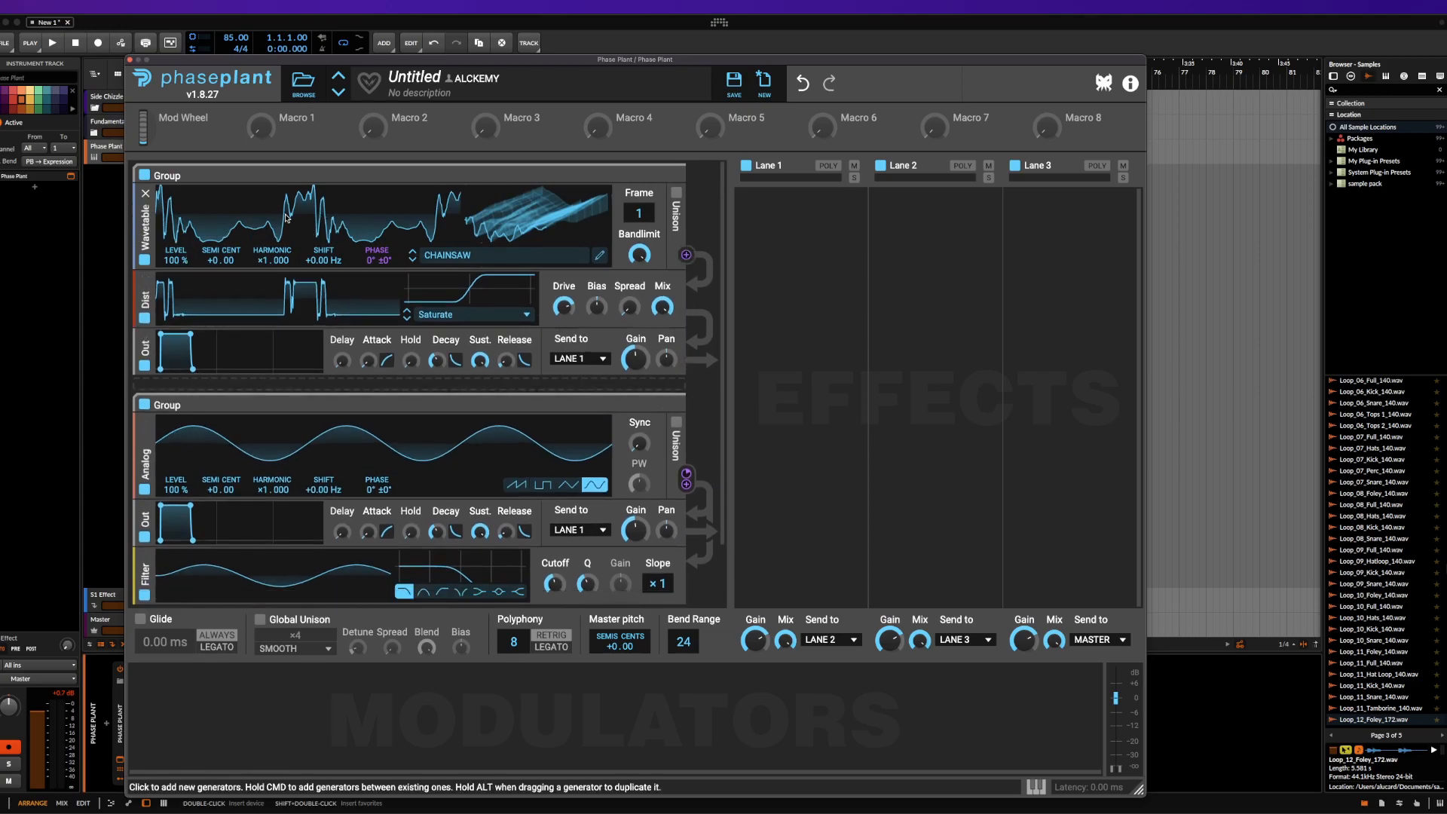
Move the Analog generator into the first group at 199% level, and insert a Mix module with reduced level between it and the Wavetable
drag(176, 489, 181, 322)
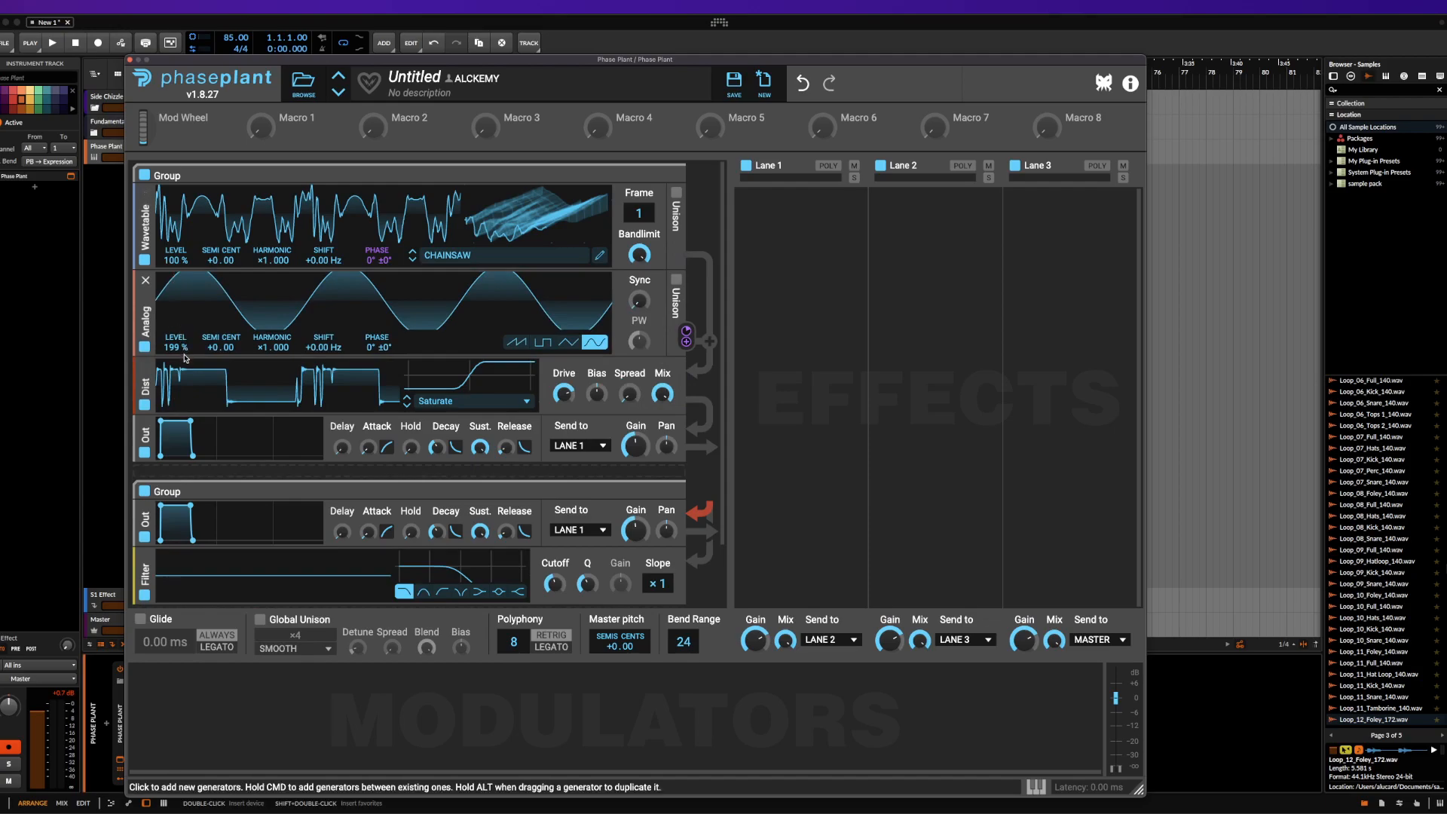
super+click(175, 278)
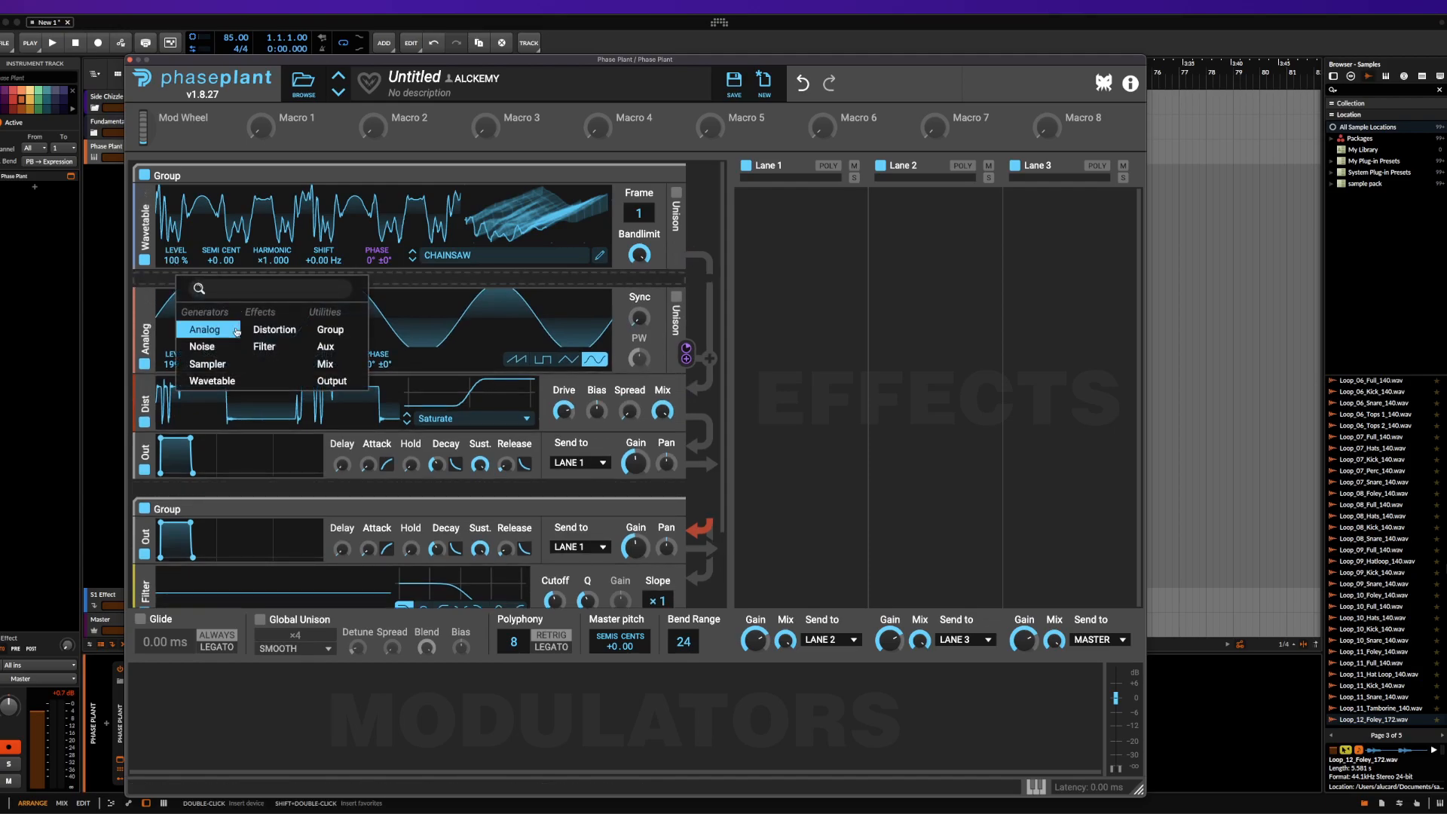
click(325, 363)
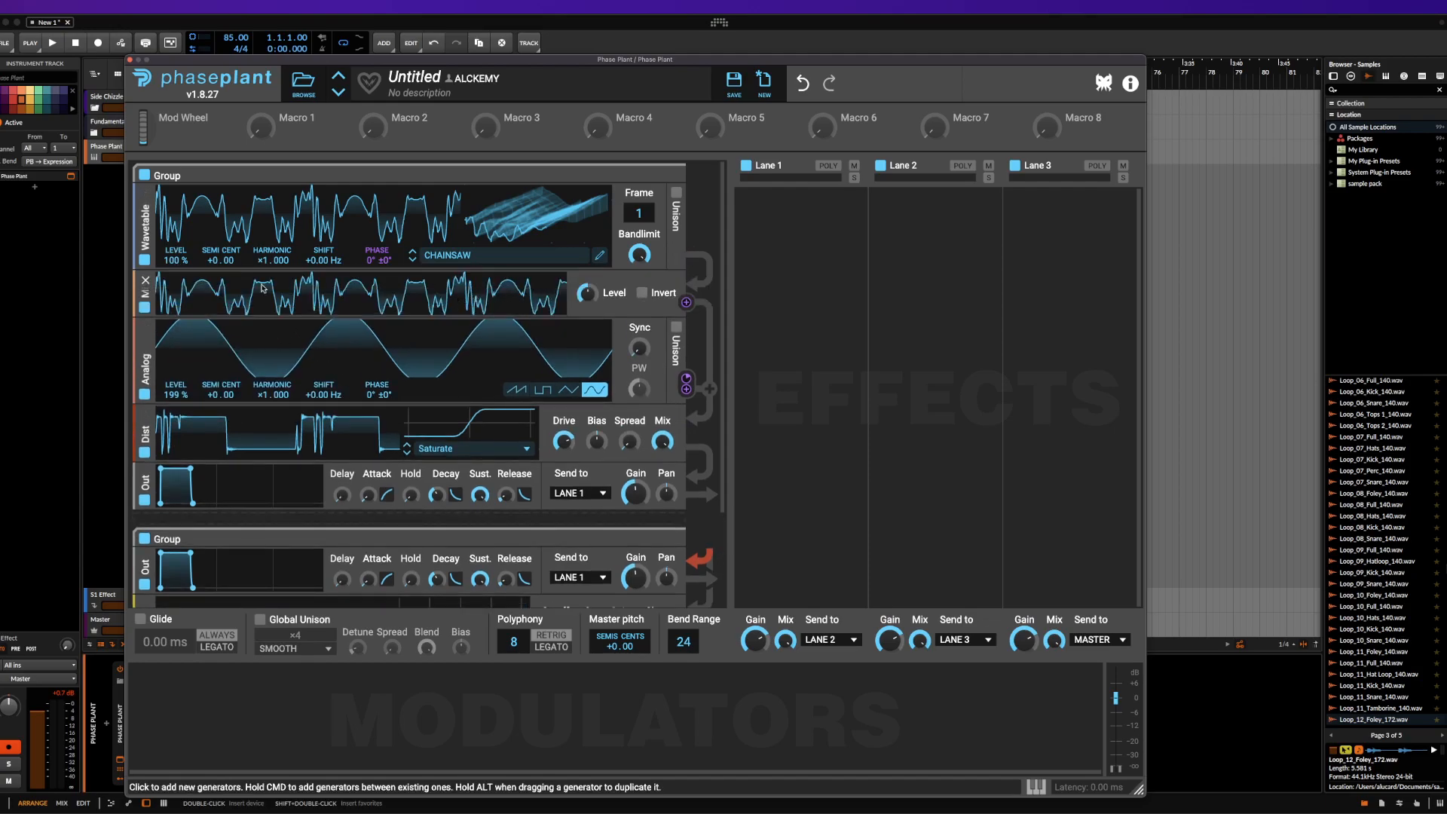
drag(588, 293, 587, 325)
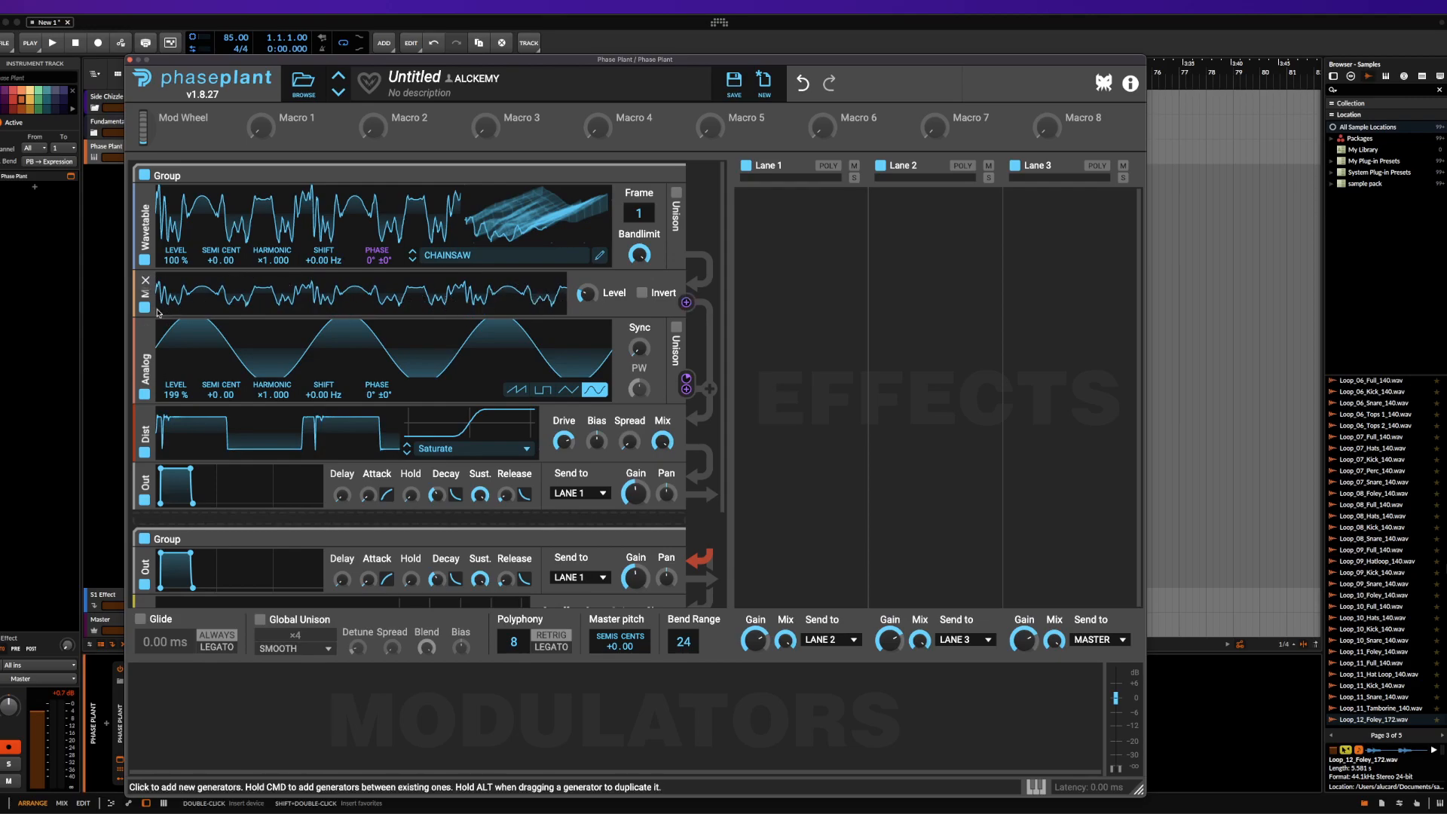
Remove the Mix module and delete both groups to empty the generator section
click(146, 281)
scroll(347, 423, down, 3)
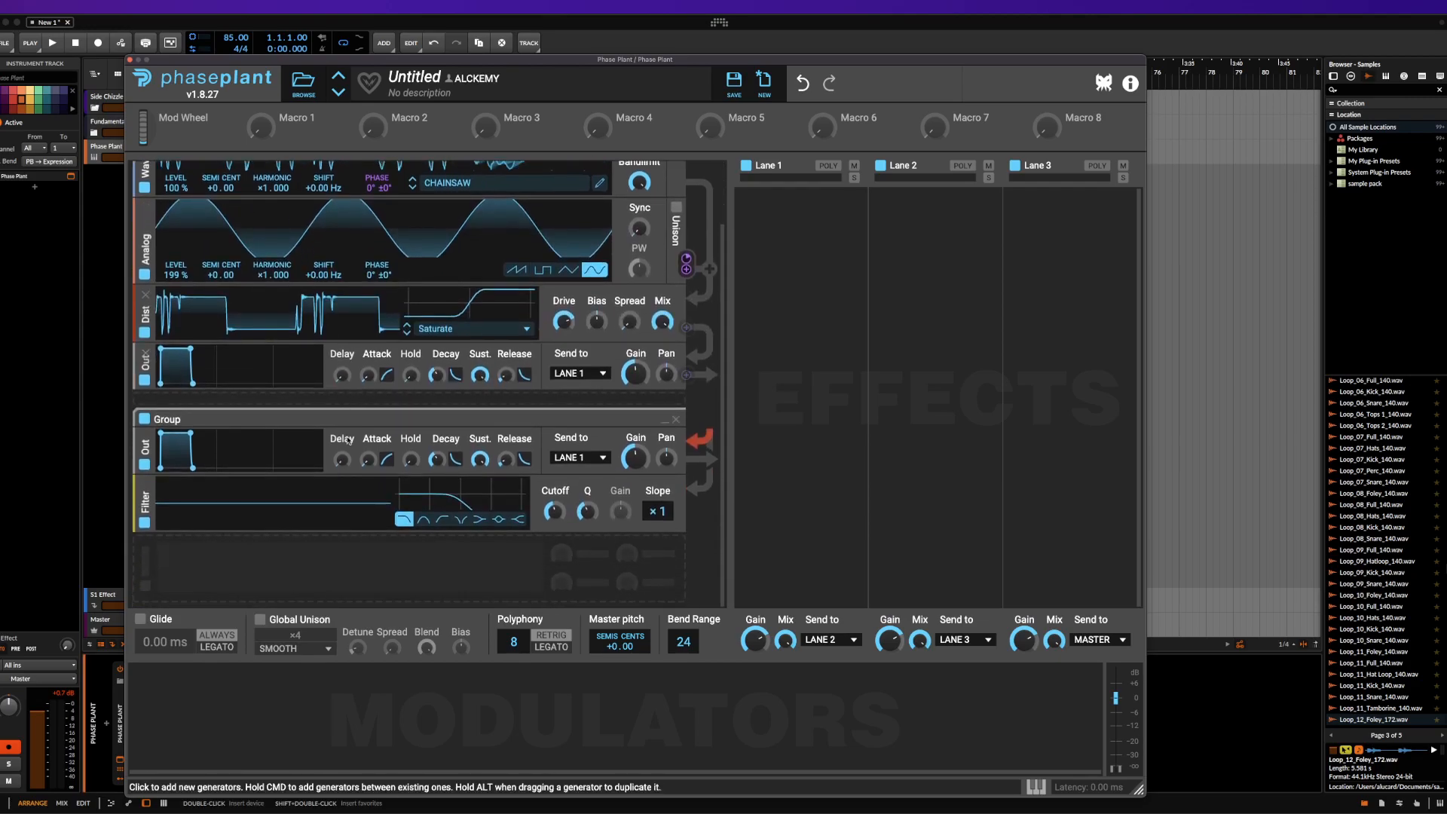
click(676, 420)
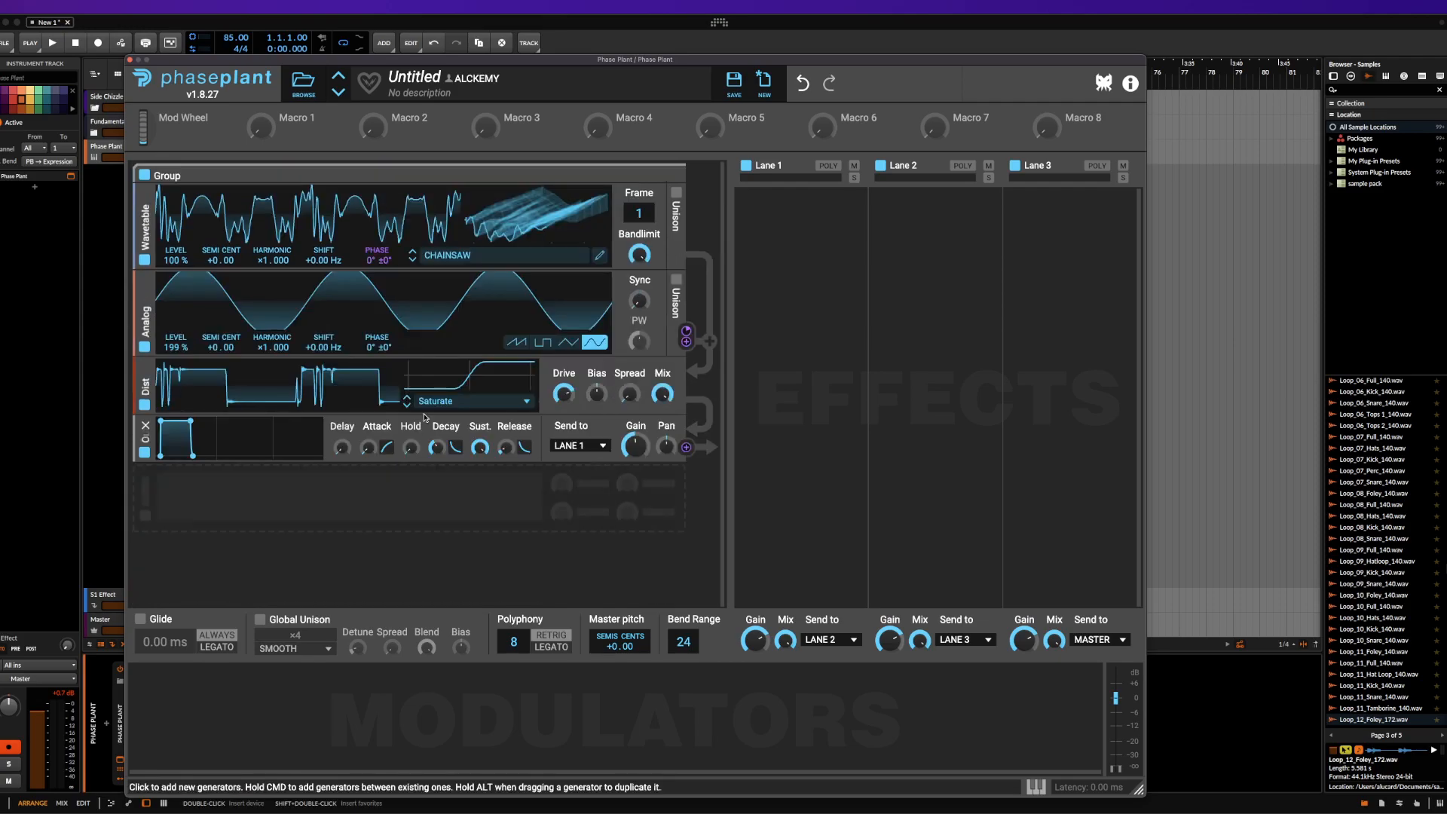
click(303, 501)
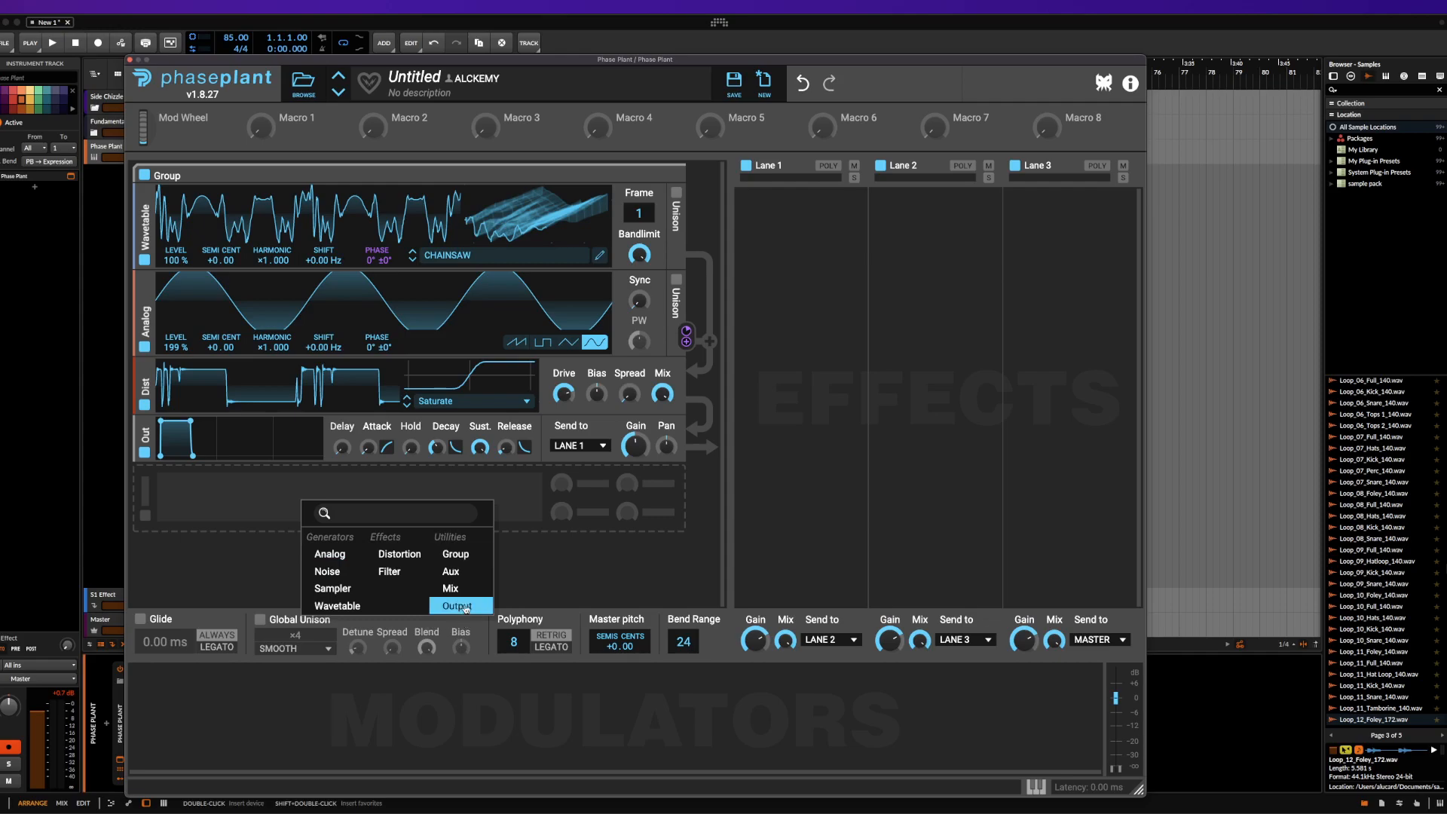
click(465, 381)
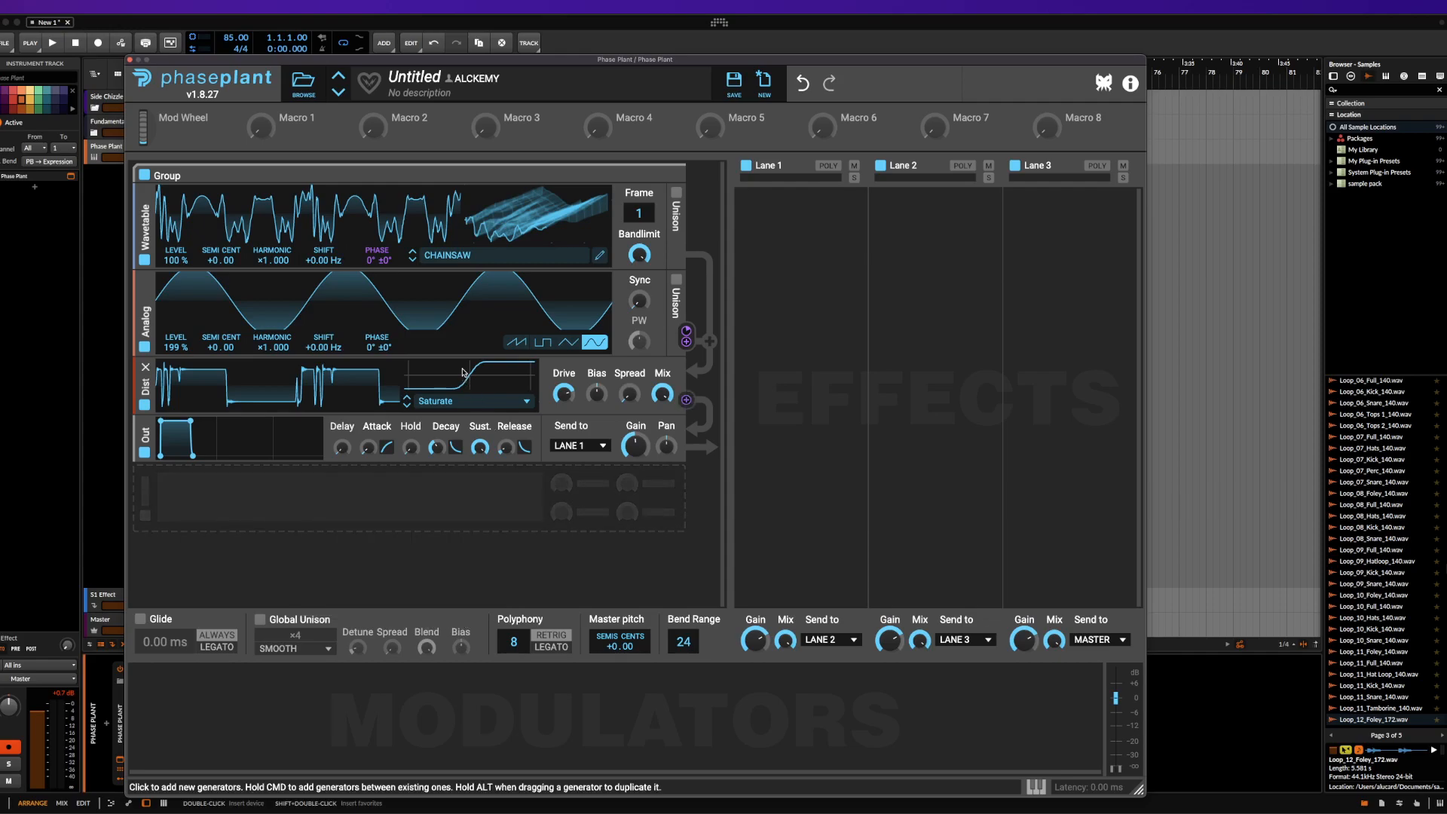
click(676, 175)
Add a new Analog generator and create an empty second group below its Output
click(443, 228)
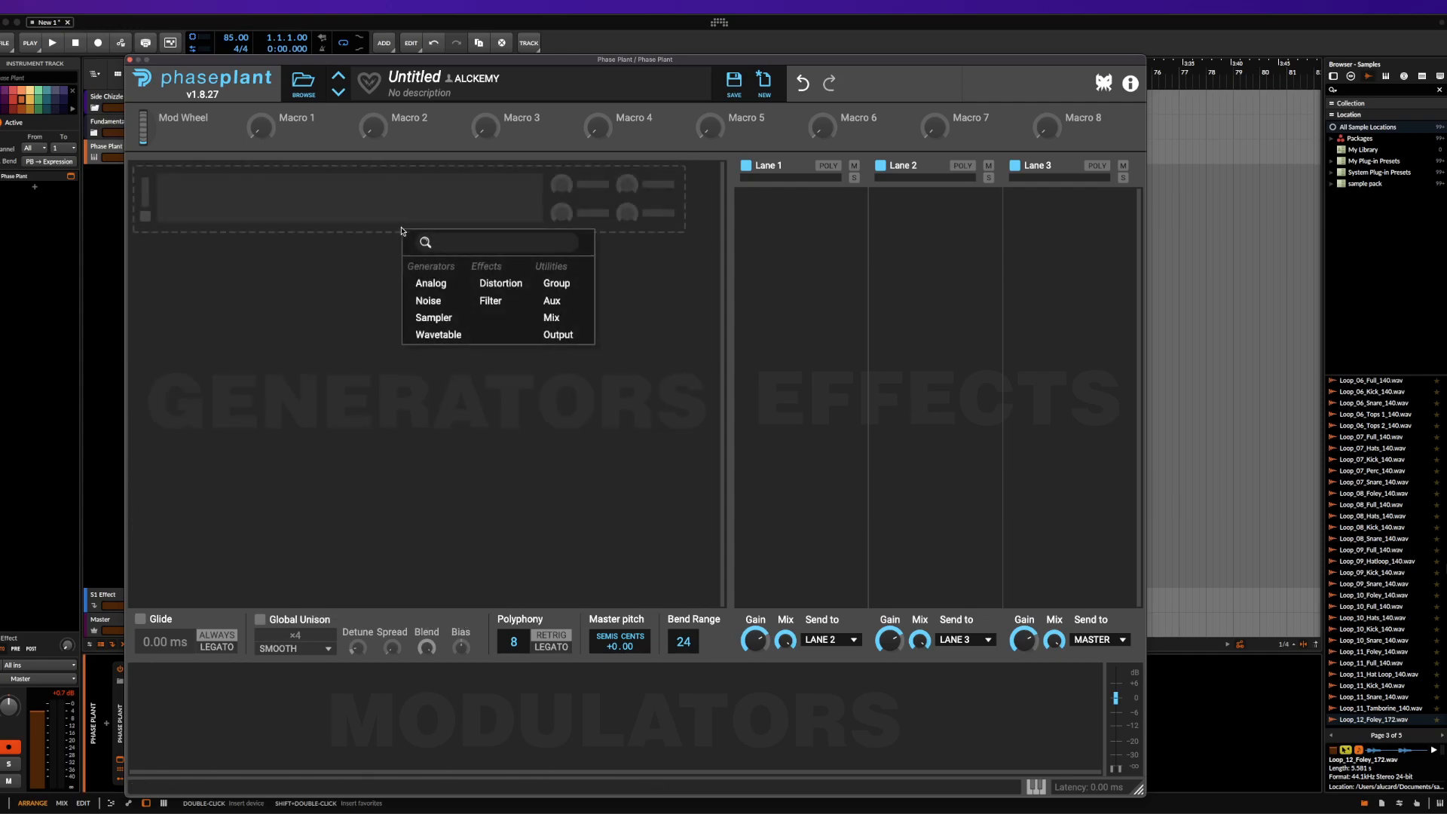
click(435, 283)
click(479, 365)
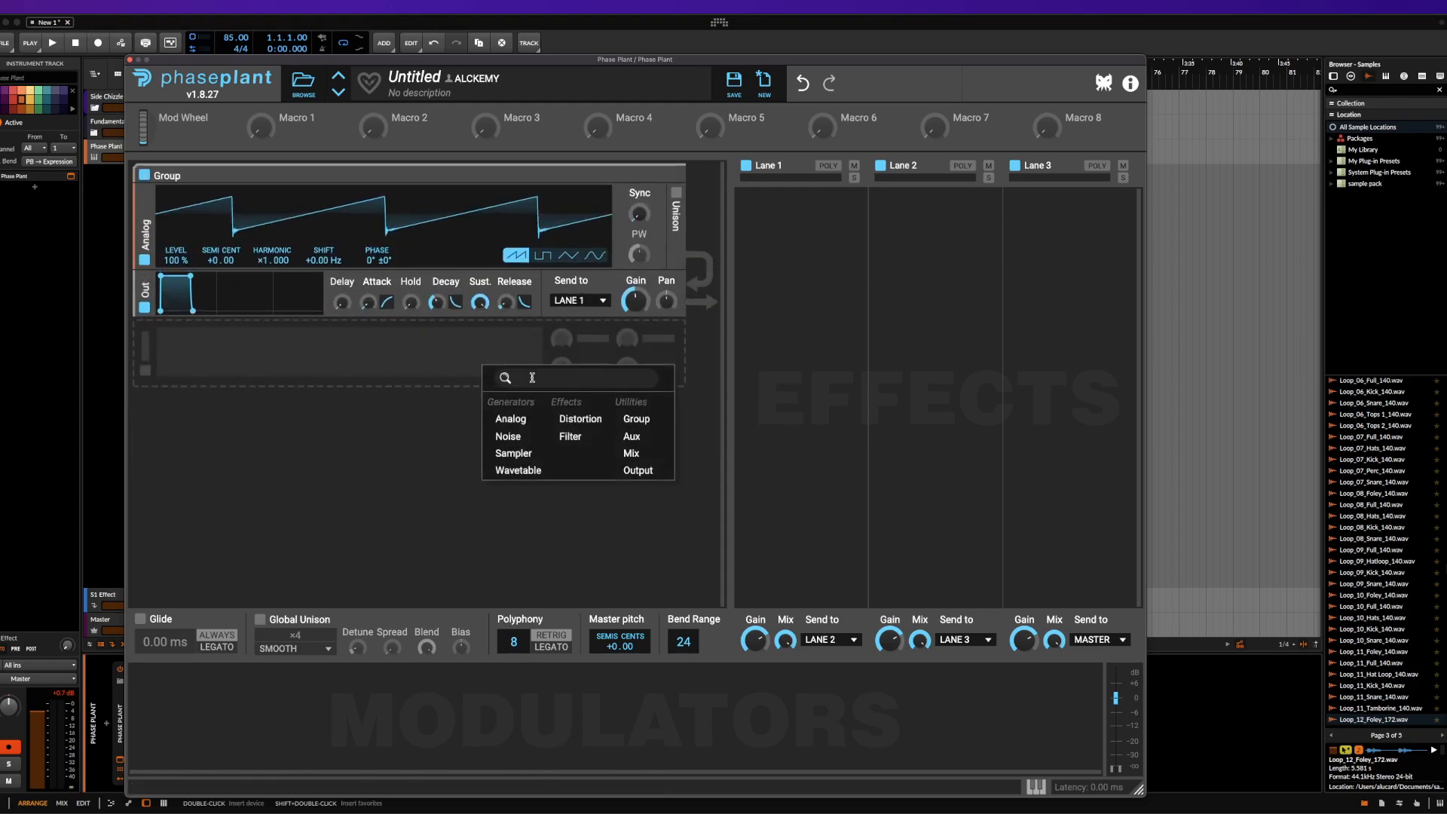
click(631, 417)
click(453, 393)
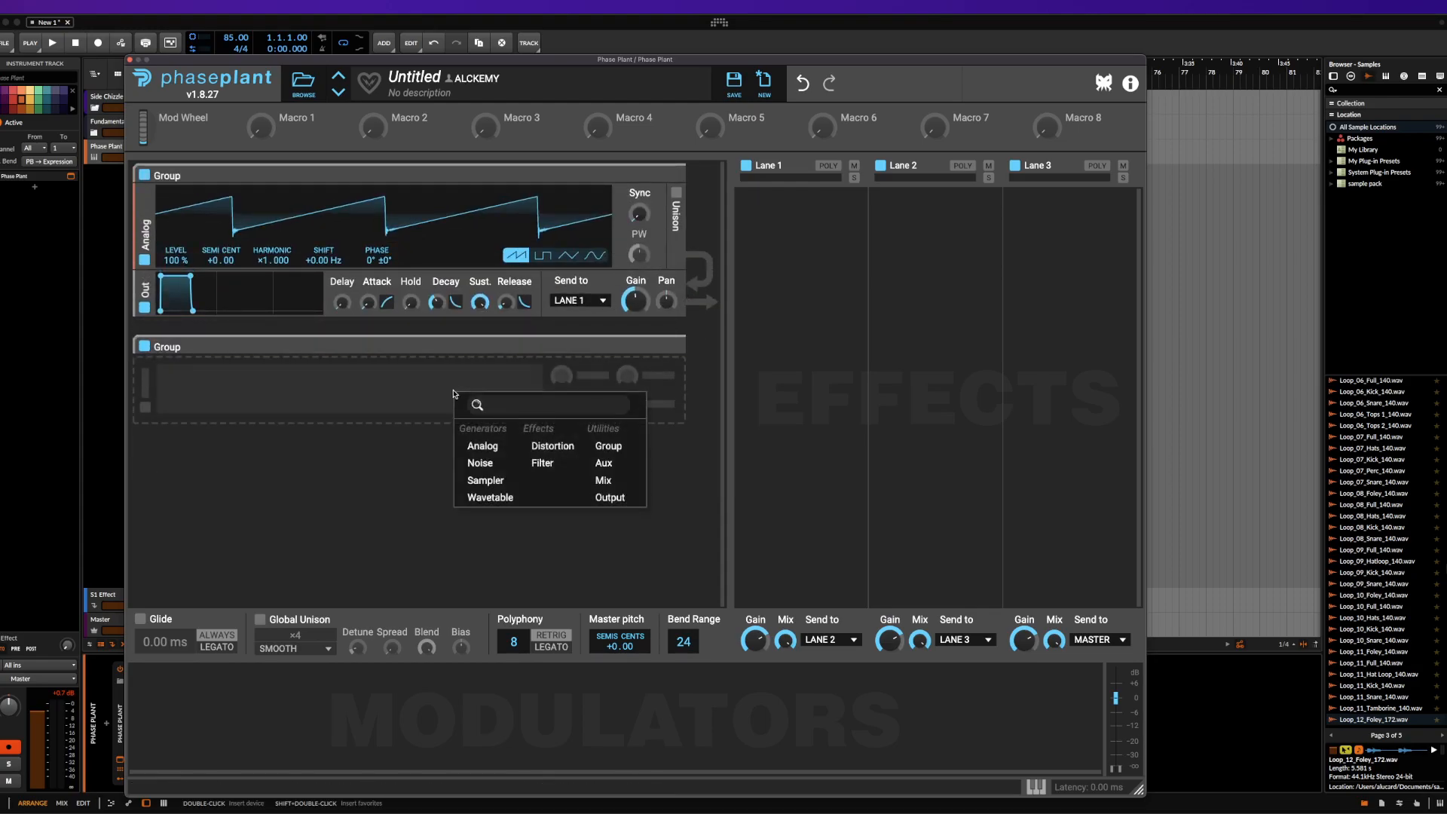
click(603, 480)
click(145, 368)
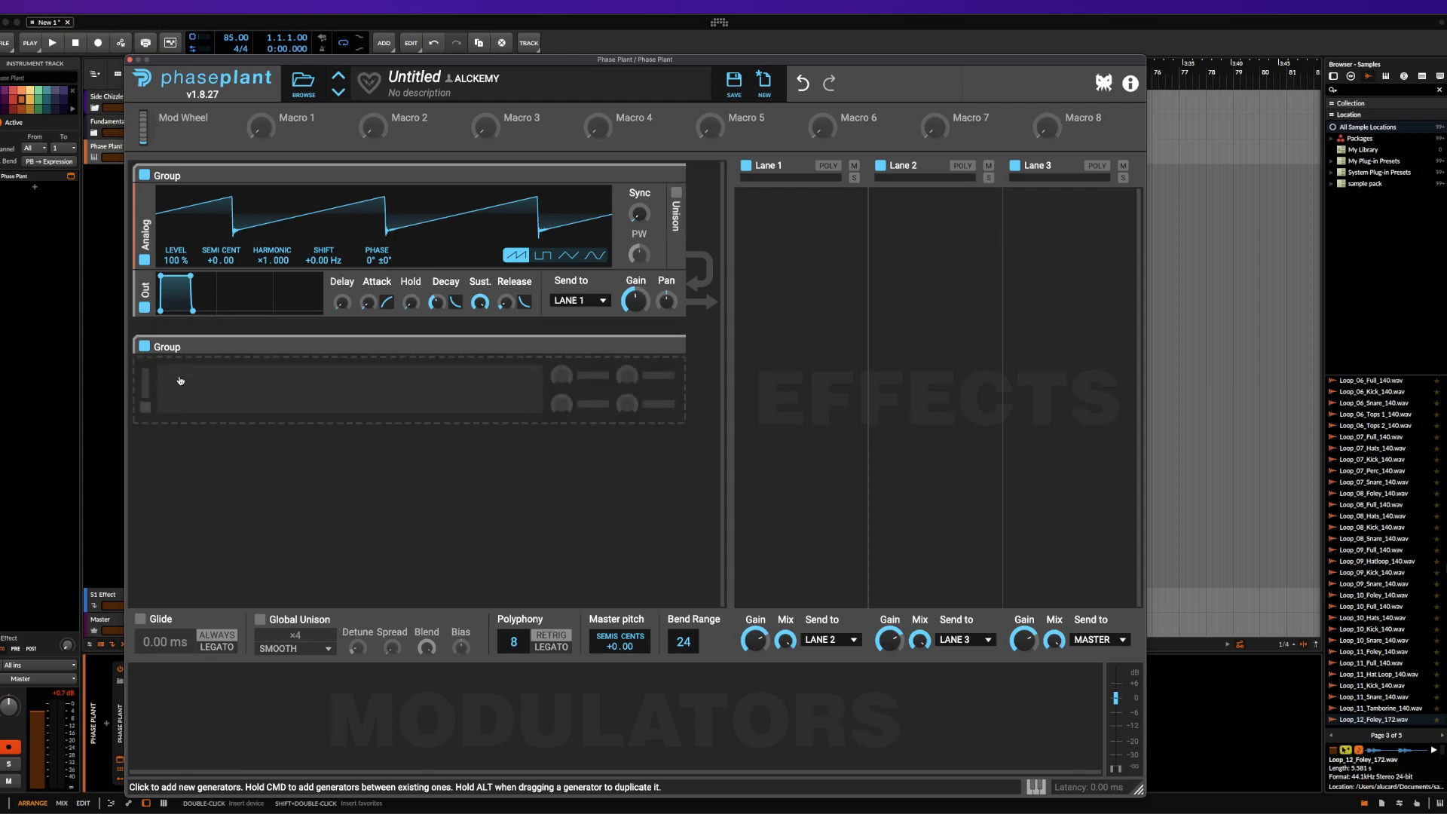
Add an Output module to the empty second group and insert an Analog generator above it
click(178, 381)
click(336, 478)
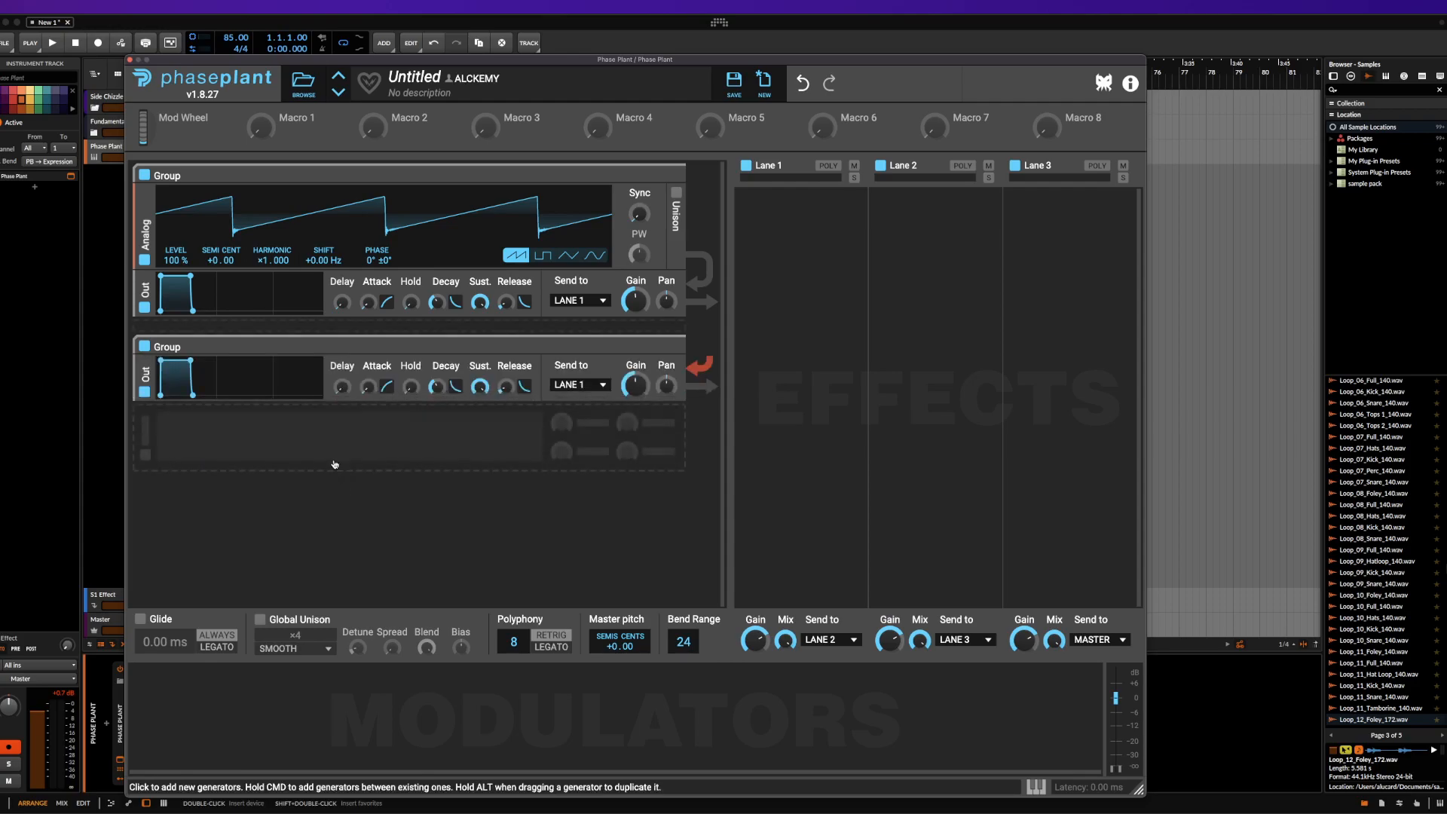
super+click(265, 369)
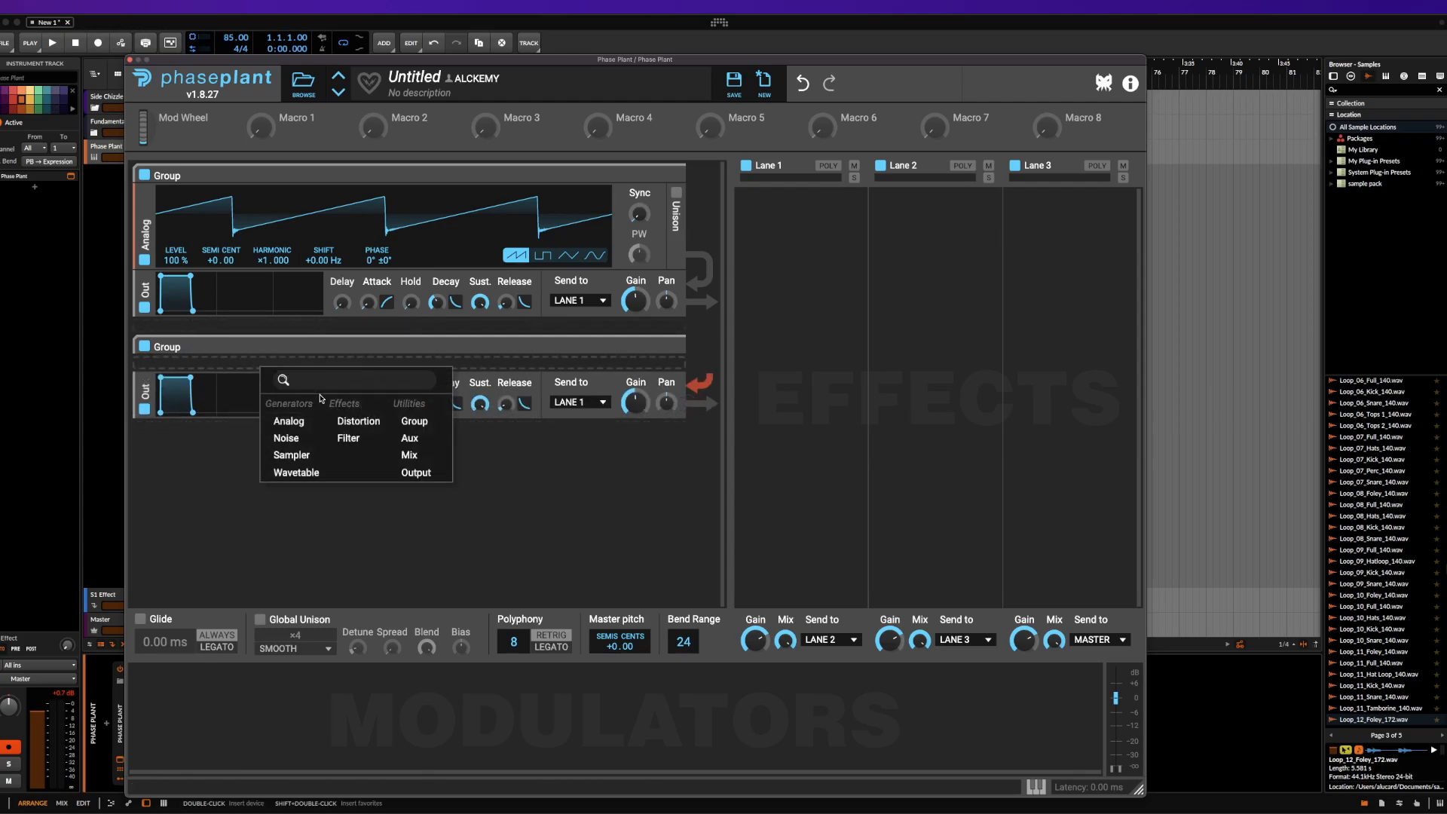
click(288, 421)
Add another Output module at the end of the second group and send it to Lane 2
click(197, 526)
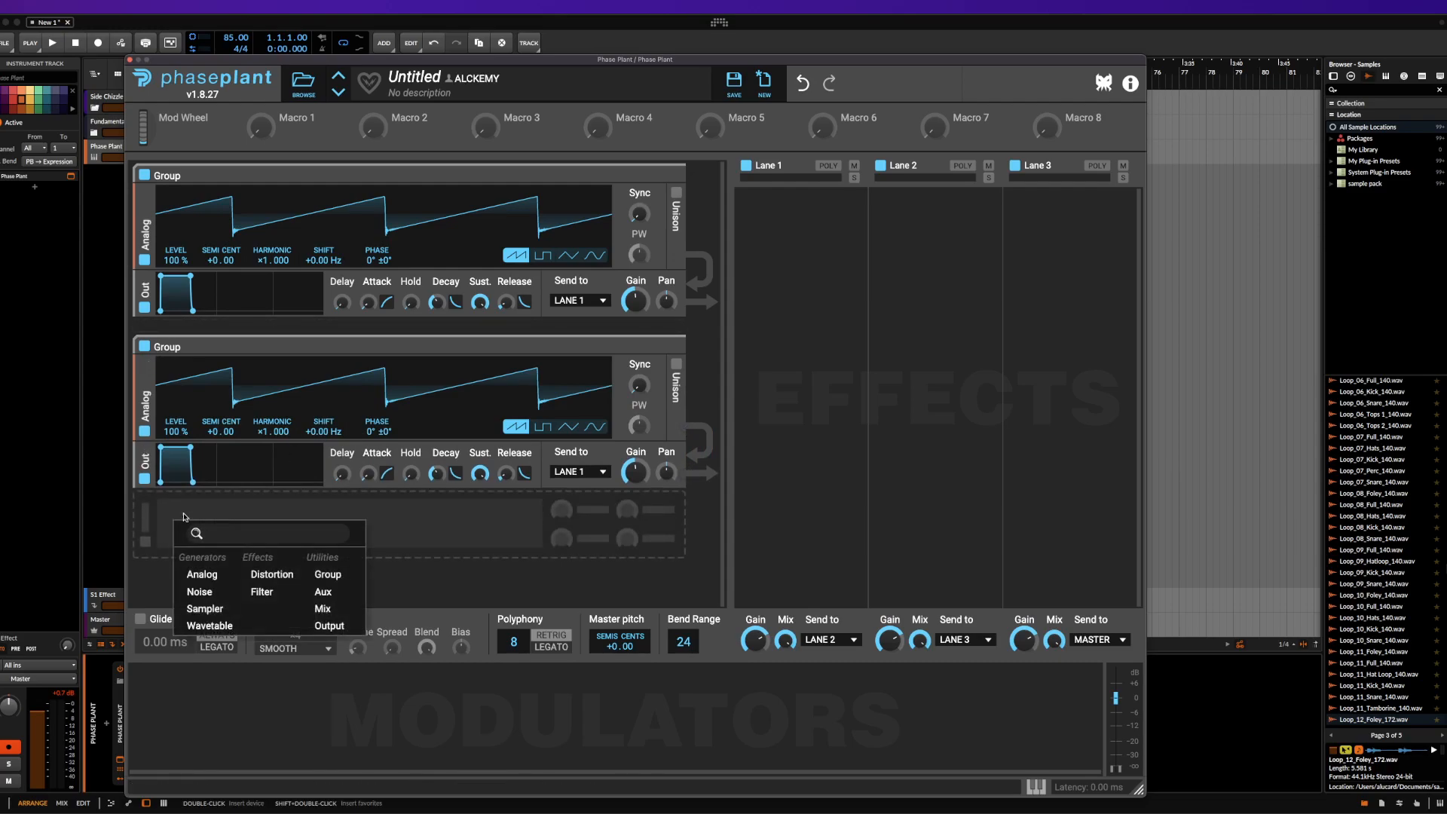
click(187, 517)
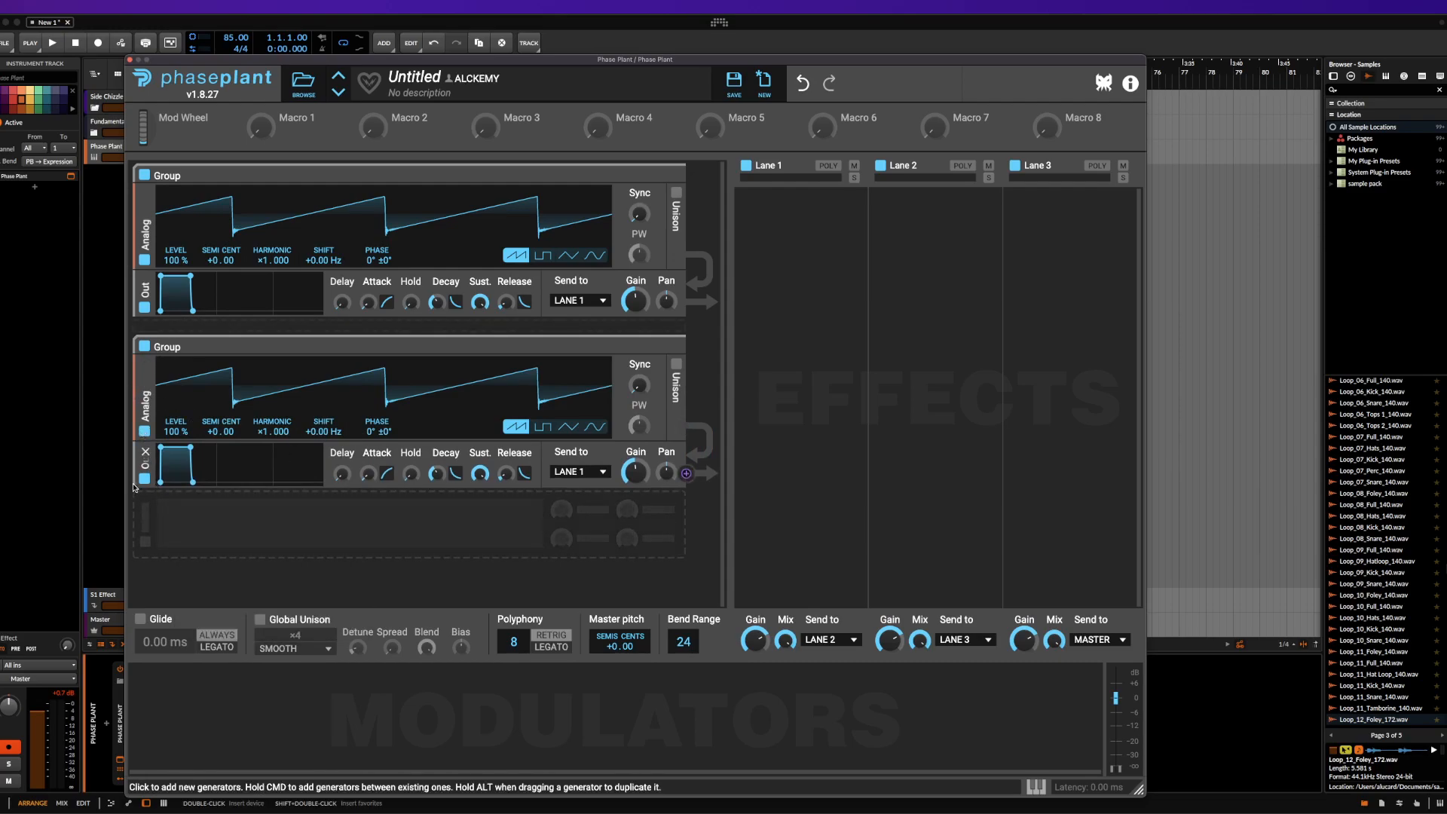
click(254, 528)
click(415, 633)
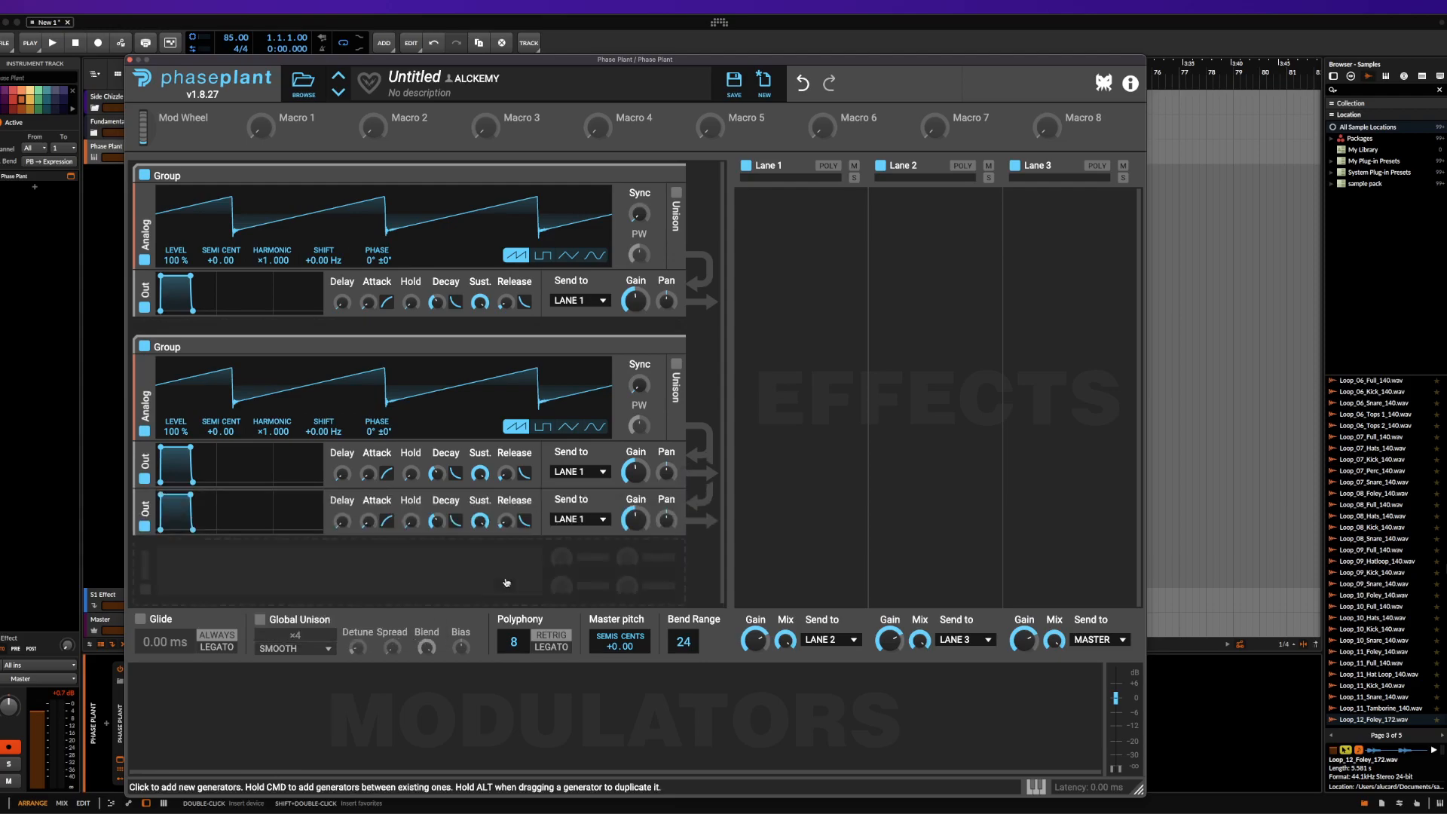
click(578, 519)
click(569, 550)
Remove both Output modules from the second group and delete that group
click(146, 500)
click(146, 454)
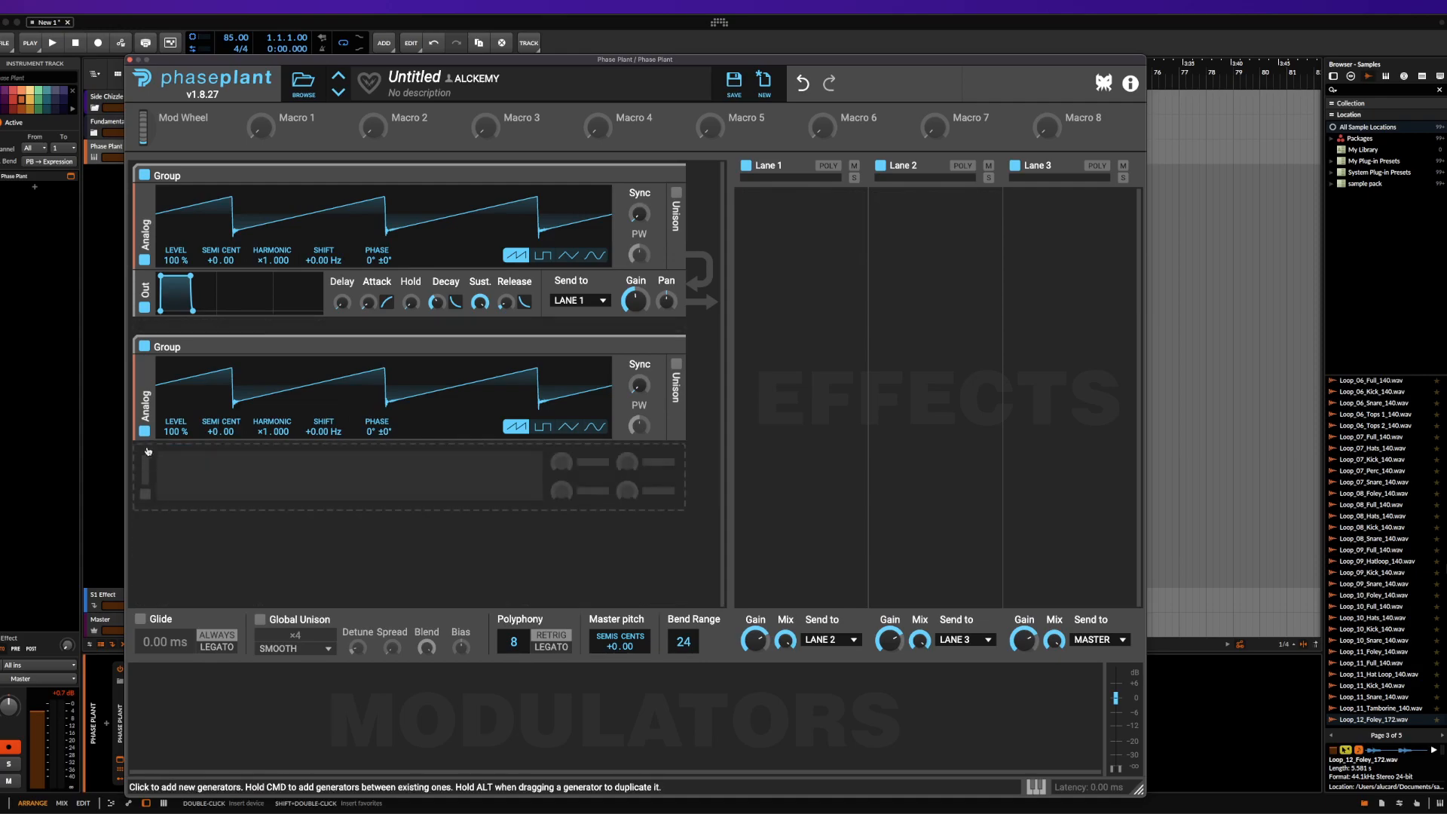
click(676, 347)
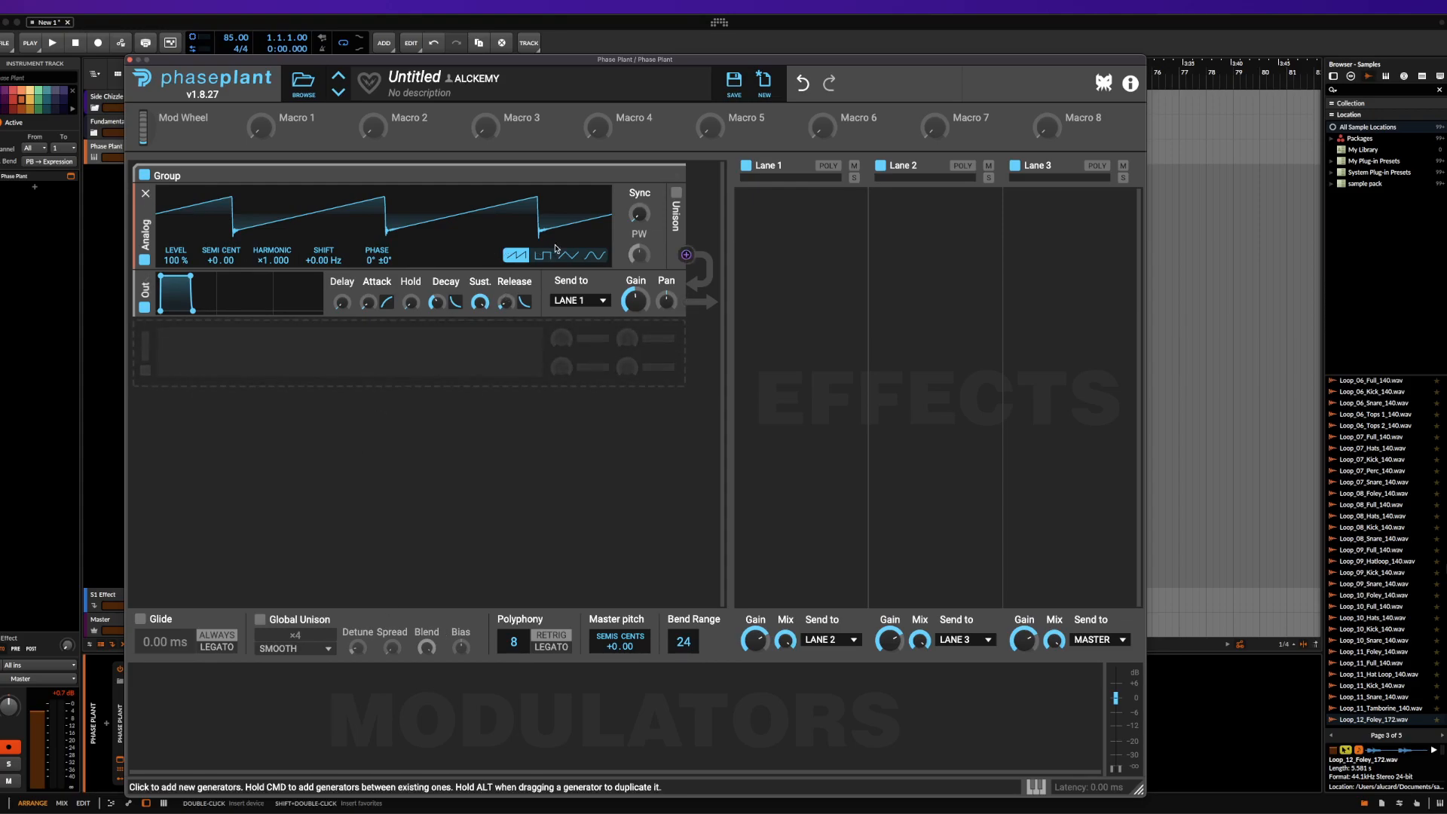
Enable Unison with ×2 voices on the Analog generator and insert a Distortion module set to Saturate before the Output
click(677, 194)
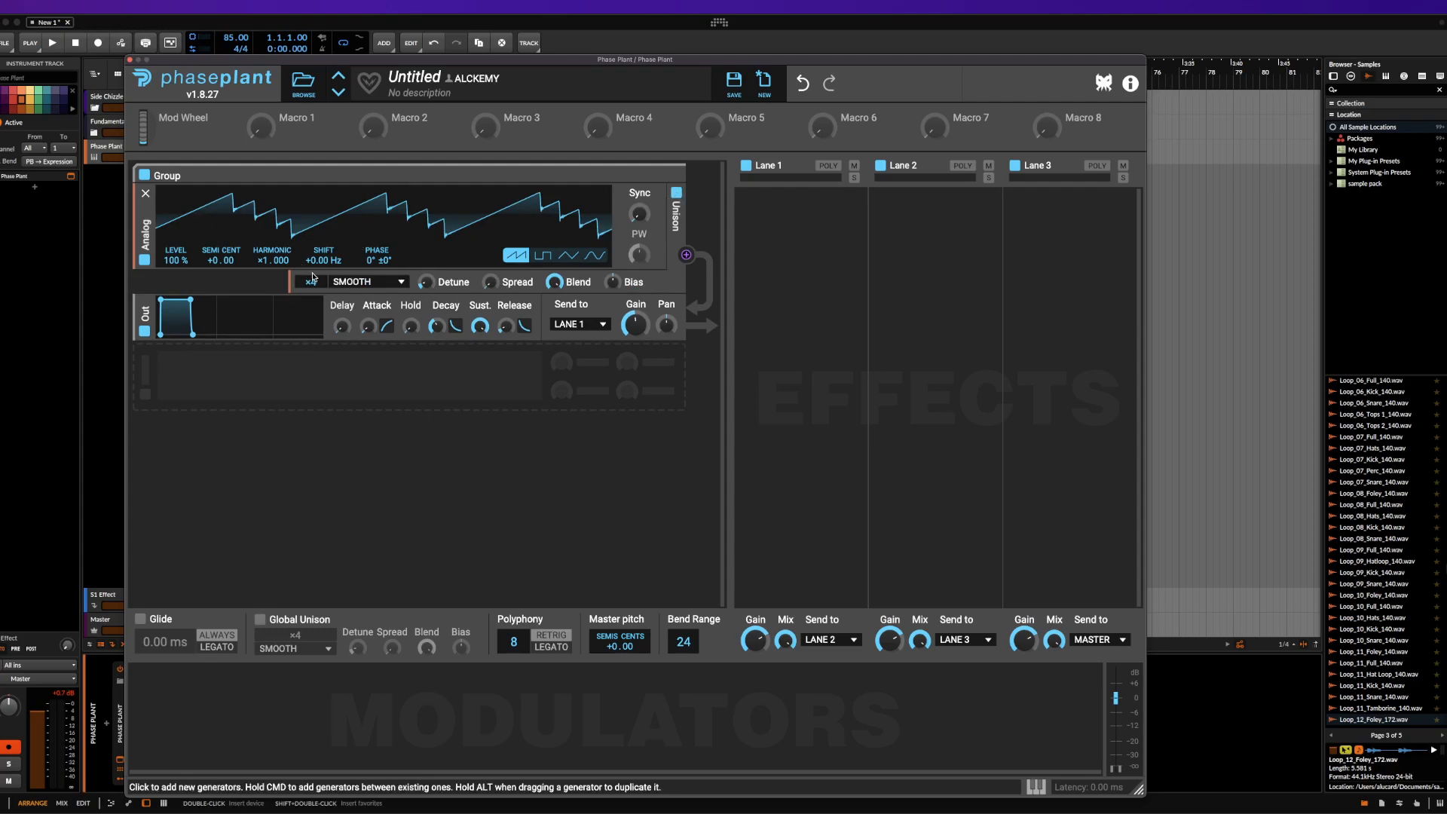
drag(311, 282, 310, 294)
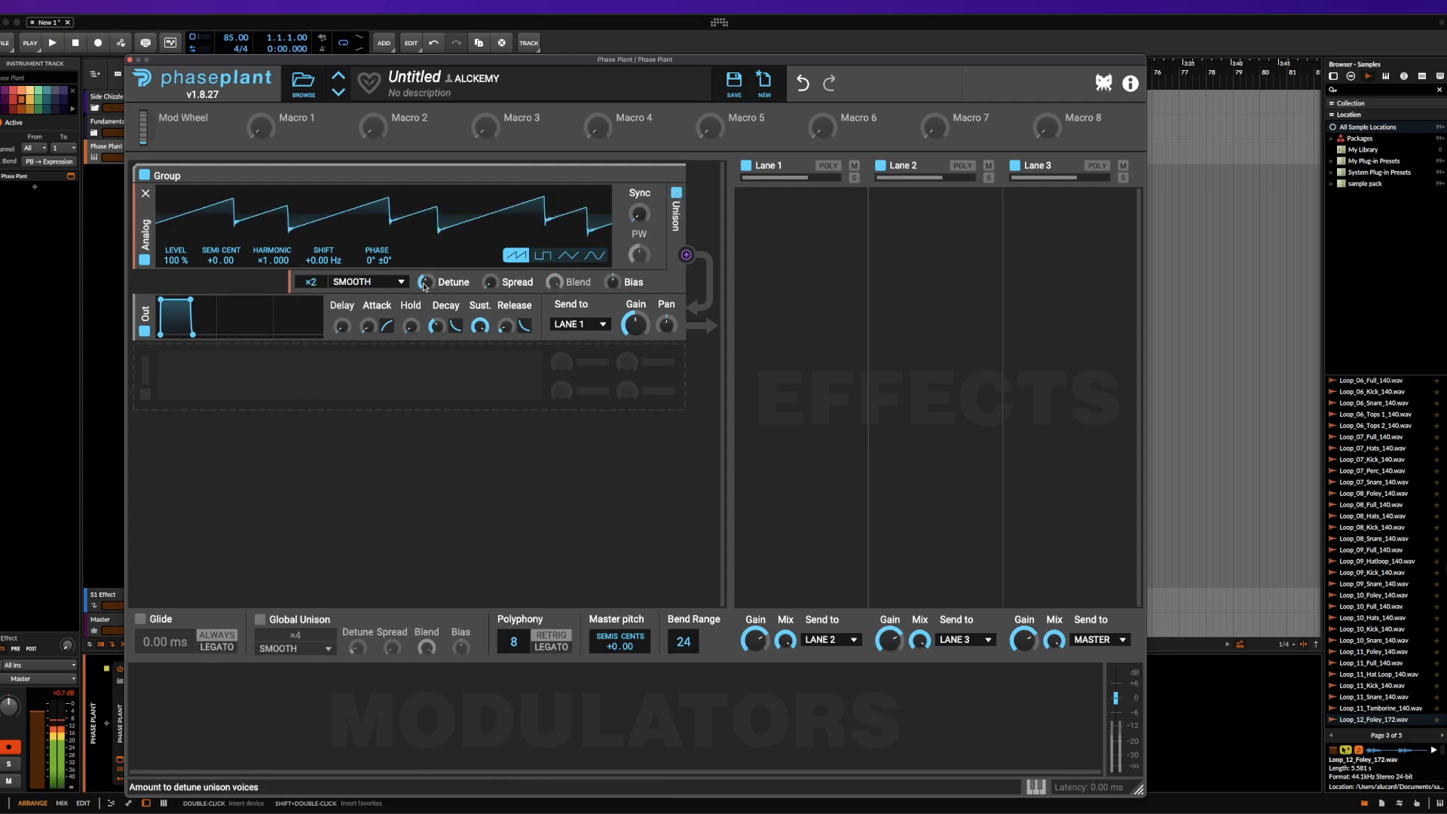
click(302, 301)
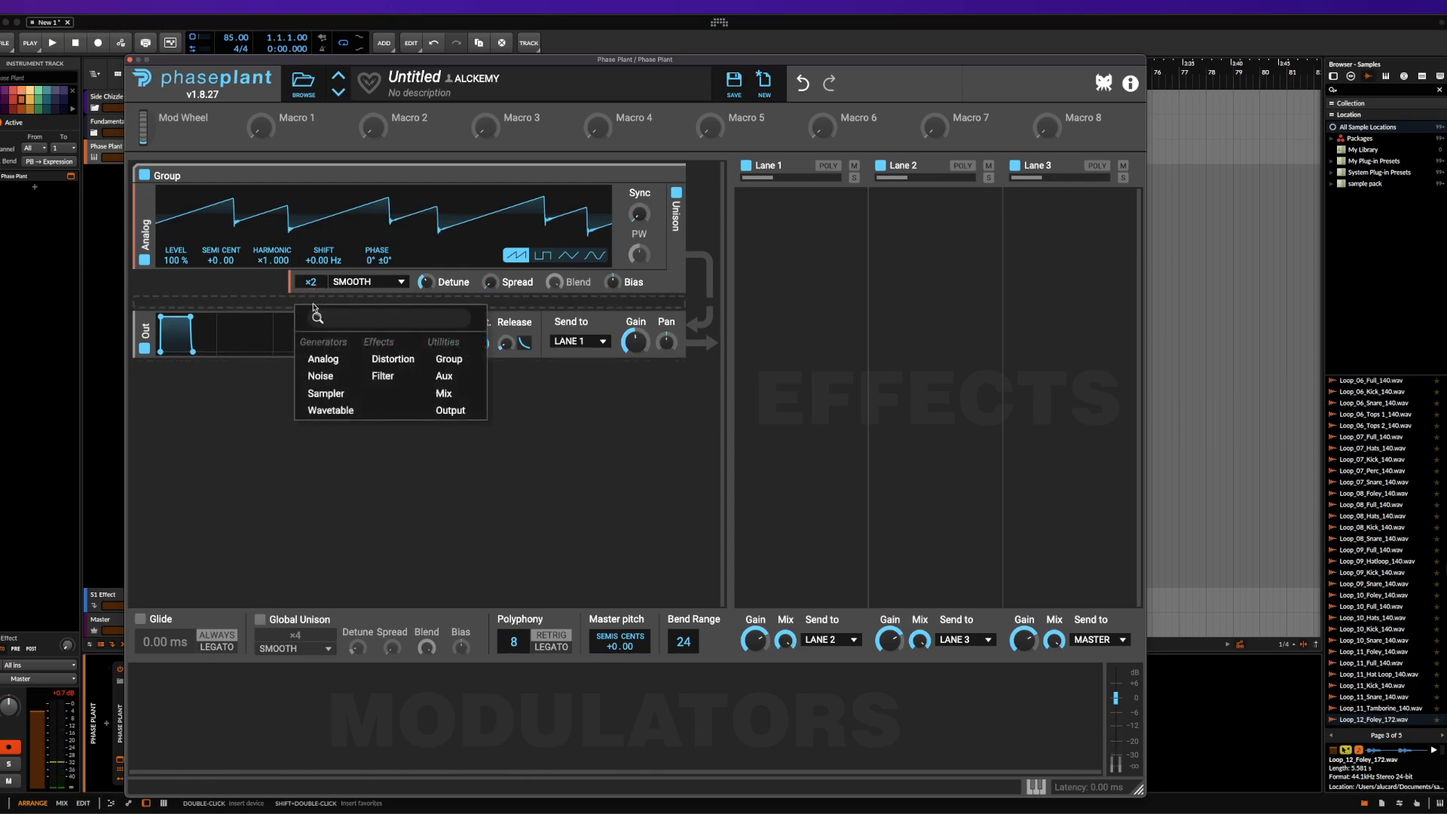
click(386, 362)
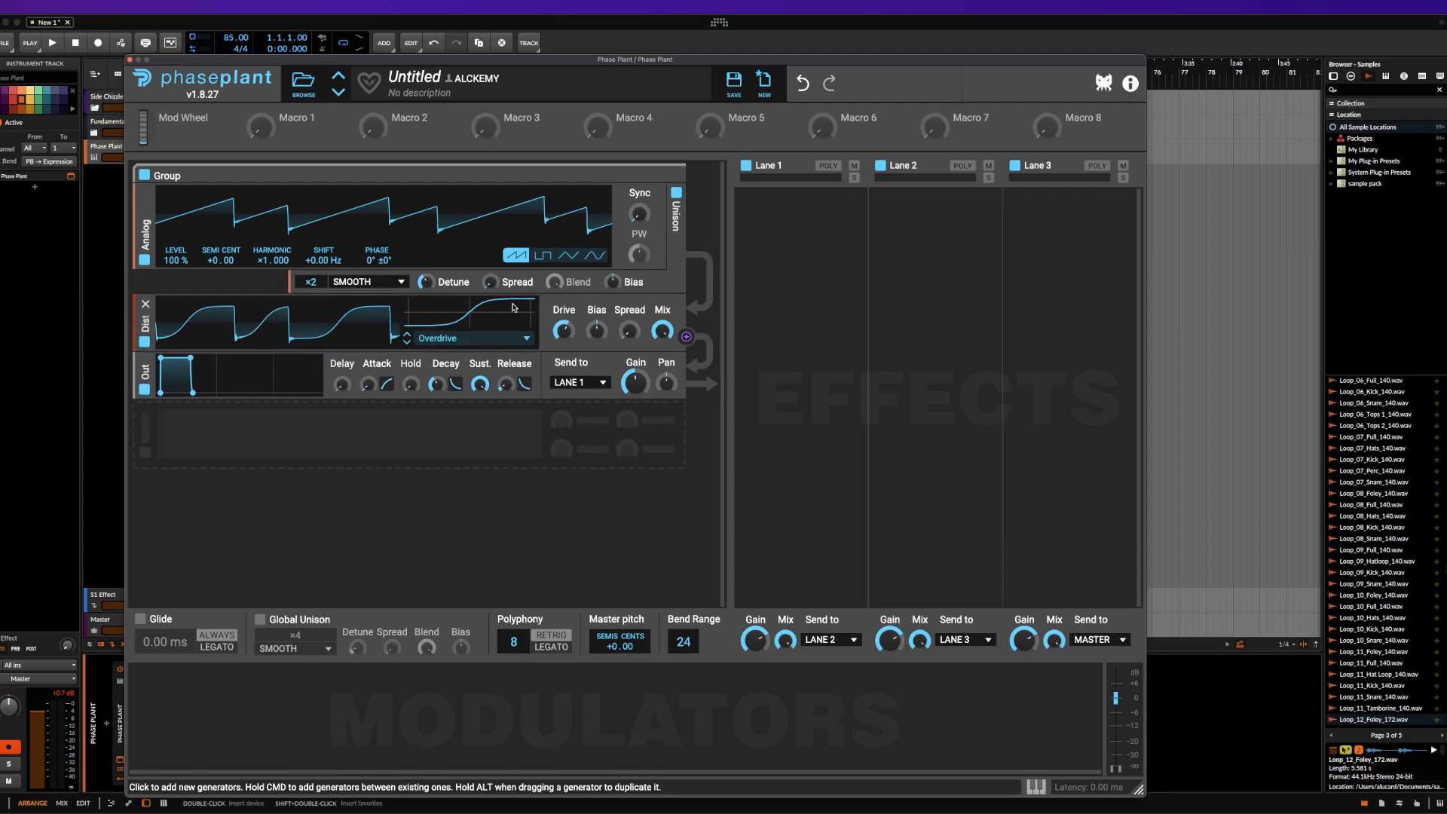
click(471, 338)
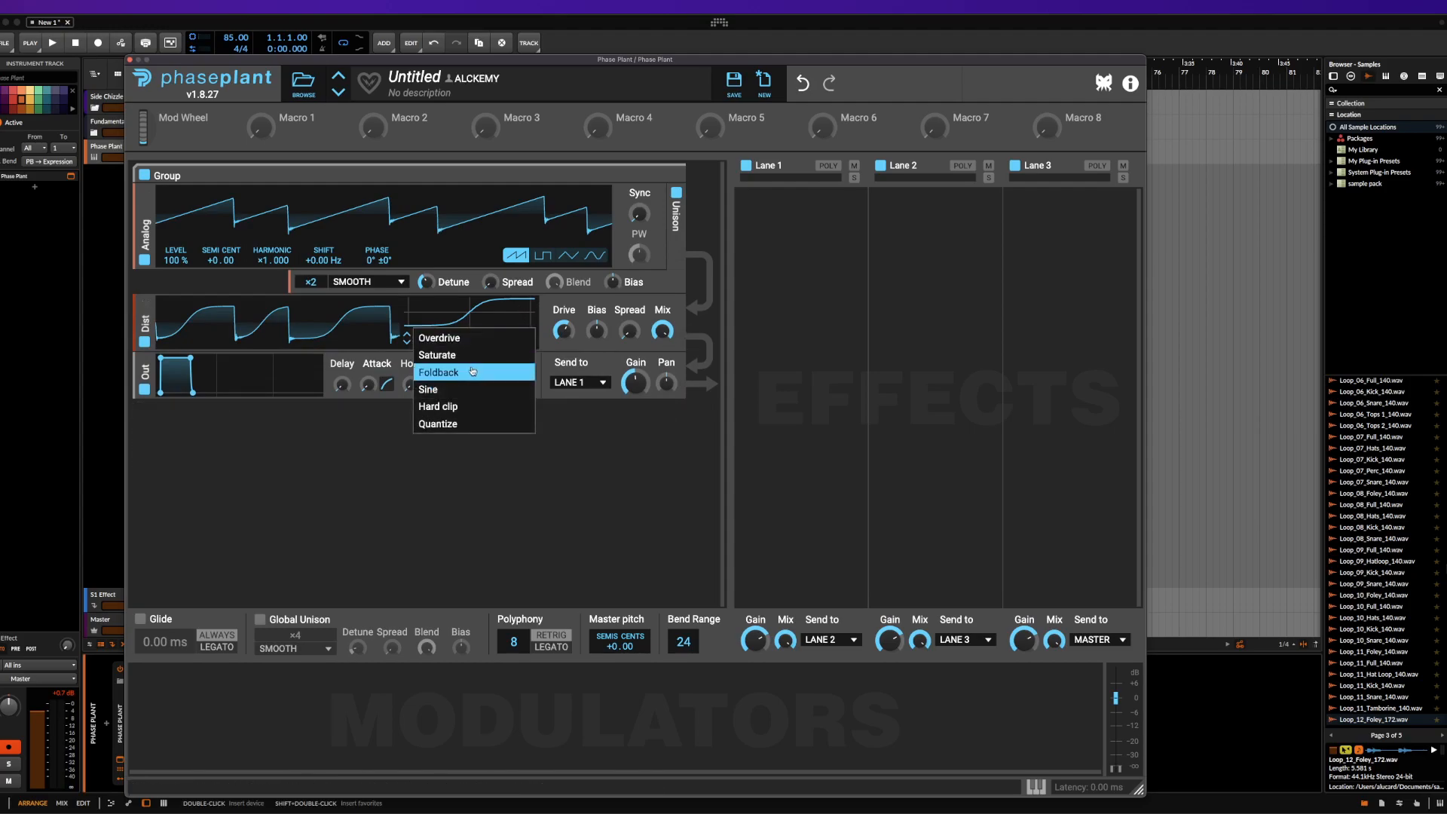
click(452, 352)
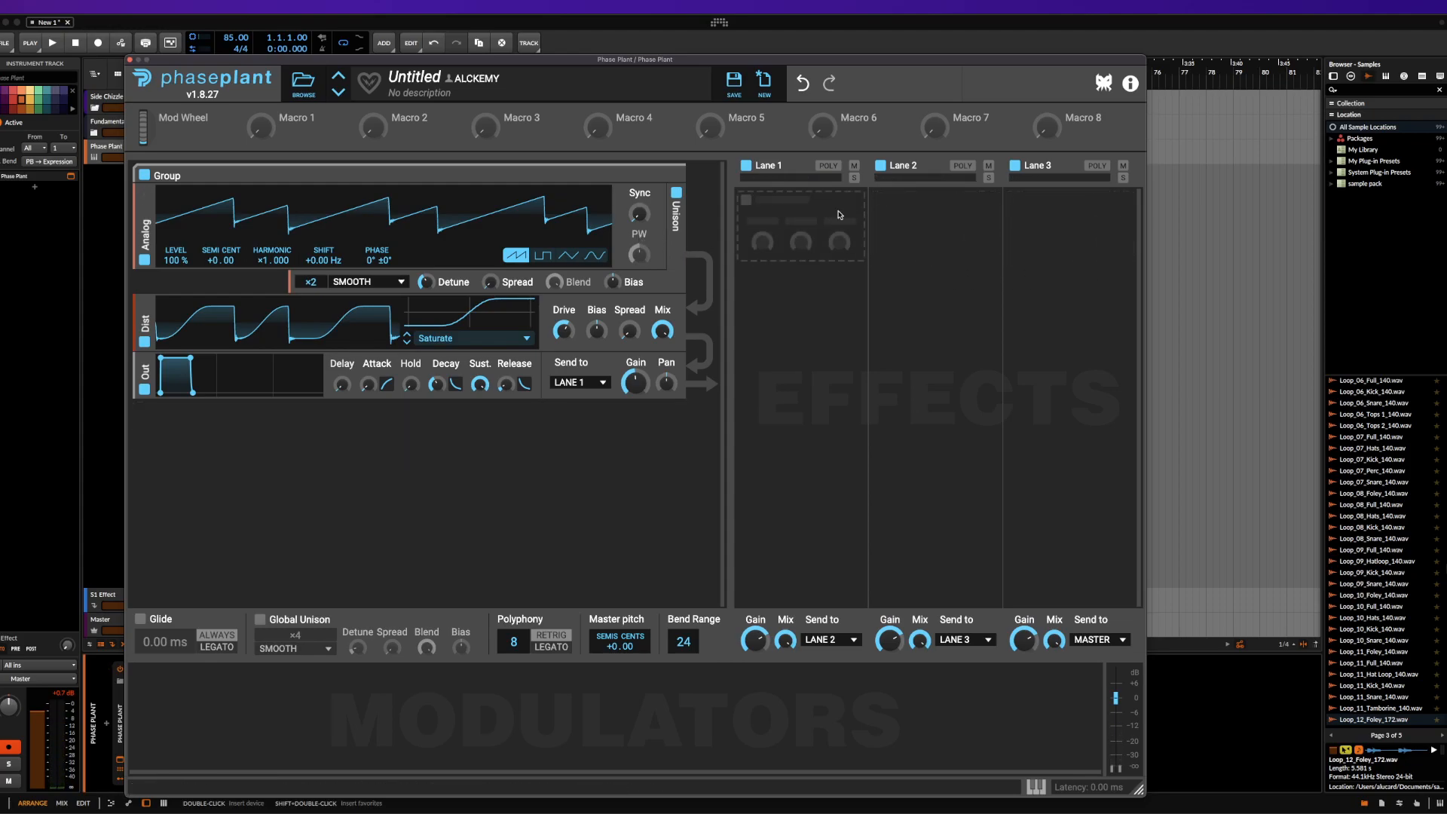
Add a low-pass Filter effect to Lane 1, set its slope to ×4 and adjust its cutoff
click(841, 214)
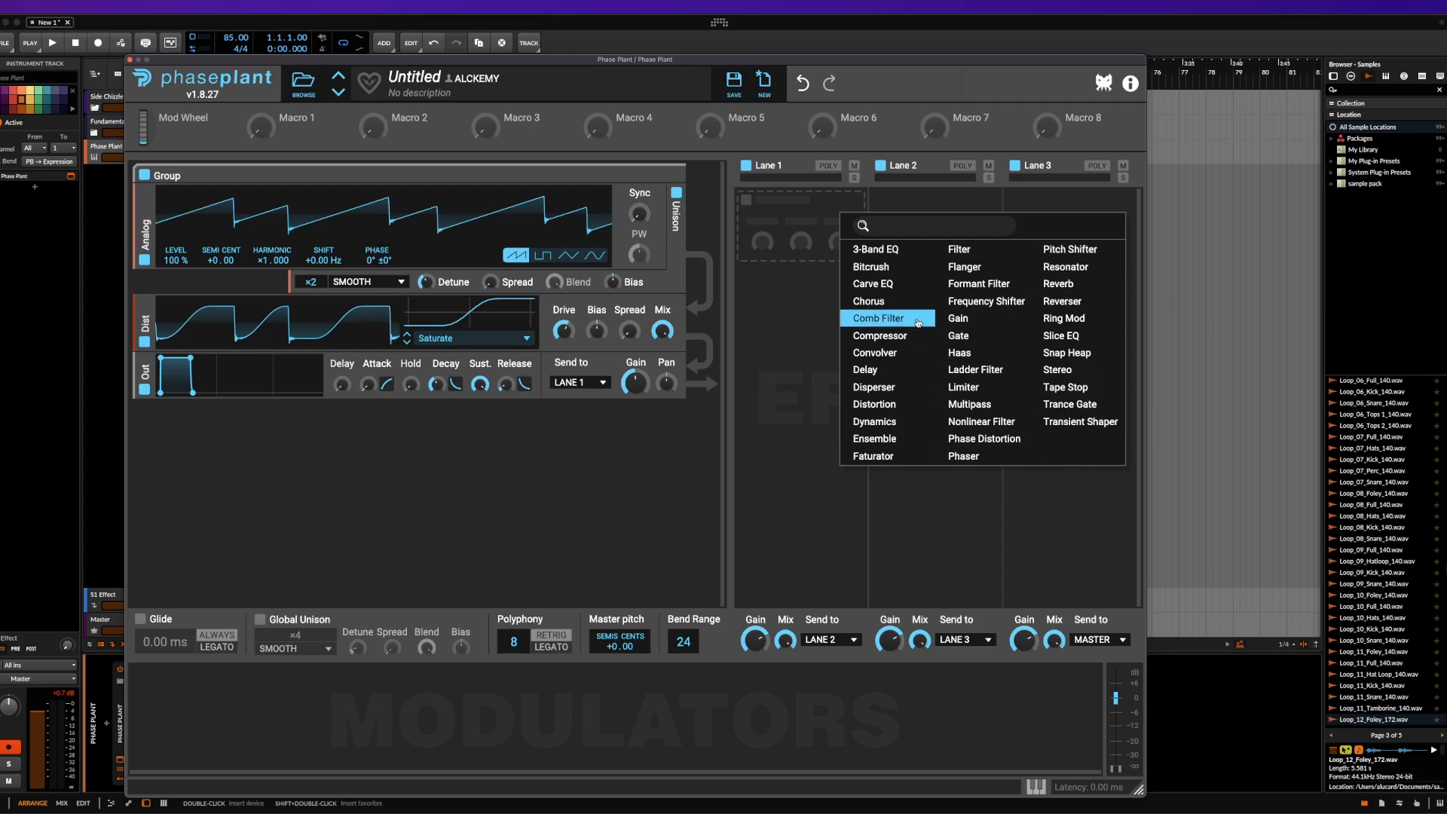
click(966, 257)
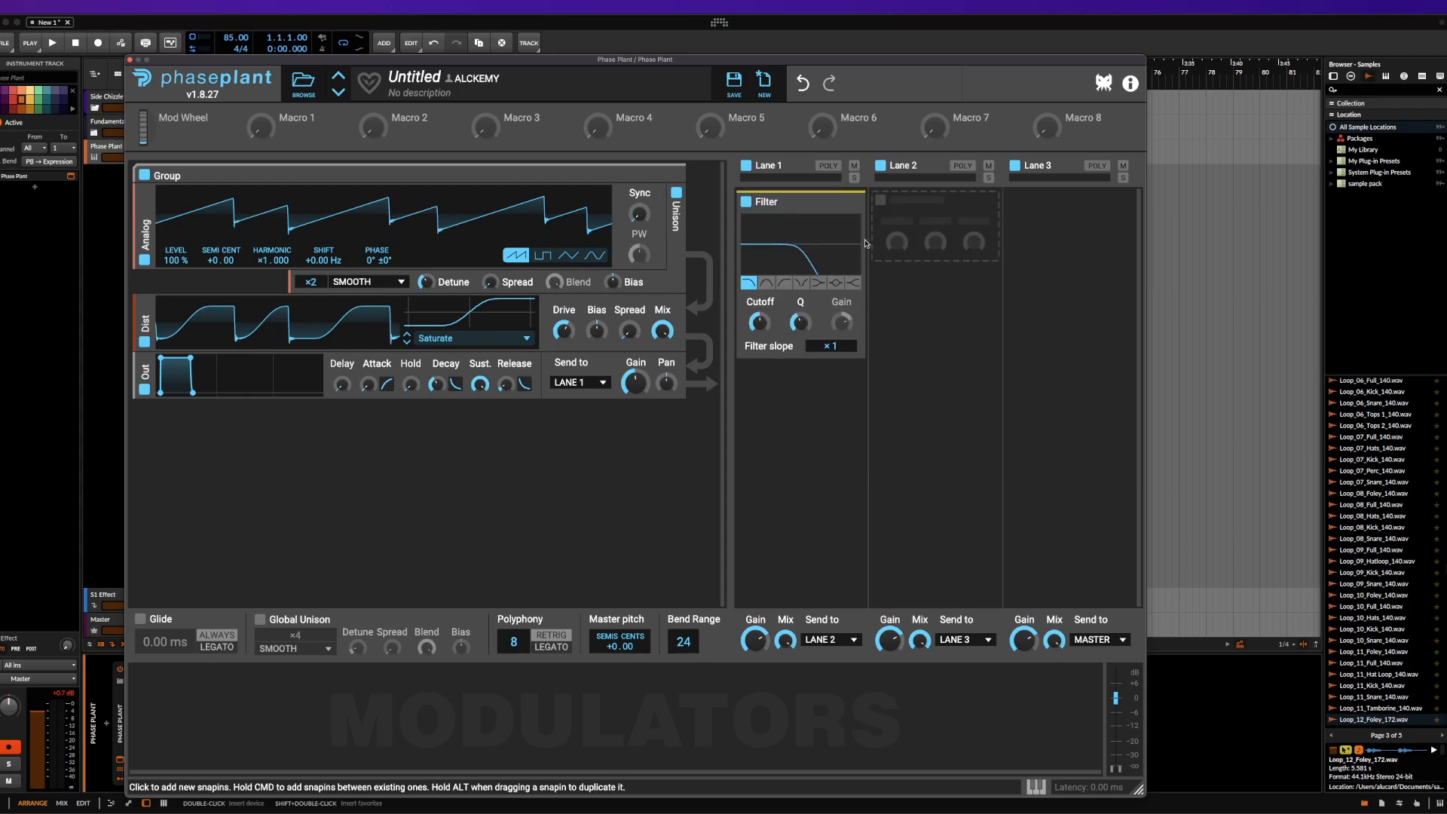
drag(832, 347, 760, 323)
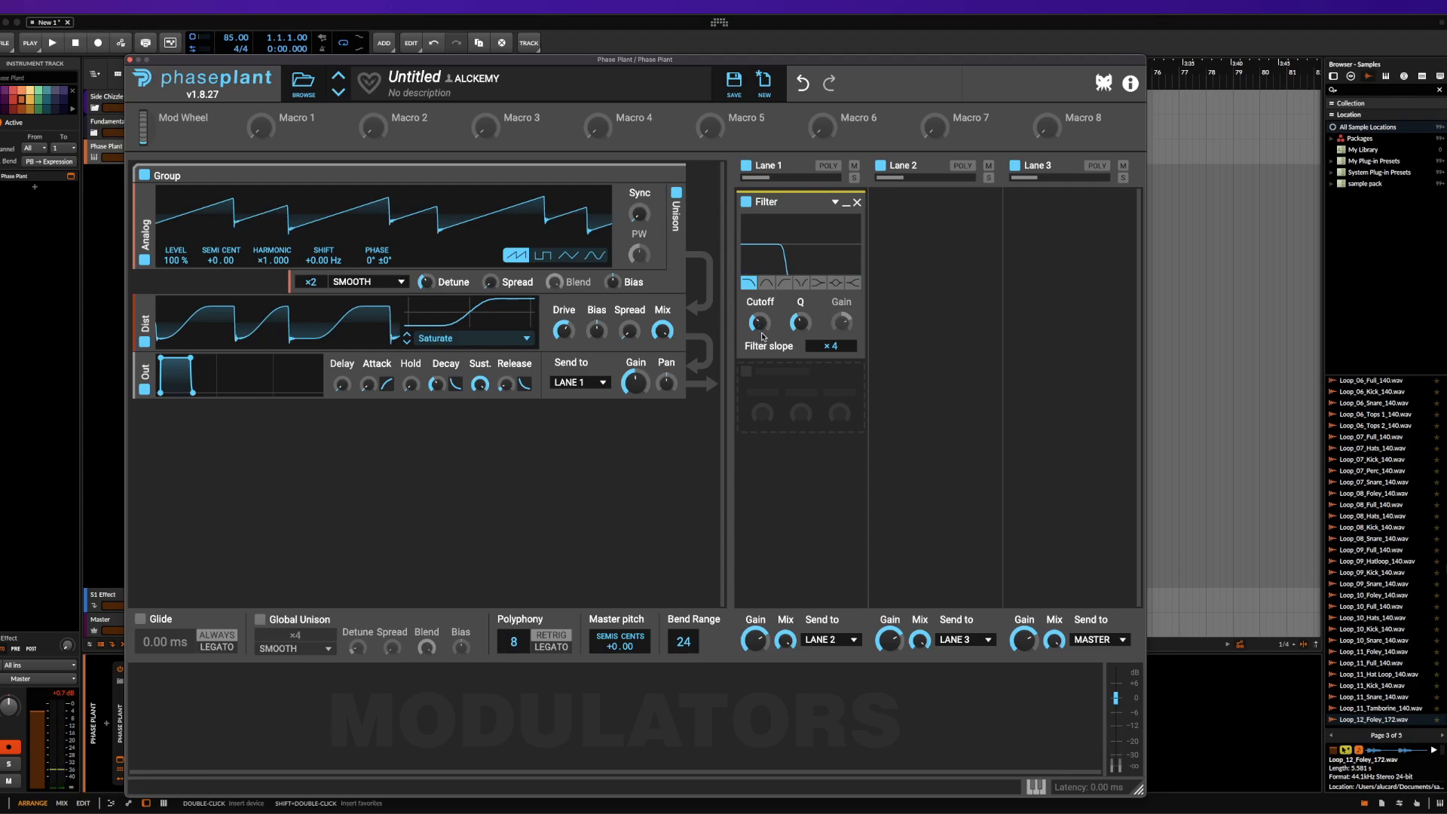
click(748, 282)
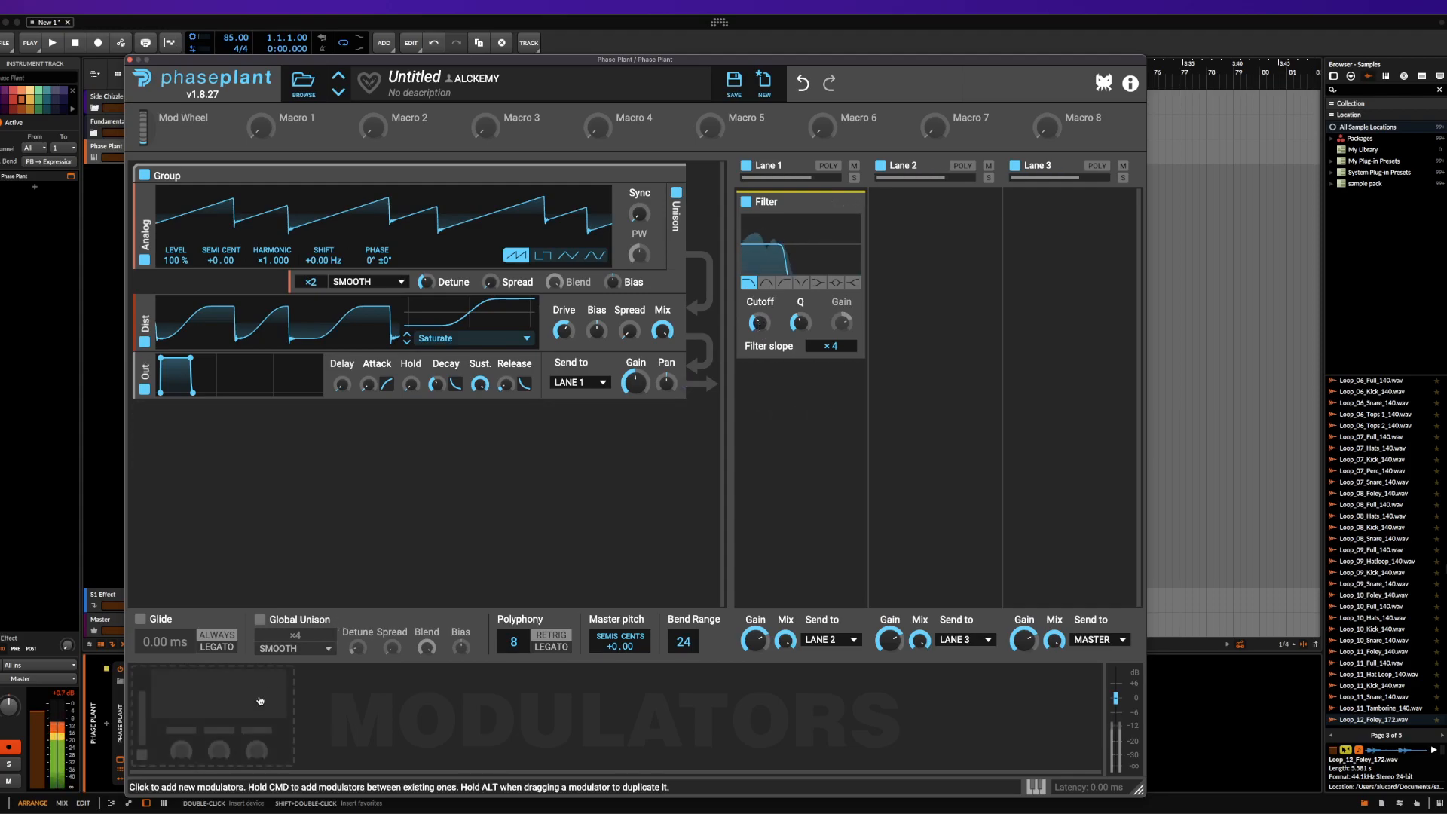
Add an LFO modulator, route it to the Lane 1 Filter's cutoff, and switch its rate to tempo sync
click(230, 679)
click(272, 749)
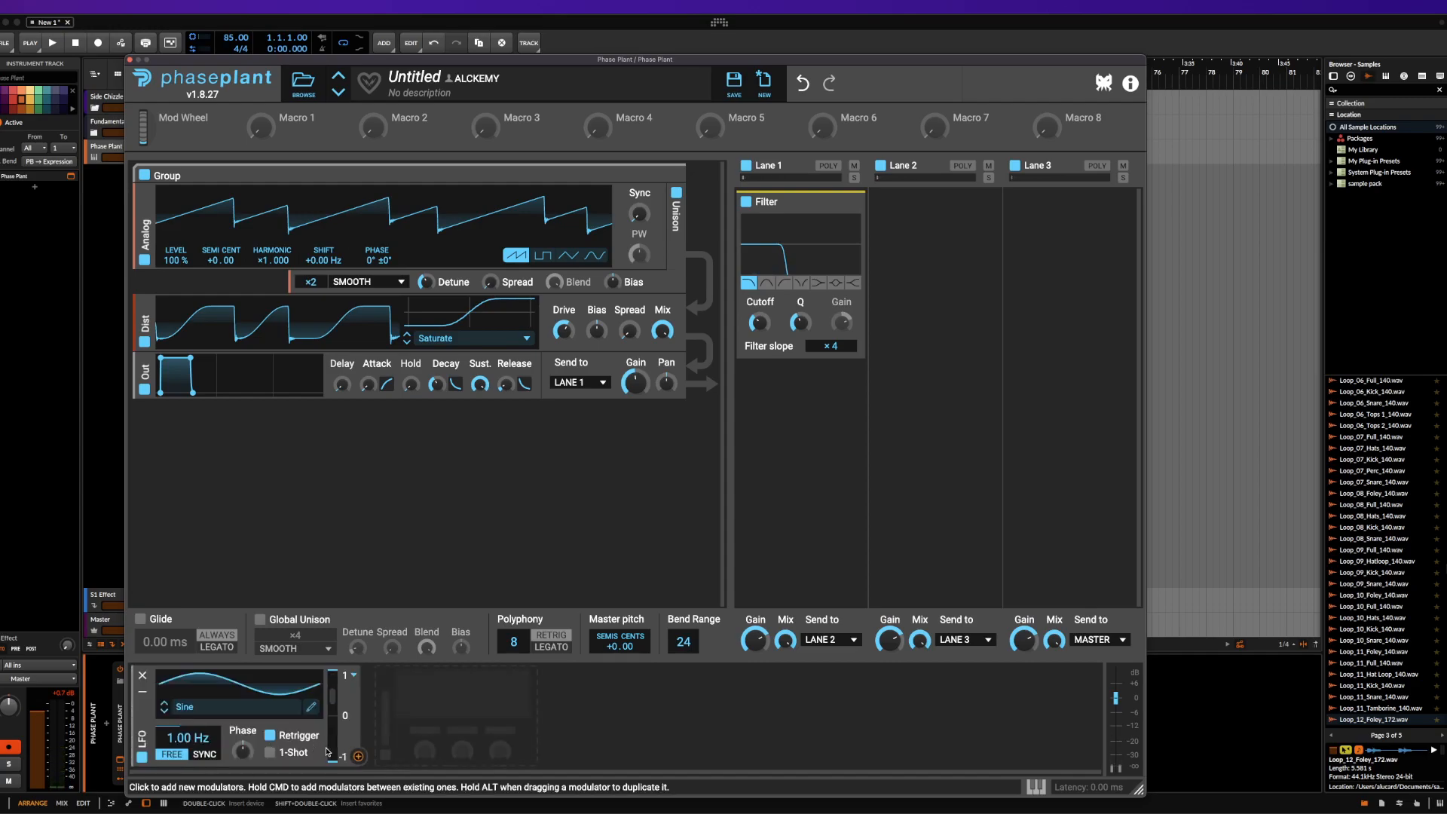
drag(359, 756, 759, 323)
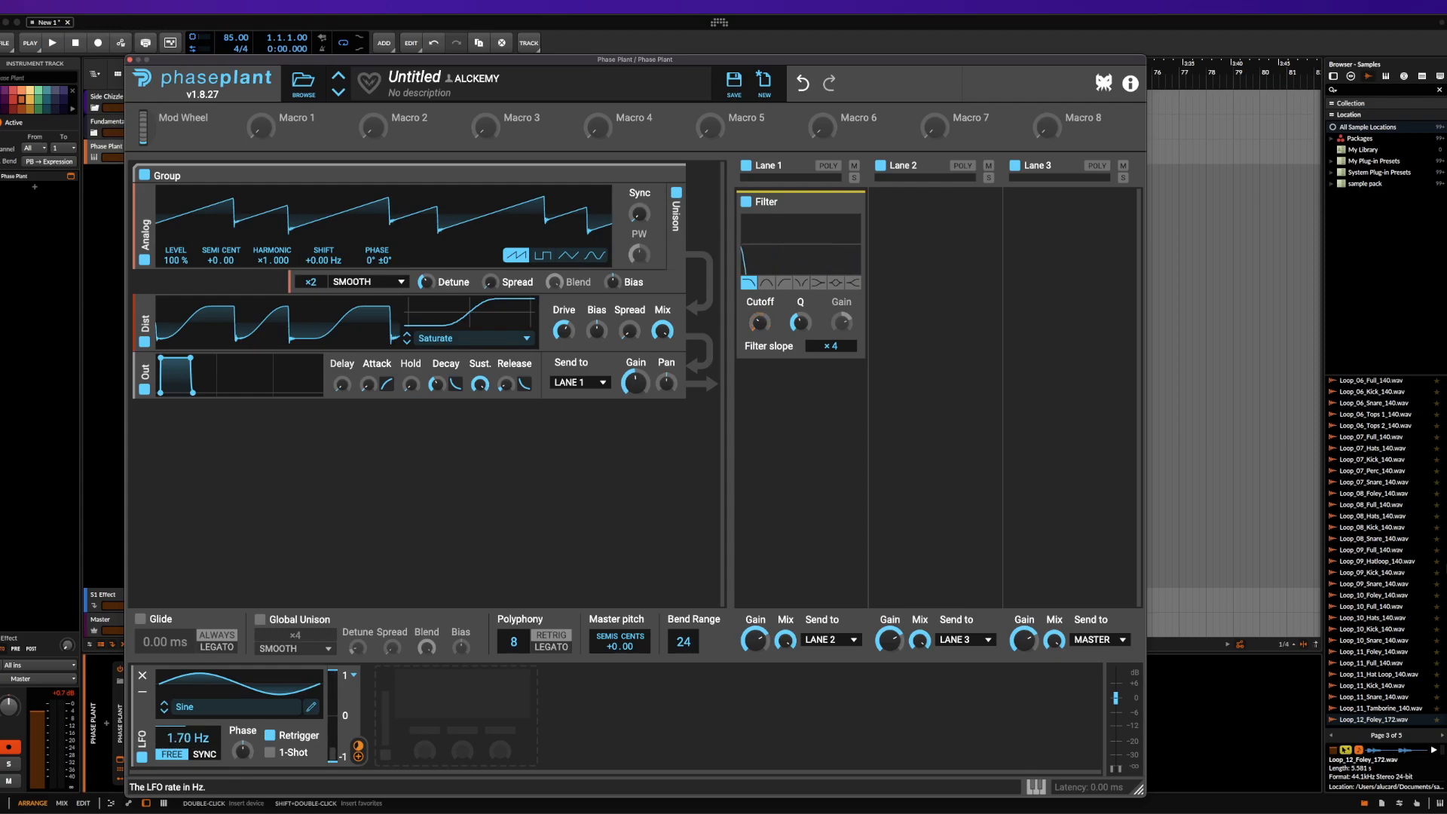
click(203, 754)
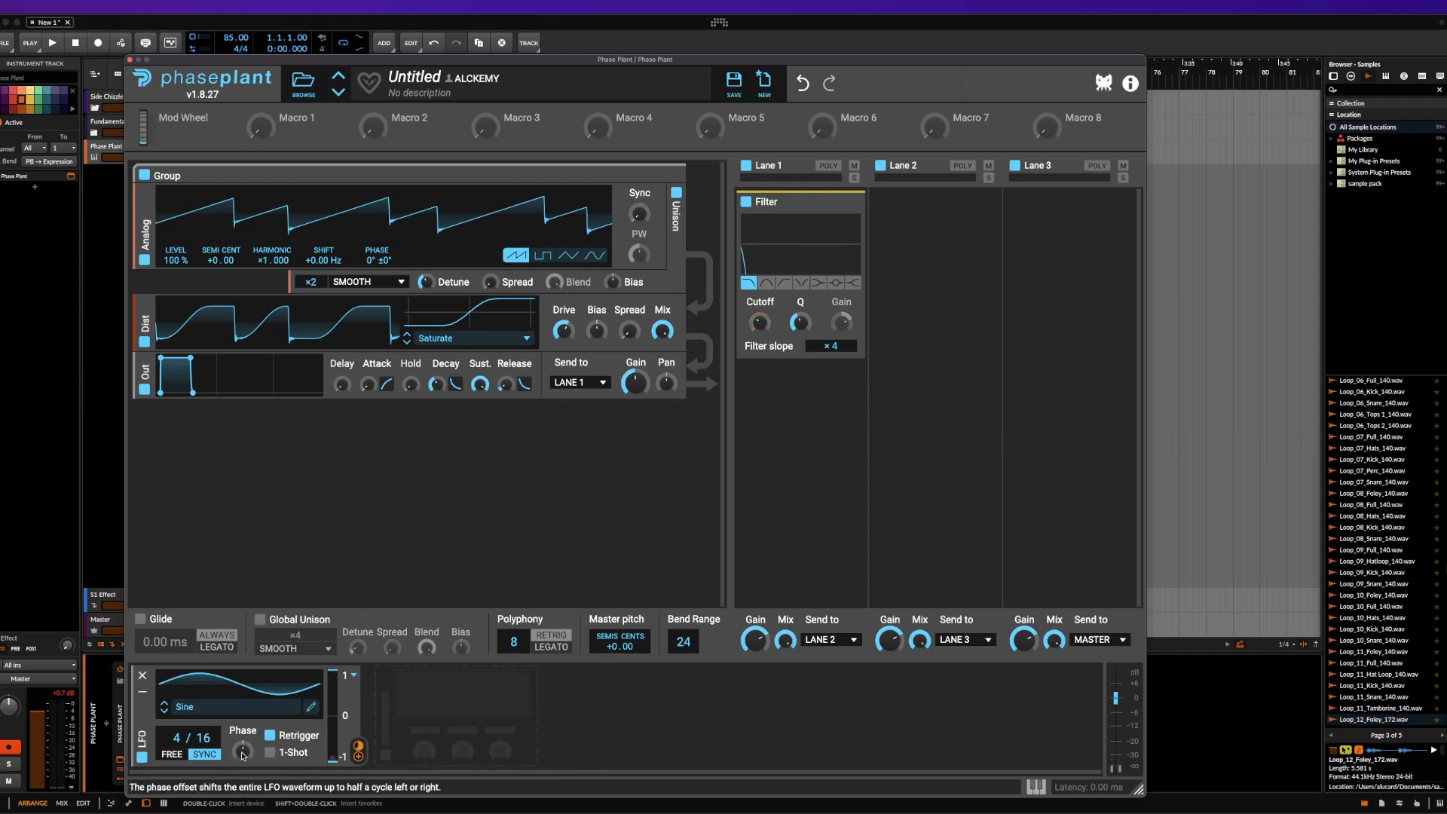
drag(242, 754, 242, 766)
Try the LFO's Unipolar output range and set it back to Bipolar
click(354, 676)
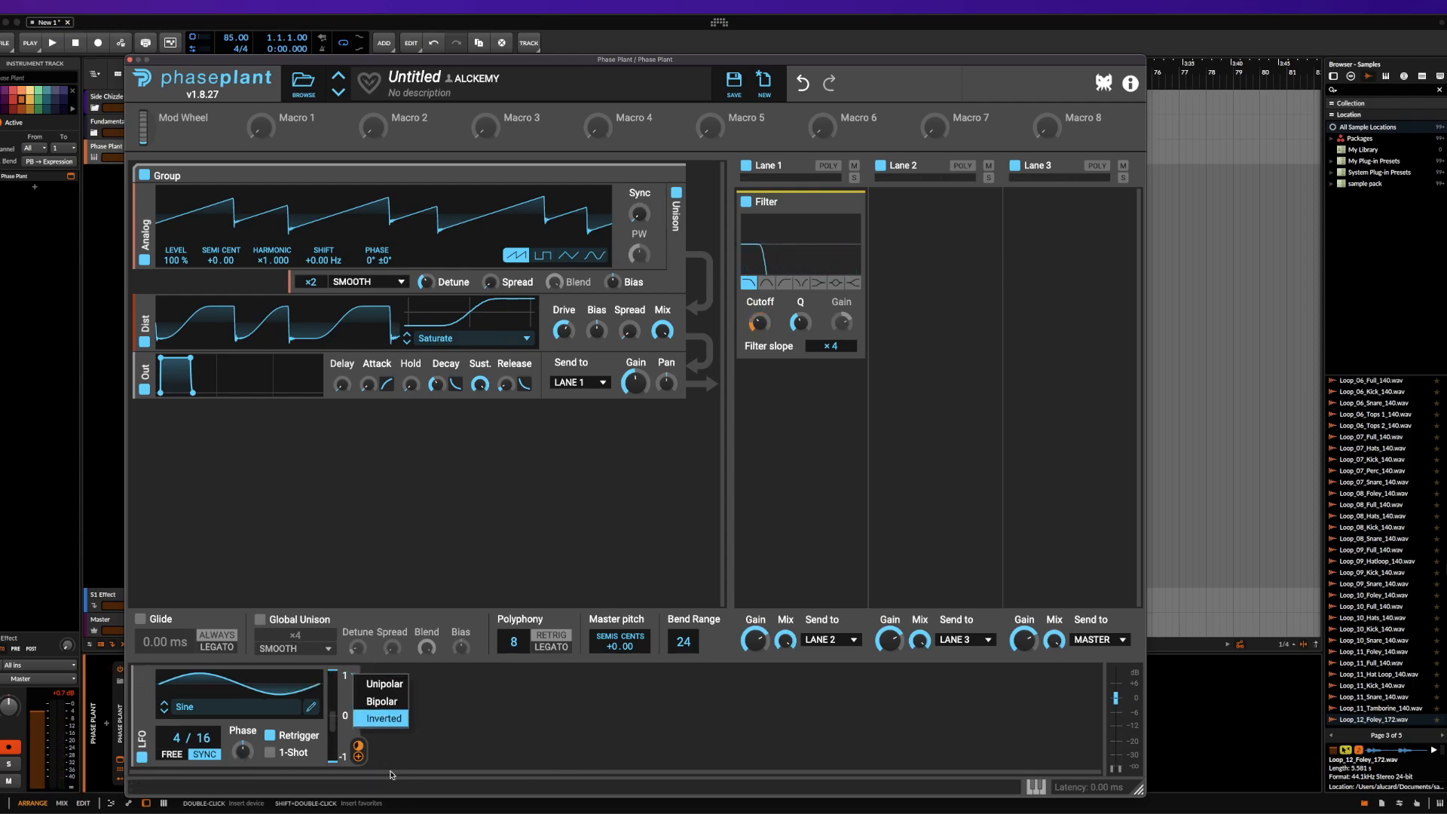
click(384, 690)
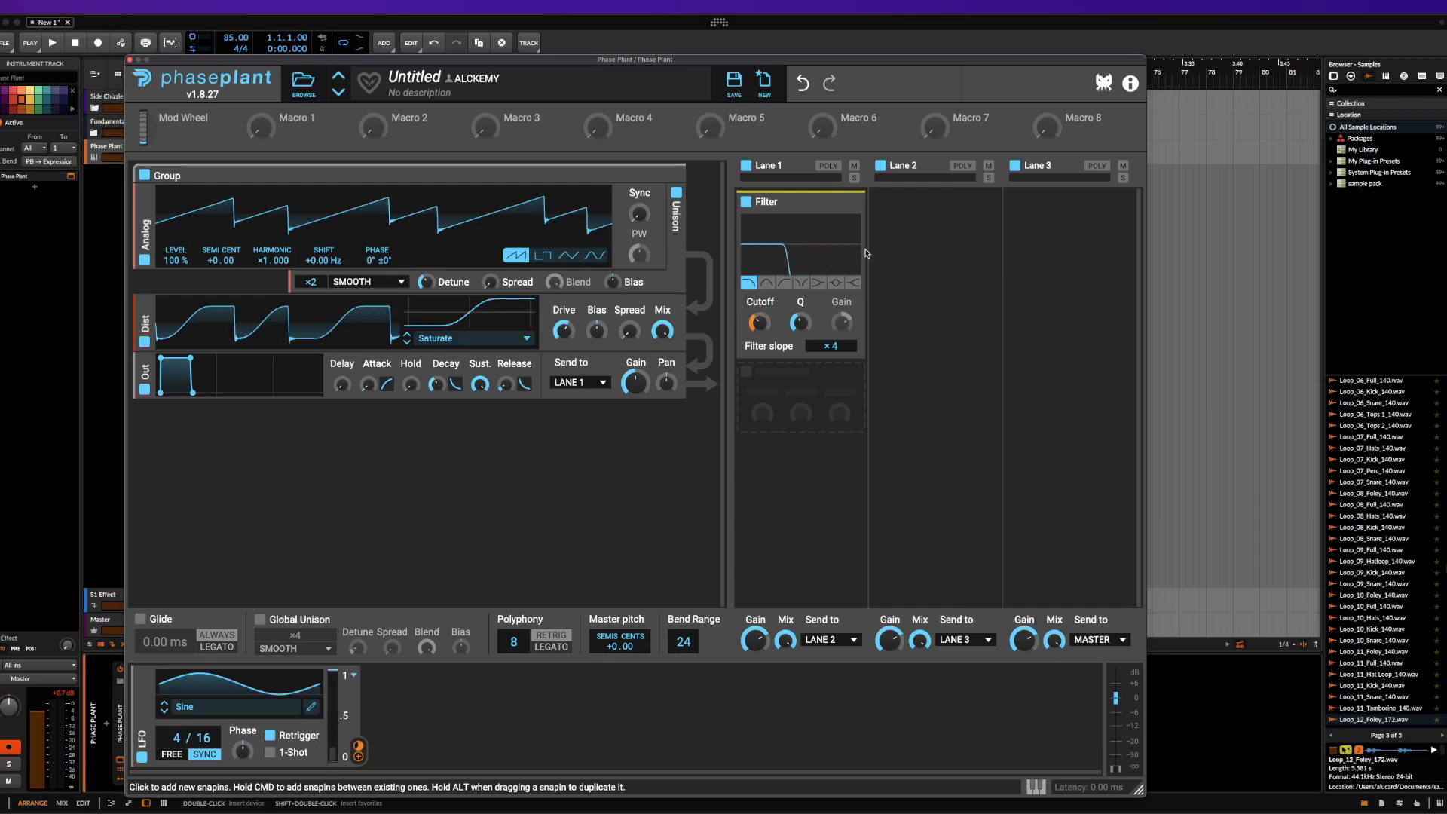
click(355, 676)
click(380, 685)
click(355, 676)
click(381, 701)
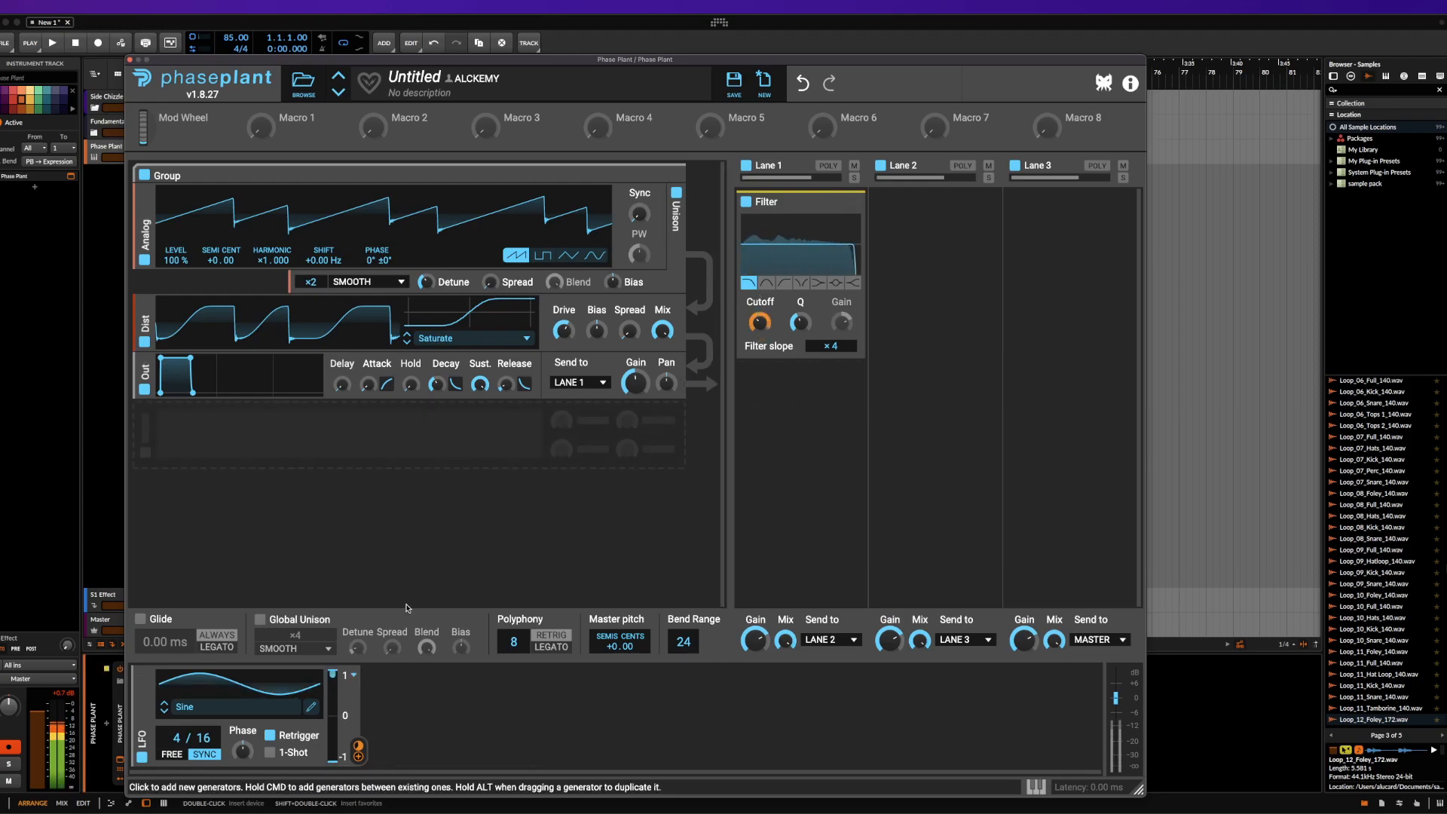
Open the LFO's shape for editing and reshape the sine curve with added and moved nodes
click(310, 709)
drag(391, 260, 443, 242)
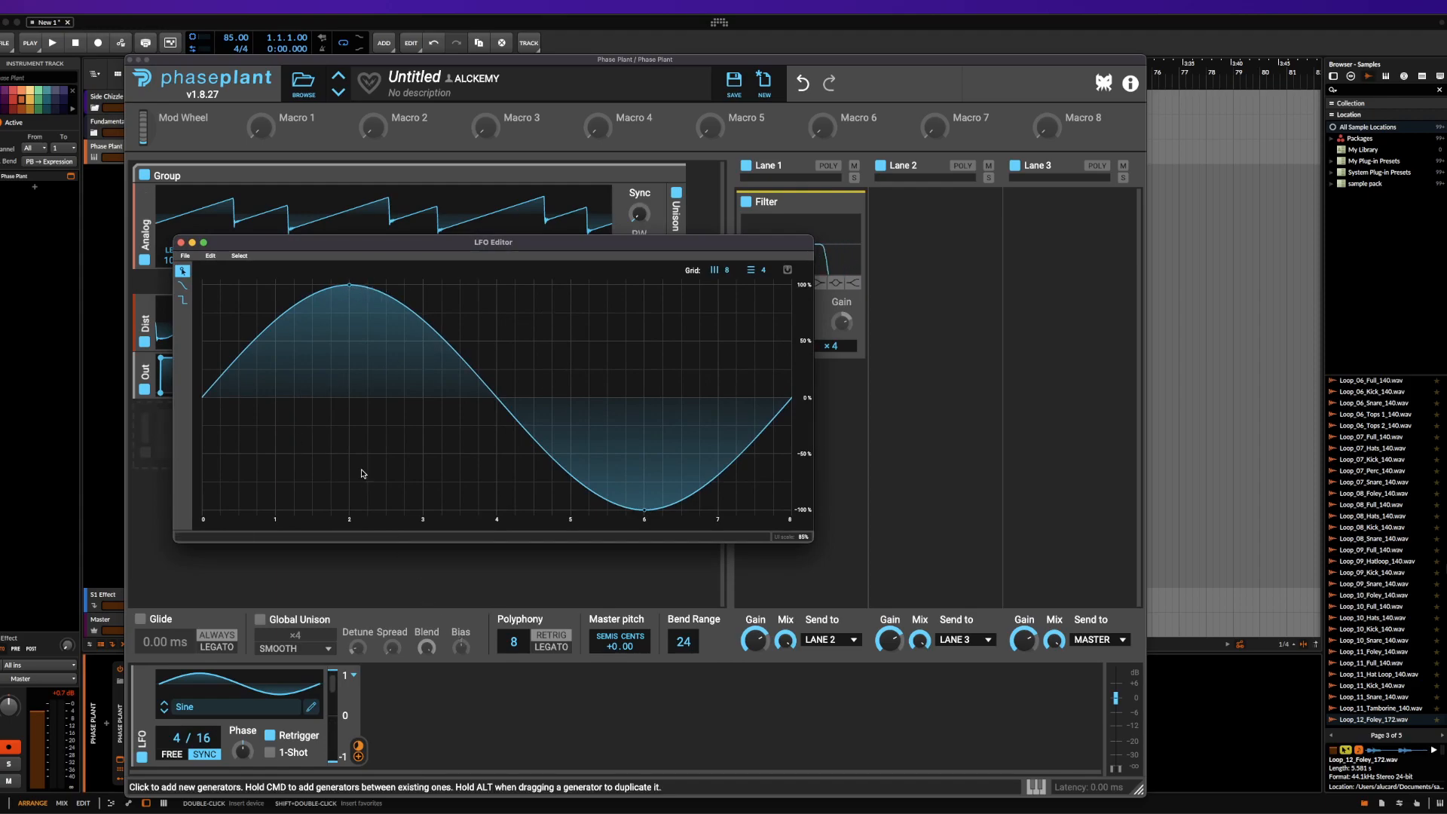
mouse_move(464, 357)
mouse_down()
mouse_move(413, 489)
mouse_move(471, 464)
mouse_move(578, 318)
mouse_move(538, 385)
mouse_move(541, 461)
mouse_move(472, 340)
mouse_up()
drag(500, 388, 413, 295)
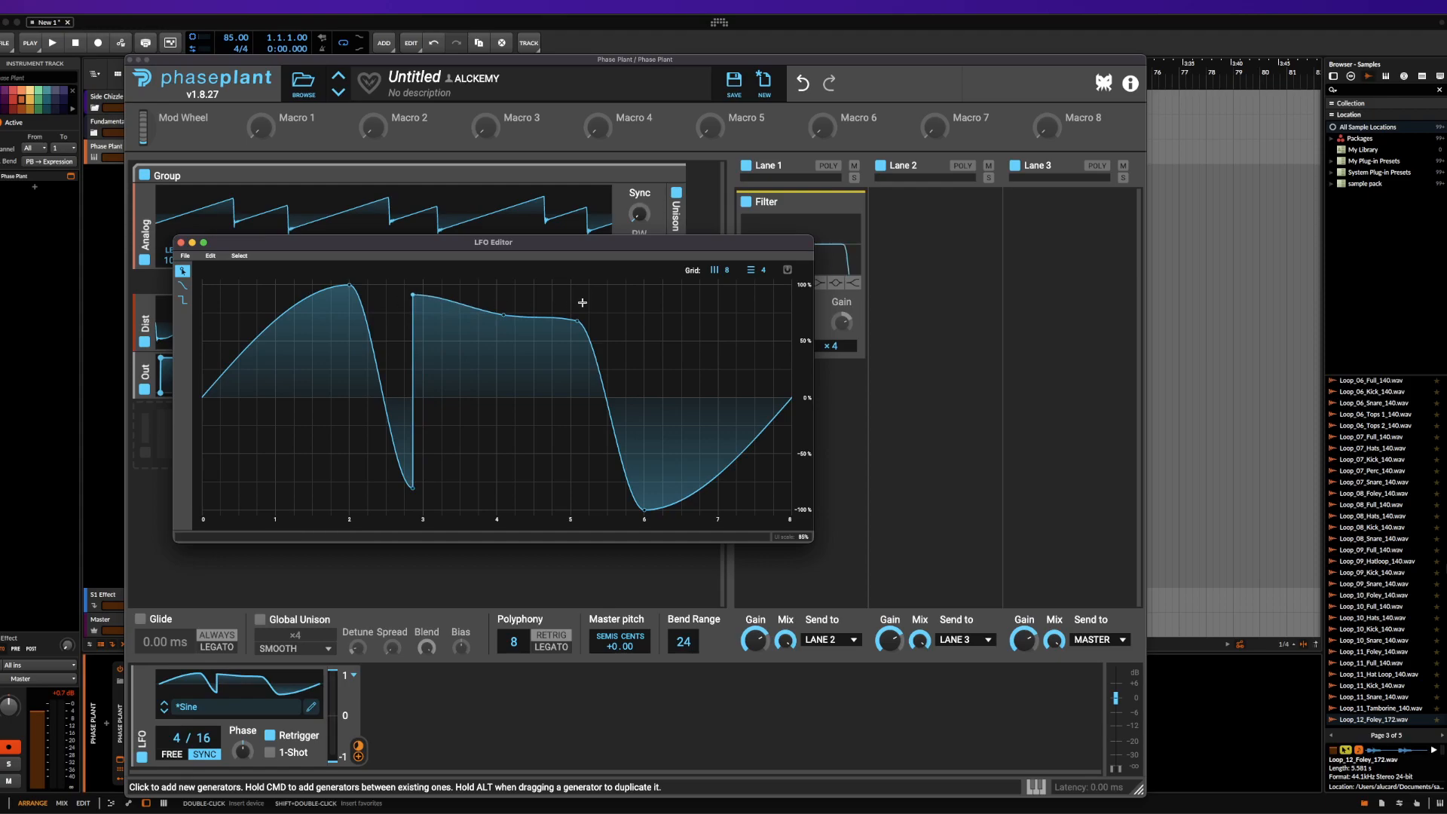
drag(578, 323, 655, 295)
drag(742, 443, 703, 326)
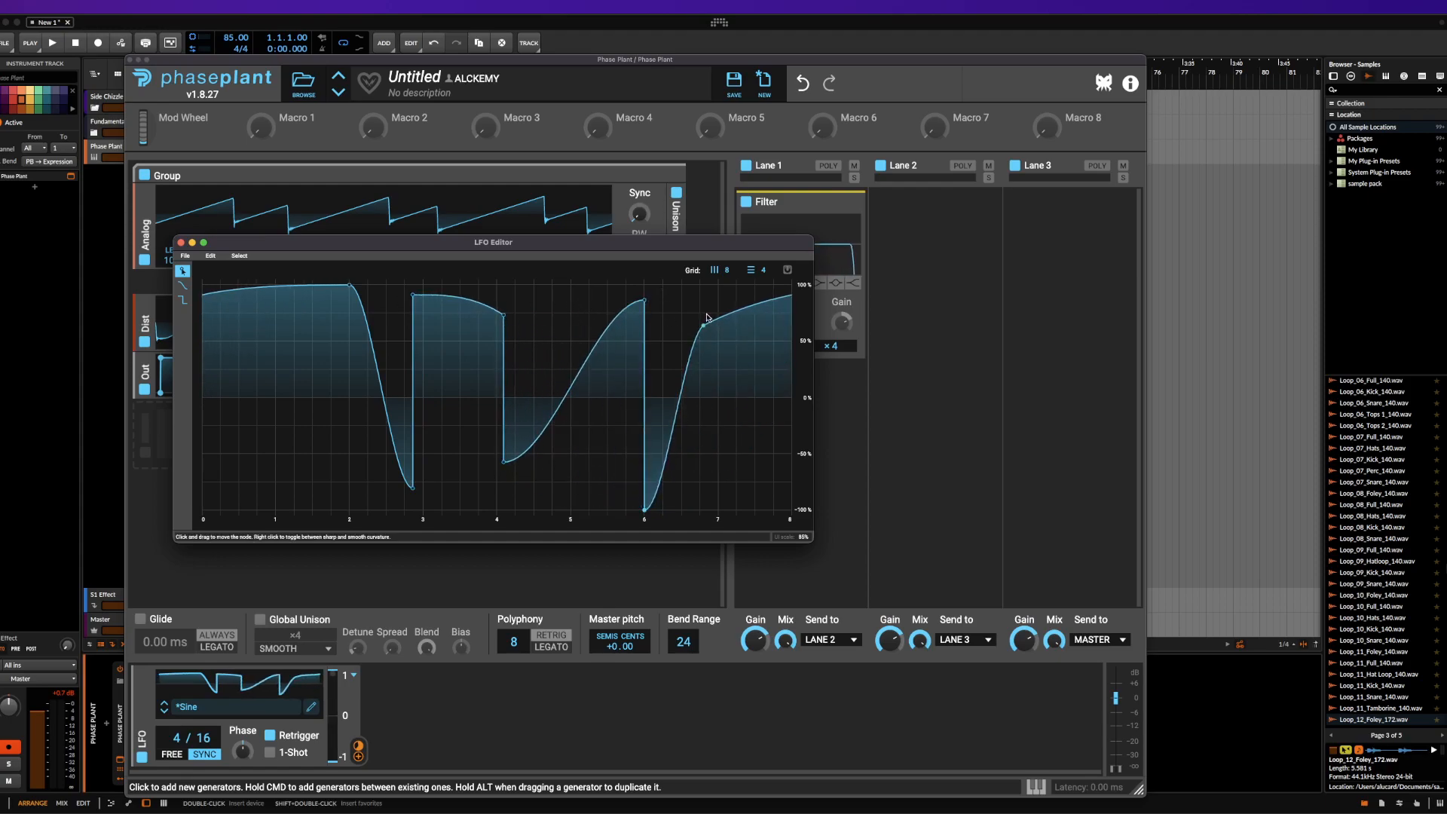
Set the LFO Editor grid to 48 by 48, enable grid snapping, and reposition several curve nodes
drag(717, 232, 719, 208)
drag(757, 270, 757, 205)
drag(782, 295, 768, 445)
click(343, 507)
drag(341, 511, 226, 332)
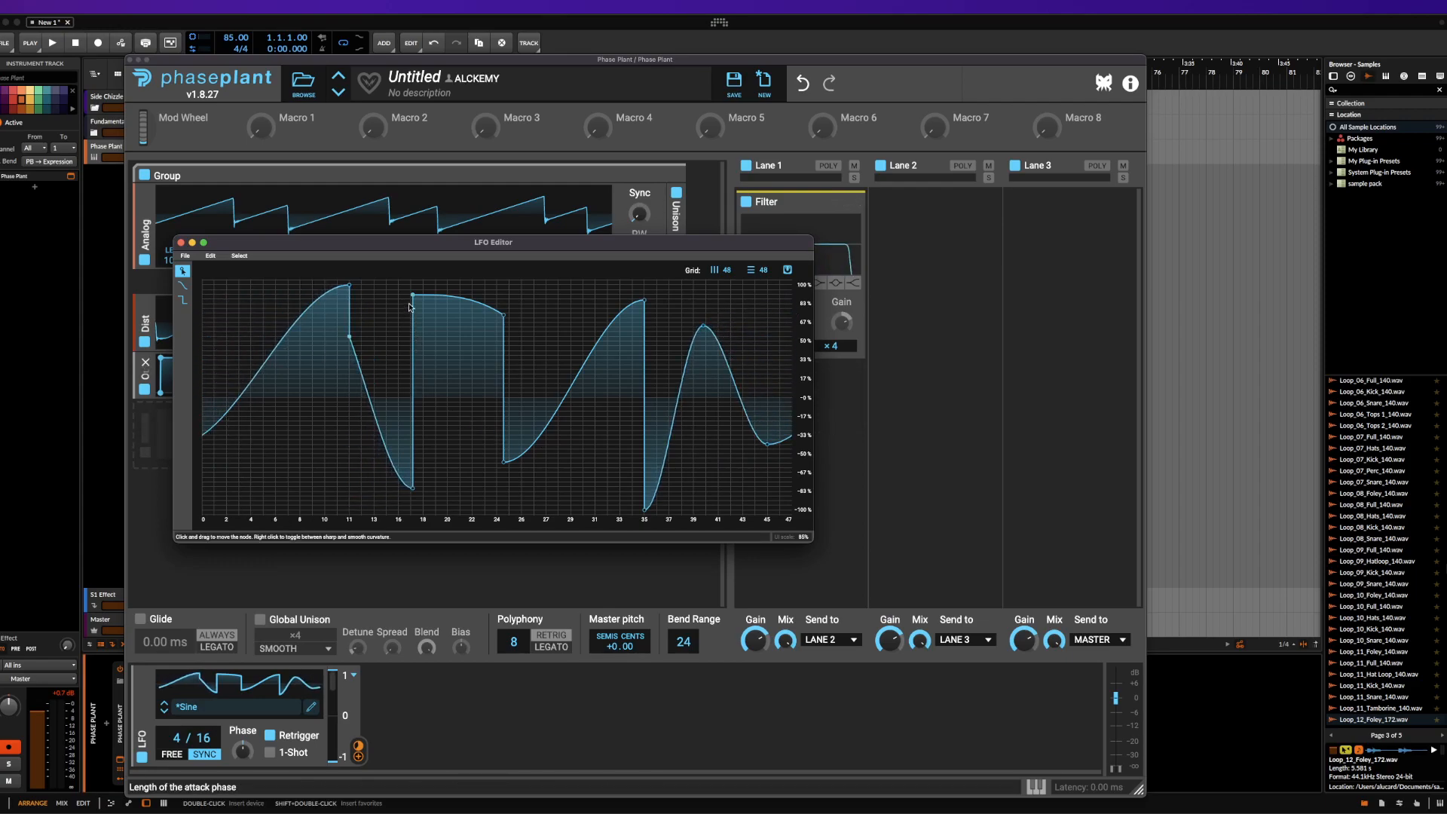
drag(413, 295, 473, 393)
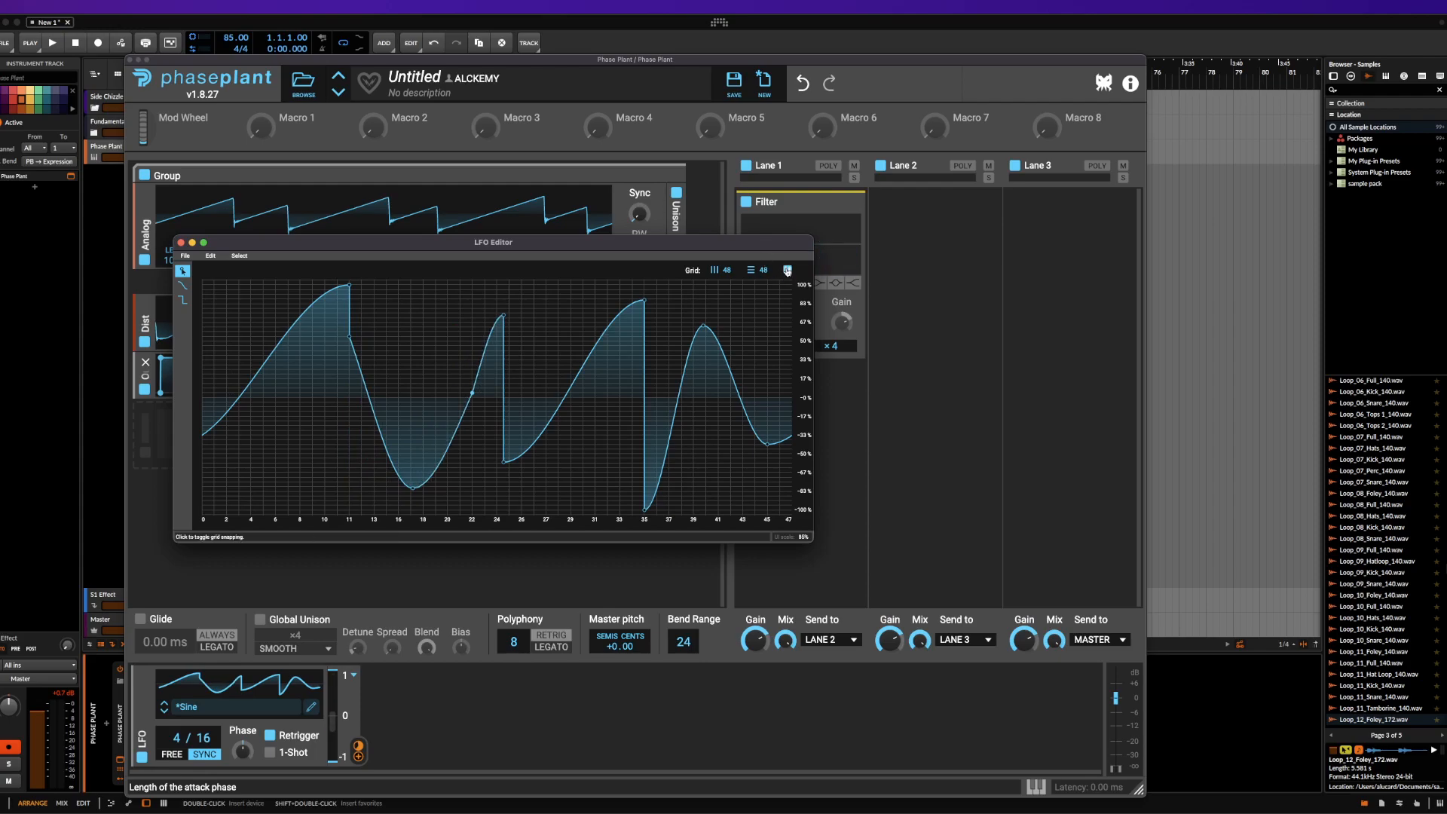
Draw over the LFO curve with the line tool and the step tool, and close the LFO Editor
click(182, 285)
mouse_move(276, 336)
mouse_down()
mouse_move(323, 397)
mouse_move(474, 439)
mouse_move(645, 431)
mouse_move(791, 340)
mouse_up()
click(182, 300)
mouse_move(227, 313)
mouse_down()
mouse_move(336, 340)
mouse_move(331, 486)
mouse_move(481, 442)
mouse_move(528, 487)
mouse_move(642, 501)
mouse_move(701, 294)
mouse_move(720, 501)
mouse_move(788, 329)
mouse_up()
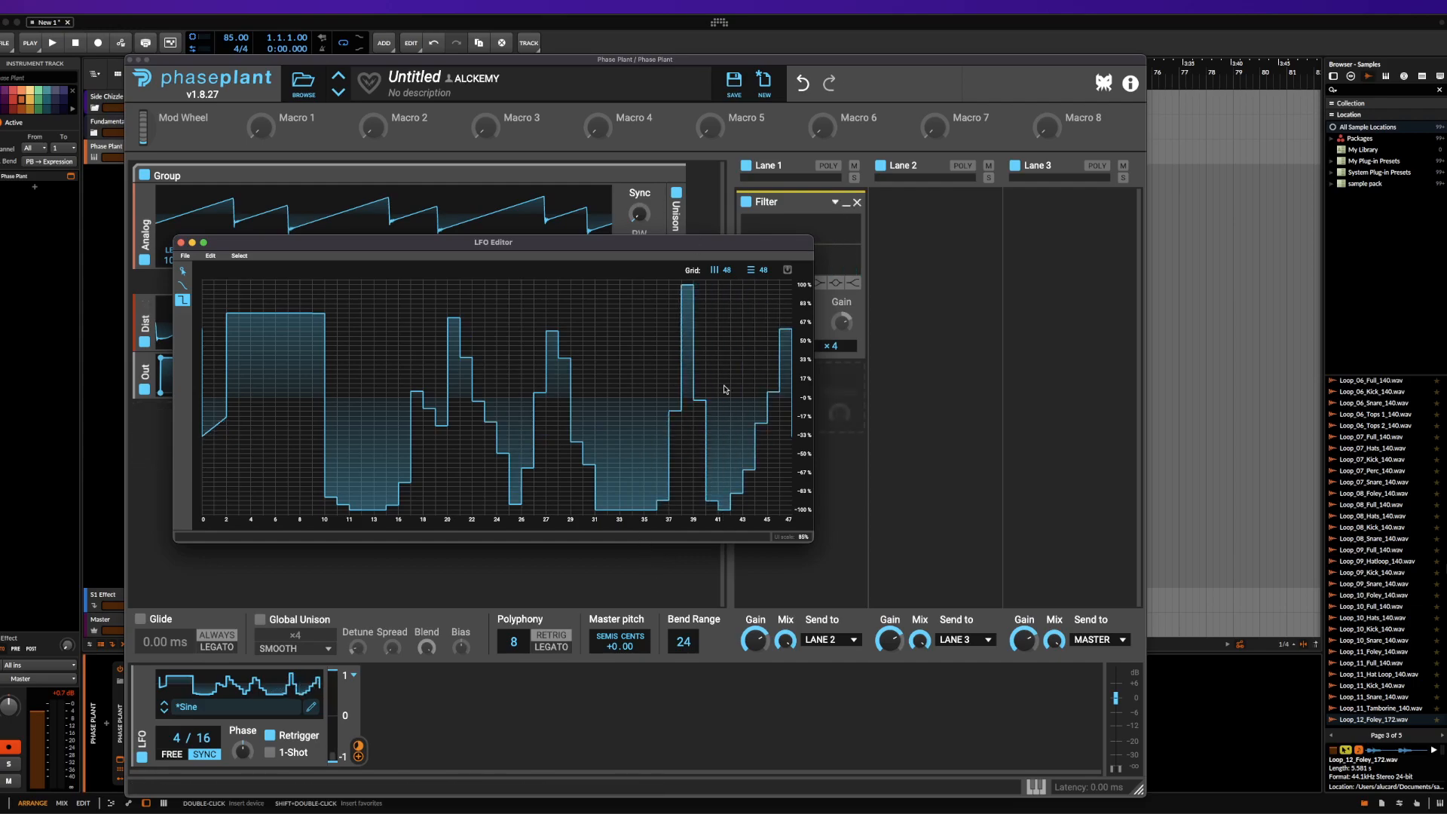
click(180, 242)
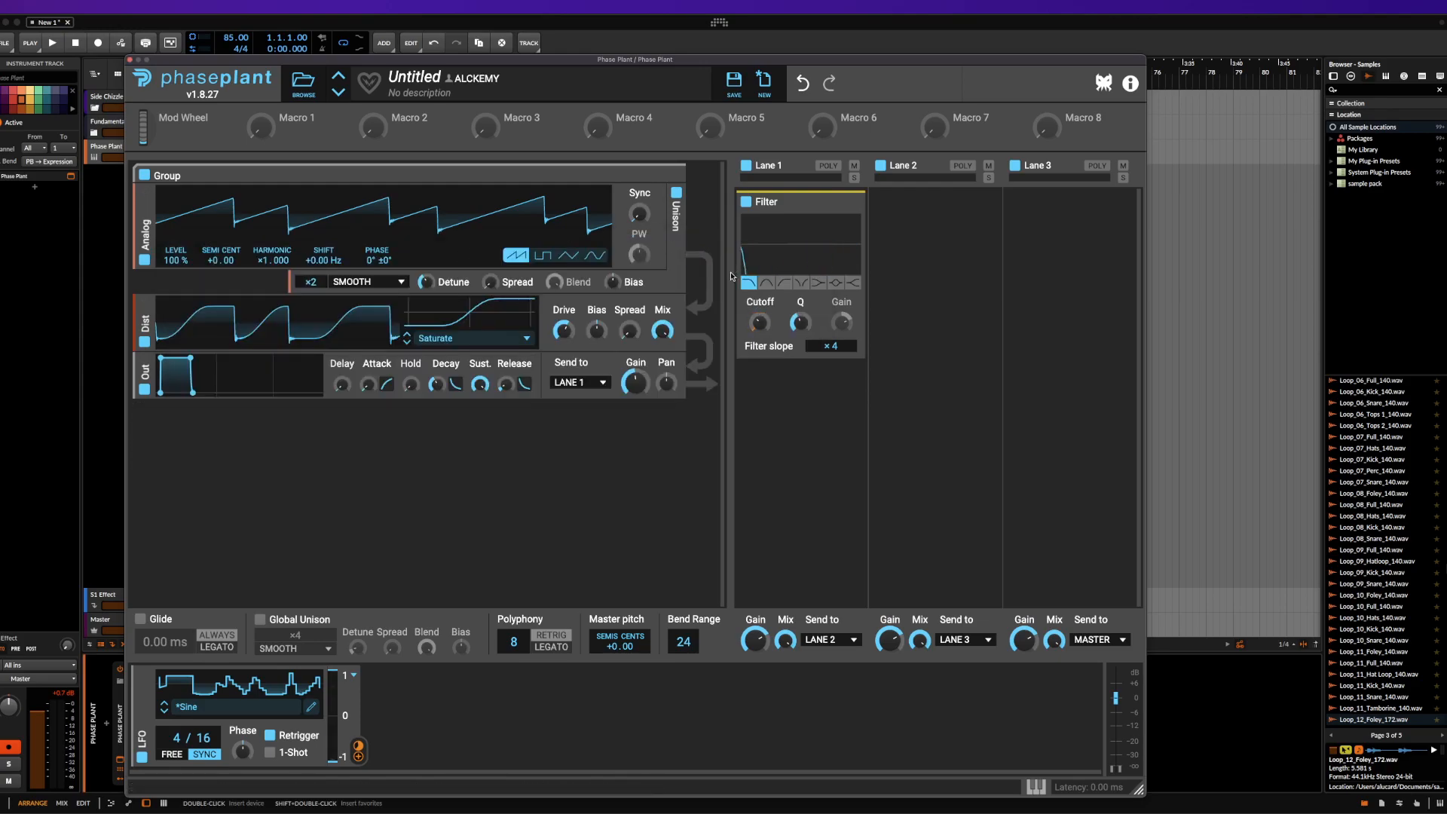
Set the LFO's synced rate to 24/4 and load the ARPORP shape from the User presets
scroll(179, 742, up, 18)
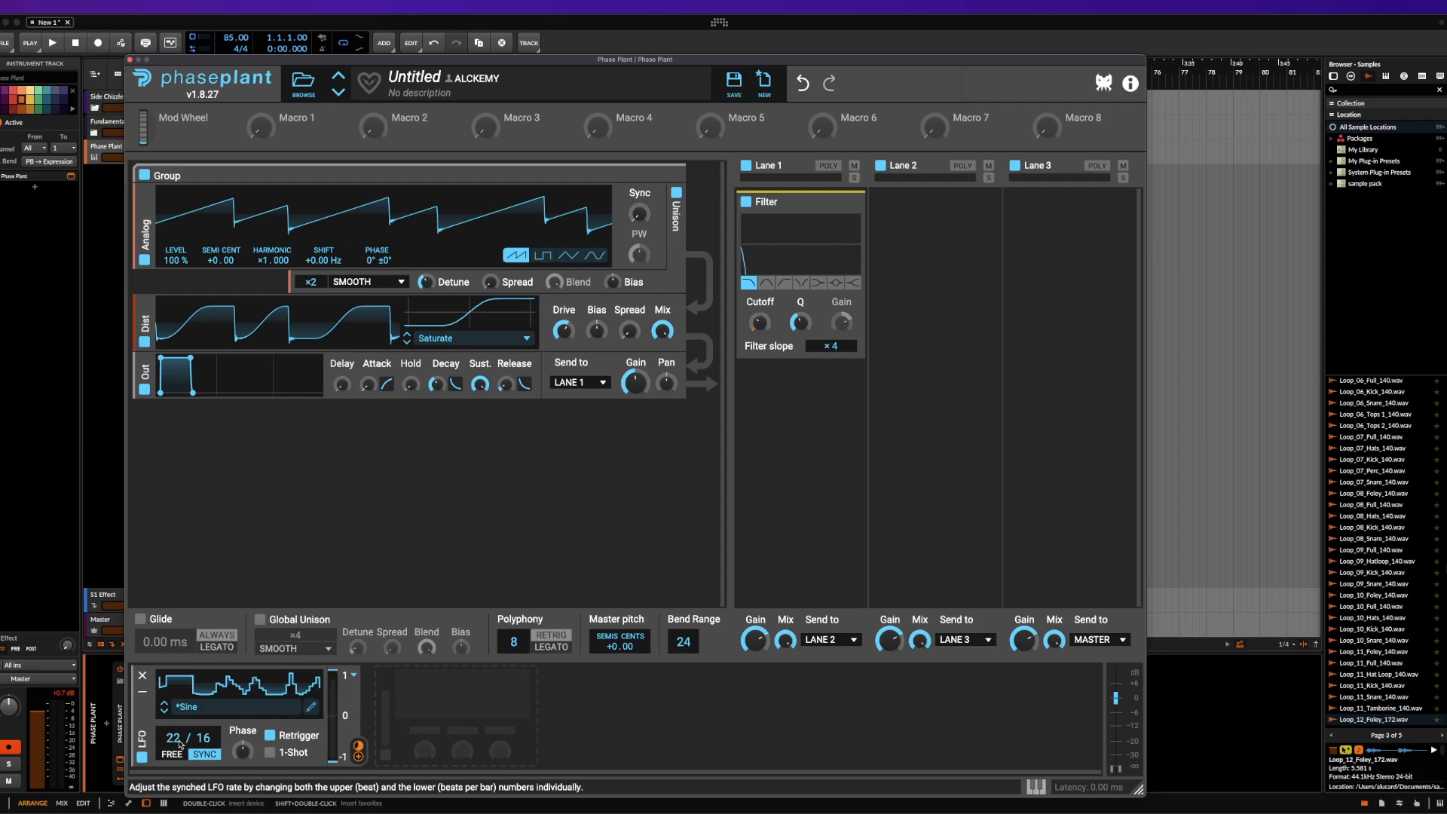
scroll(208, 742, down, 2)
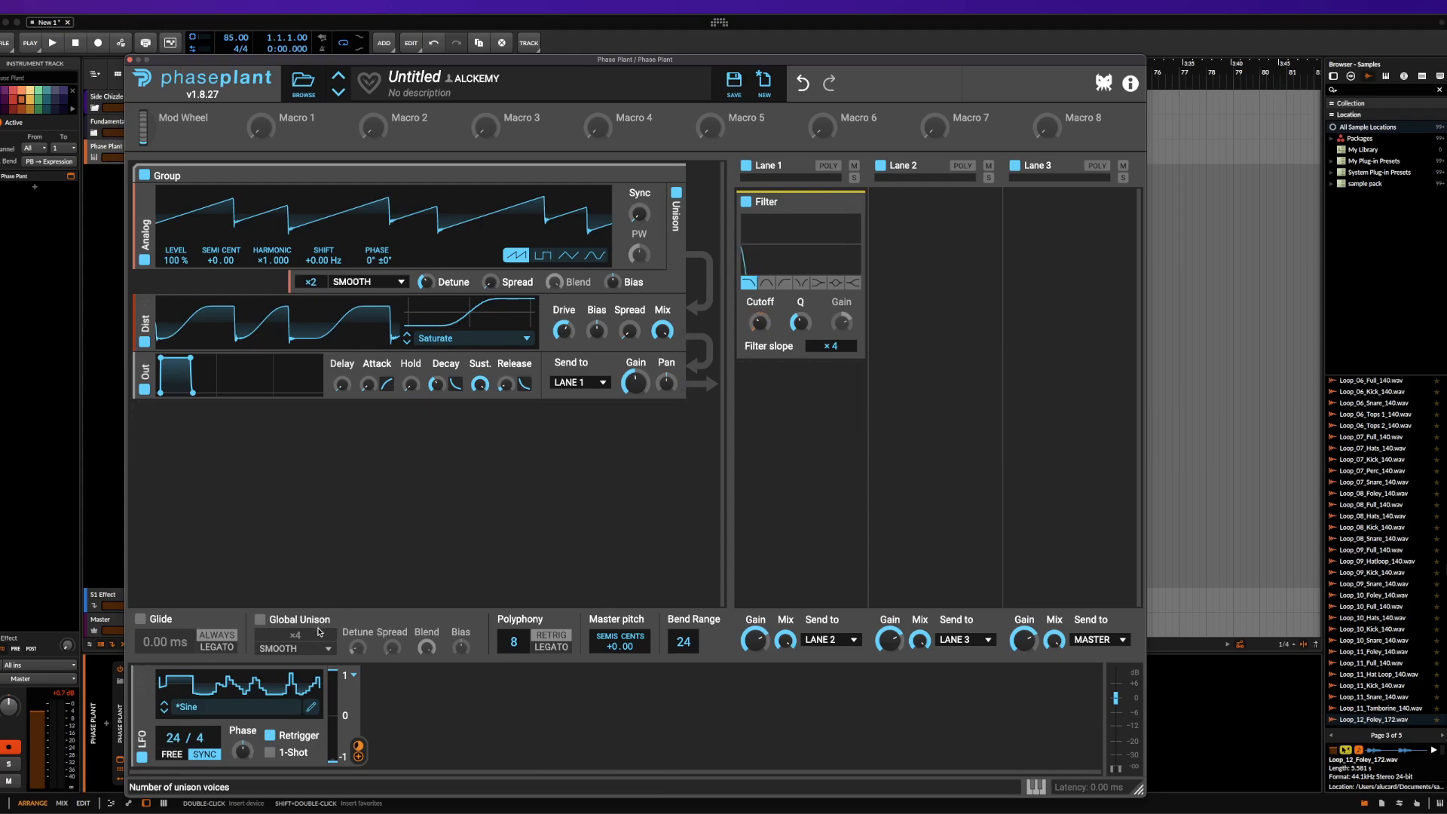
click(238, 709)
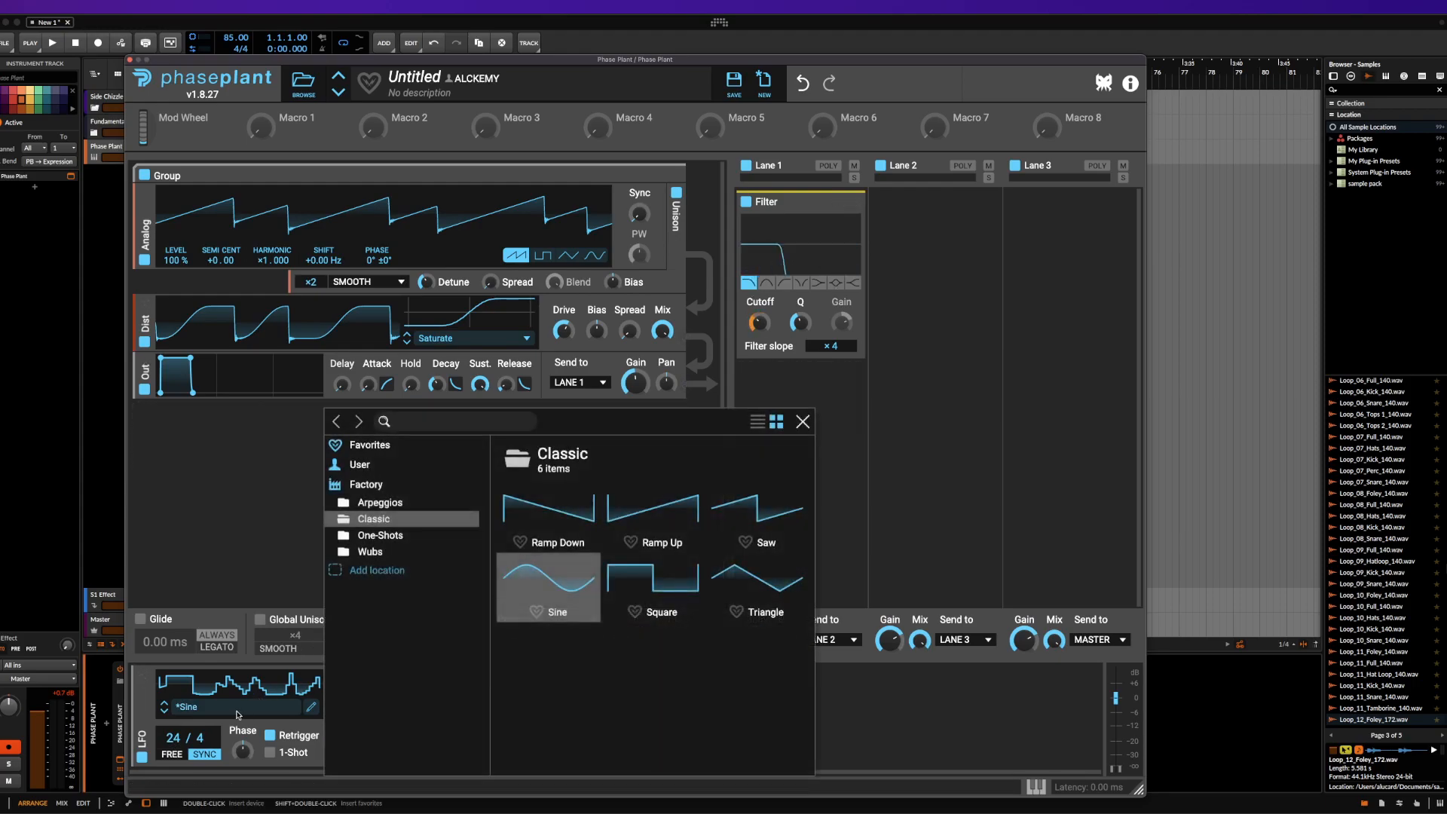
click(413, 535)
click(430, 552)
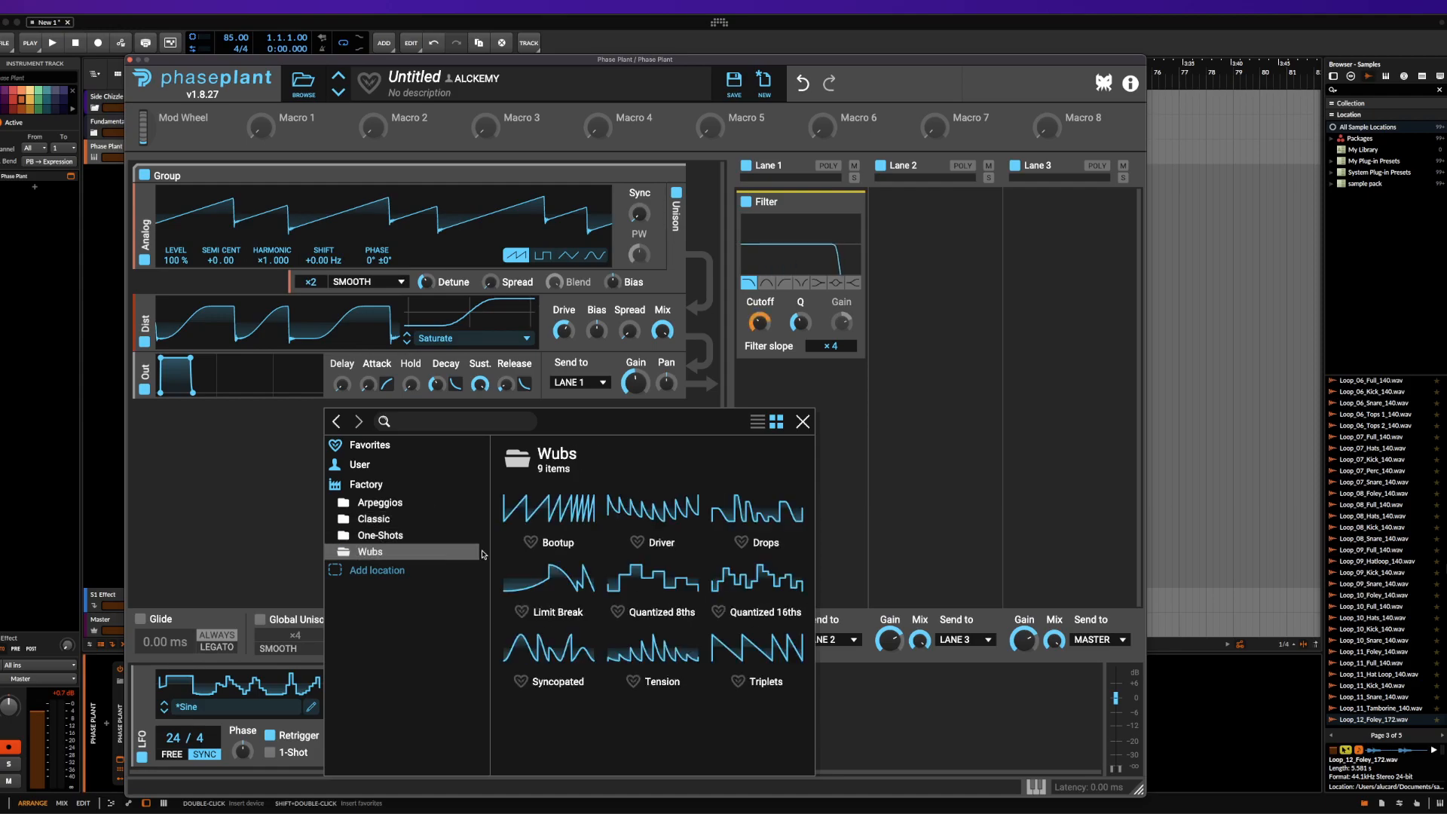
click(376, 468)
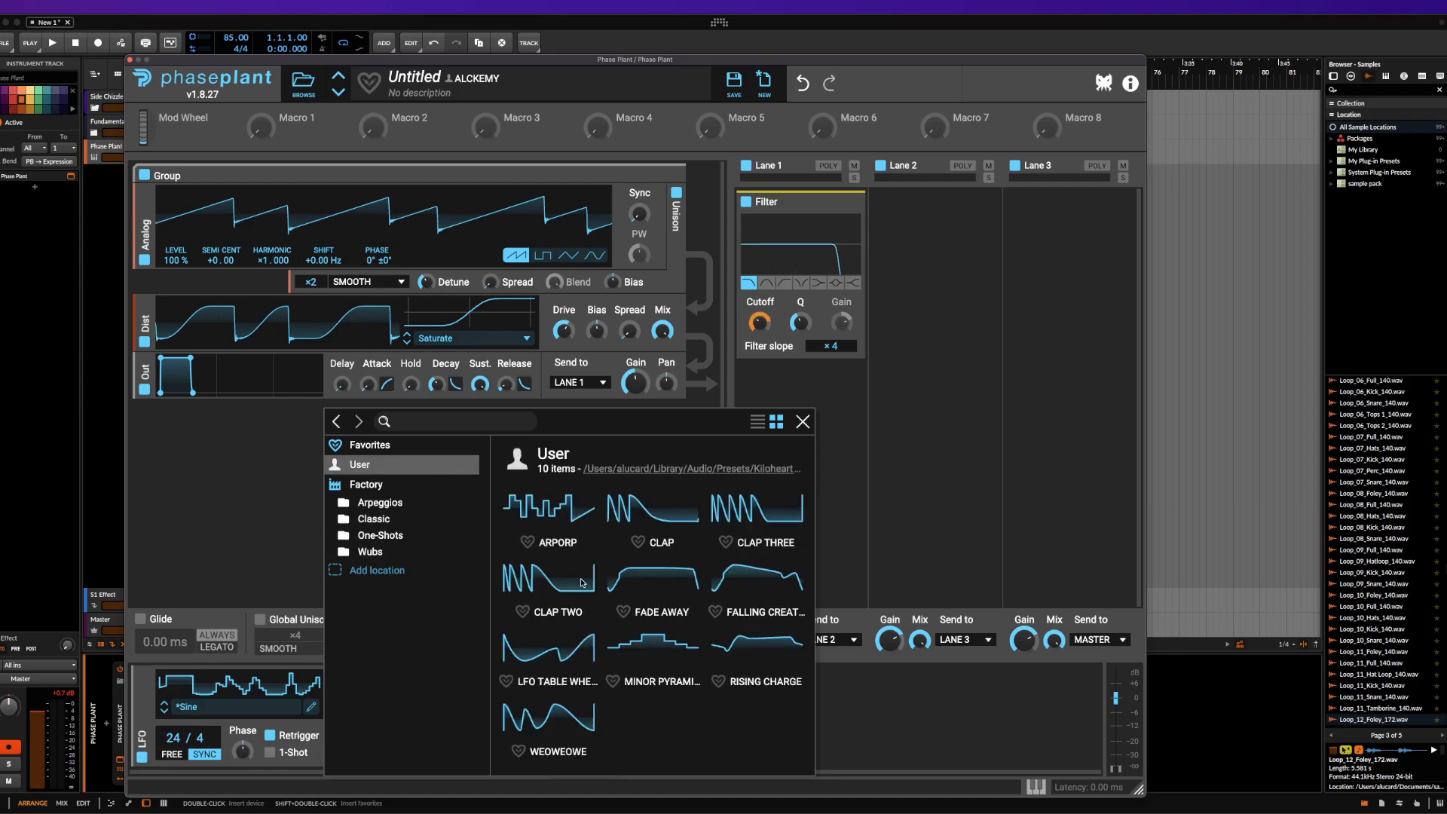
click(593, 582)
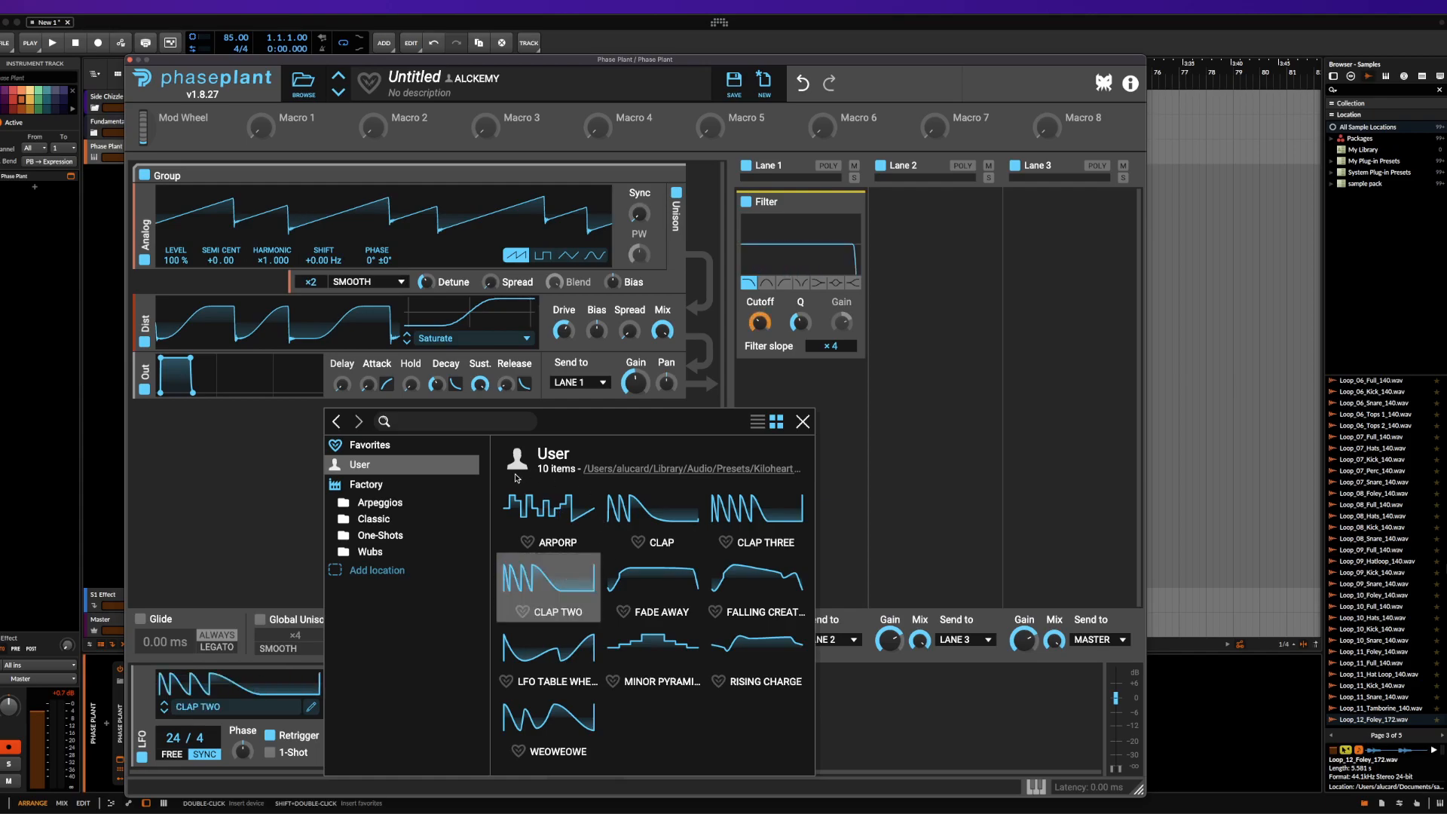
click(533, 503)
click(803, 422)
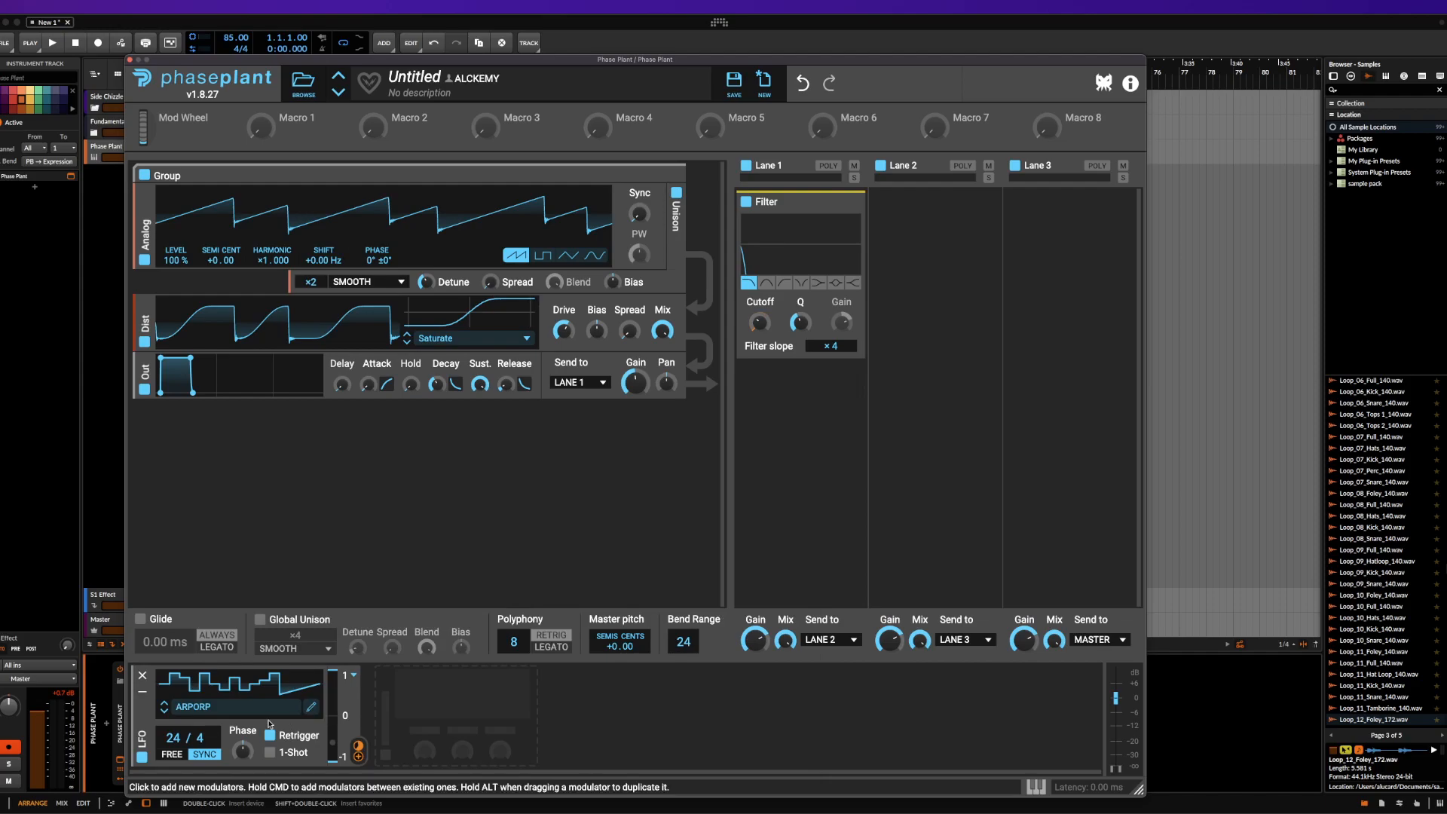
Duplicate the LFO and load the Classic Sine shape into the first of the two LFOs
click(359, 755)
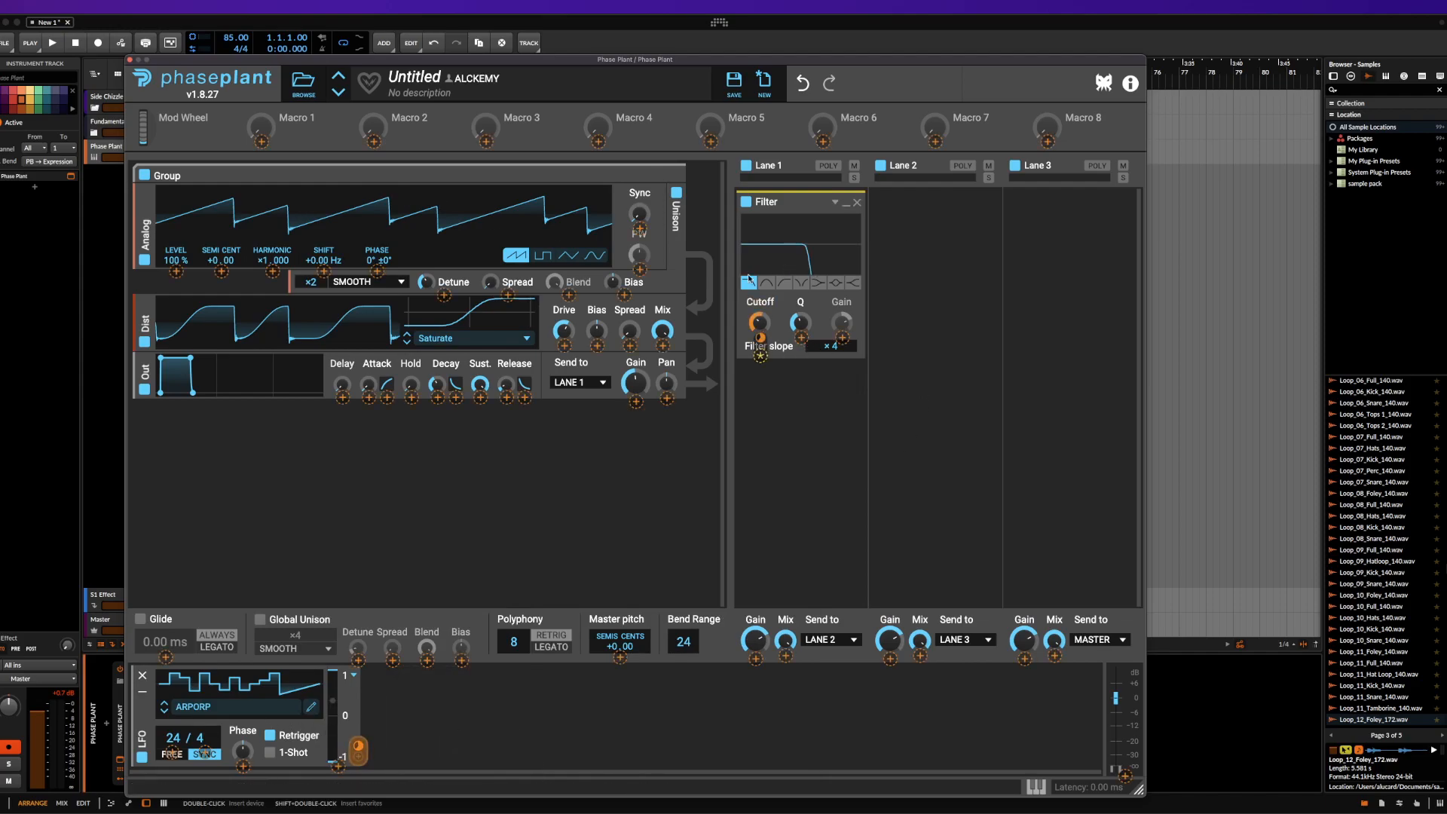
click(760, 352)
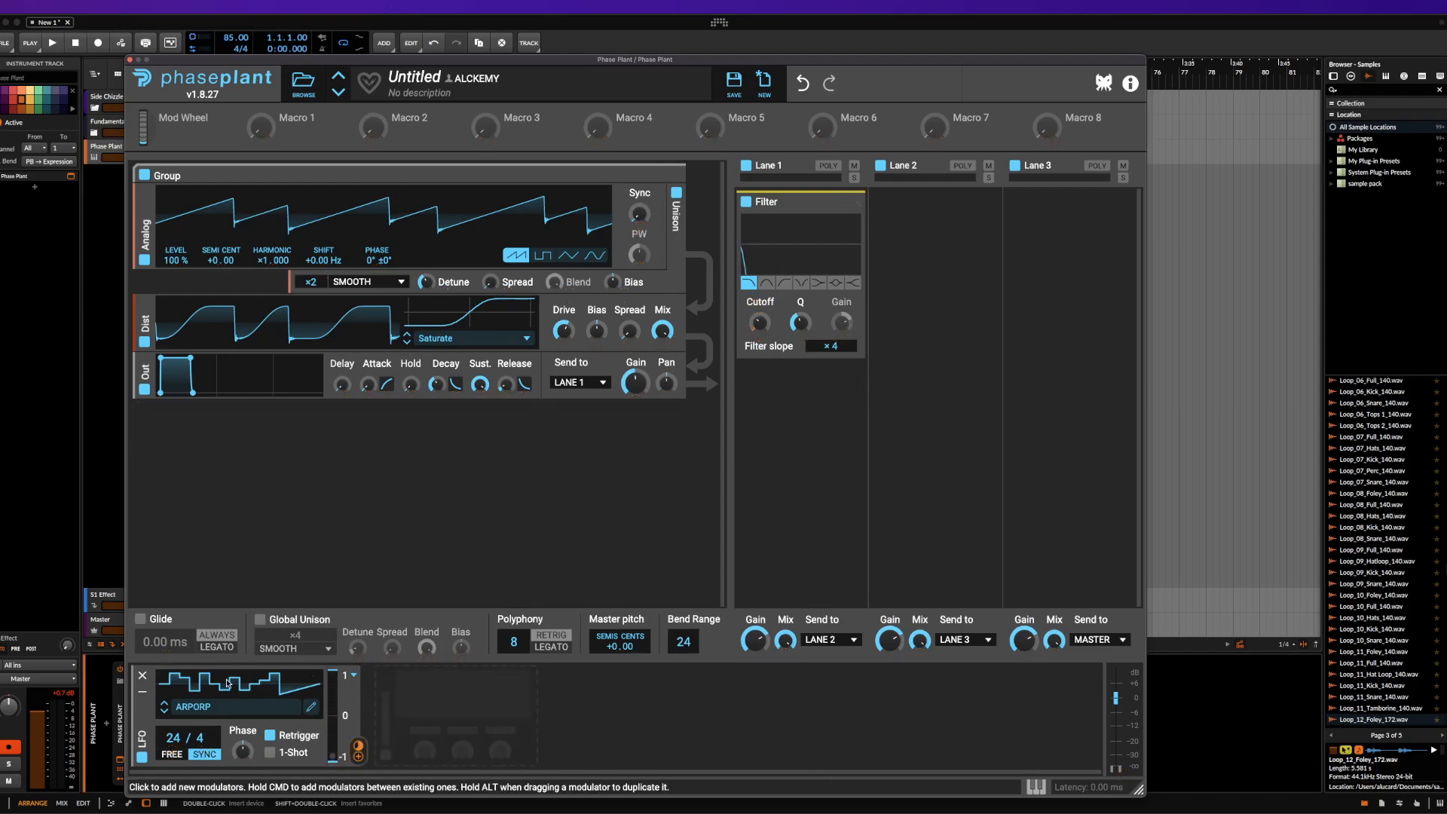
key(super+d)
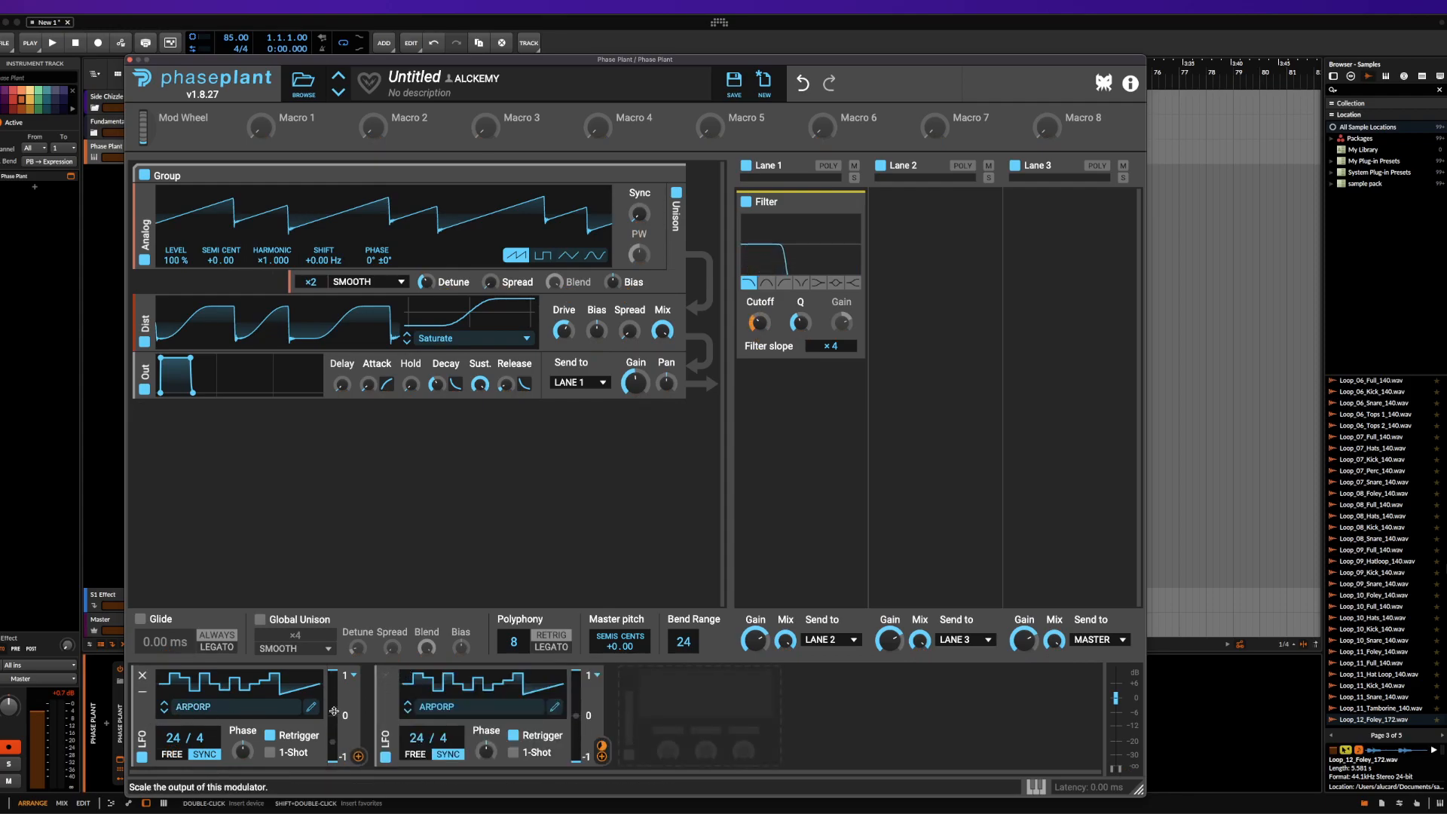
click(269, 708)
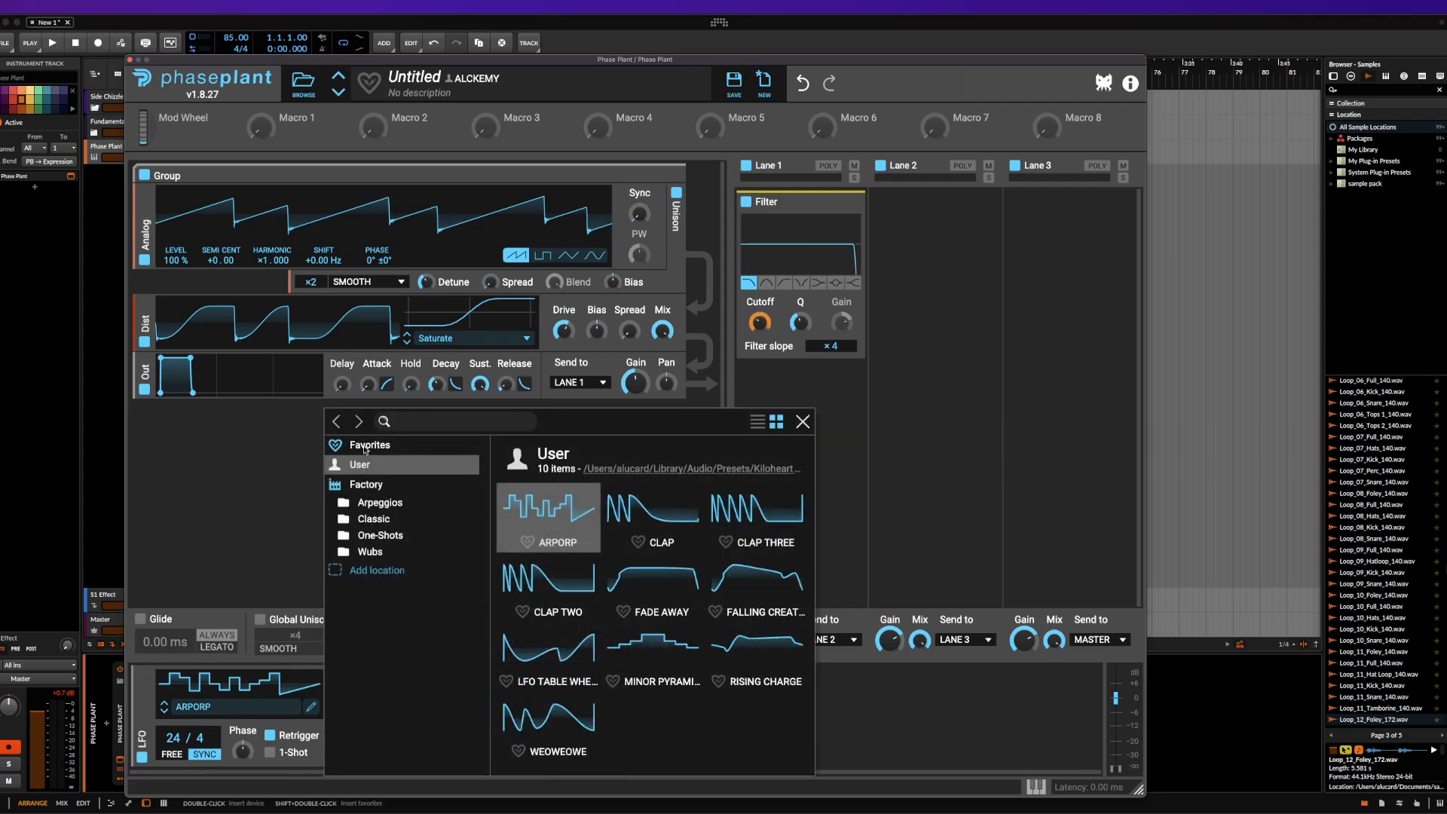
click(375, 519)
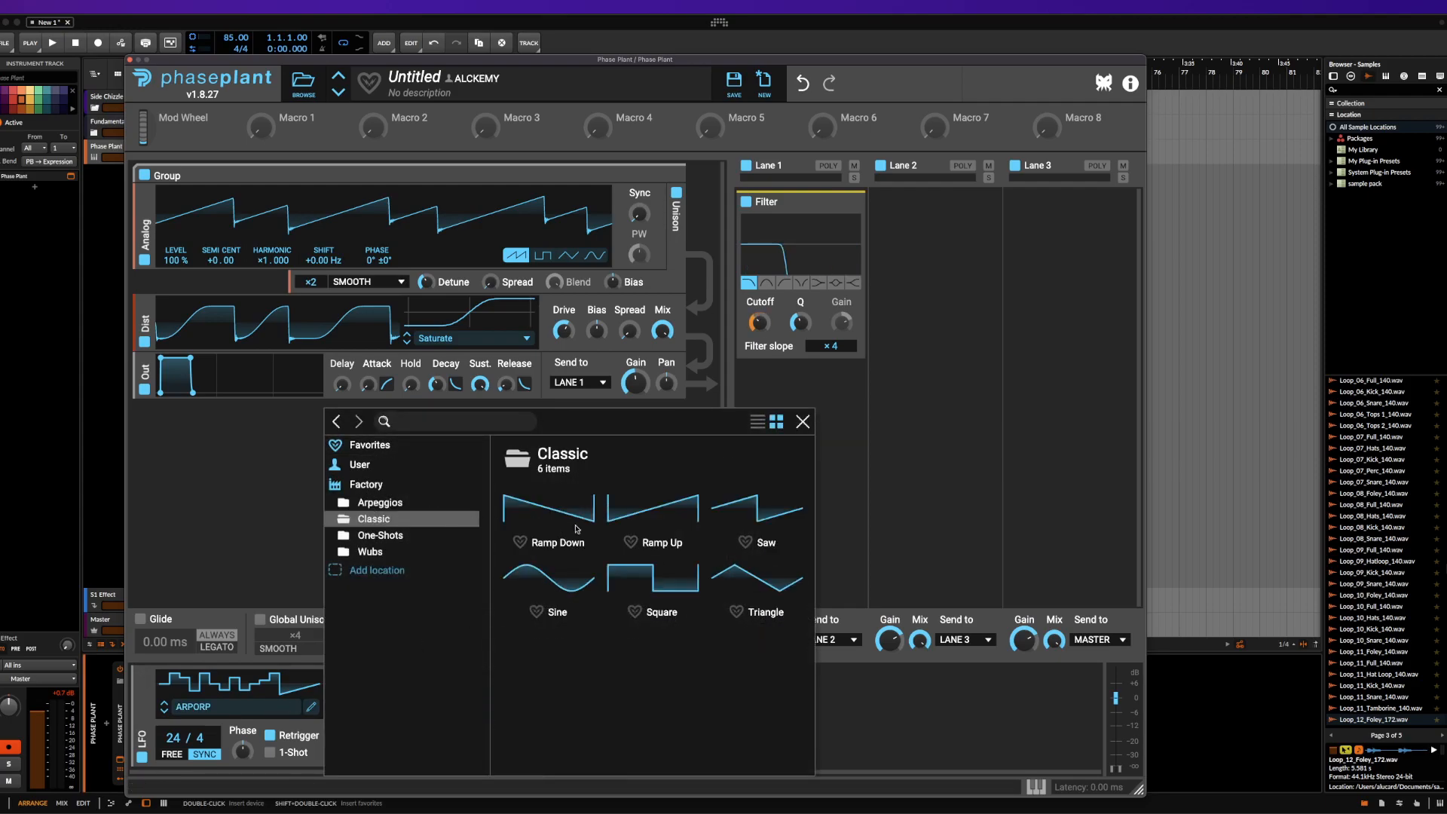
click(586, 587)
click(803, 427)
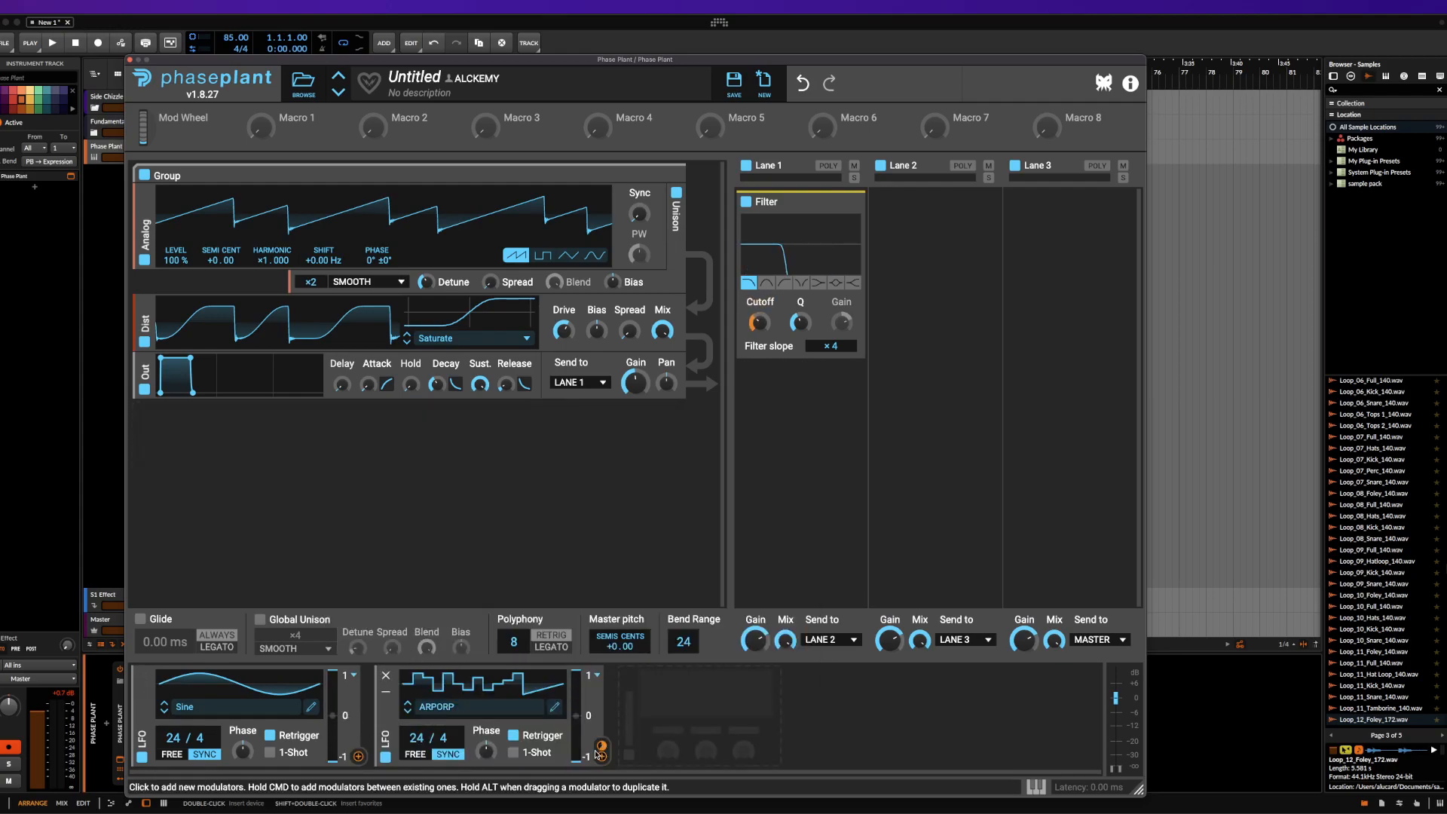
Route the Sine LFO to the depth of the ARPORP LFO's cutoff modulation, and remove the Sine LFO
click(360, 758)
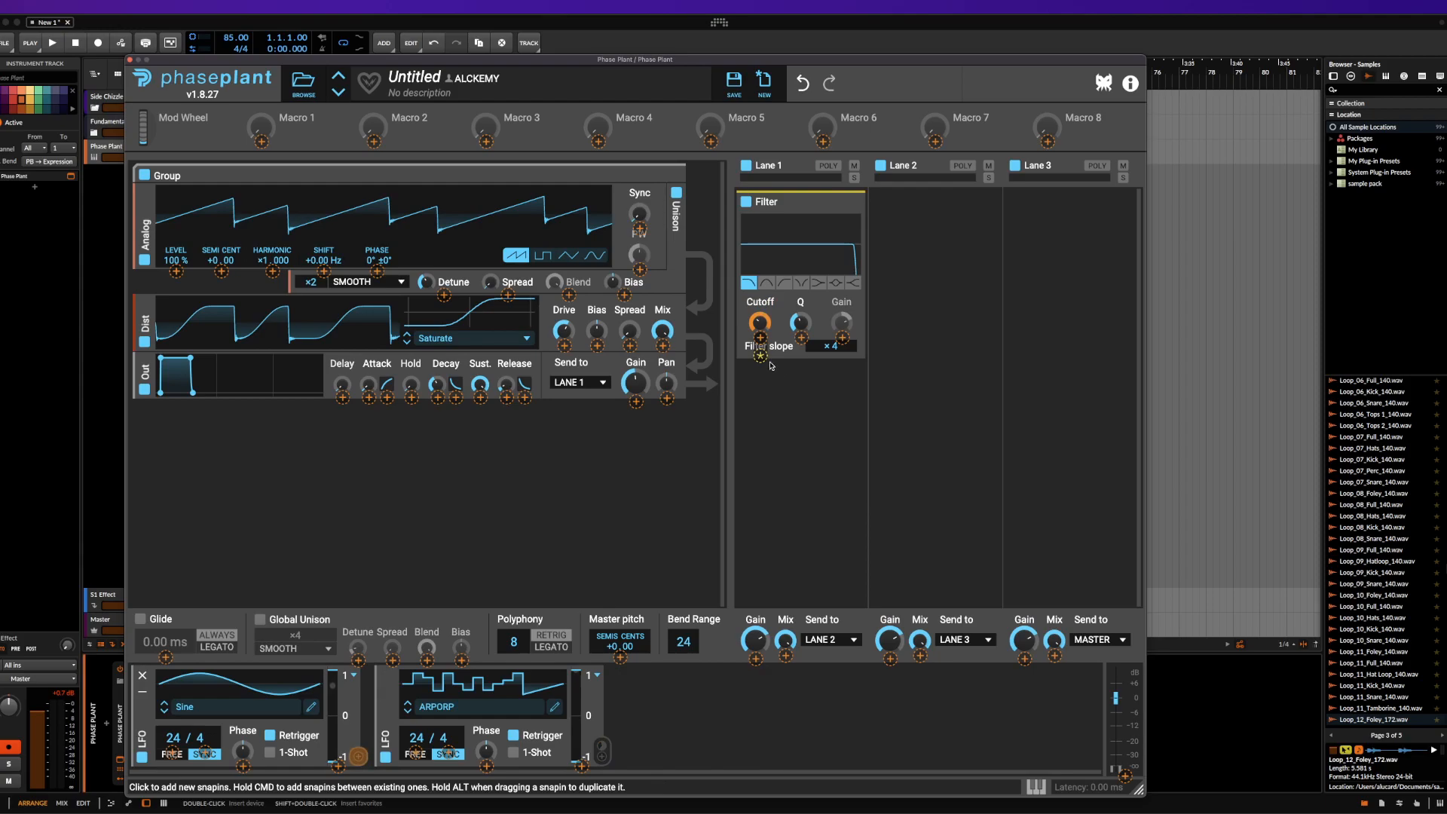
mouse_move(761, 358)
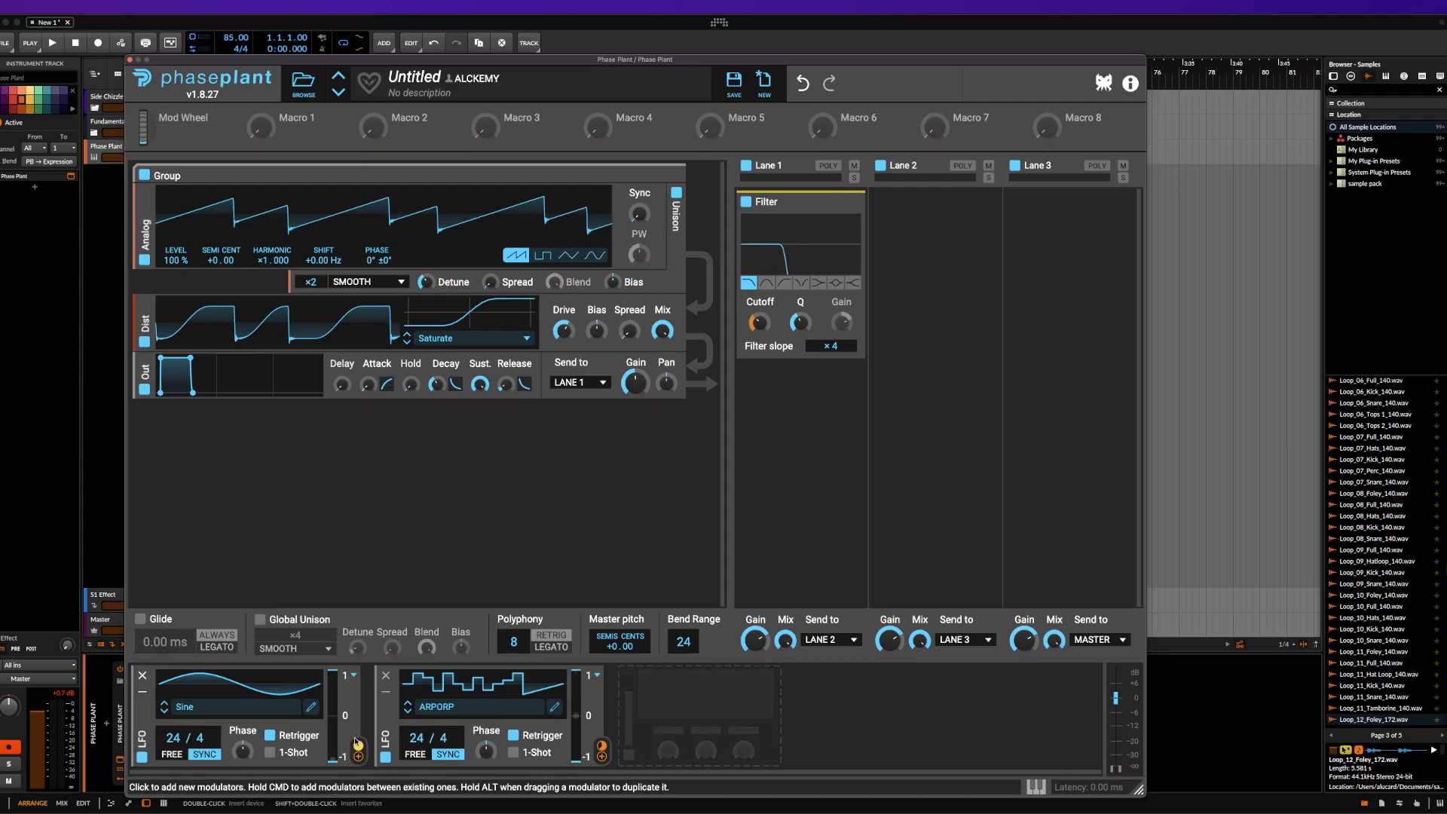
click(142, 675)
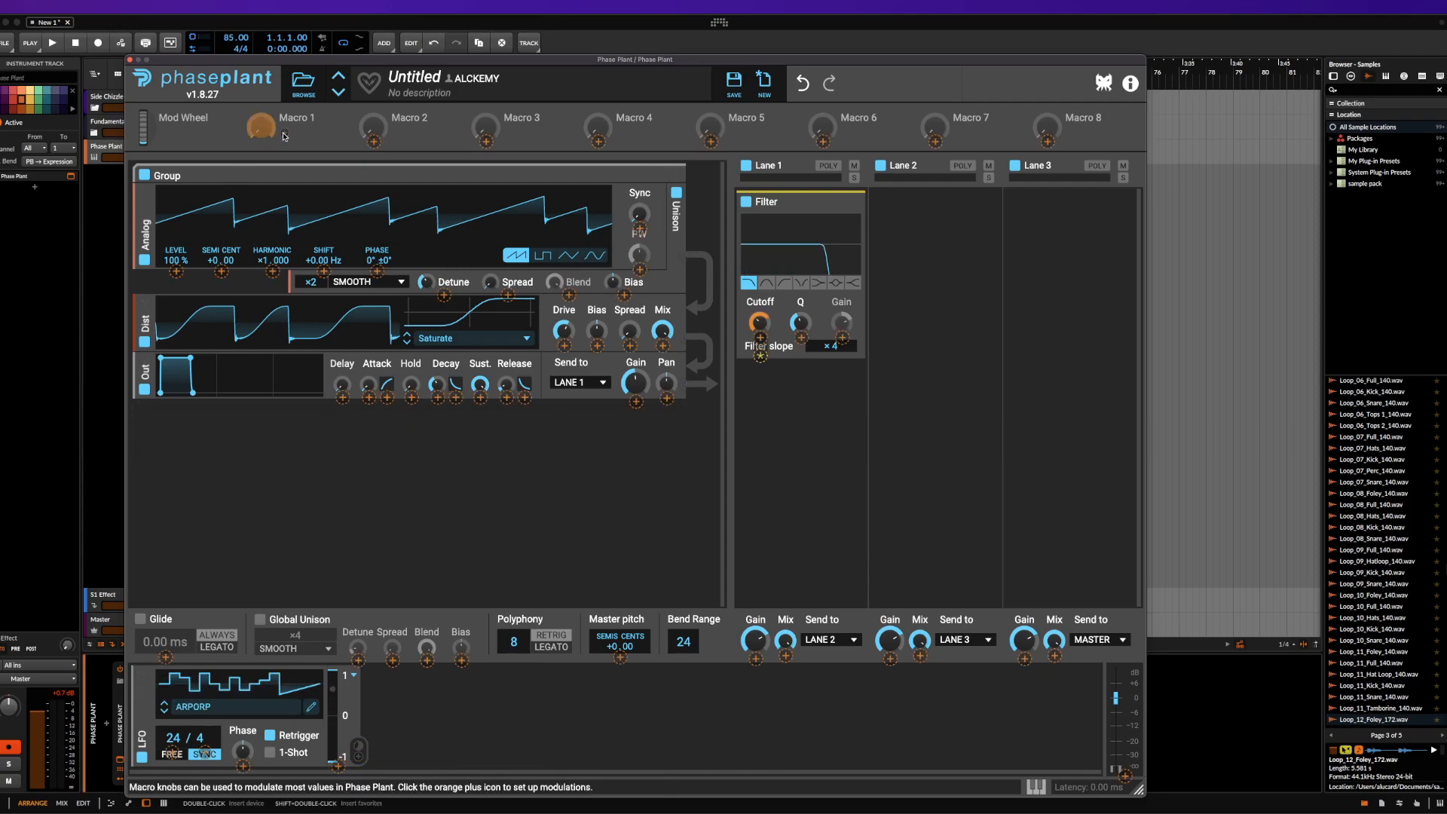
Assign Macro 1 to the depth of the LFO's cutoff modulation, and test the macro by turning it up and back down
click(761, 356)
click(825, 424)
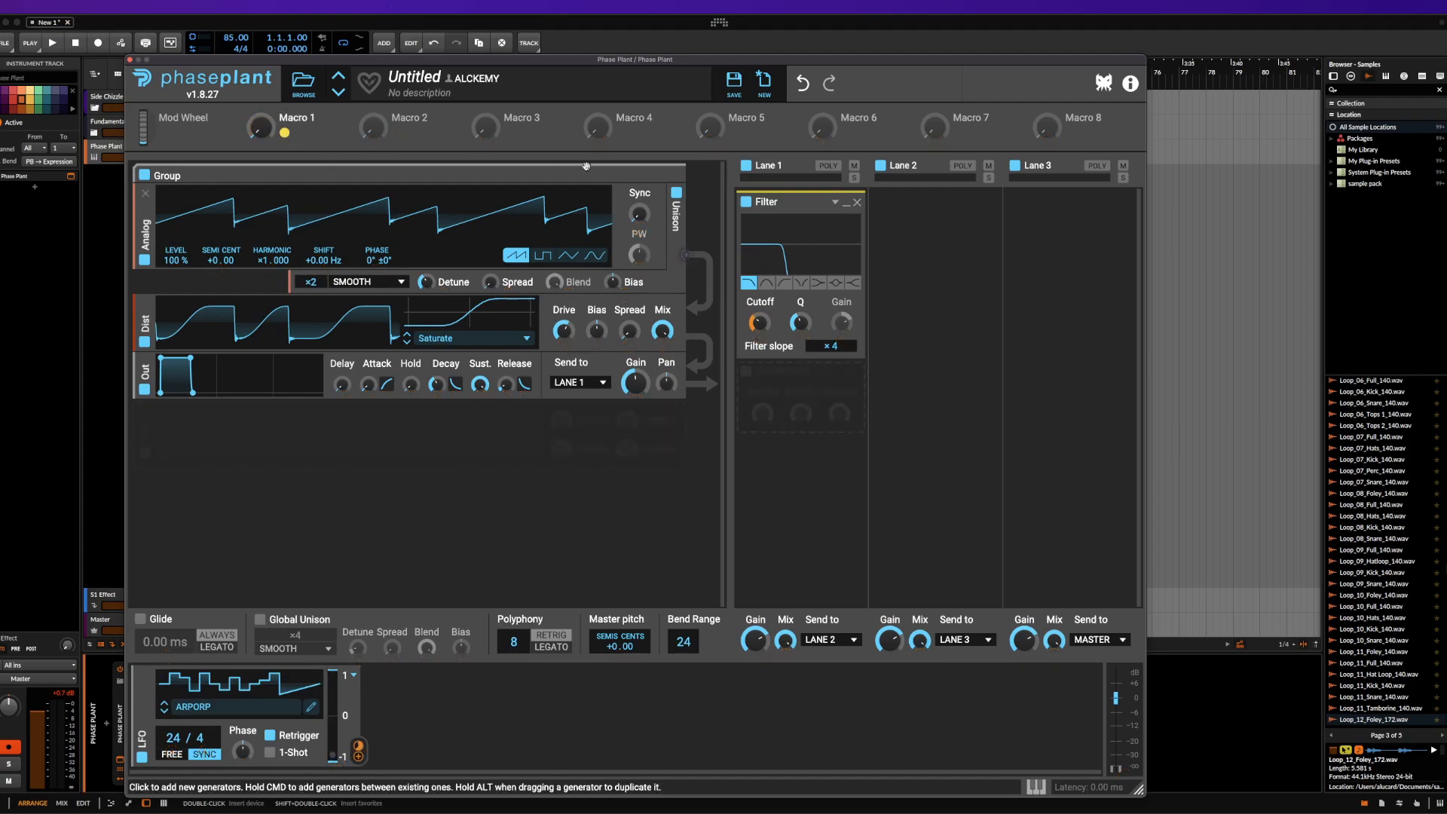
drag(260, 126, 260, 102)
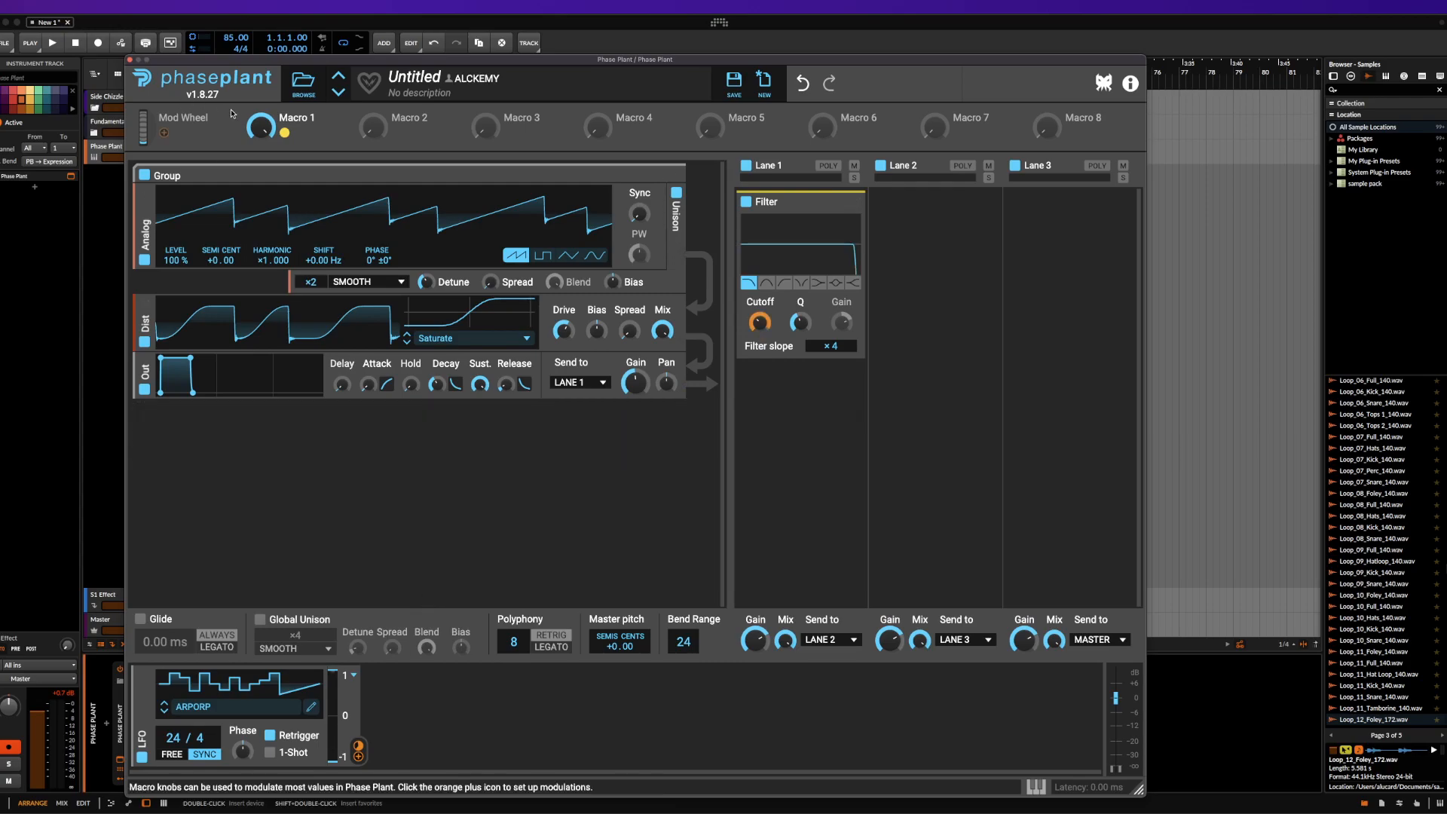
drag(261, 126, 257, 132)
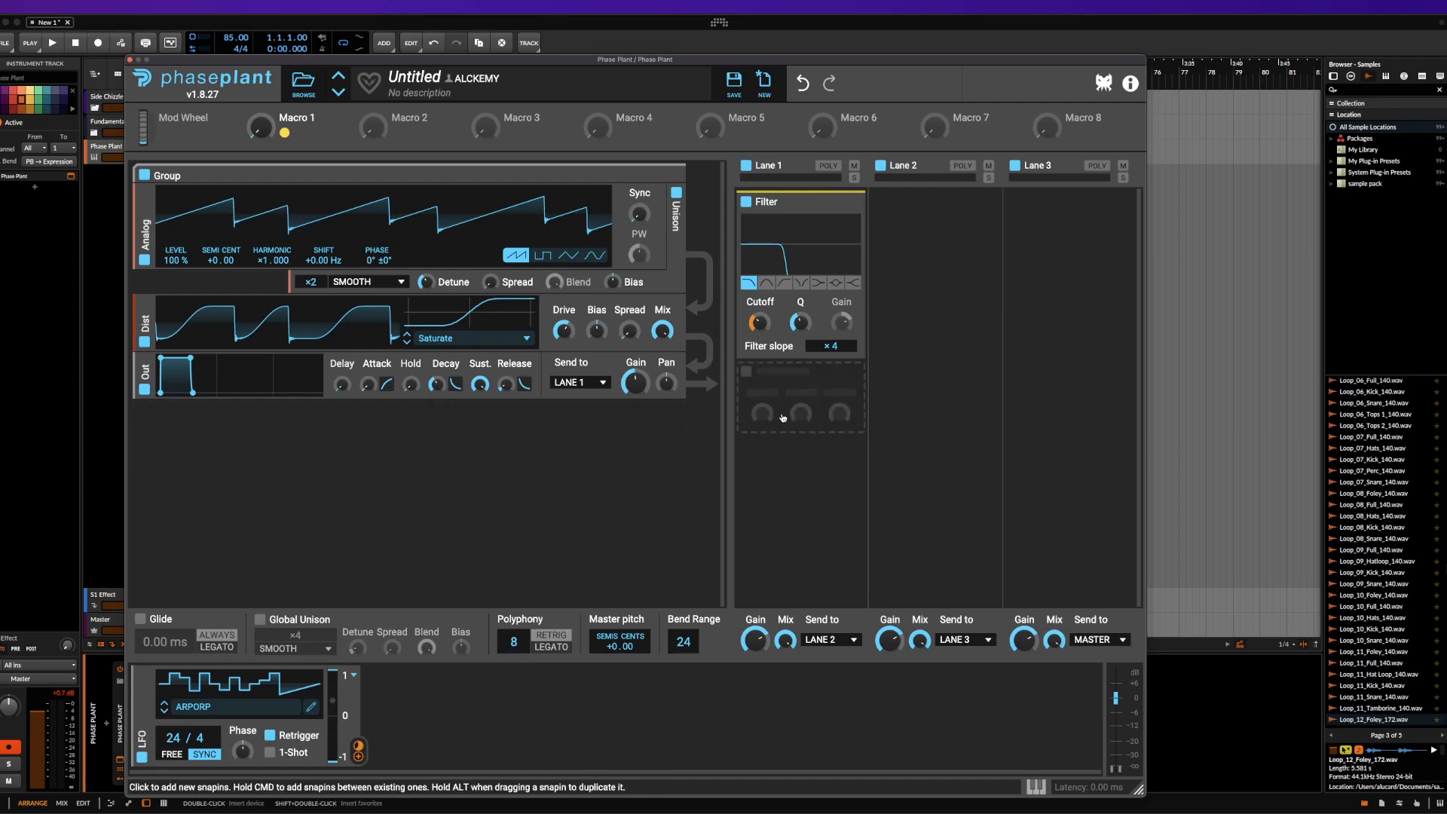
Add a Comb Filter and a Disperser below the Filter in Lane 1
click(789, 413)
click(827, 519)
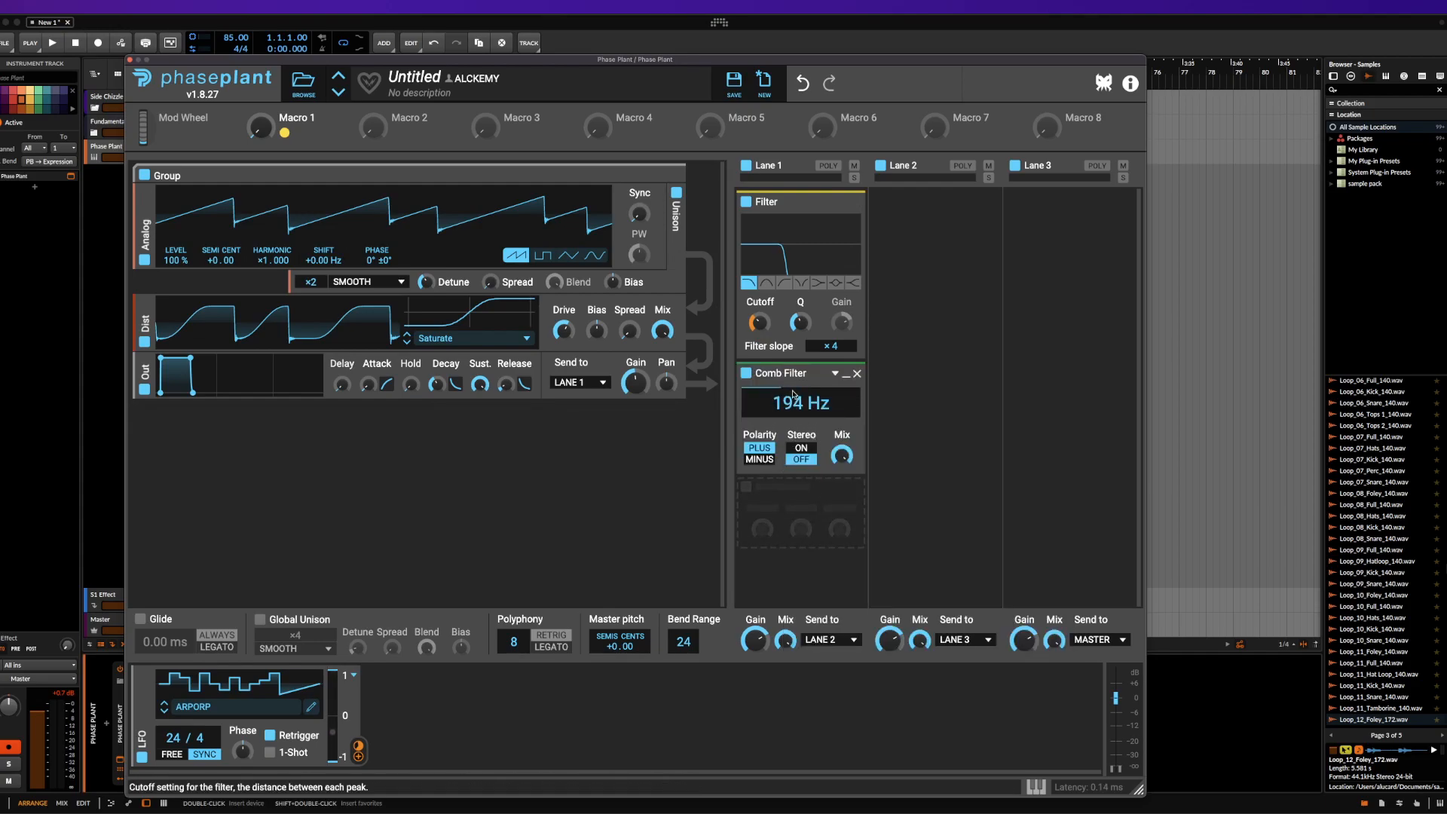
click(806, 494)
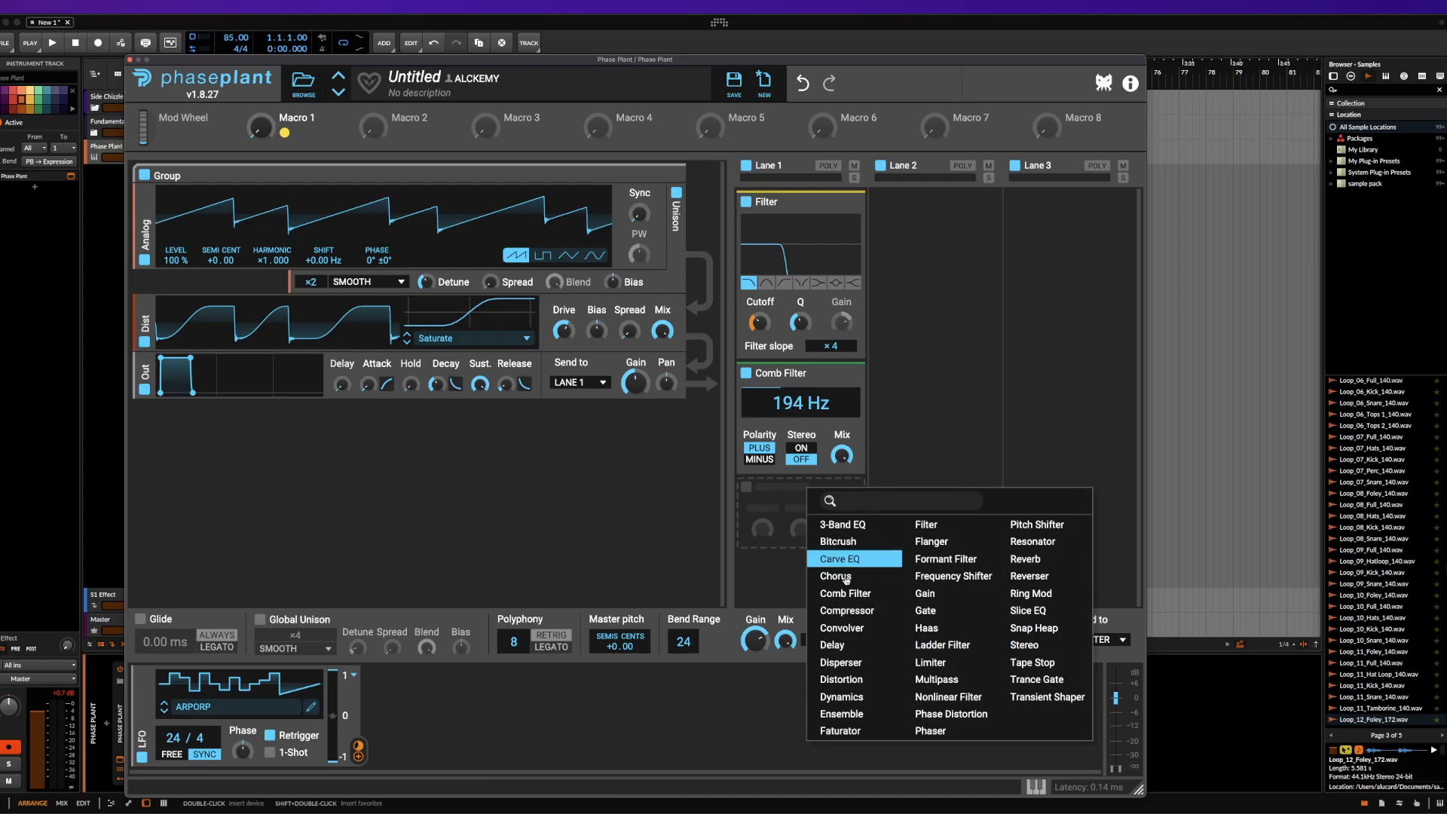
click(847, 665)
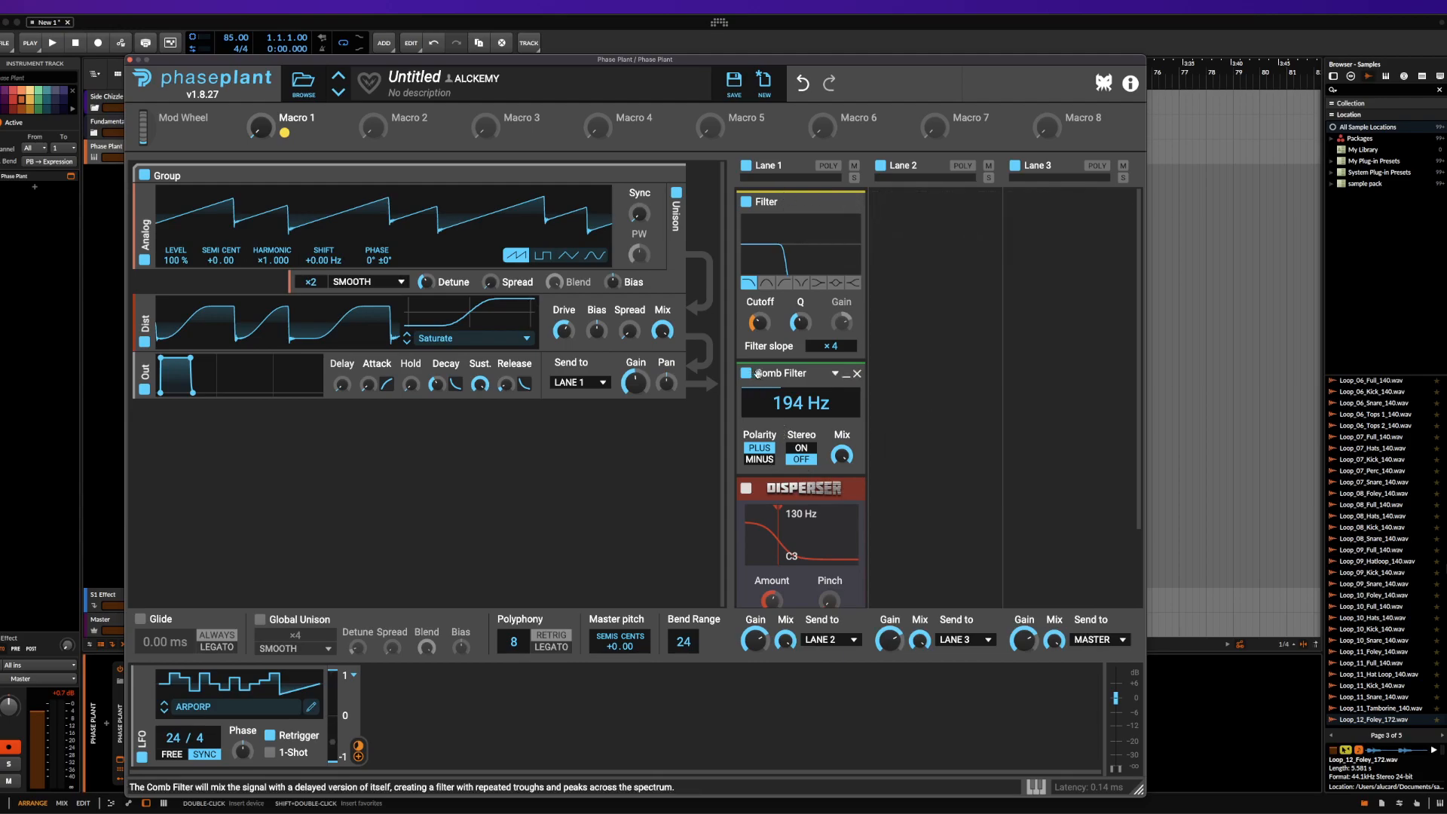
Raise the Disperser's frequency to about 10.4 kHz, and minimize the Disperser, Comb Filter and Filter in Lane 1
scroll(796, 494, down, 3)
drag(772, 474, 838, 468)
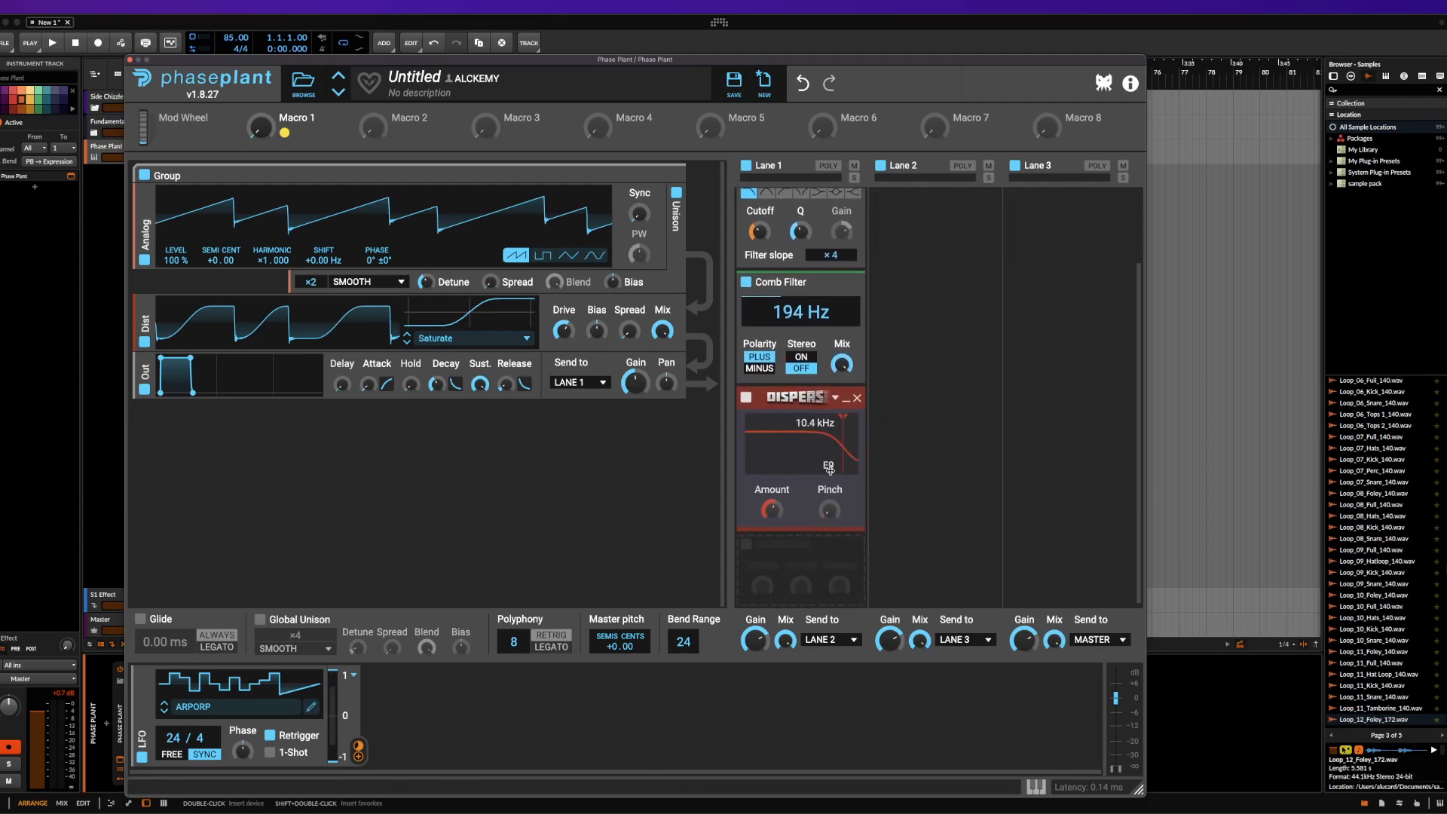
click(845, 397)
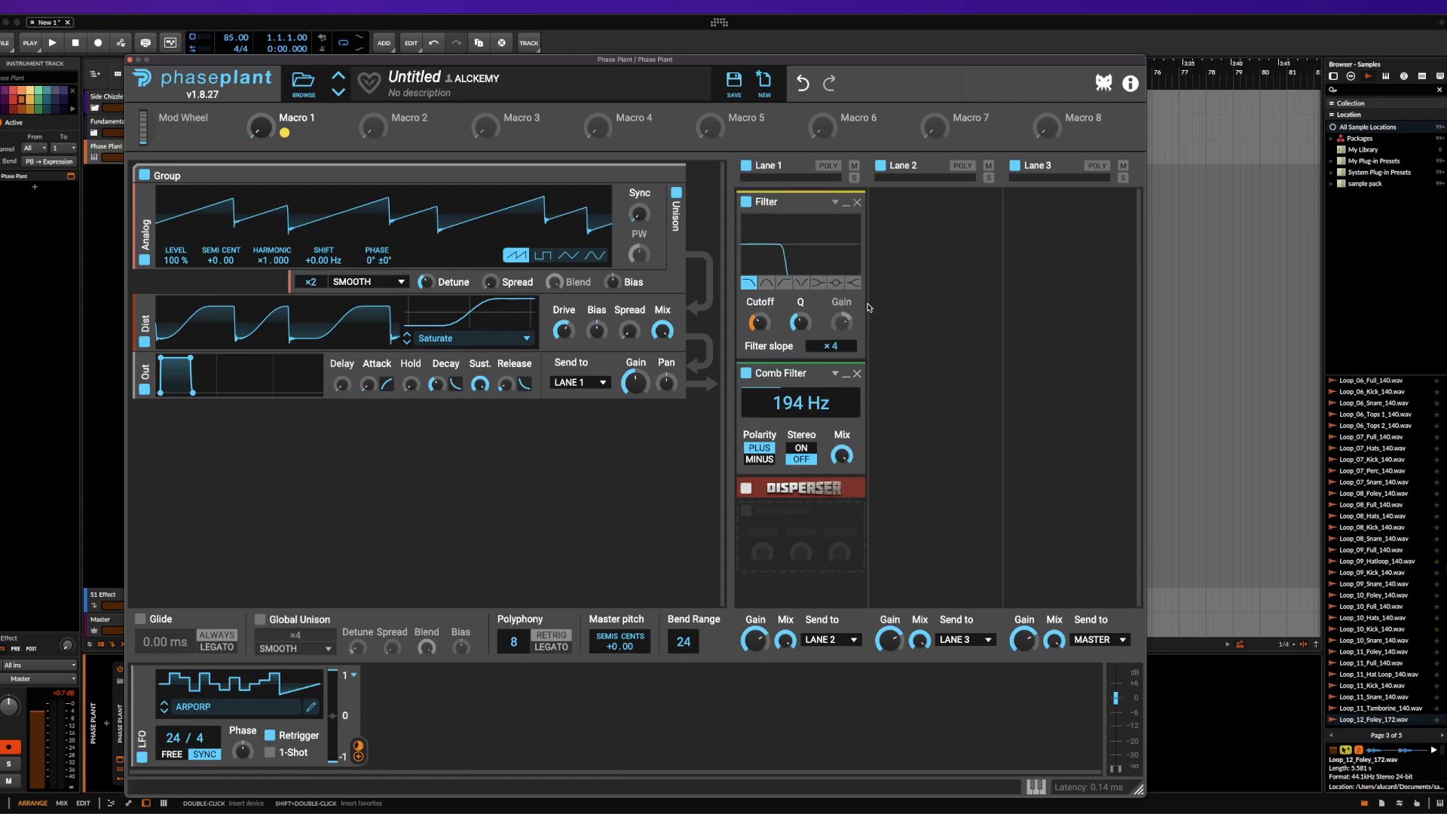
click(846, 377)
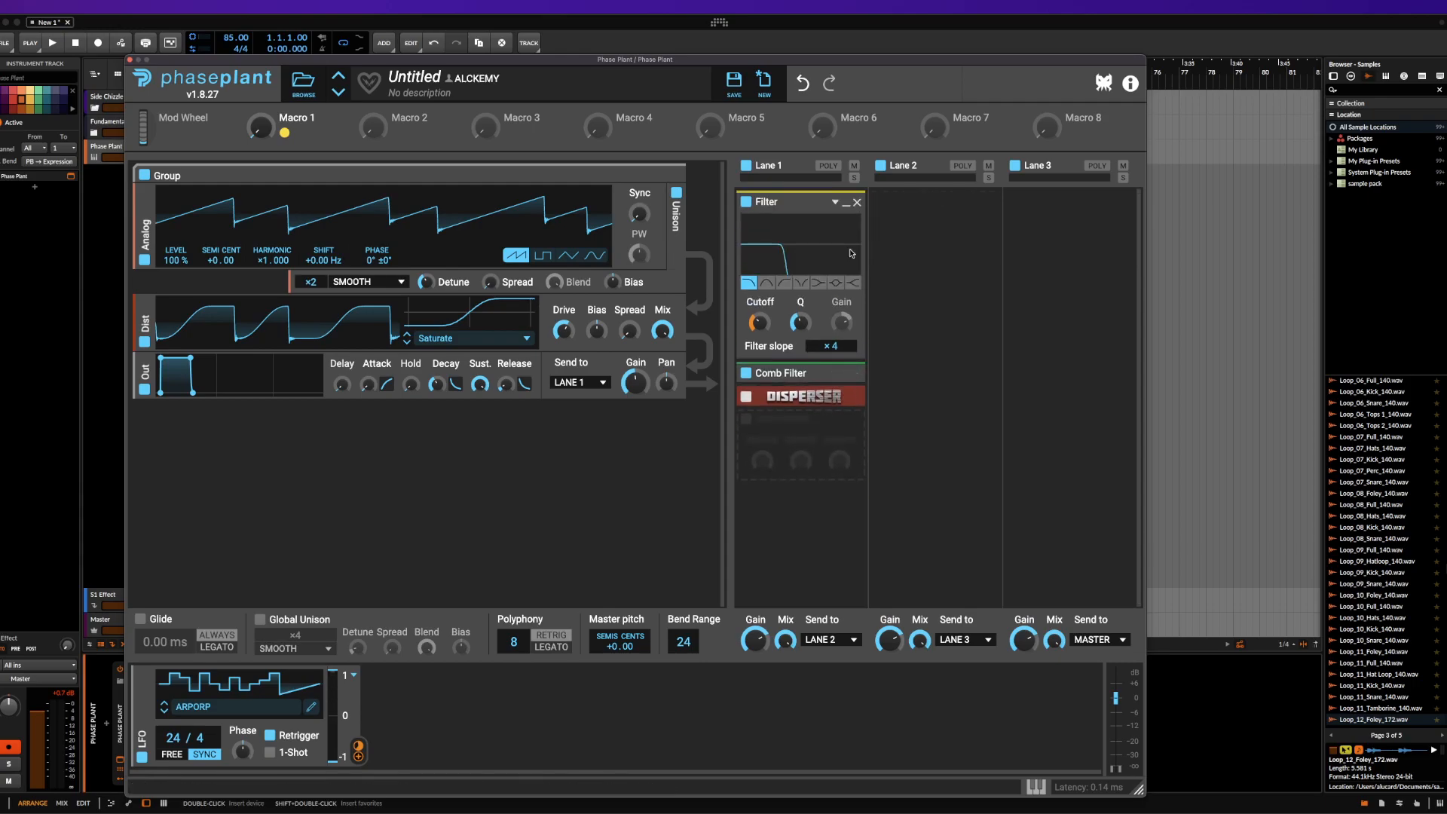
click(846, 203)
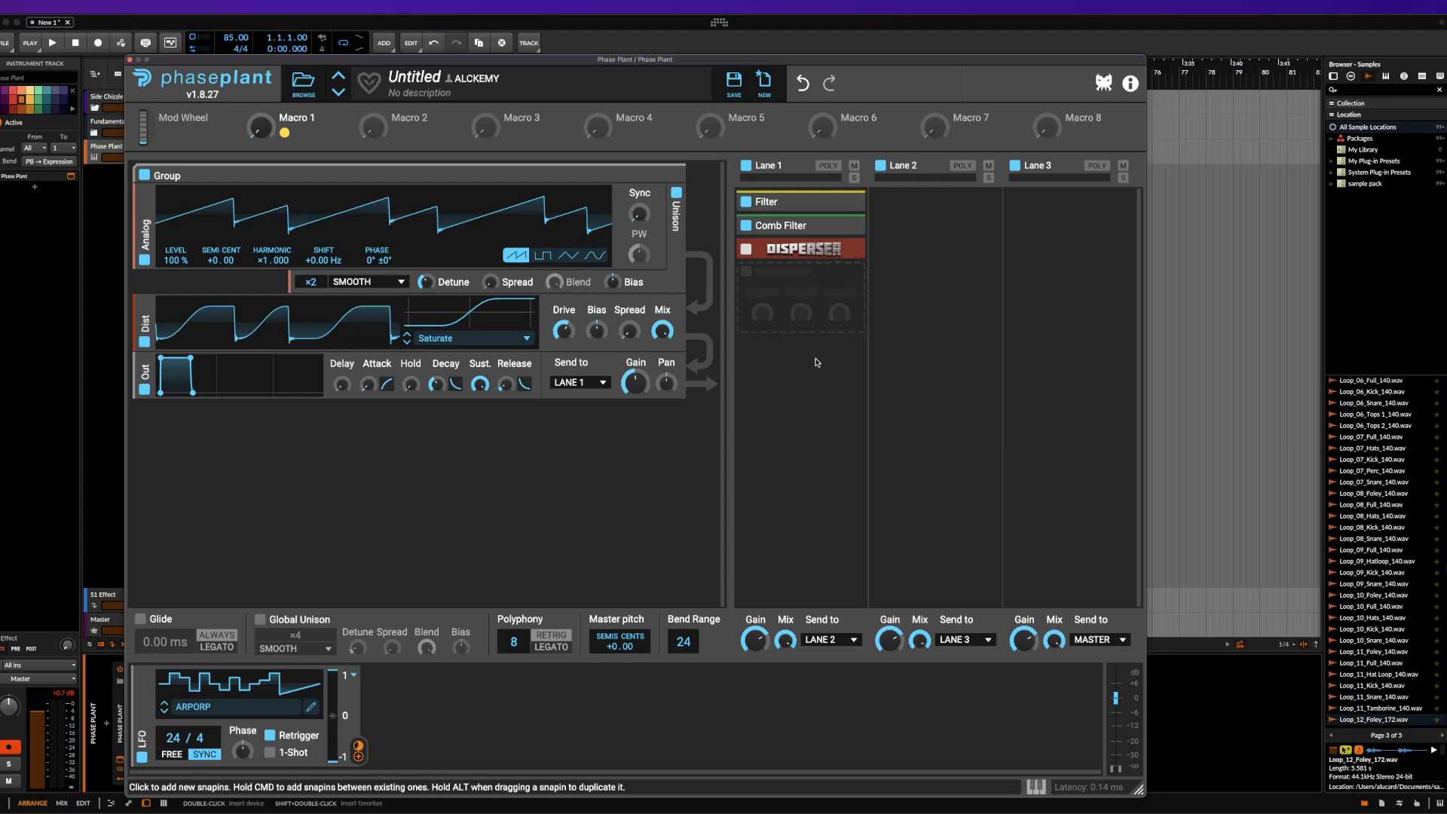
Add a Multipass and a Snap Heap below the Disperser in Lane 1
click(800, 300)
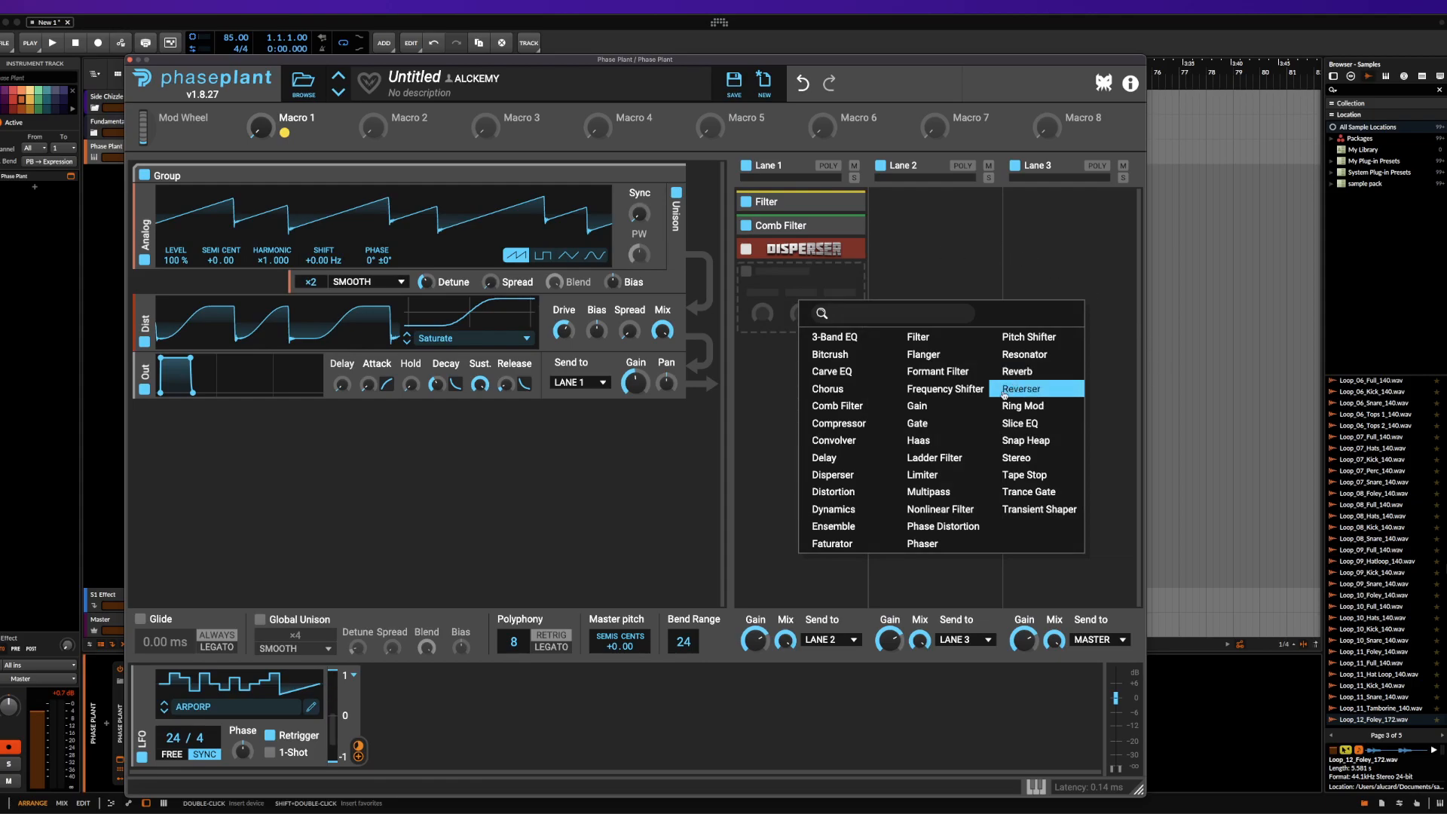
click(929, 491)
click(806, 420)
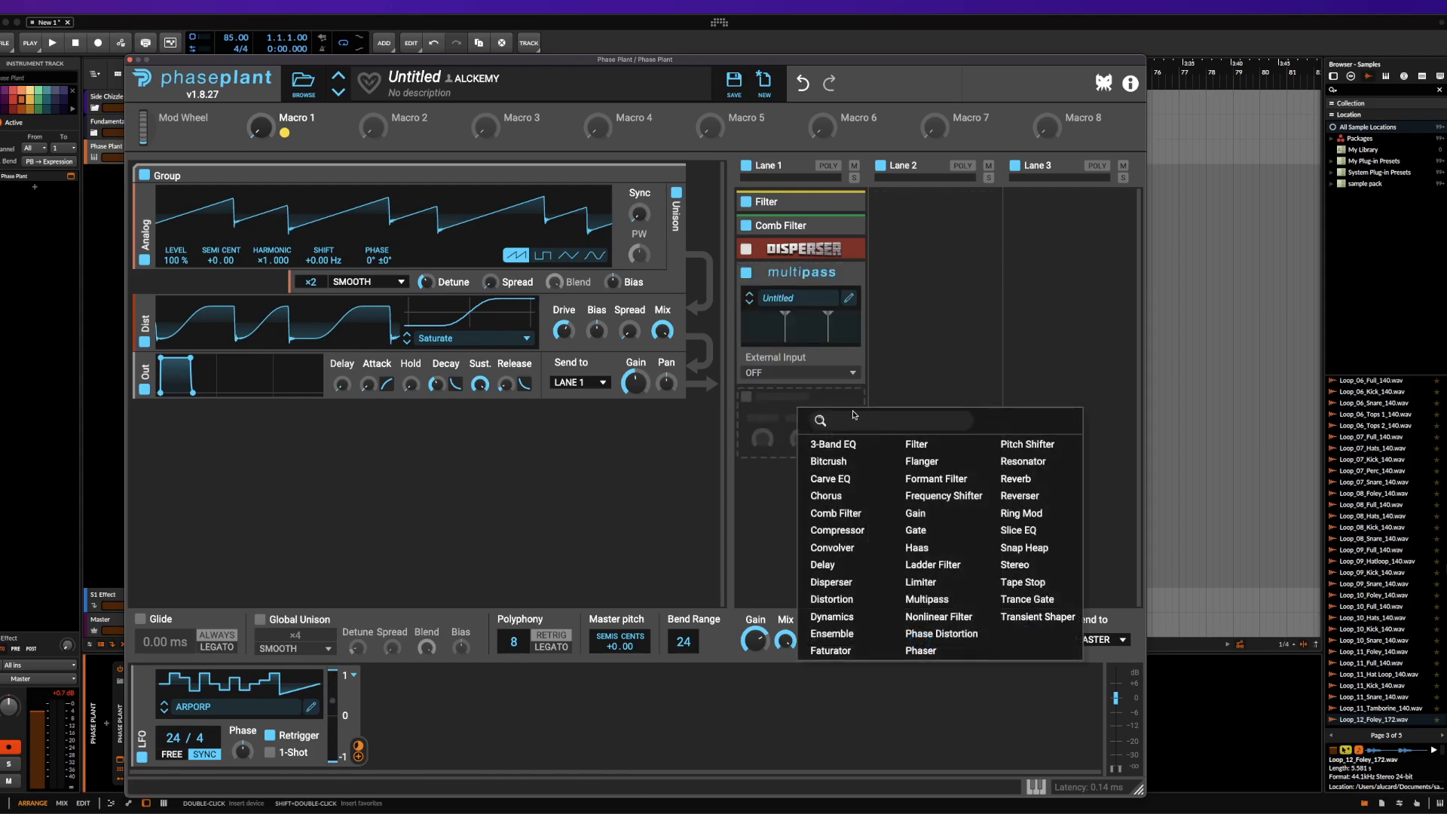
click(1018, 546)
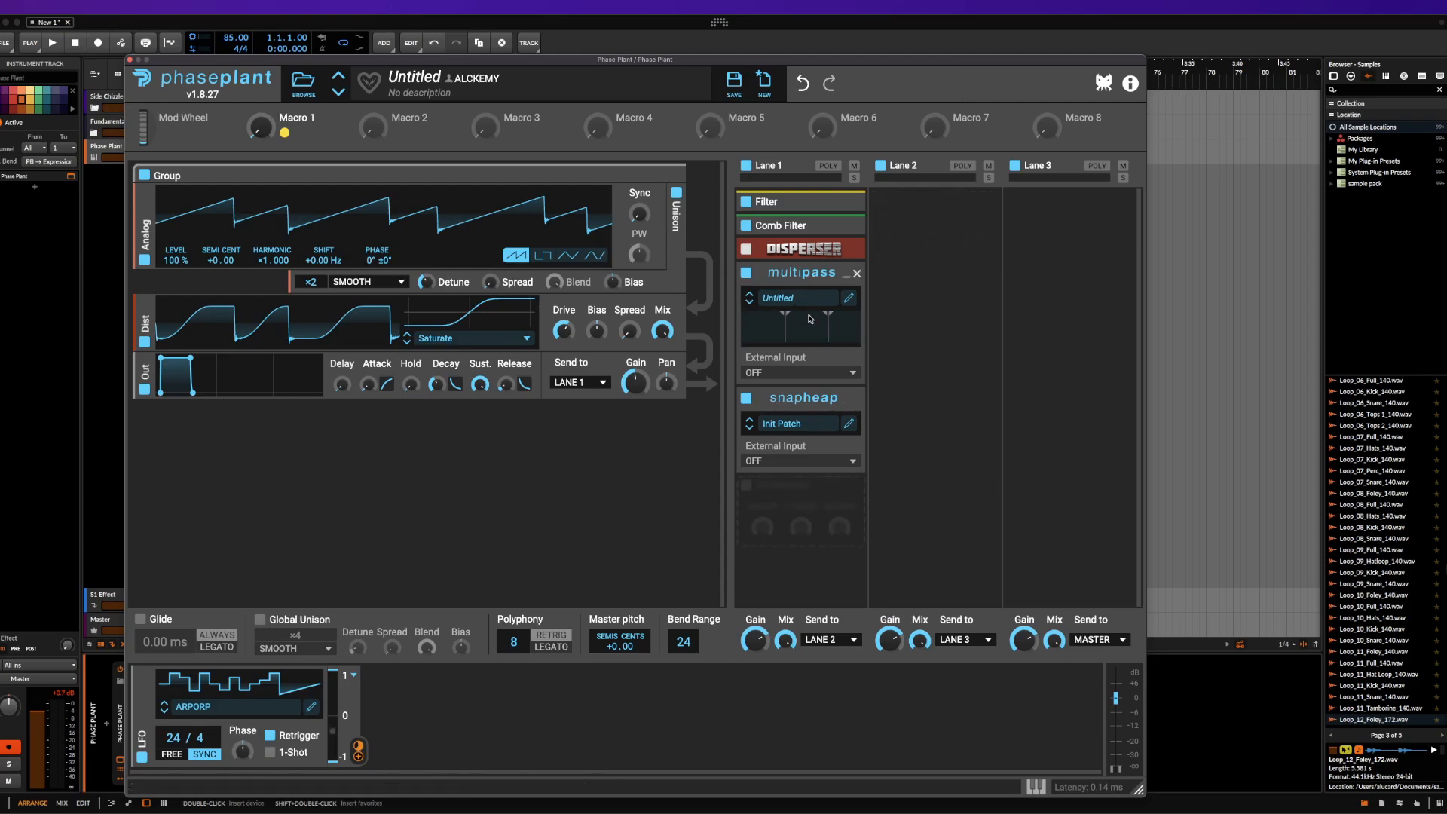
Open the Multipass editor, shrink its window and place it clear of the Lane 1 effects
click(850, 299)
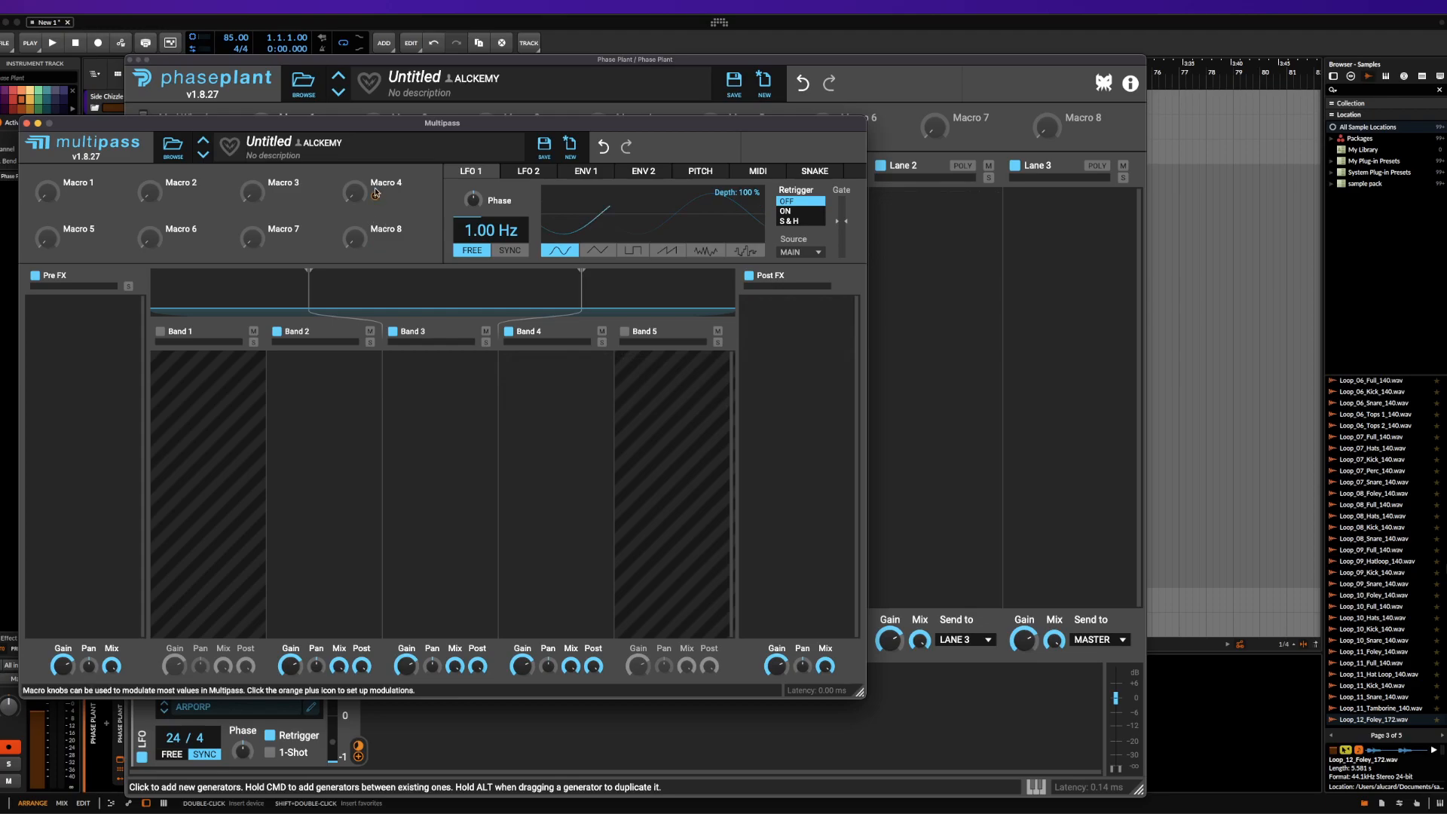
drag(369, 123, 117, 124)
drag(607, 694, 272, 600)
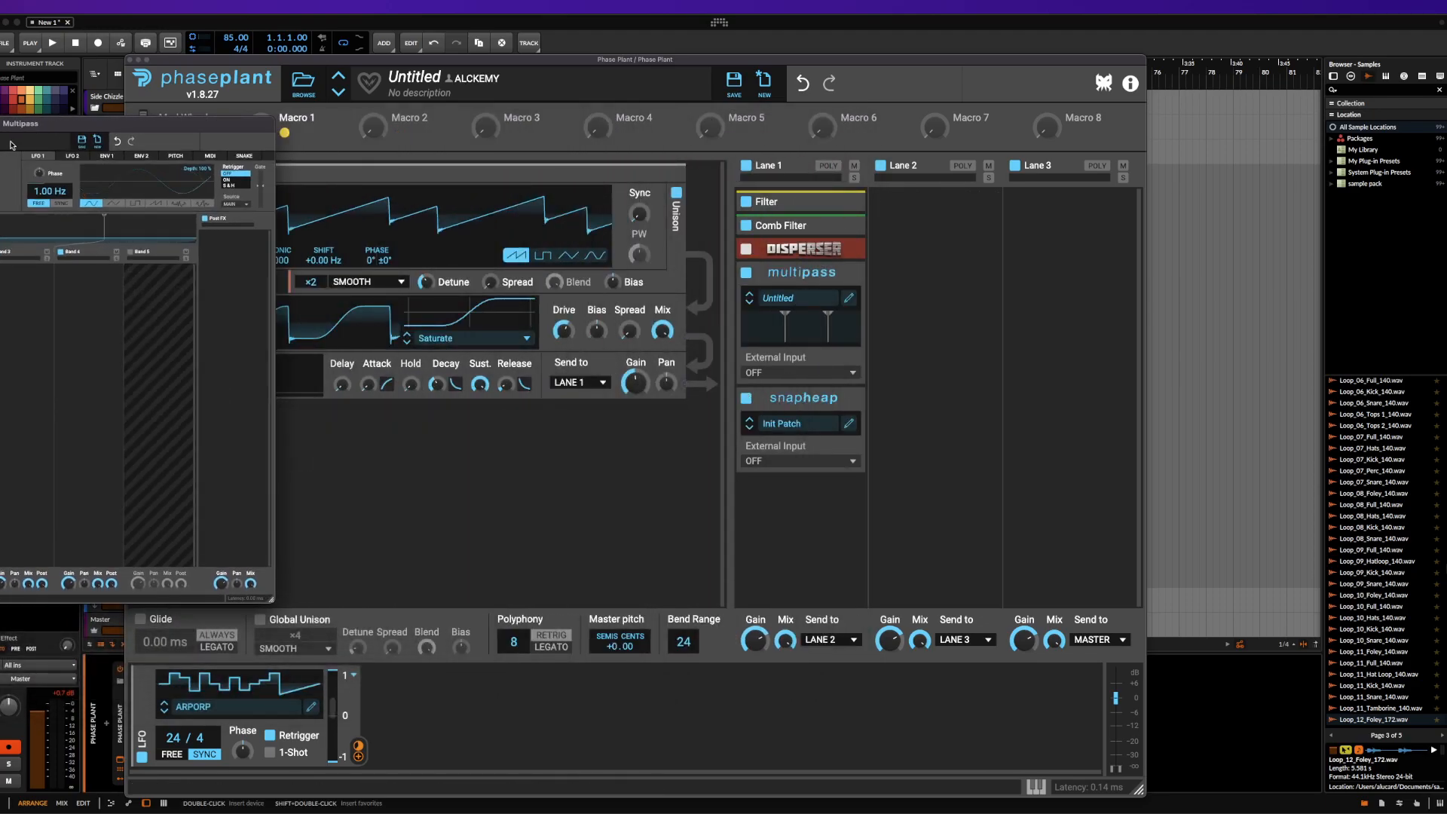
drag(45, 124, 347, 91)
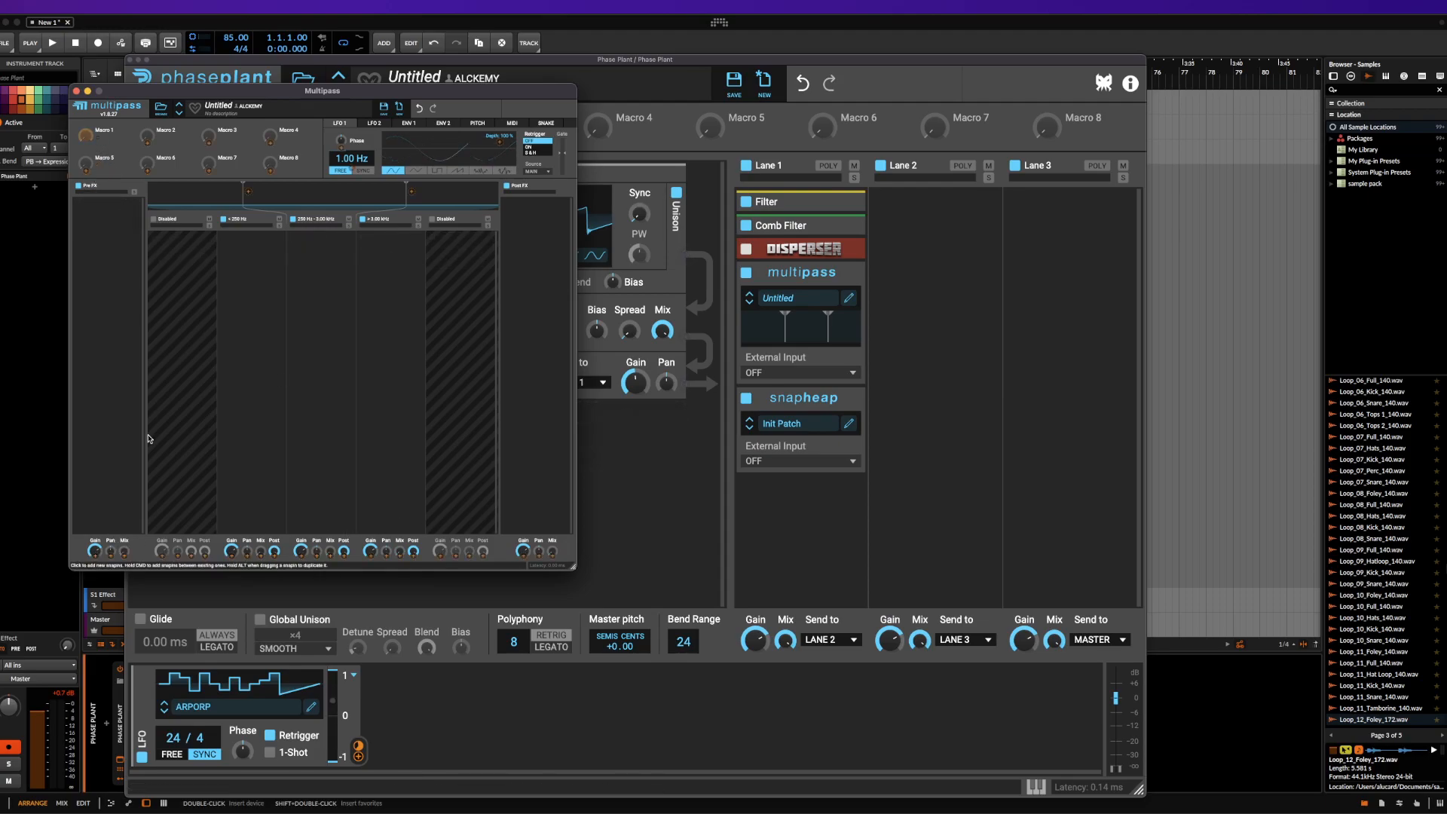
Assign Multipass's Macro 1 to the Mix of Pre FX and the bands, rename the macro MIX, and close the editor
click(100, 138)
drag(191, 557, 192, 512)
drag(261, 557, 260, 520)
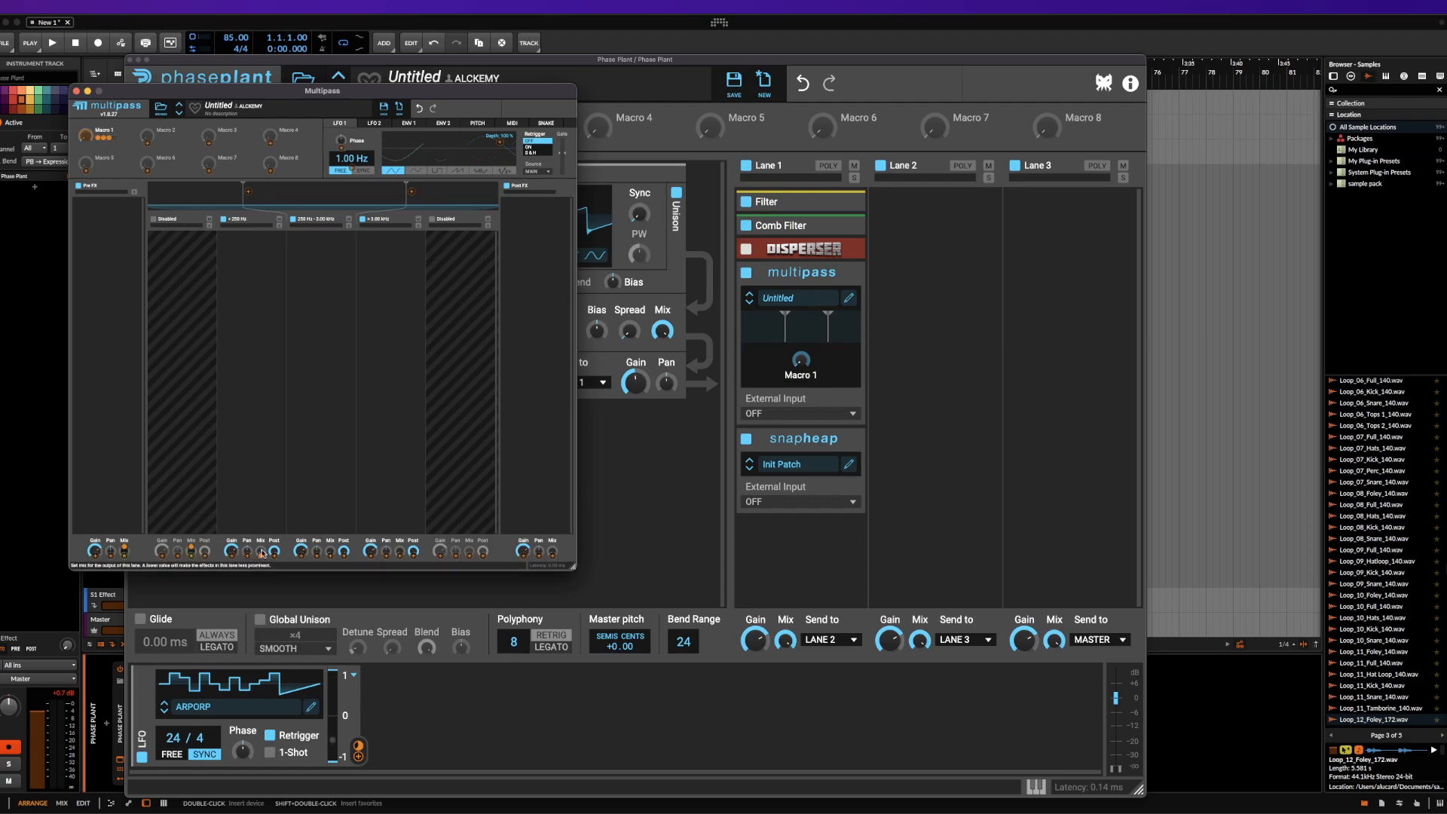
drag(331, 557, 330, 520)
drag(399, 556, 400, 520)
drag(469, 557, 470, 520)
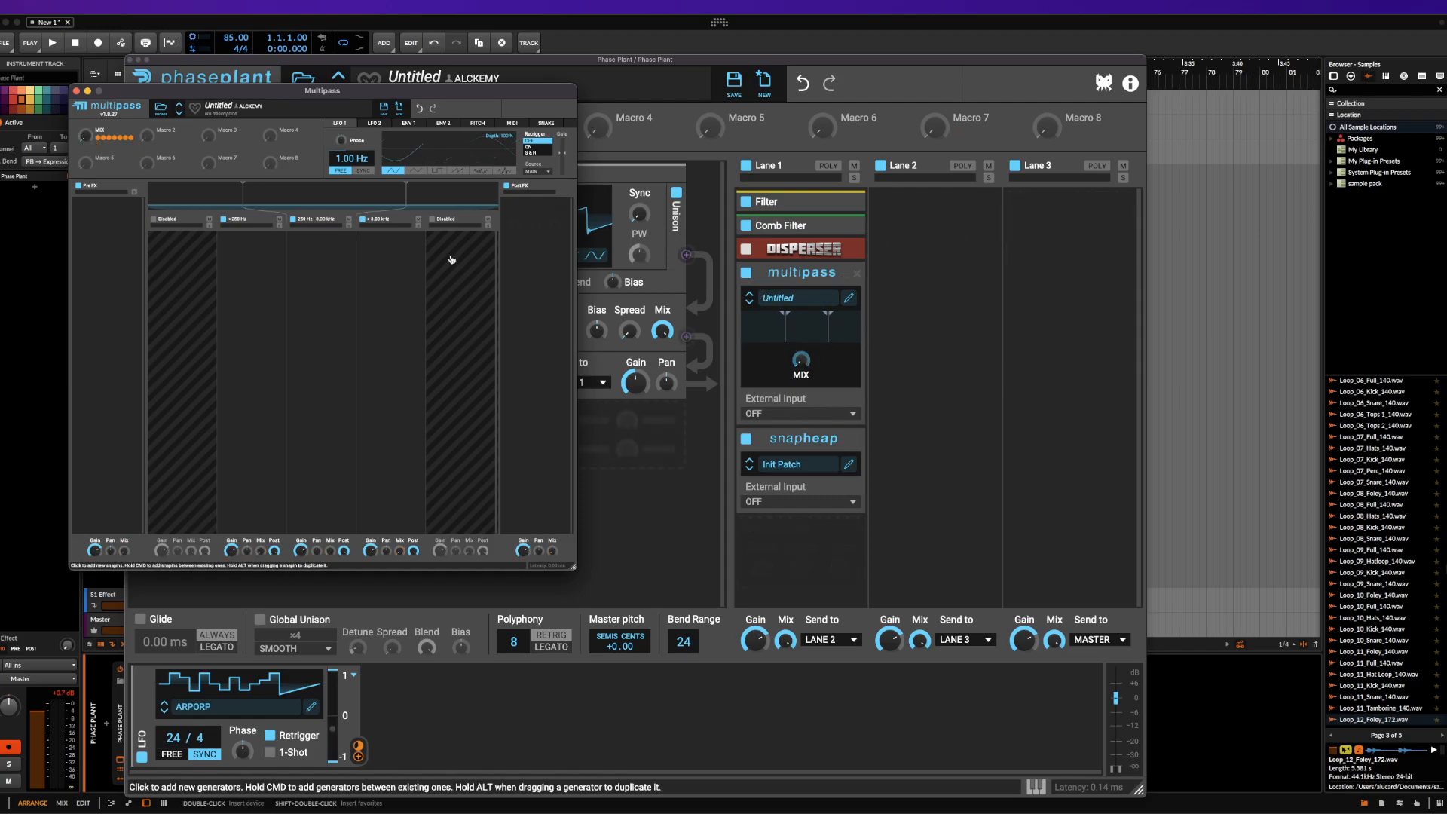
click(77, 91)
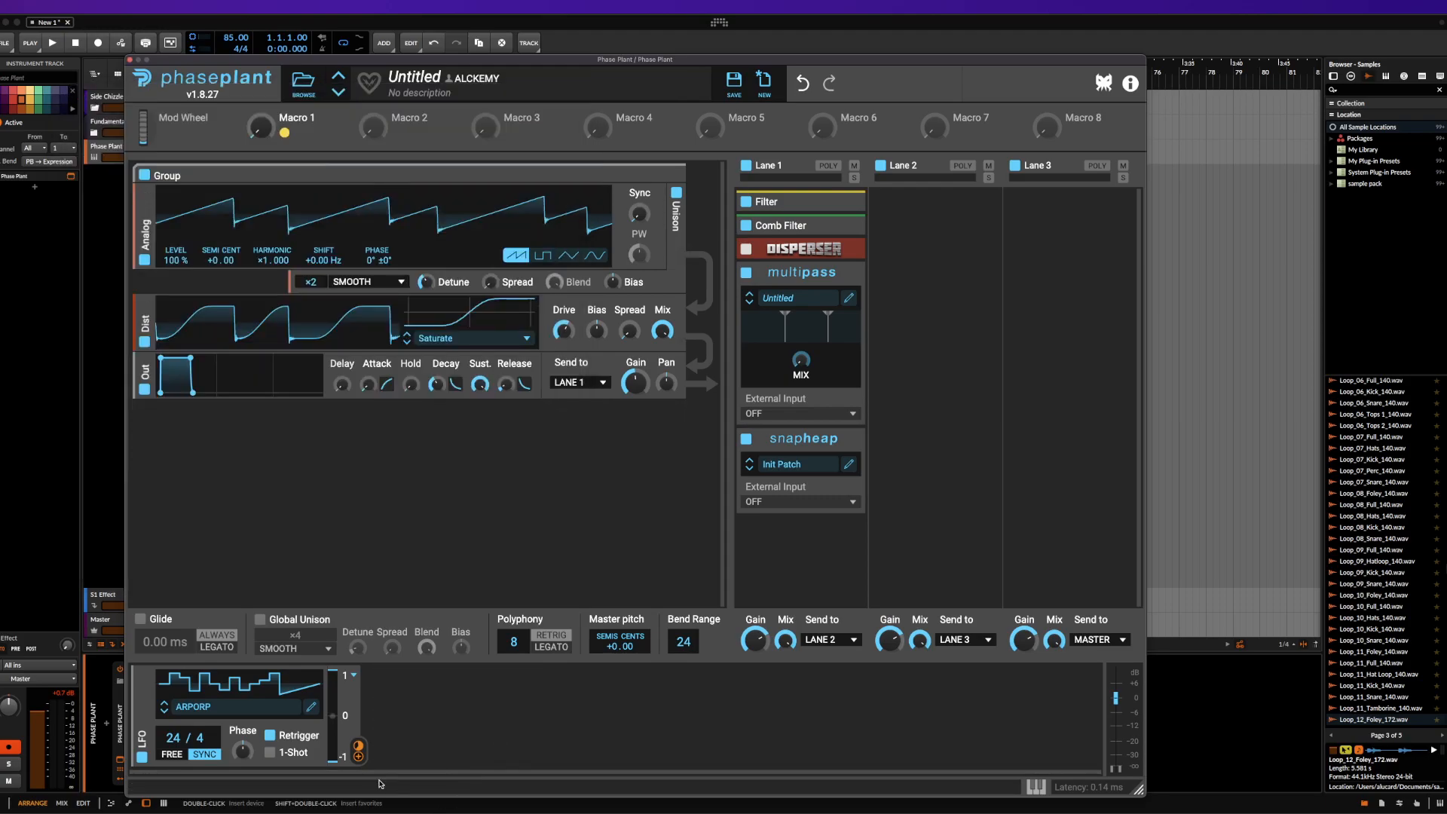
Route the ARPORP LFO to Multipass's MIX macro, and assign Phase Plant's Macro 1 to the depth of that modulation
drag(358, 756, 801, 375)
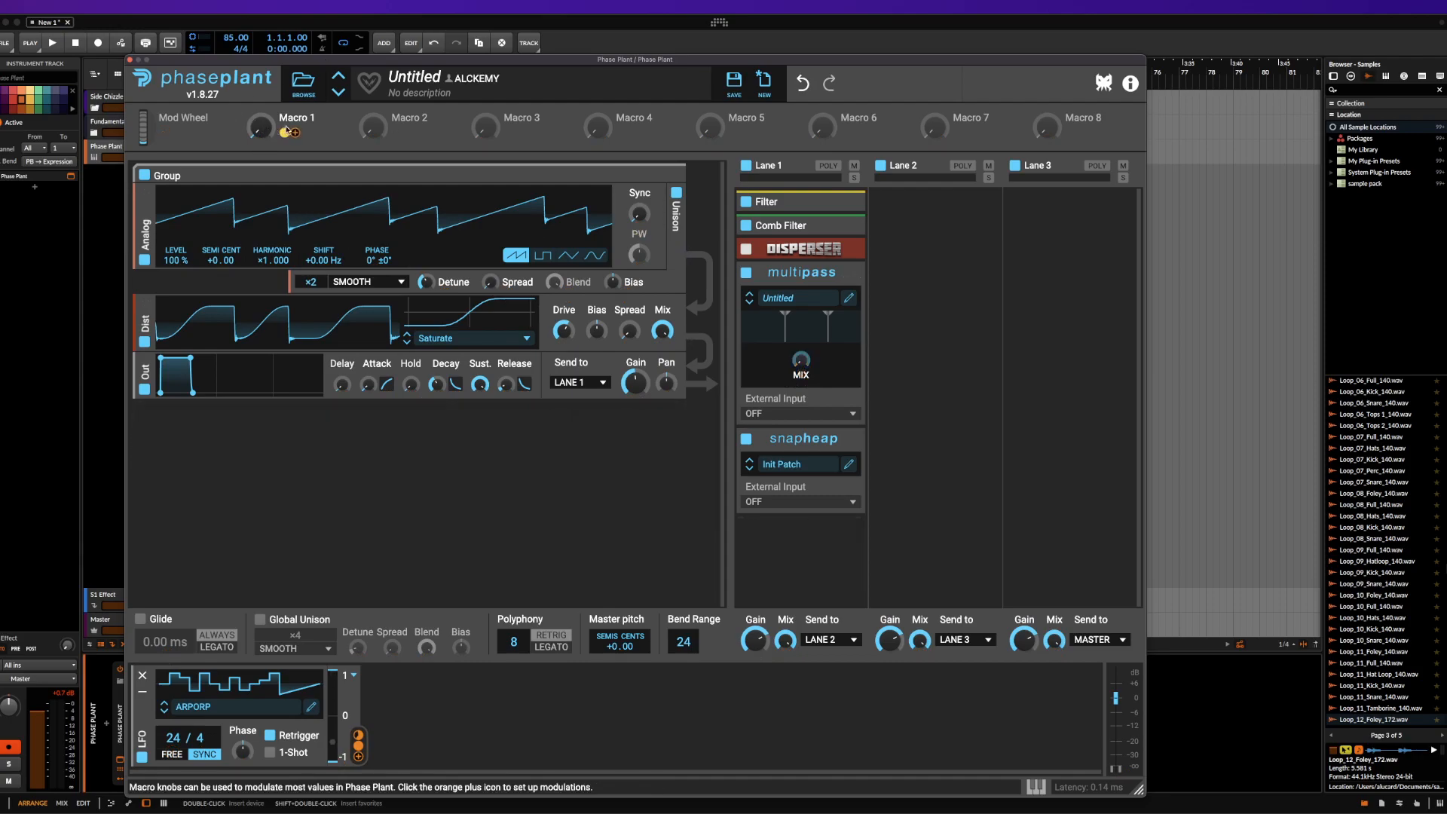
drag(285, 131, 867, 459)
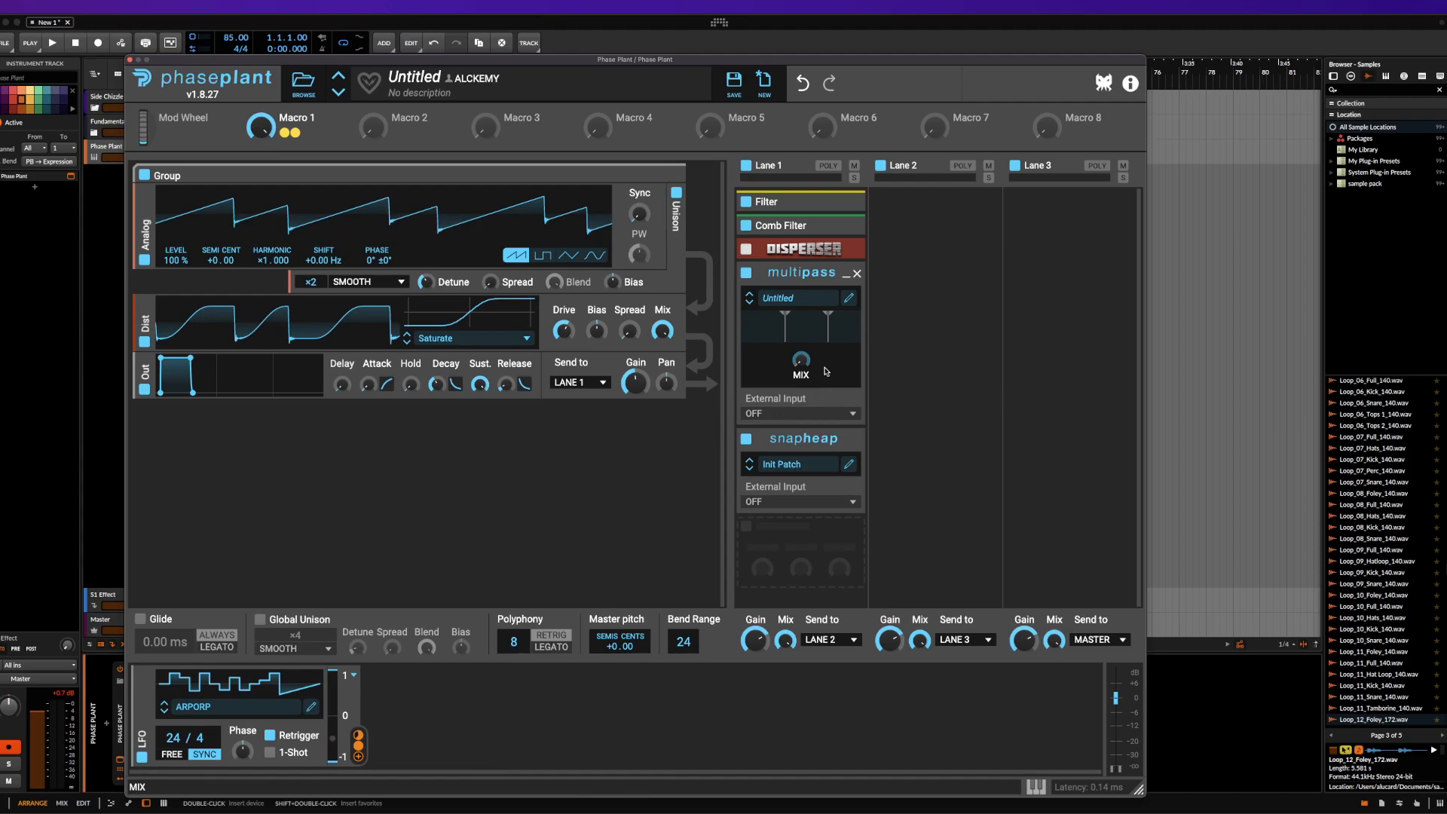
Reopen Multipass, add a 3-Band EQ to Pre FX, and route LFO 1 to several of the EQ's controls, including Mid
click(848, 298)
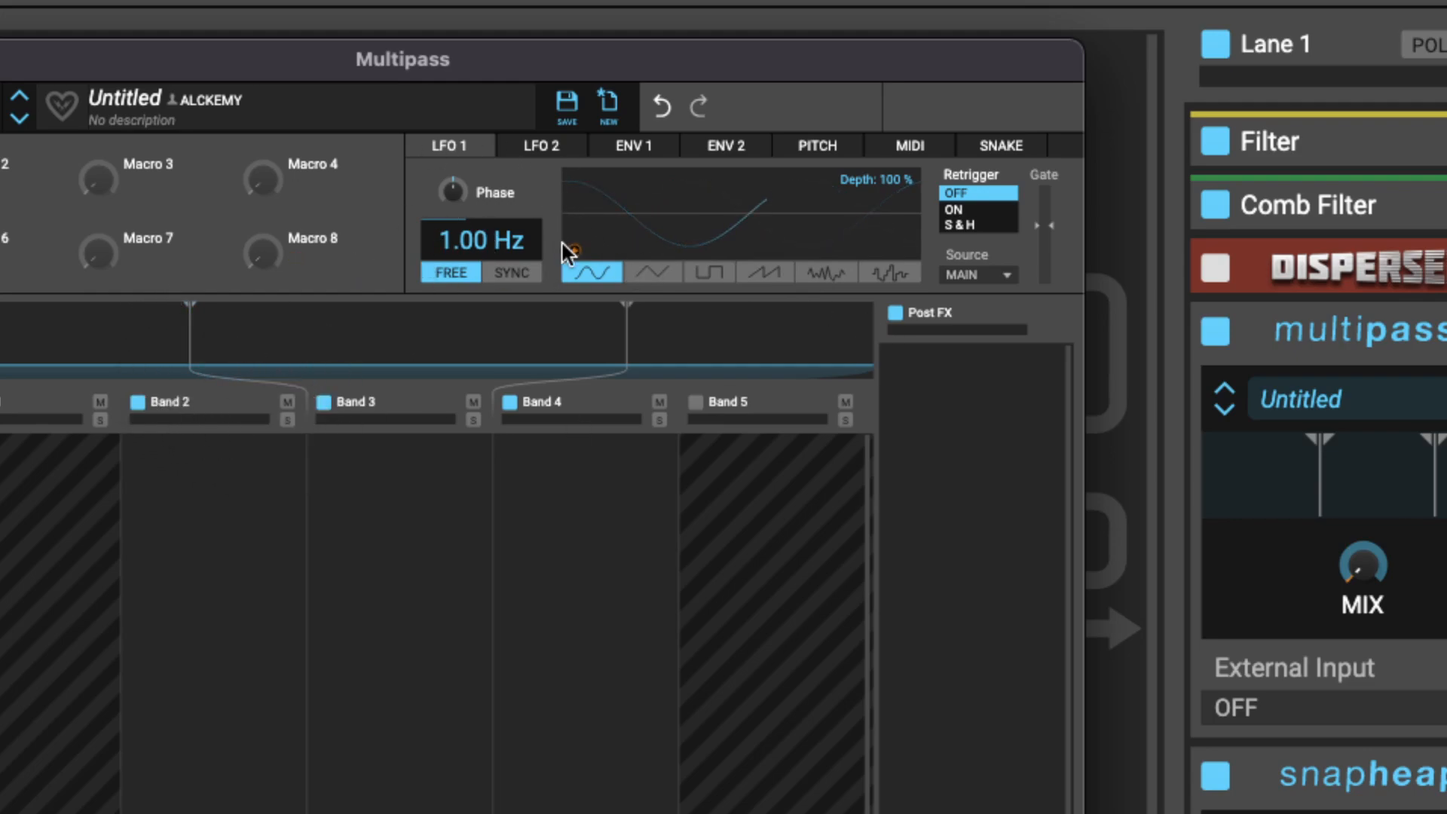
click(1, 505)
click(1, 528)
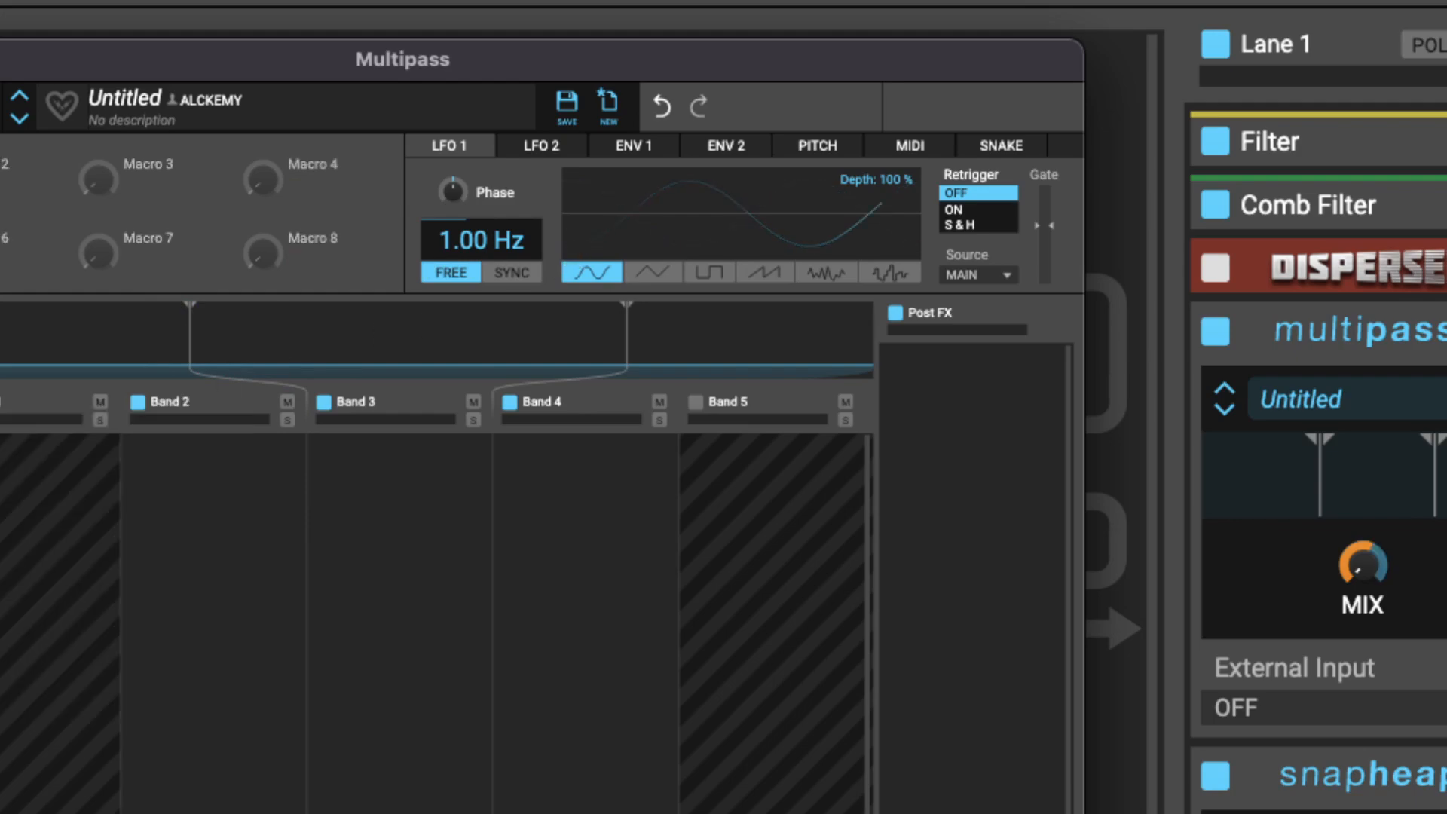
drag(572, 247, 2, 422)
drag(1, 483, 2, 437)
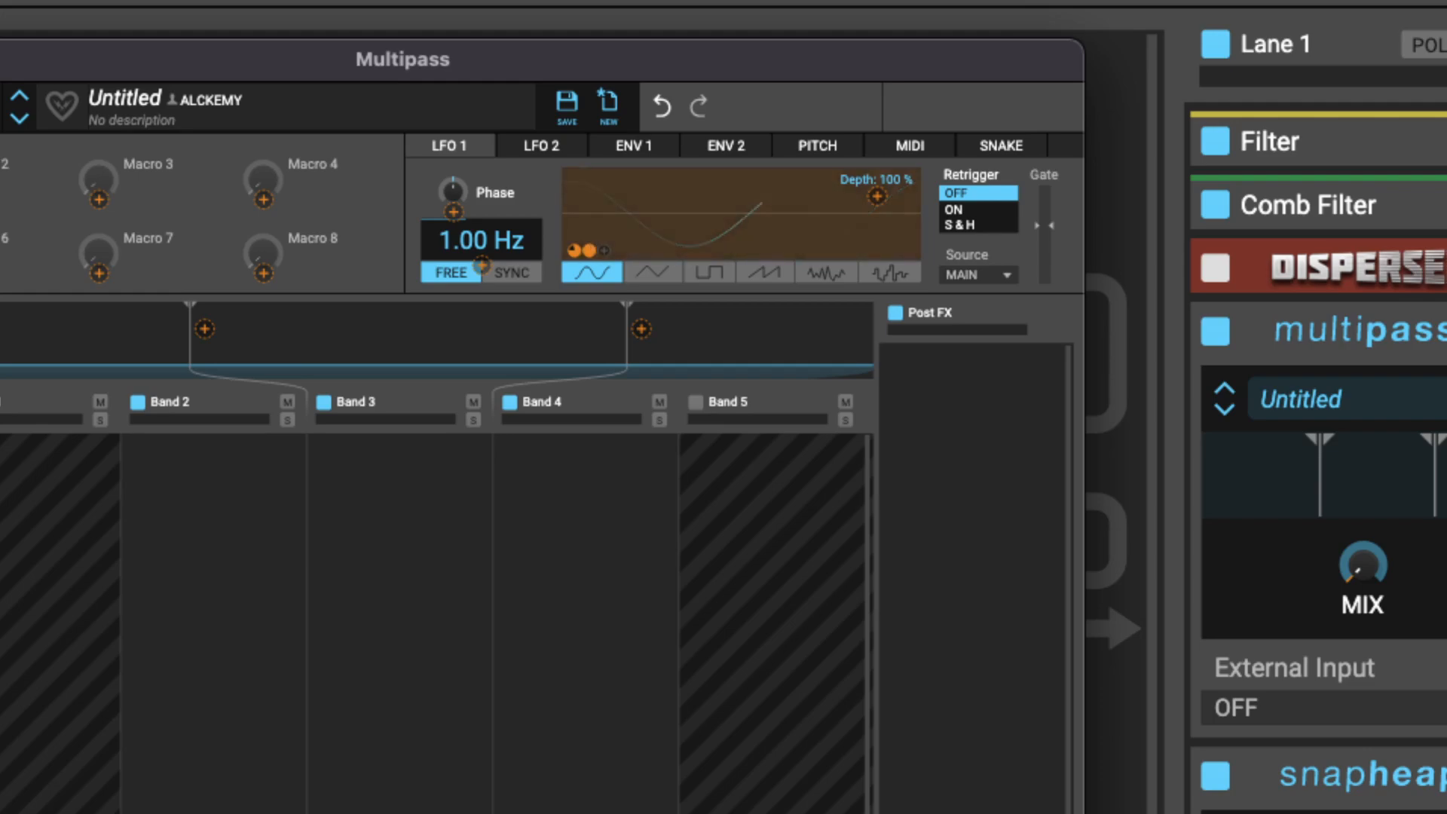
drag(1, 528, 1, 483)
click(494, 220)
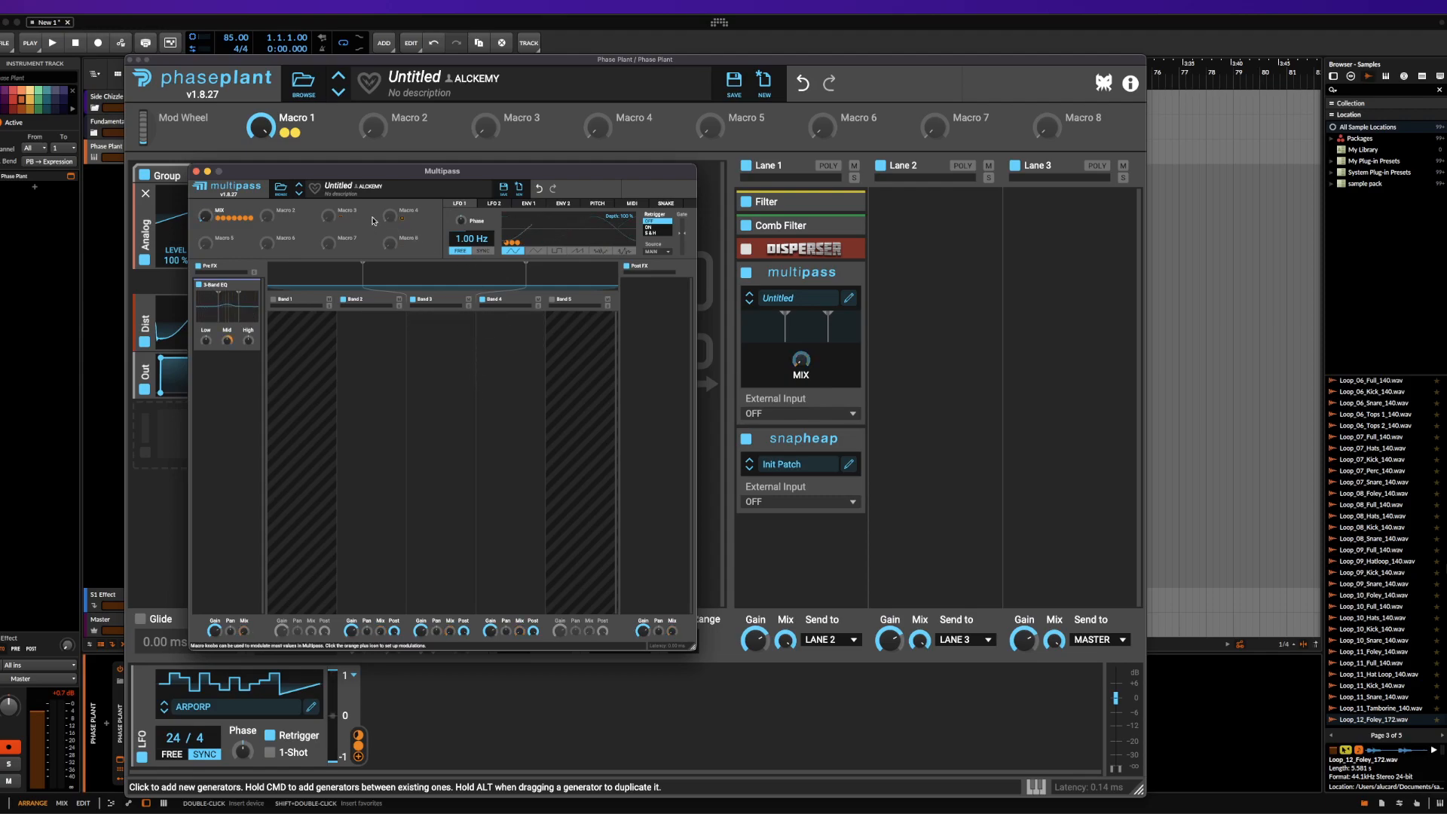
Assign Multipass's Macro 2 to the High gain of the 3-Band EQ, and close the editor
click(280, 220)
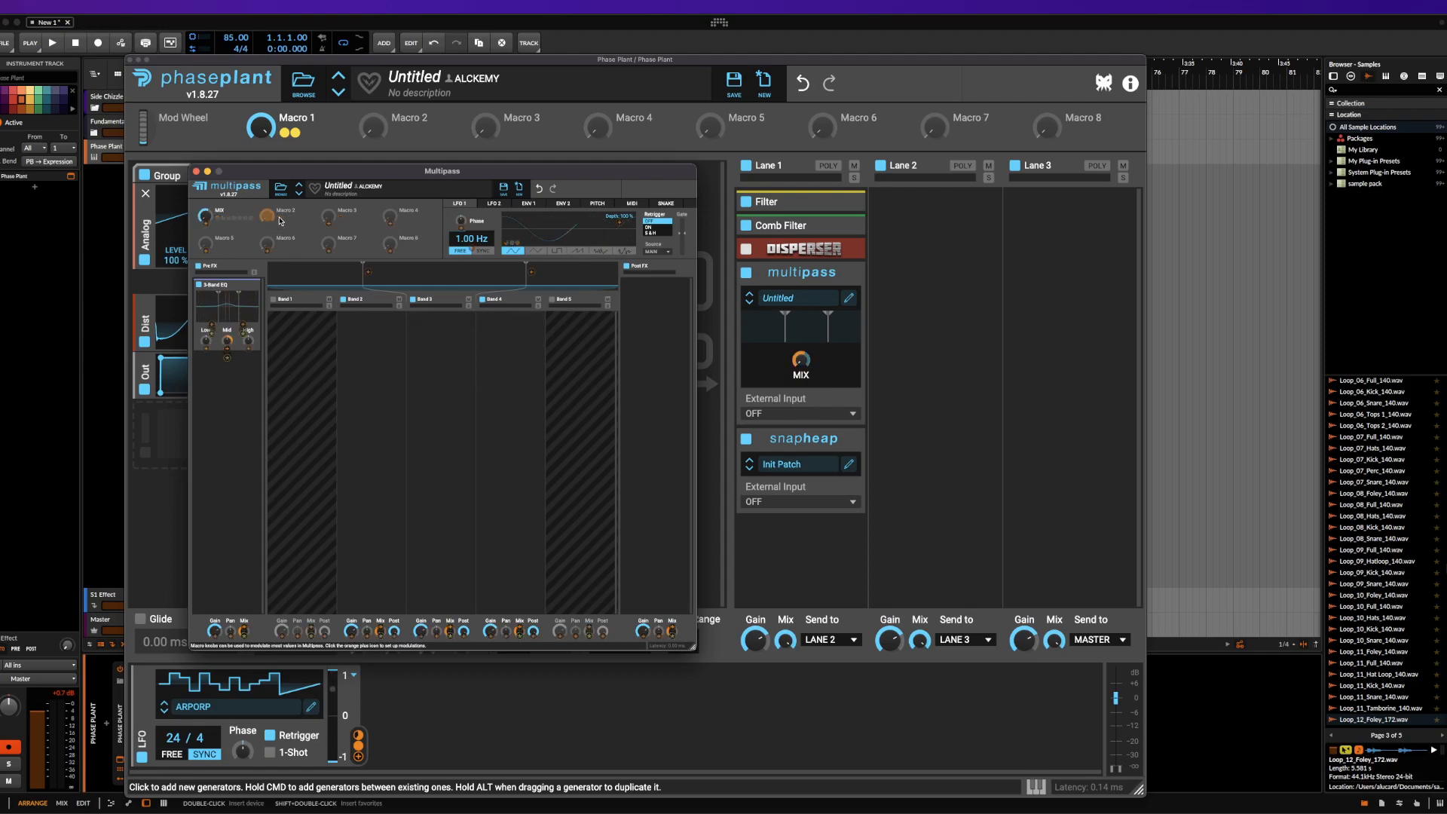
drag(248, 349, 227, 348)
click(302, 389)
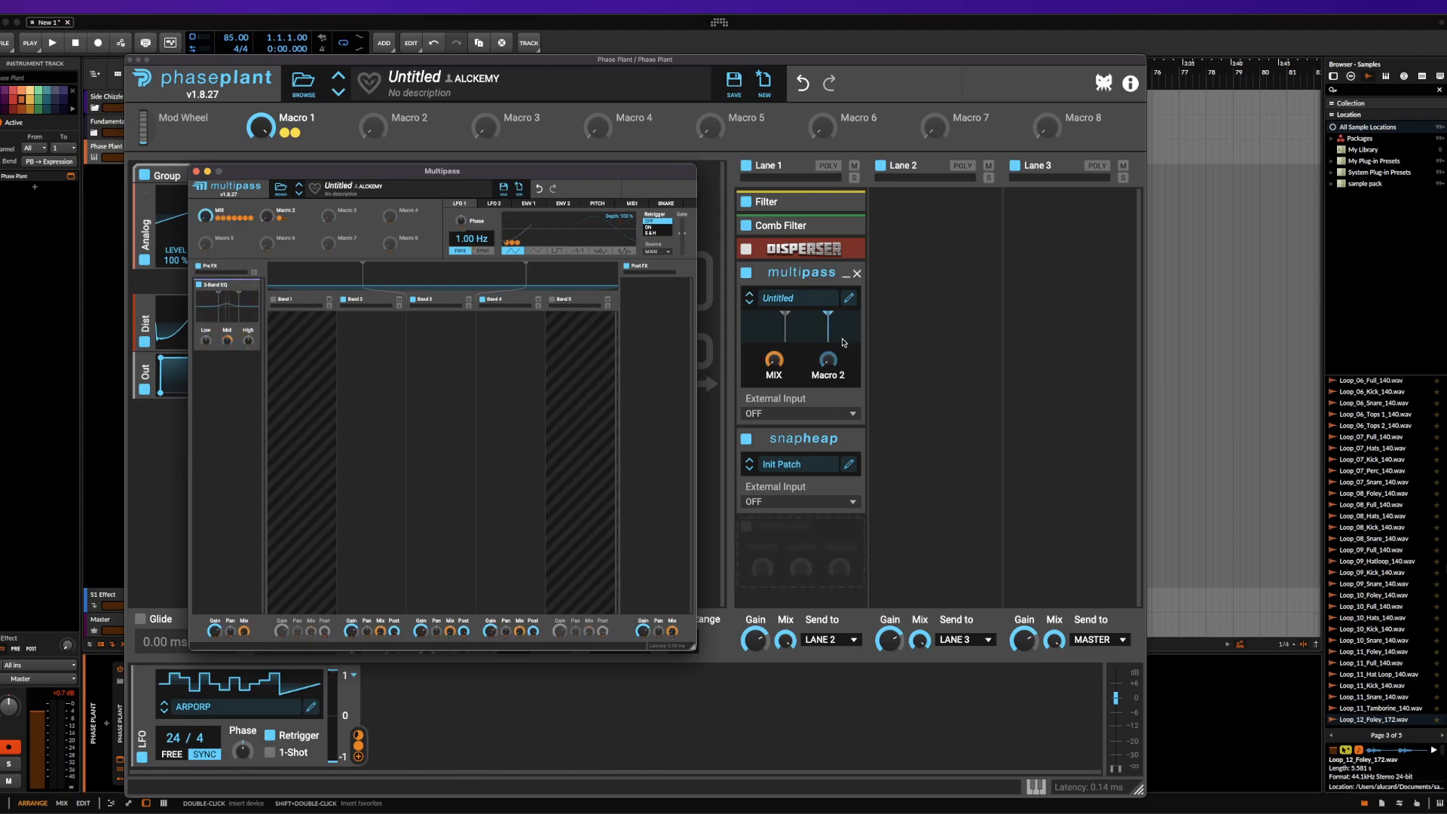
click(197, 172)
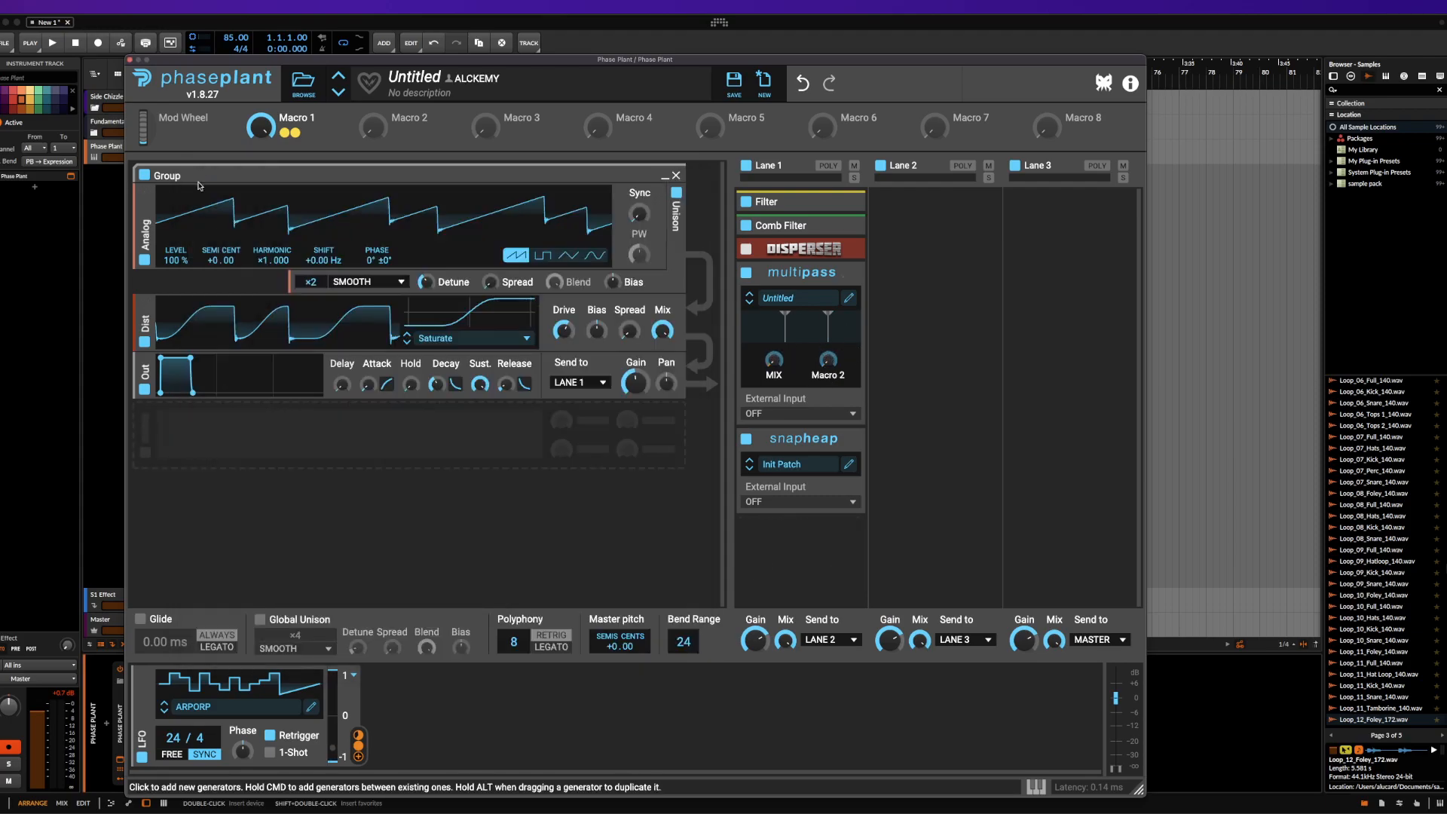
Add a second LFO with the Sine shape in Phase Plant and route it to Multipass's Macro 2
click(460, 705)
click(469, 721)
click(601, 758)
click(836, 356)
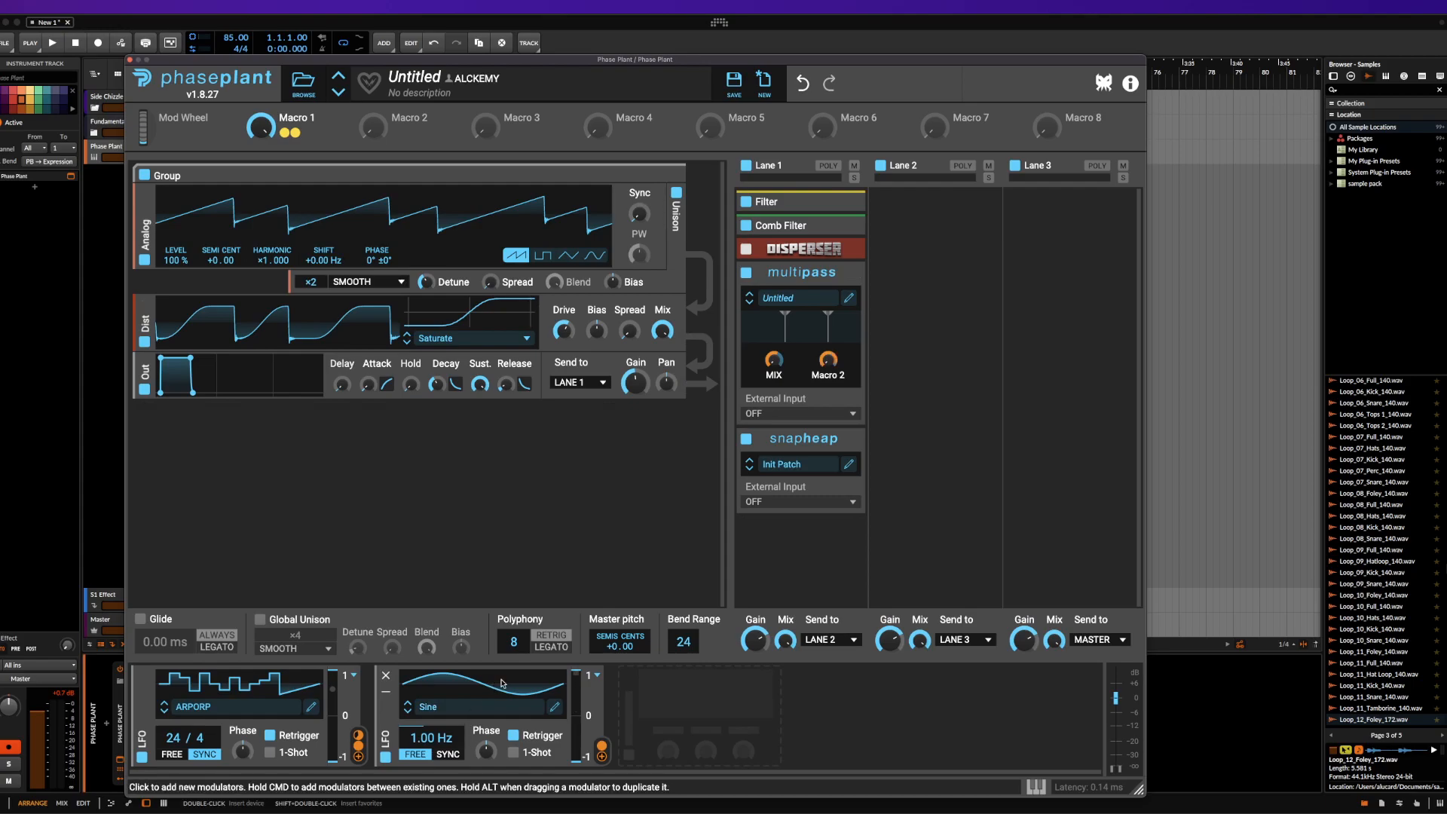
Add a Stereo effect to Multipass's Band 2 and lower that band's upper crossover to about 149 Hz
click(849, 298)
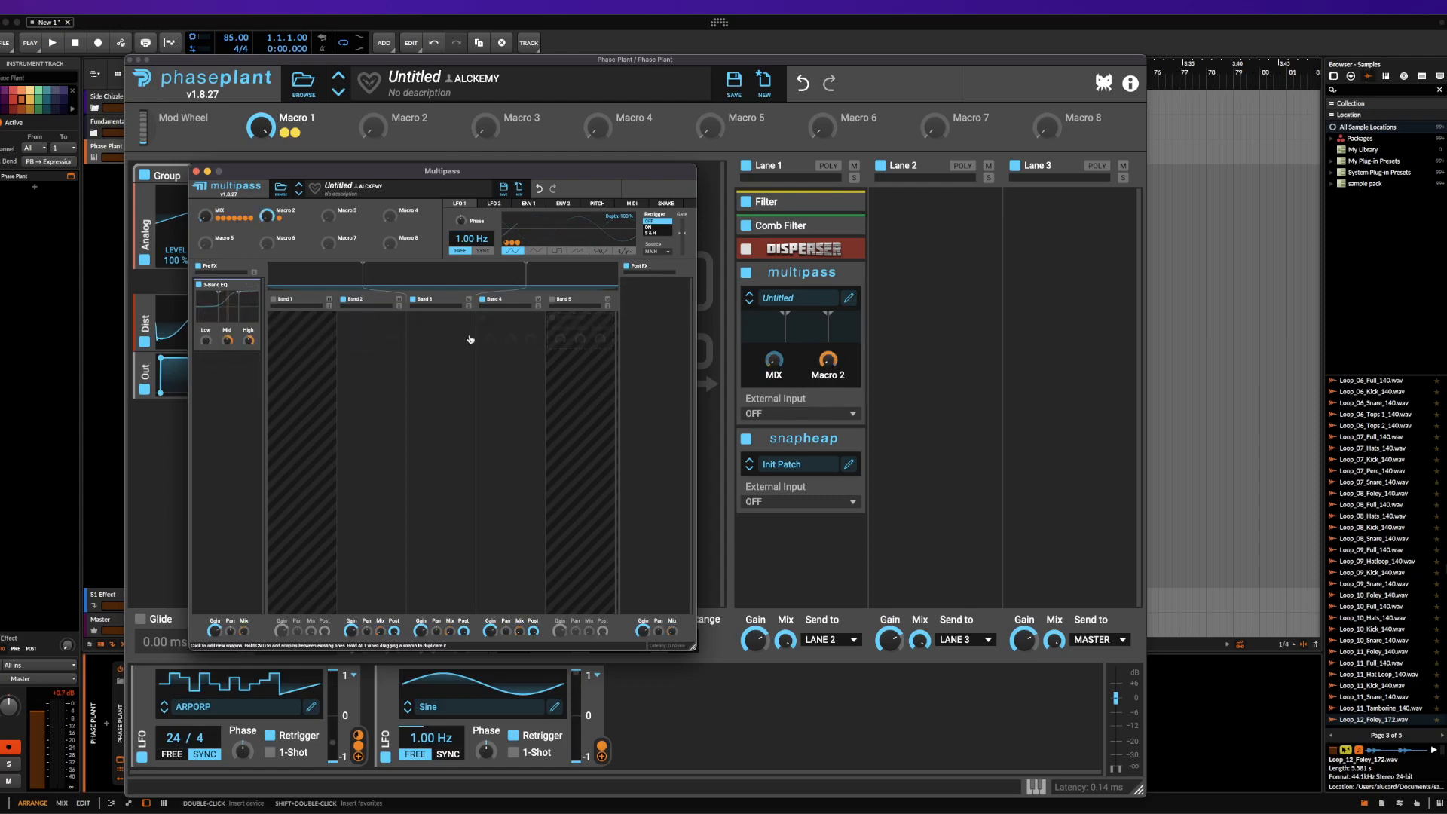
click(348, 321)
click(467, 404)
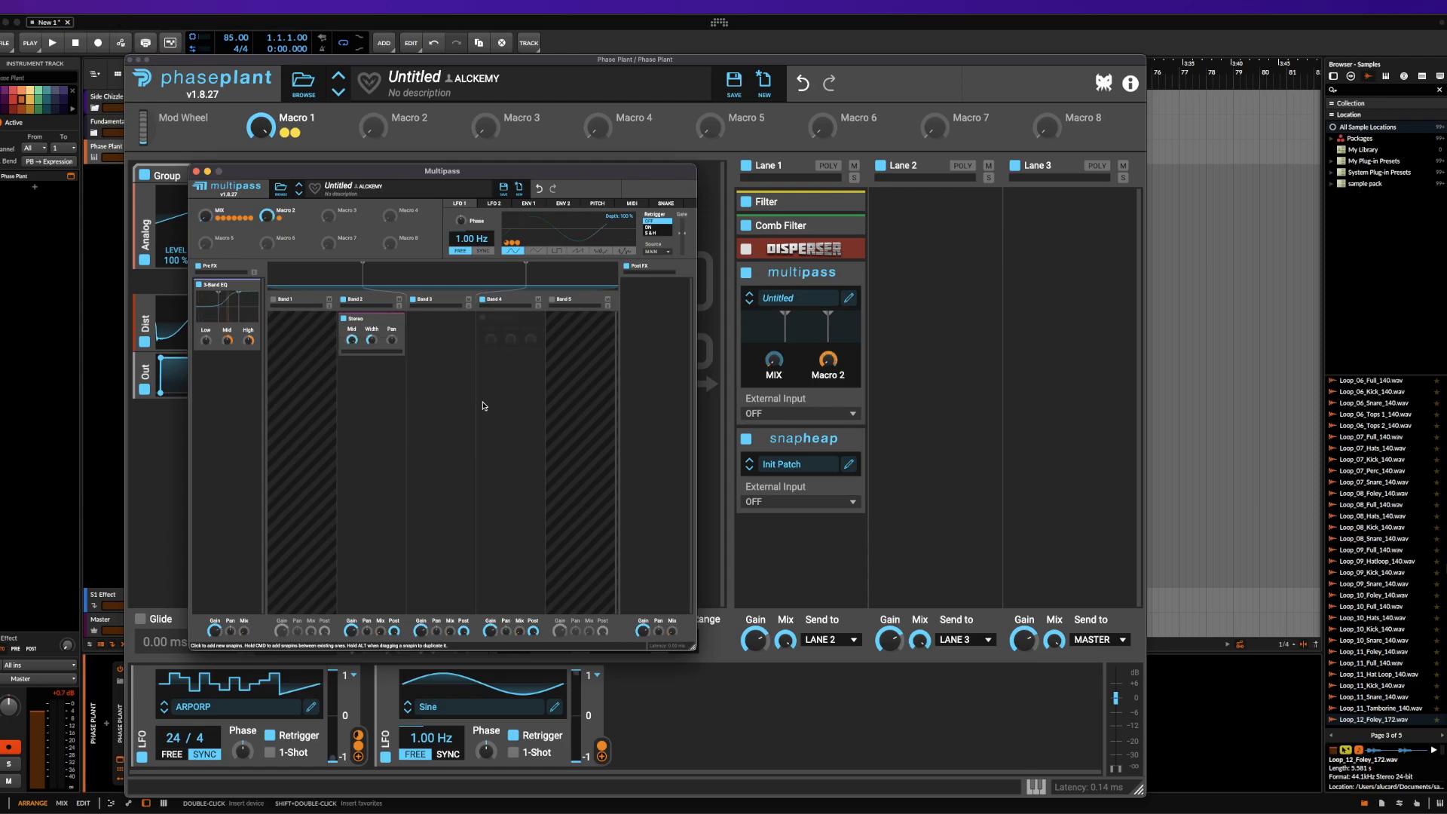
drag(366, 280, 329, 280)
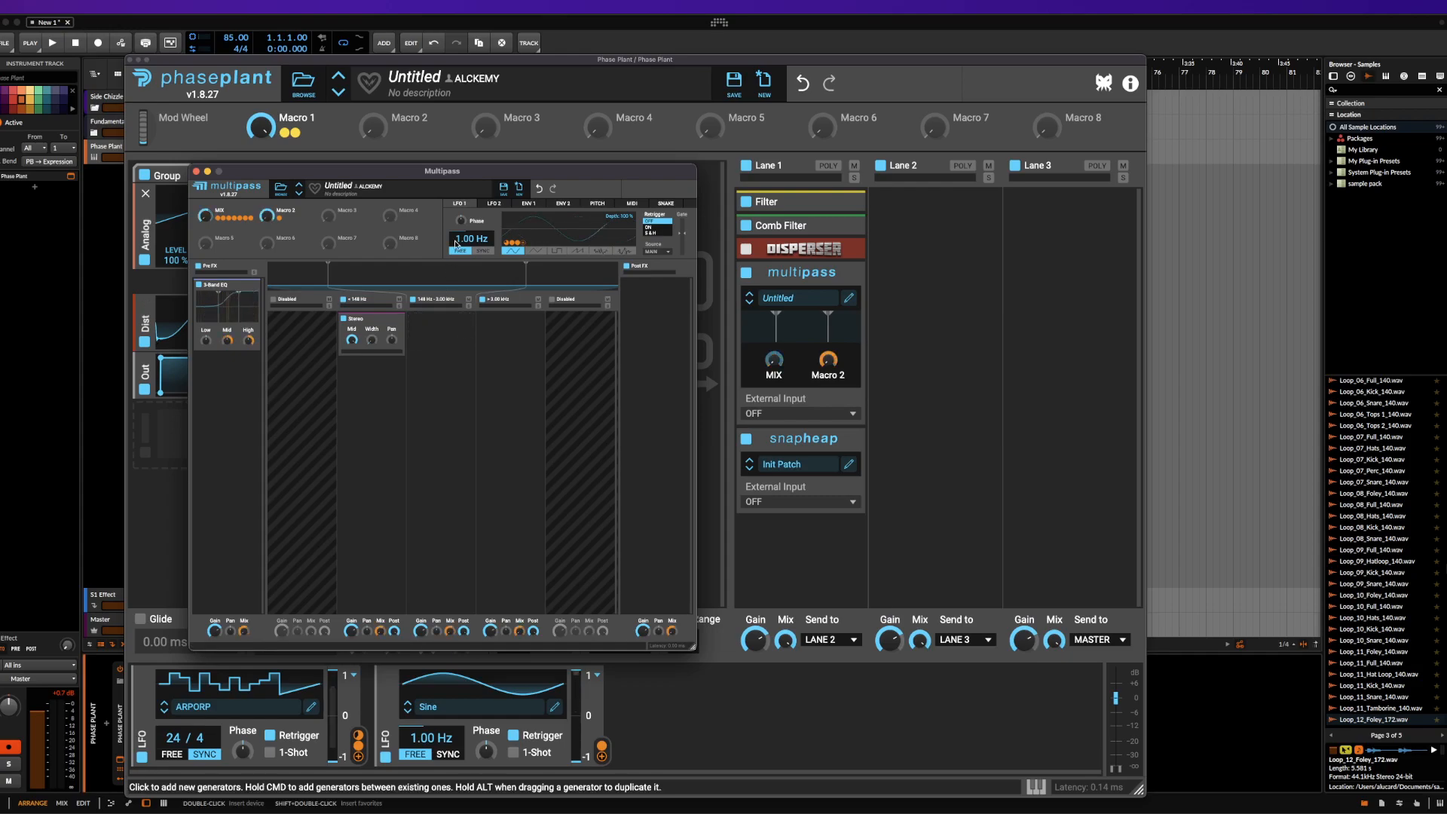
Show Multipass's ENV 1, and add a Slice EQ with a high-frequency boost peak to the band above 3 kHz
click(528, 204)
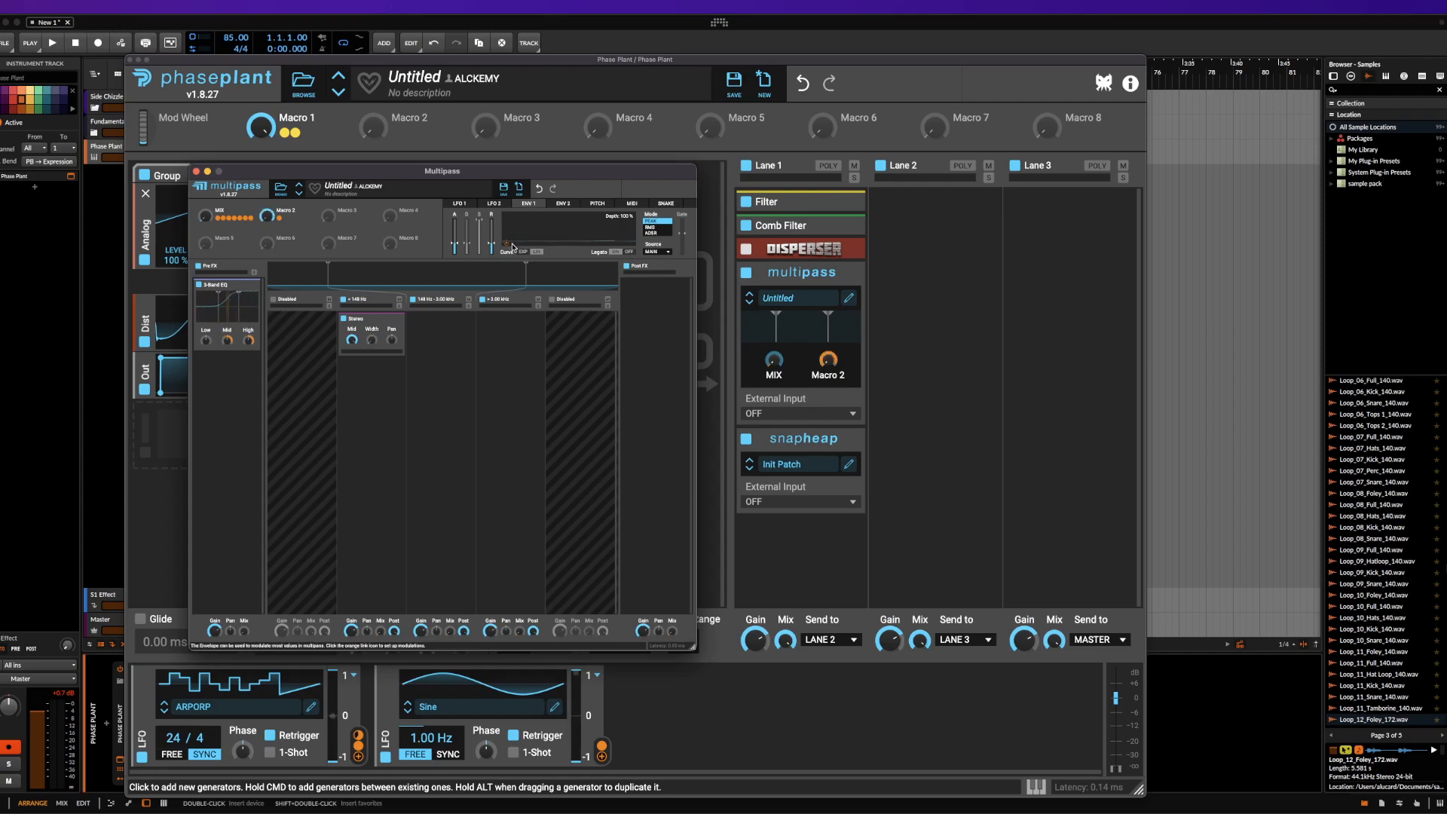
click(497, 342)
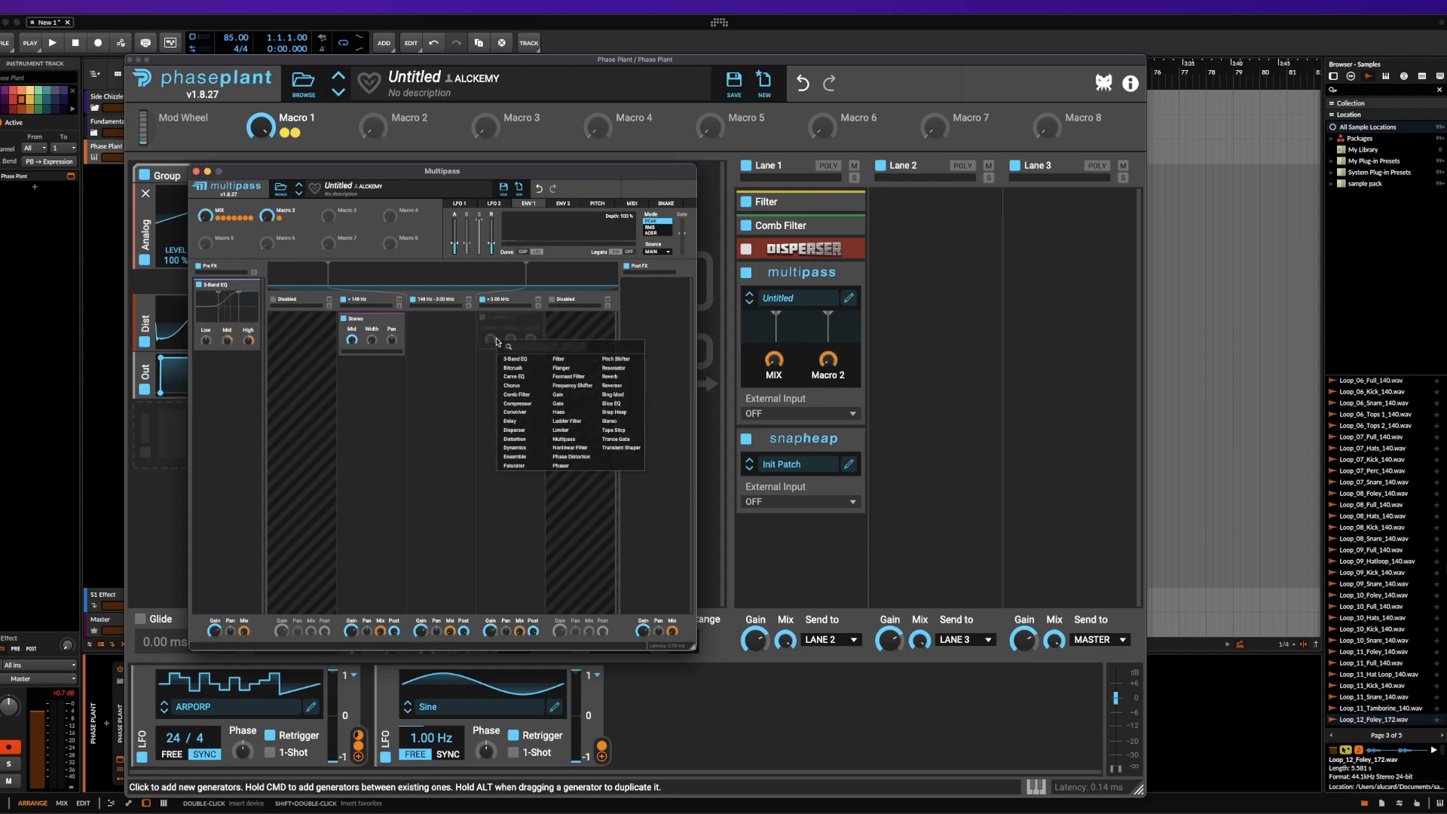
click(613, 404)
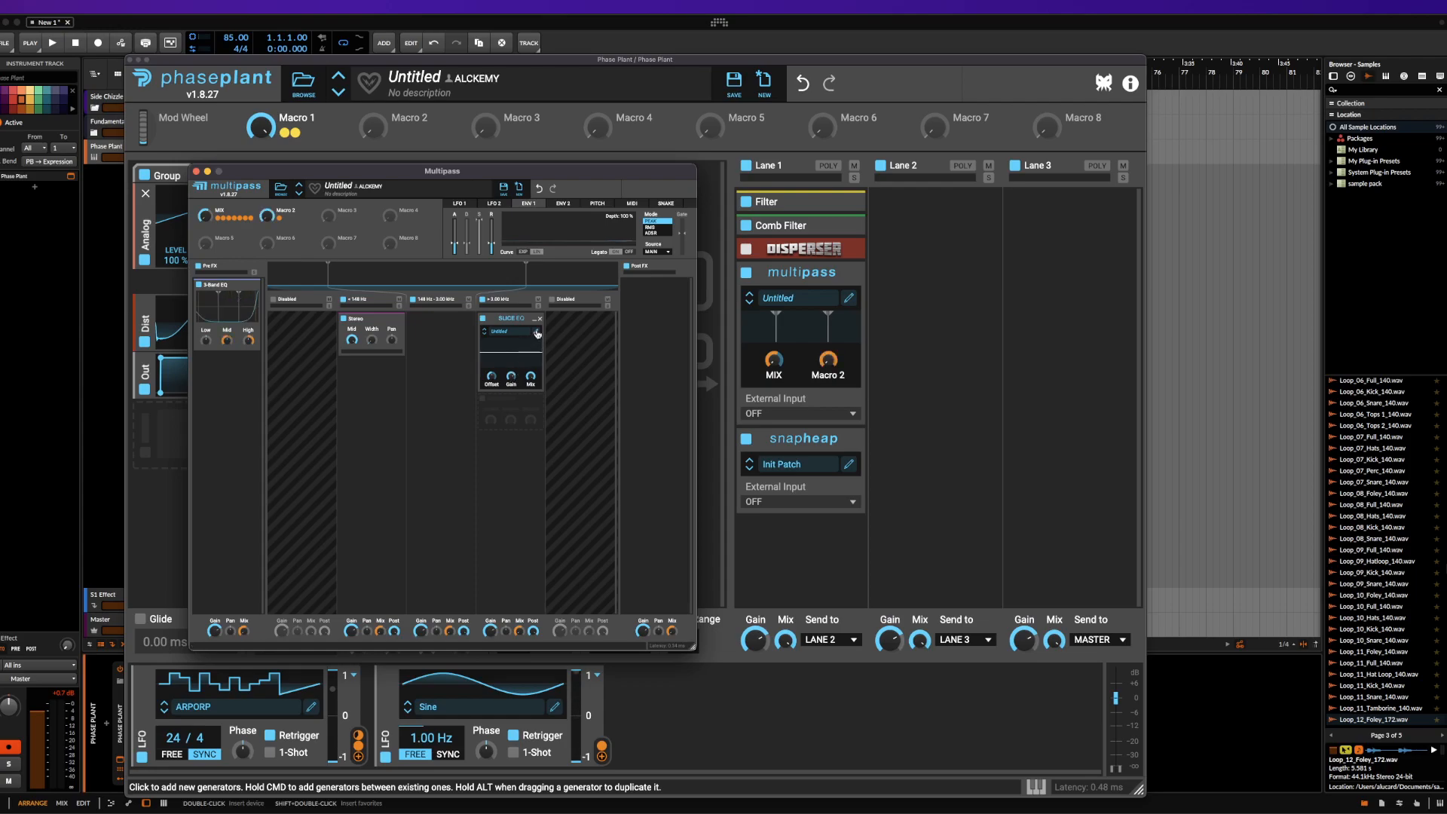
click(538, 336)
drag(578, 424, 604, 320)
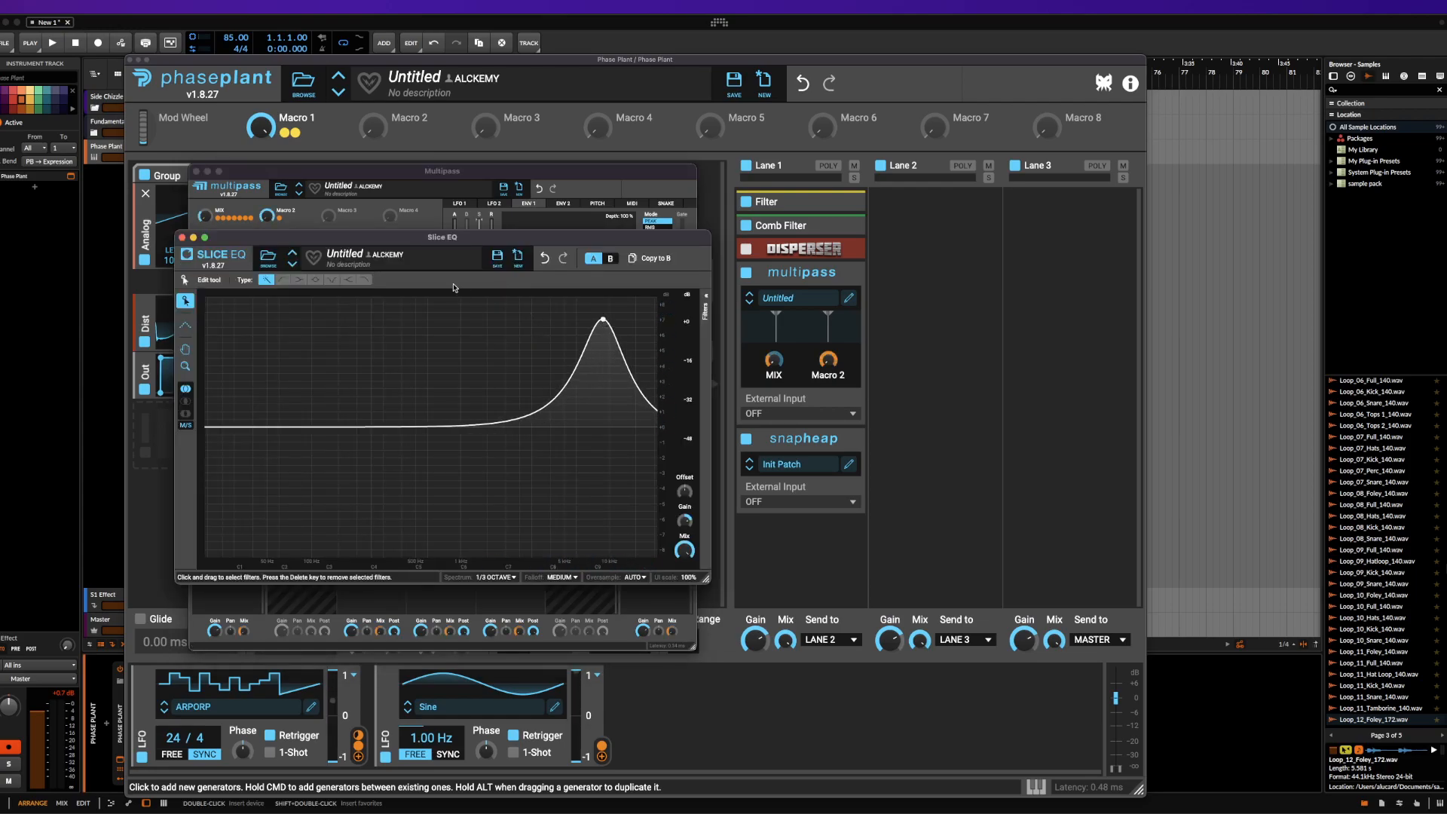
click(182, 238)
Route Multipass's ENV 1 to the Gain of the Slice EQ
click(507, 242)
drag(512, 384, 511, 445)
click(495, 350)
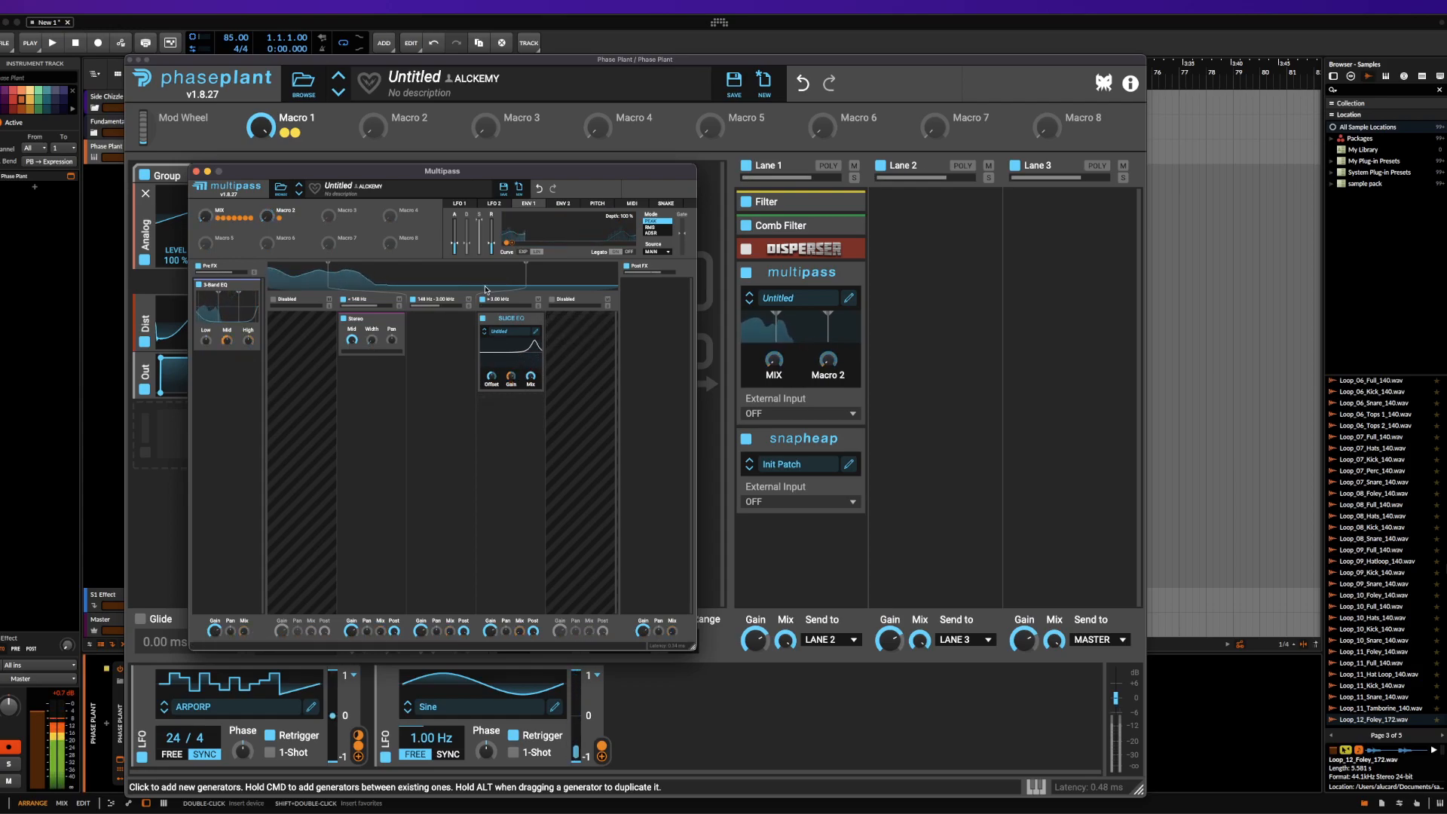
Expand the Filter in Lane 1, remove the LFO modulation from its cutoff and open the cutoff fully
click(805, 205)
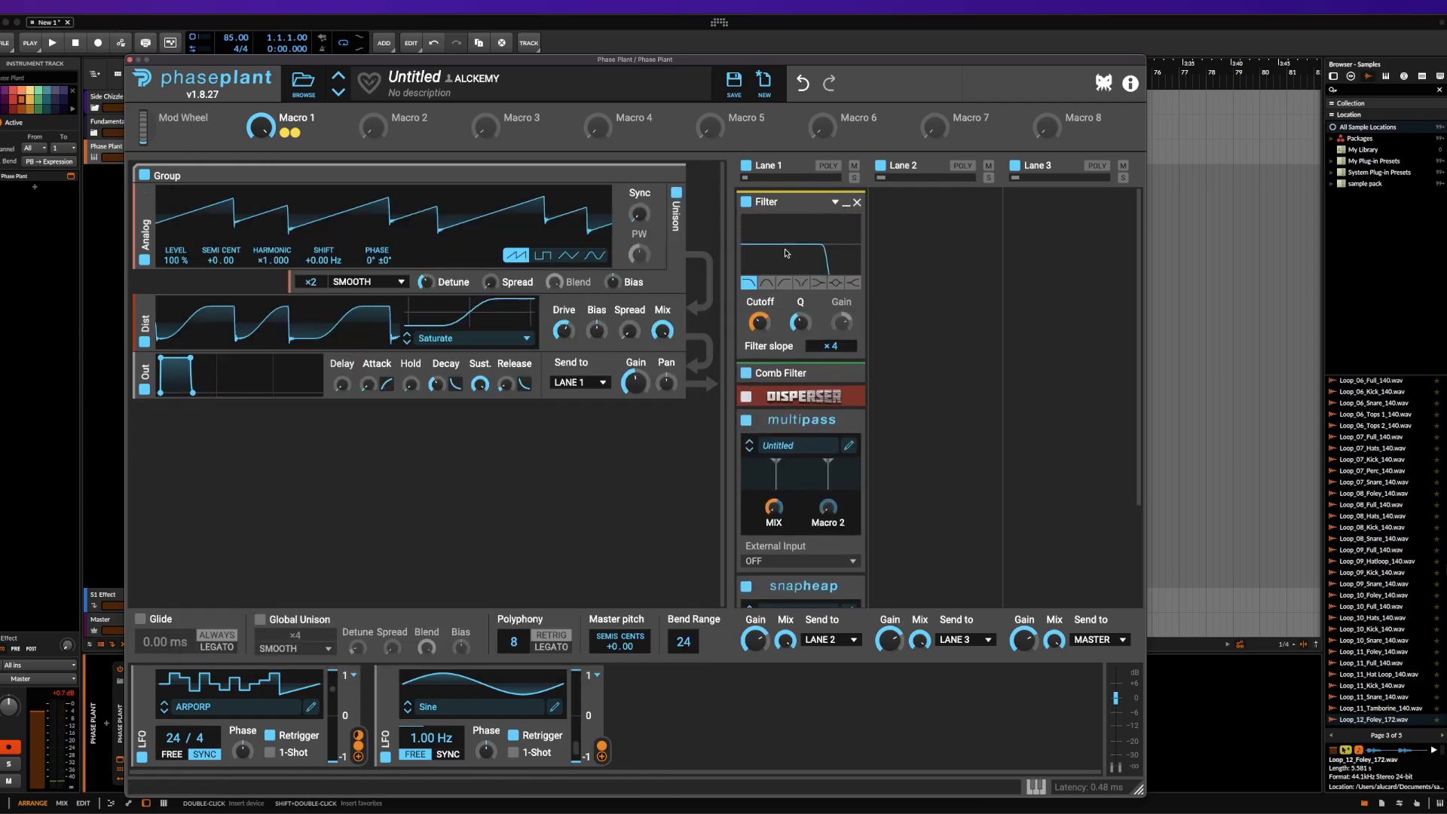
double_click(760, 338)
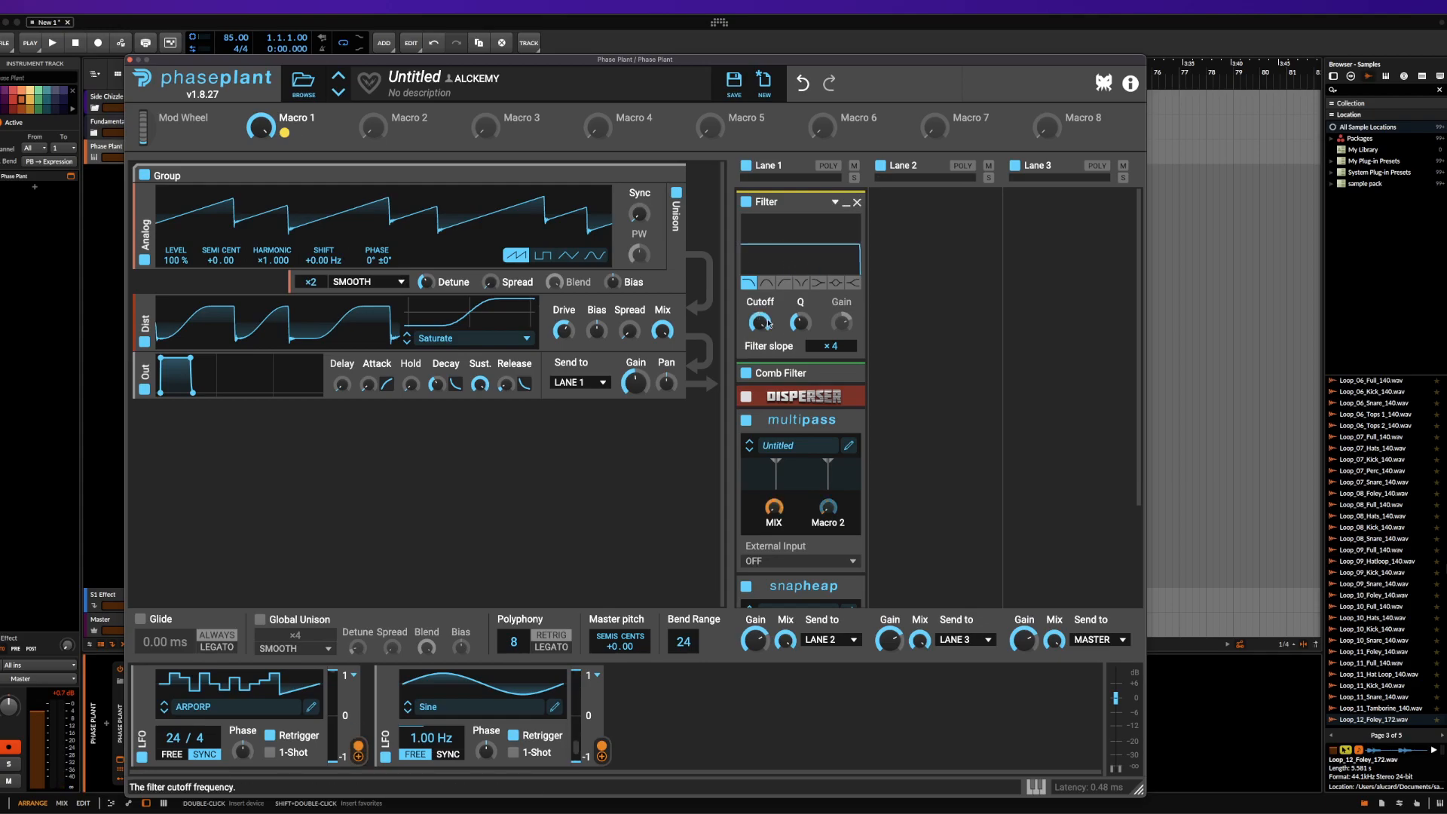
Open the Multipass editor and route ENV 1 to the Offset of the Slice EQ
click(849, 446)
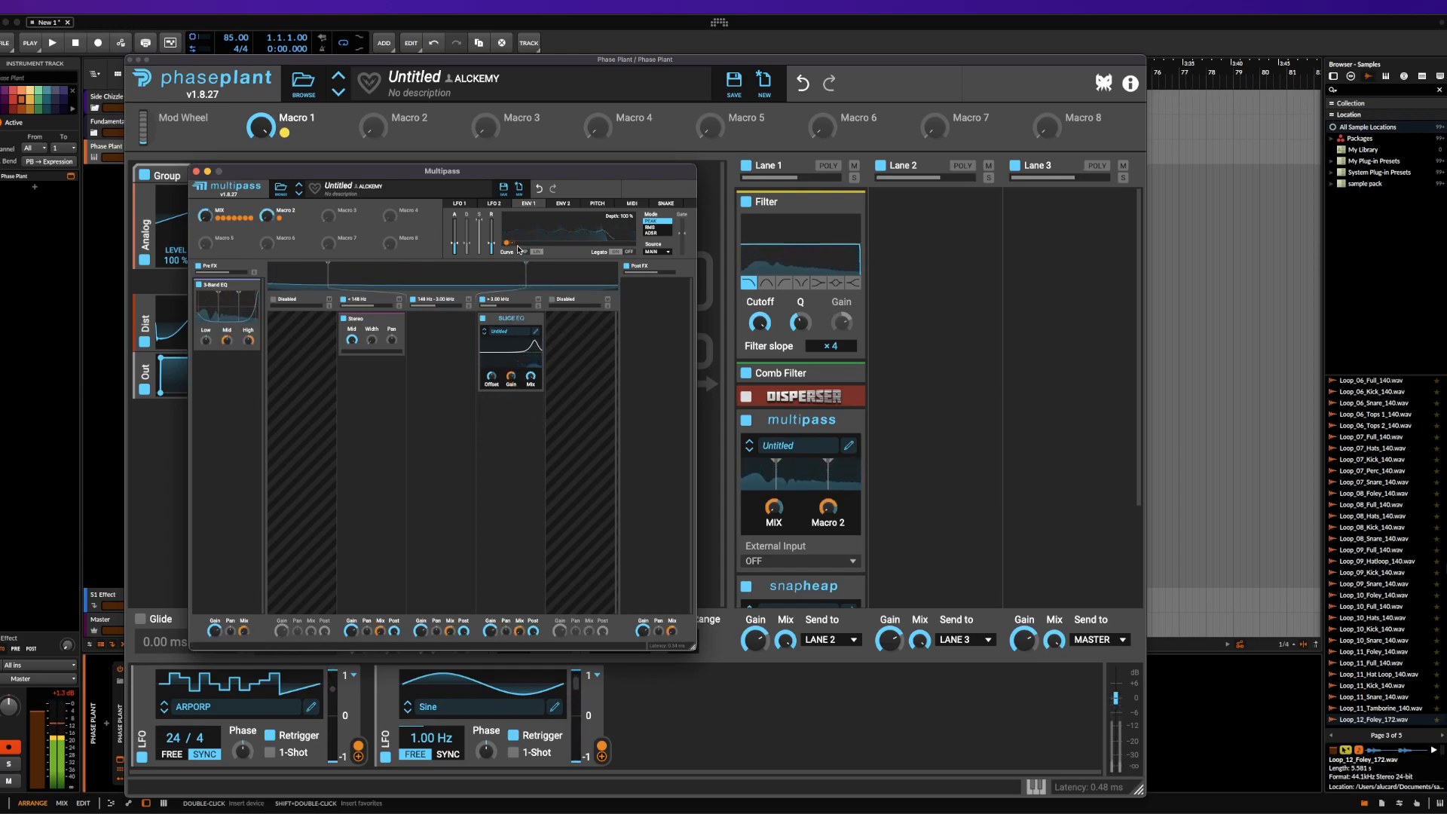
drag(514, 245, 519, 387)
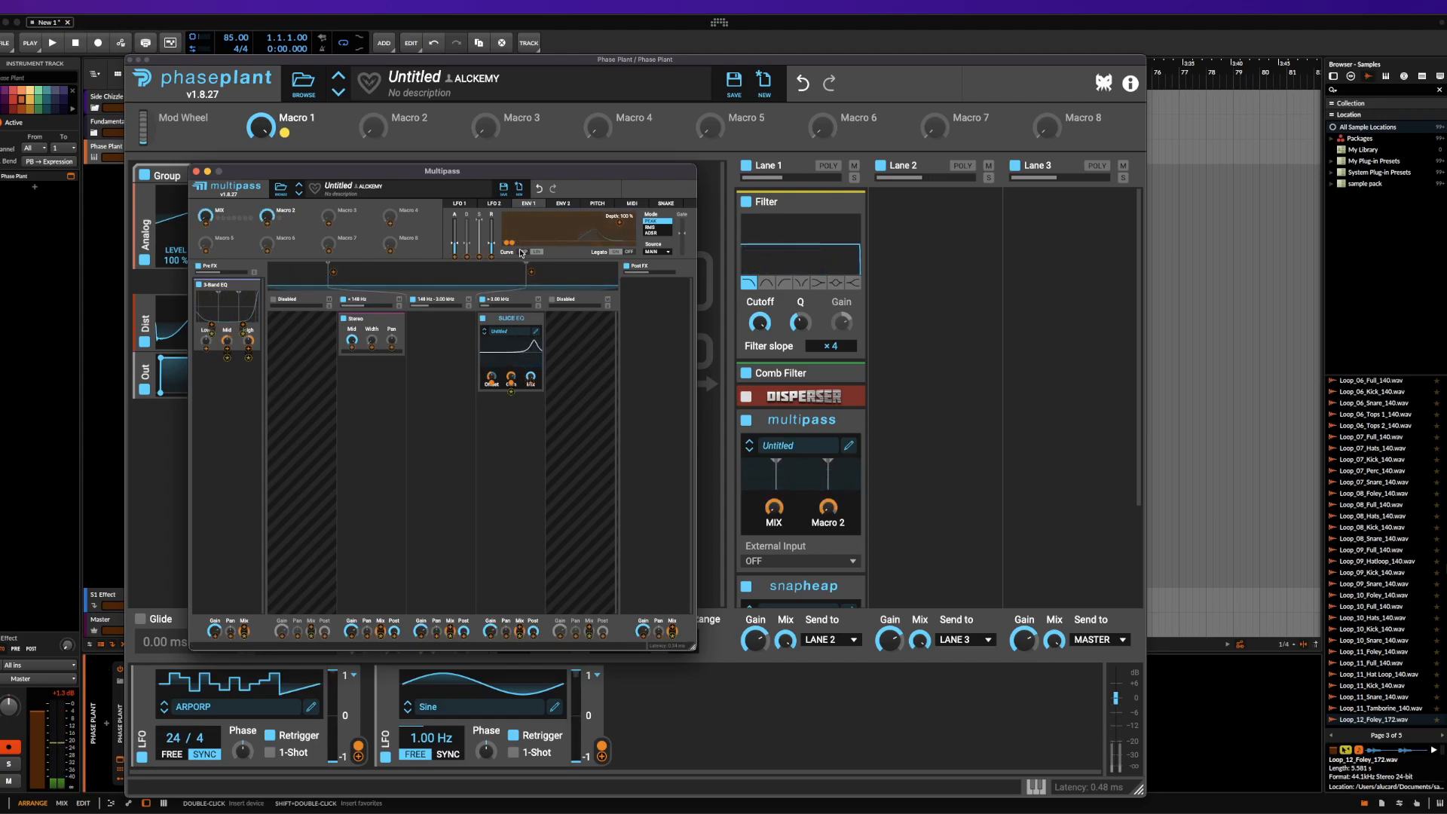
click(460, 221)
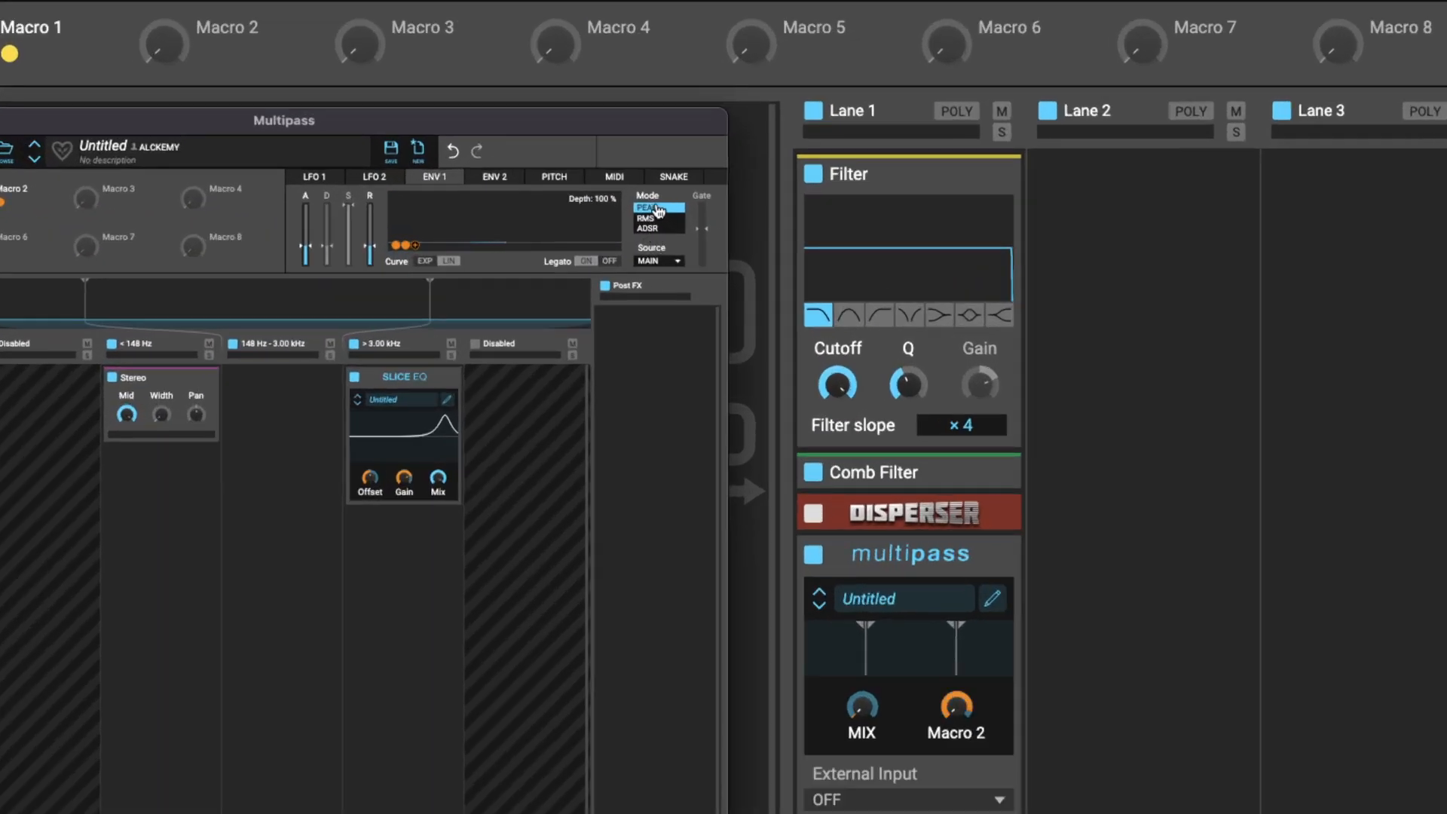
Try ADSR mode on Multipass's ENV 1, adjusting its decay and sustain, and return the mode to PEAK
click(650, 229)
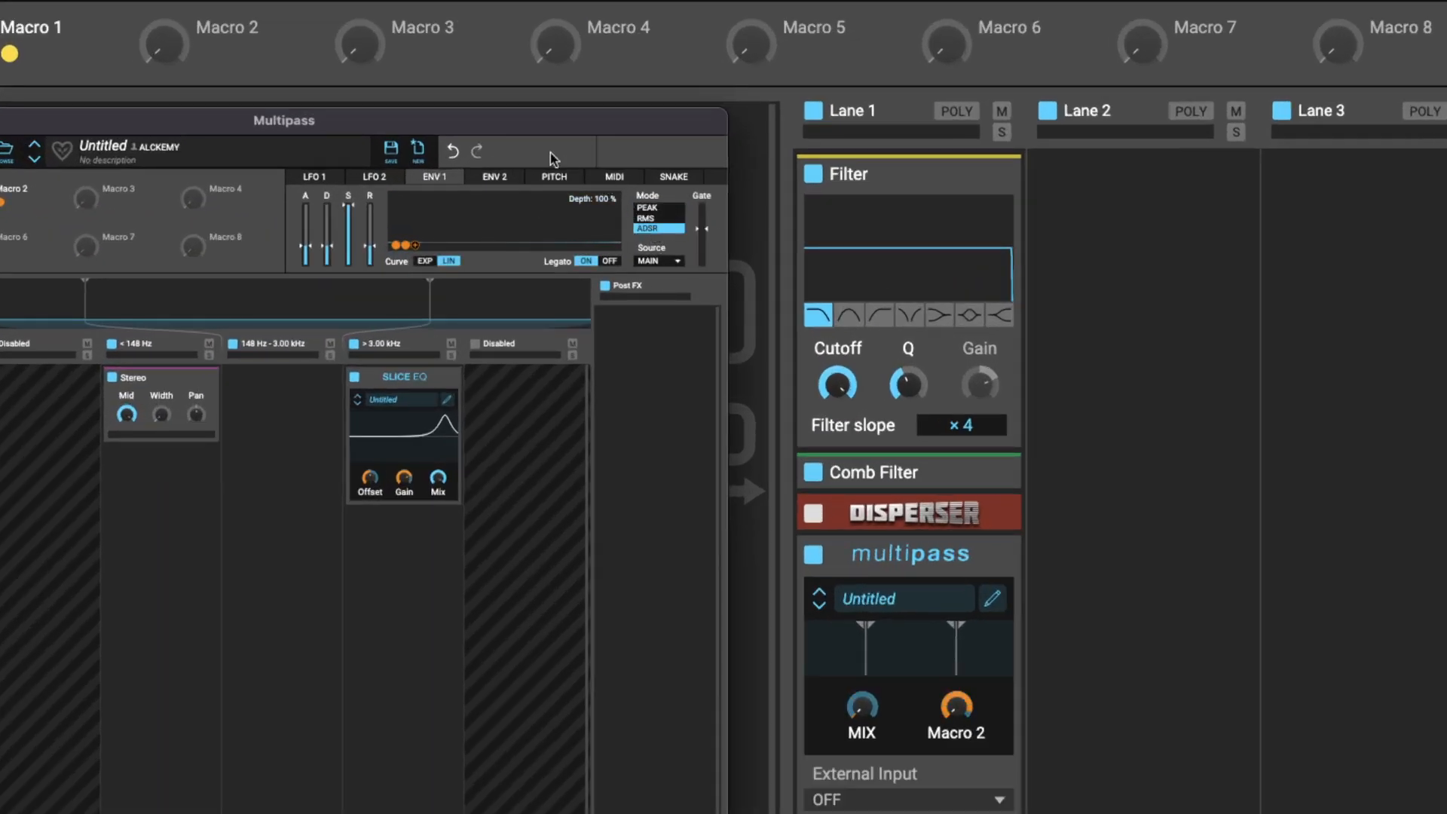
mouse_move(326, 246)
mouse_down()
mouse_move(326, 221)
mouse_move(349, 281)
mouse_move(349, 229)
mouse_up()
click(646, 209)
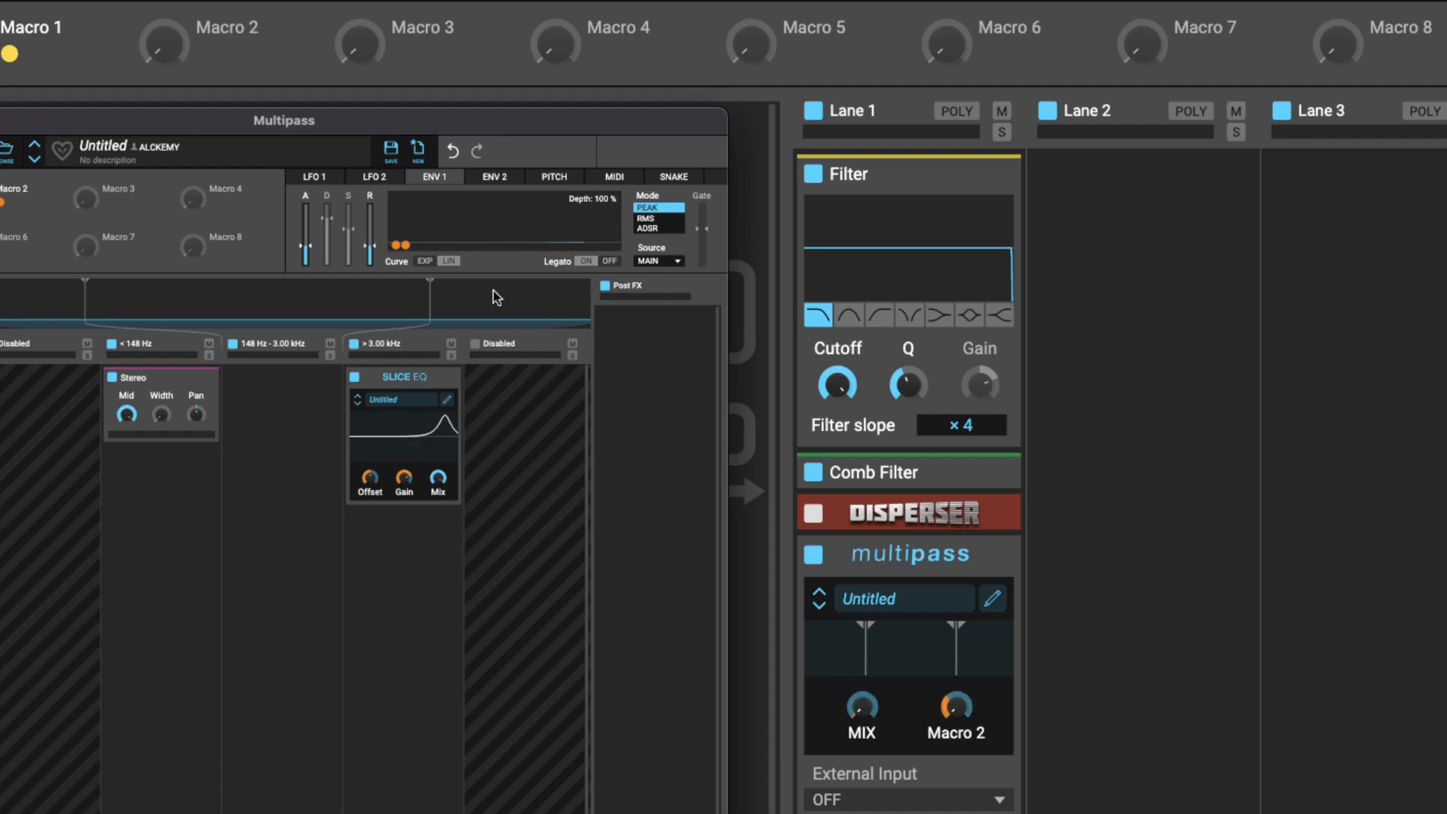
Show Multipass's pitch tracker and route the MIDI Note modulator to the Mid of the Stereo effect
click(562, 179)
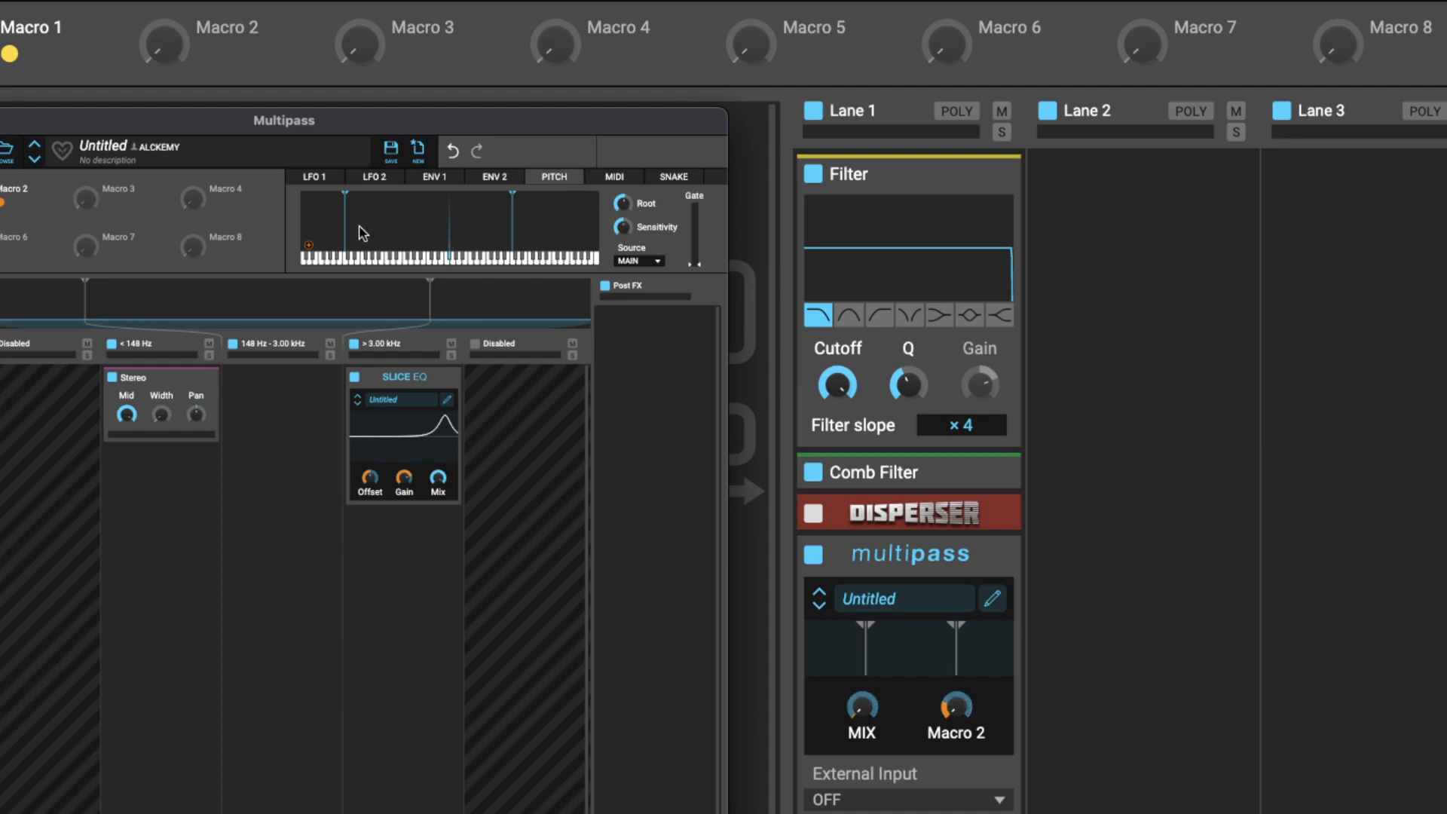
click(610, 181)
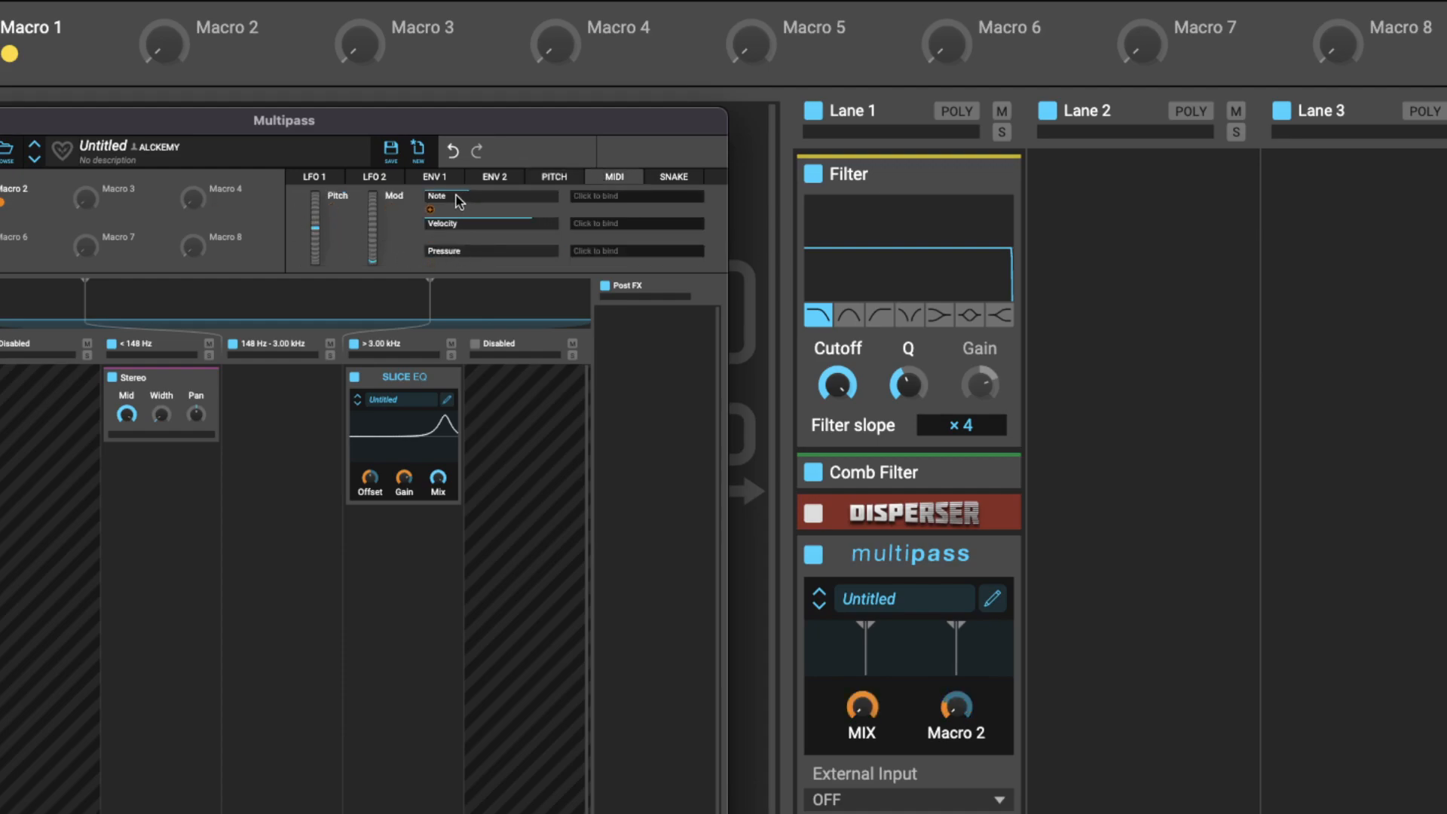
drag(431, 209, 133, 429)
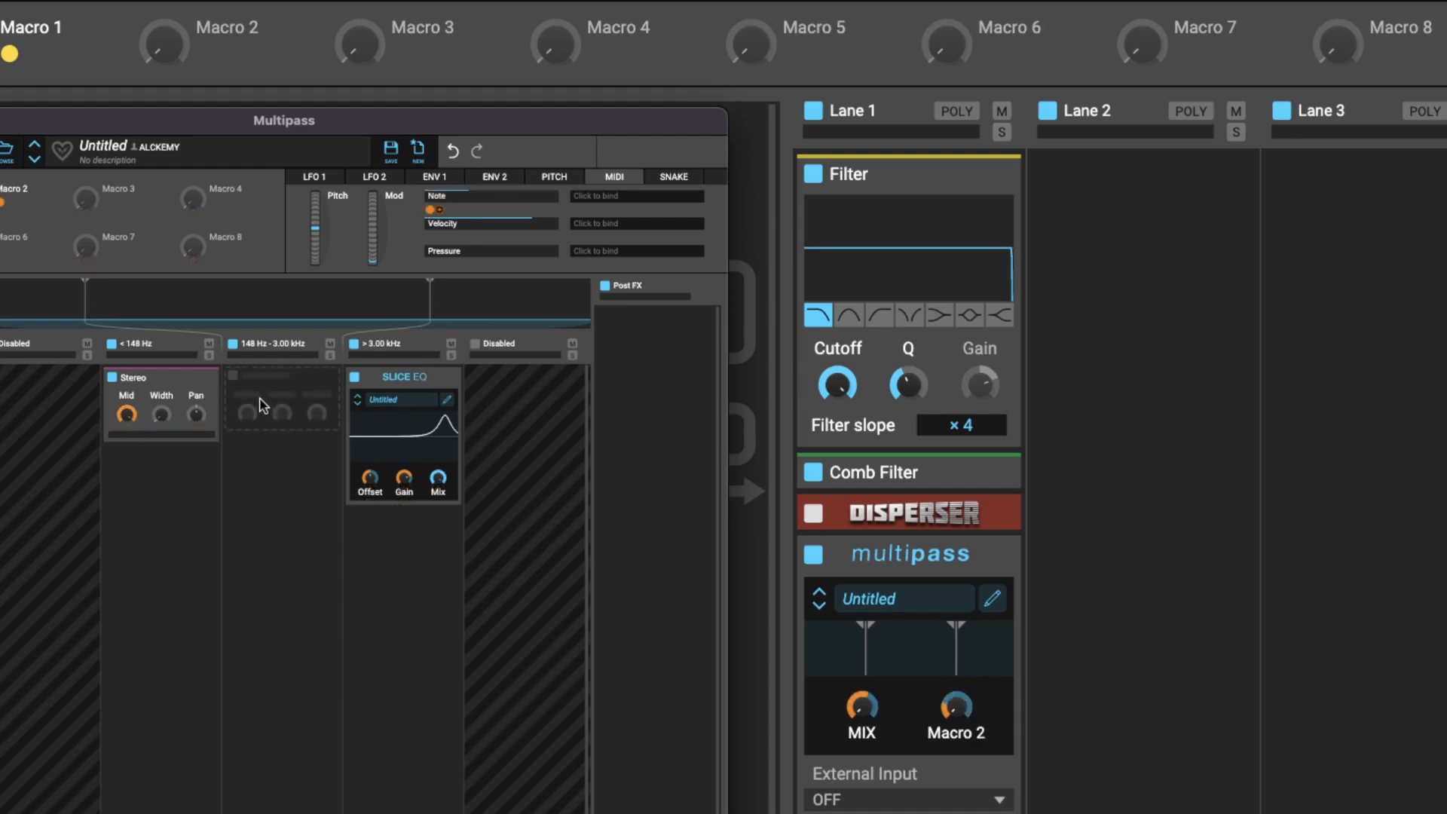
key(space)
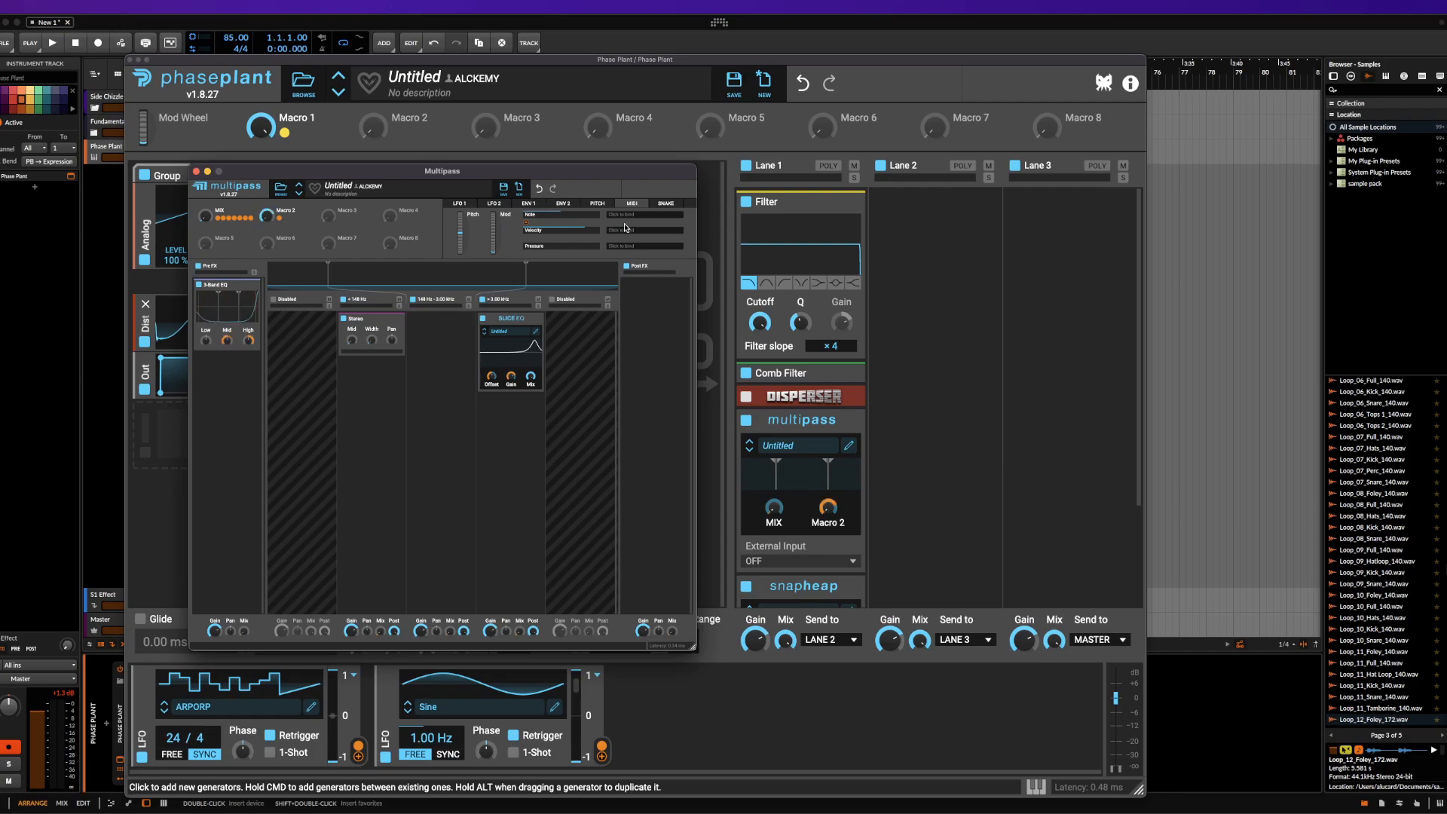
Show and play Multipass's built-in Snake game, and close the Multipass editor
click(665, 205)
click(606, 240)
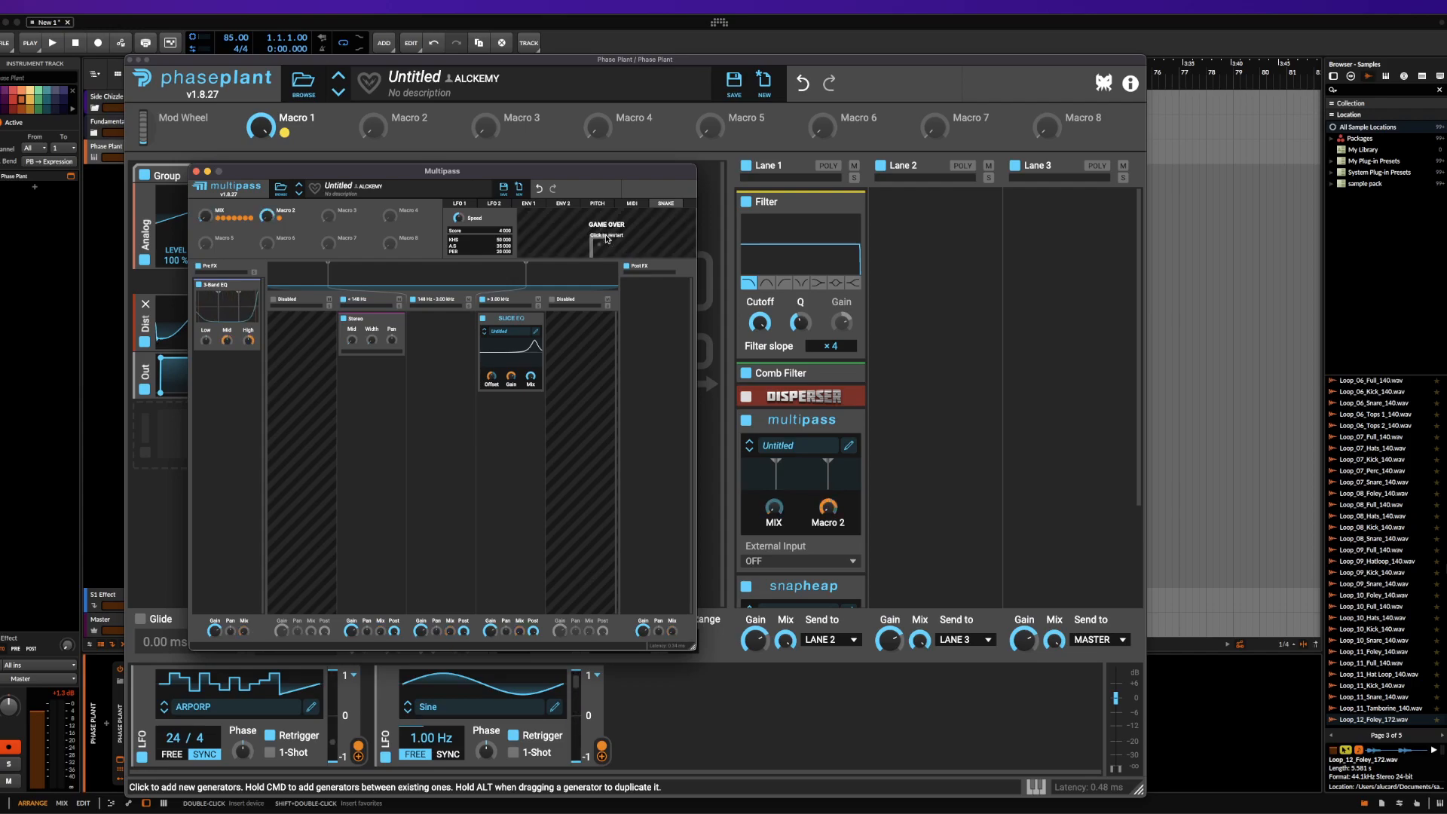
click(197, 171)
Open Lane 1's Snap Heap in a narrower window and enable its second lane in parallel with the first
scroll(769, 388, down, 3)
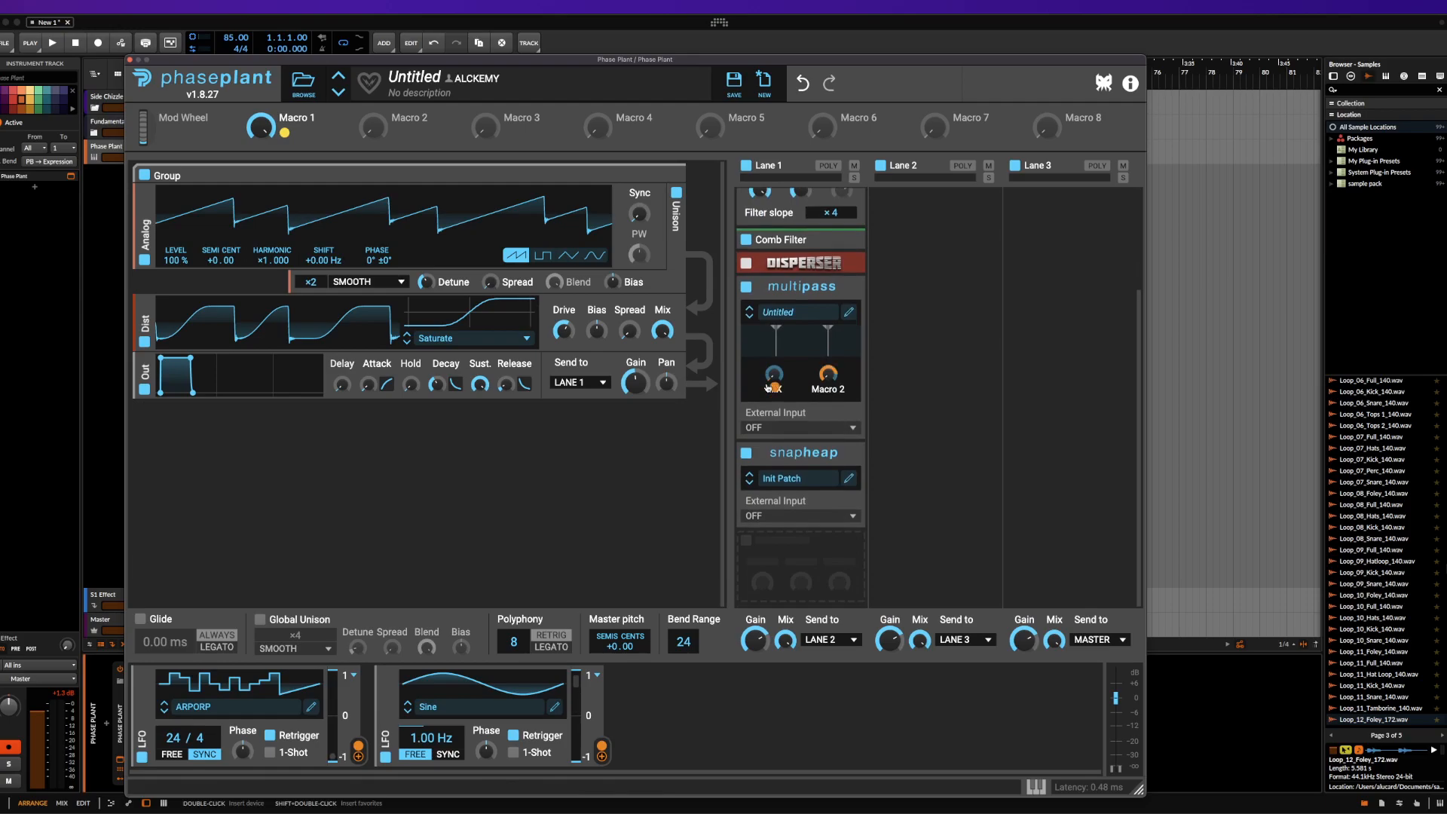
click(848, 478)
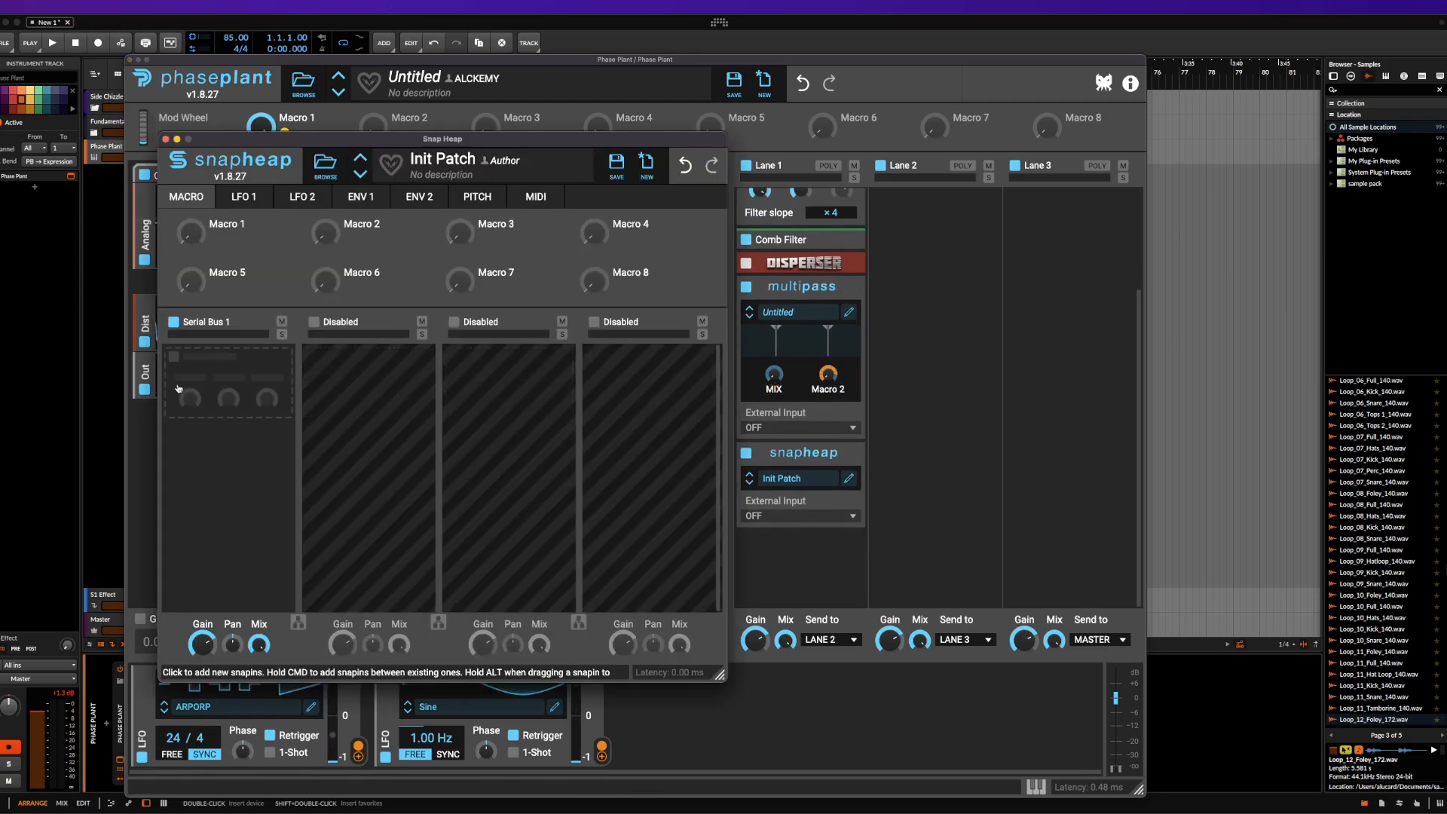
drag(722, 675, 565, 696)
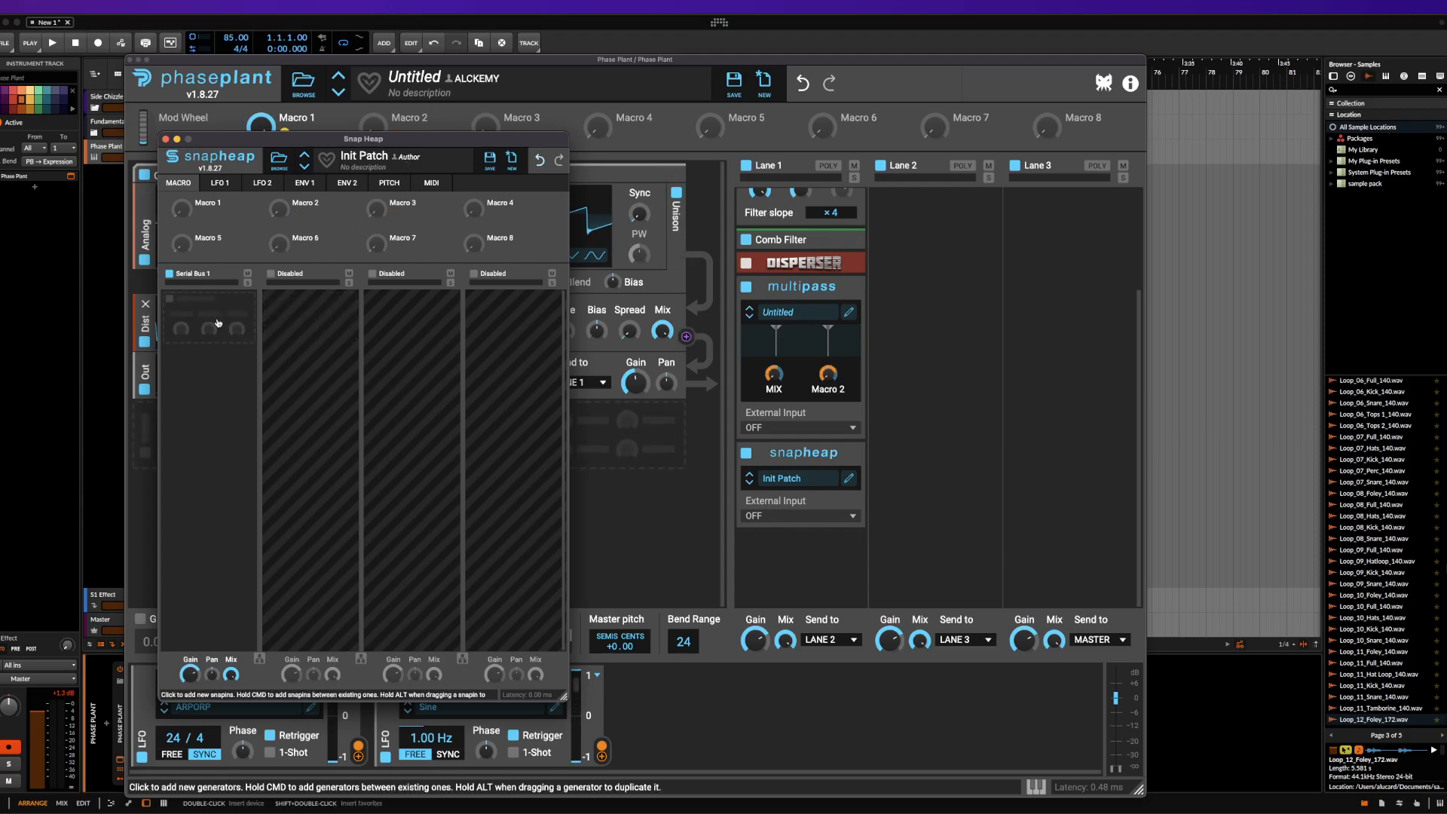
click(259, 659)
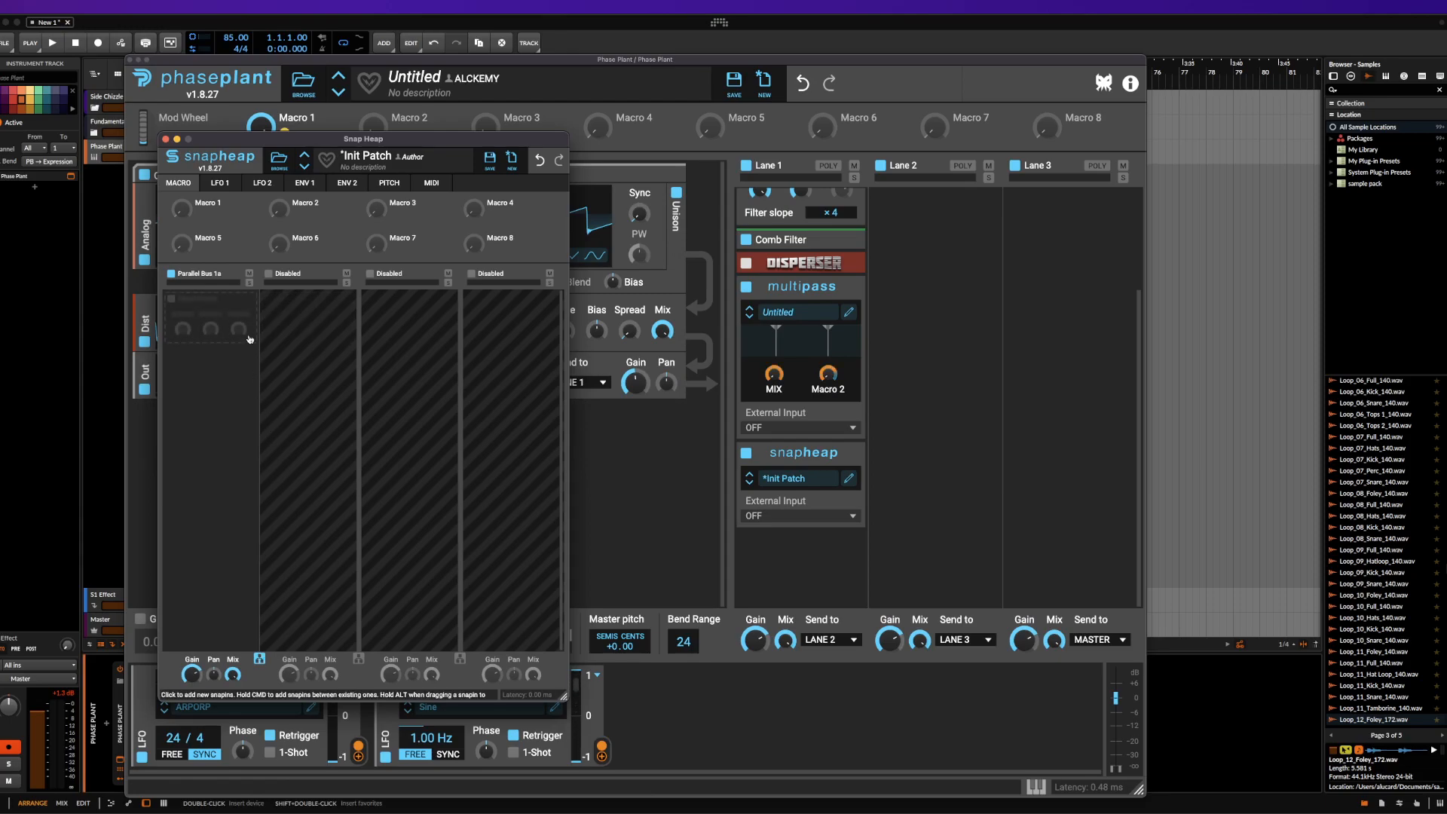
click(271, 274)
Add a Filter to Snap Heap's first lane and return the first two lanes to serial processing
click(203, 311)
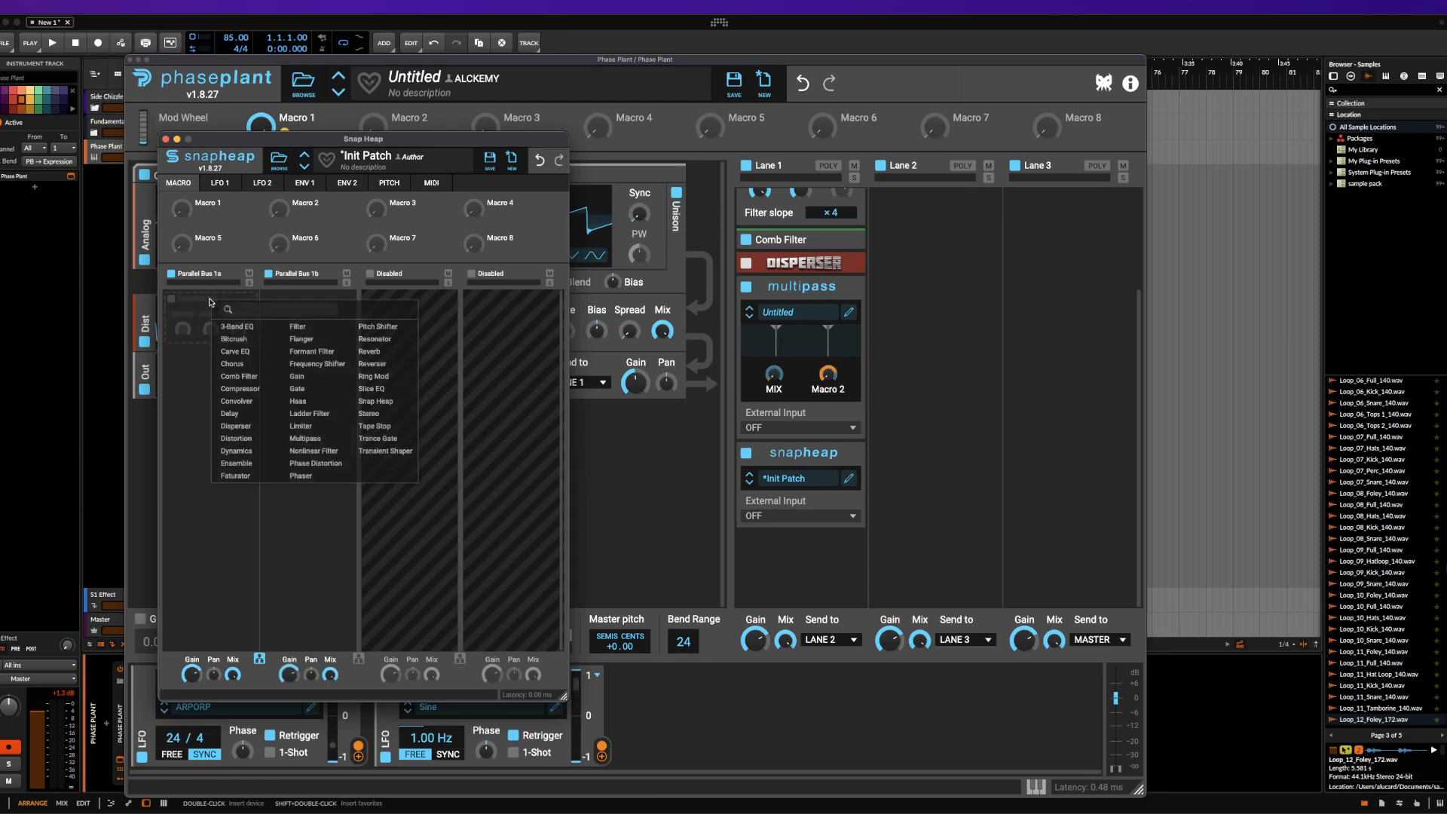
click(272, 324)
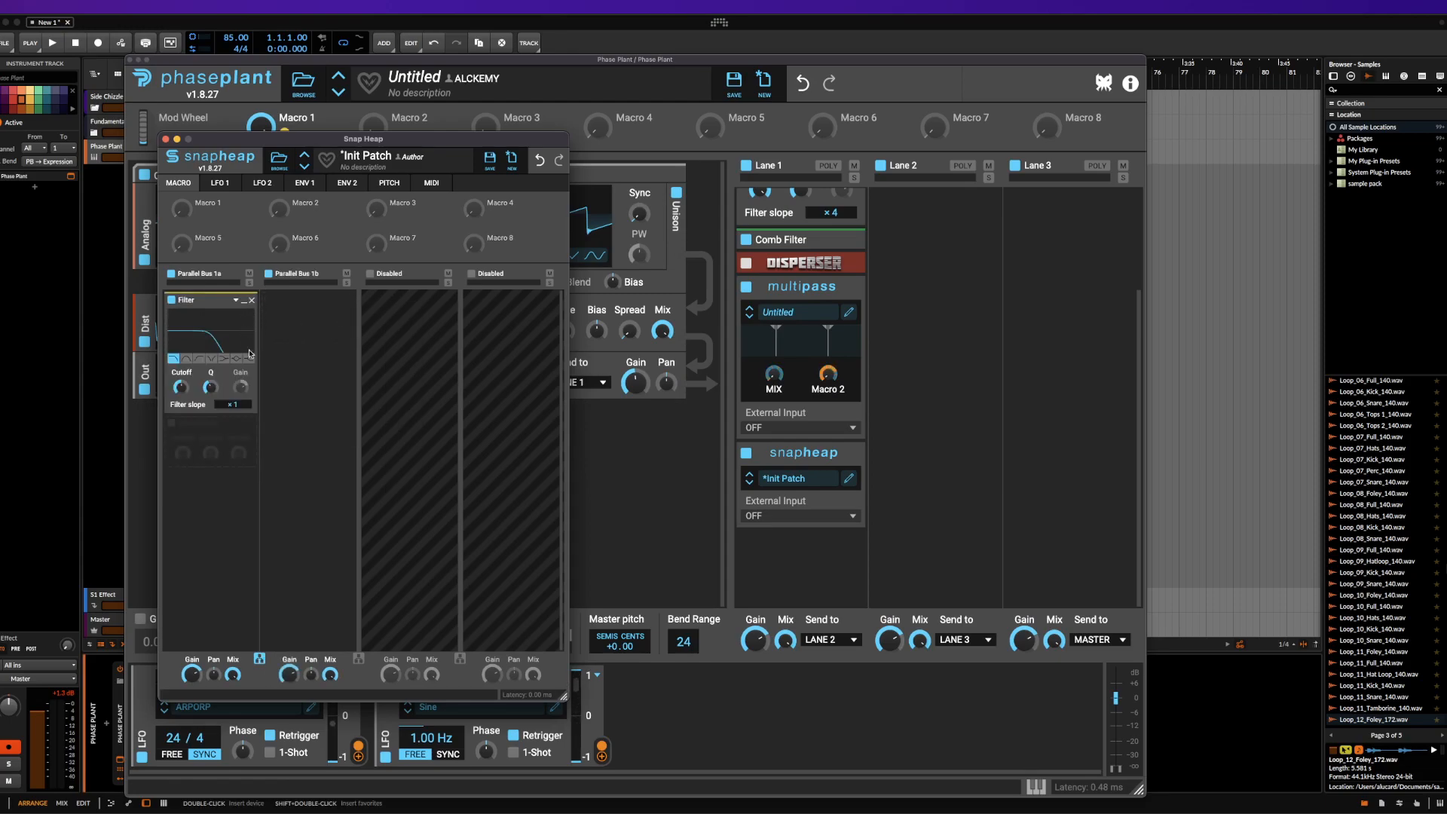
click(260, 658)
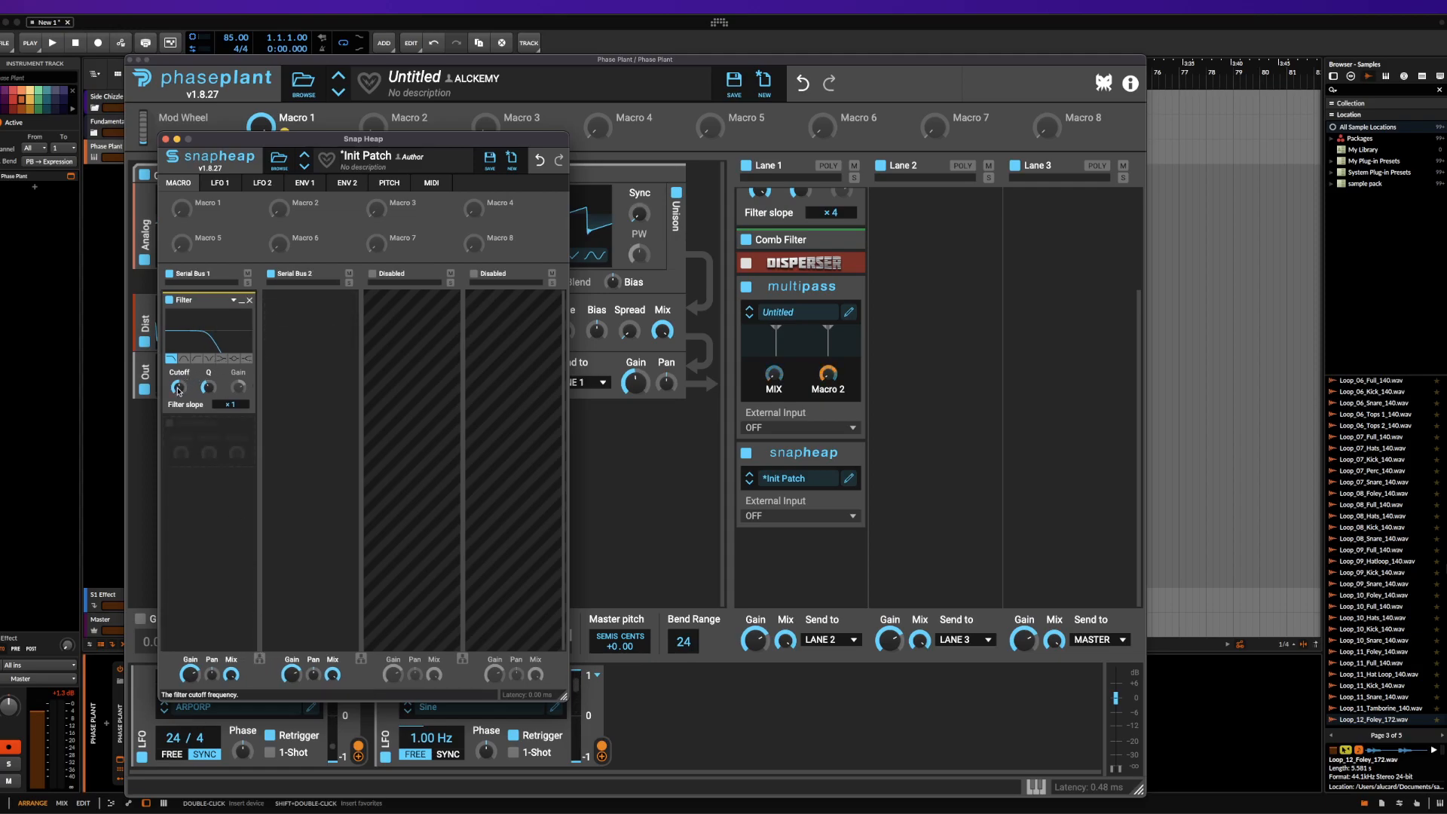
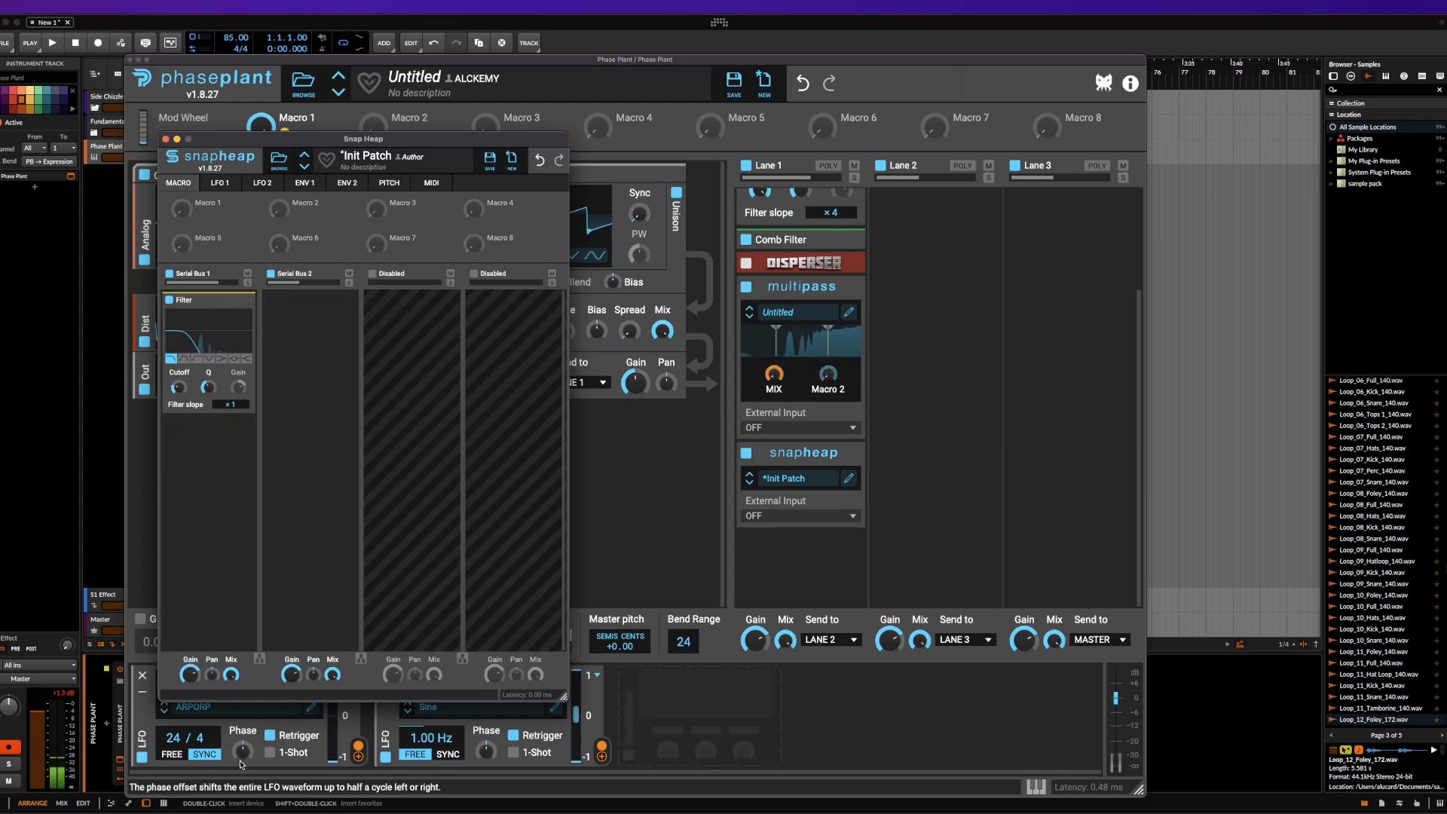
Add a Chorus to Snap Heap's second lane and process the first two lanes in parallel
click(300, 347)
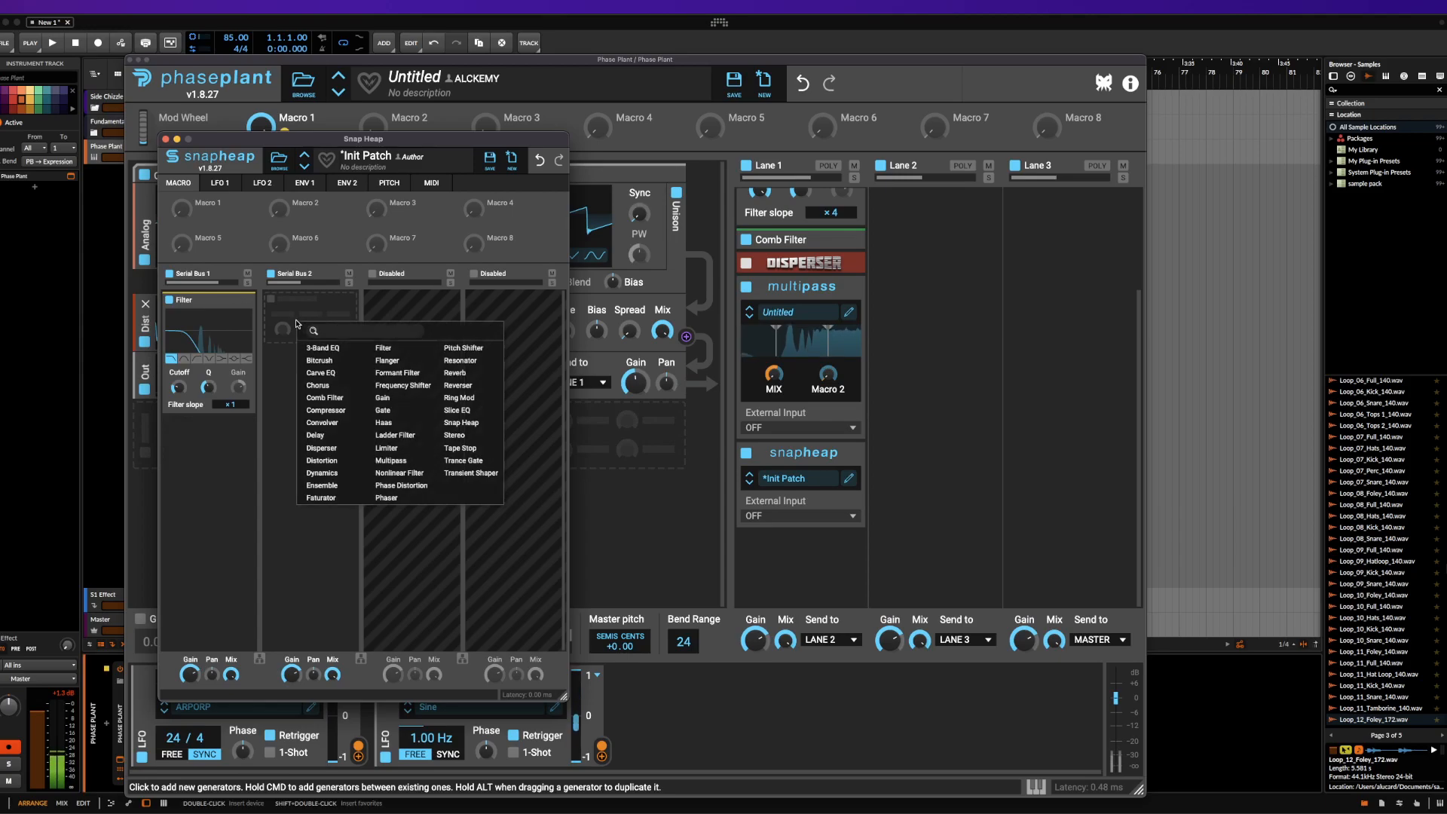
click(325, 384)
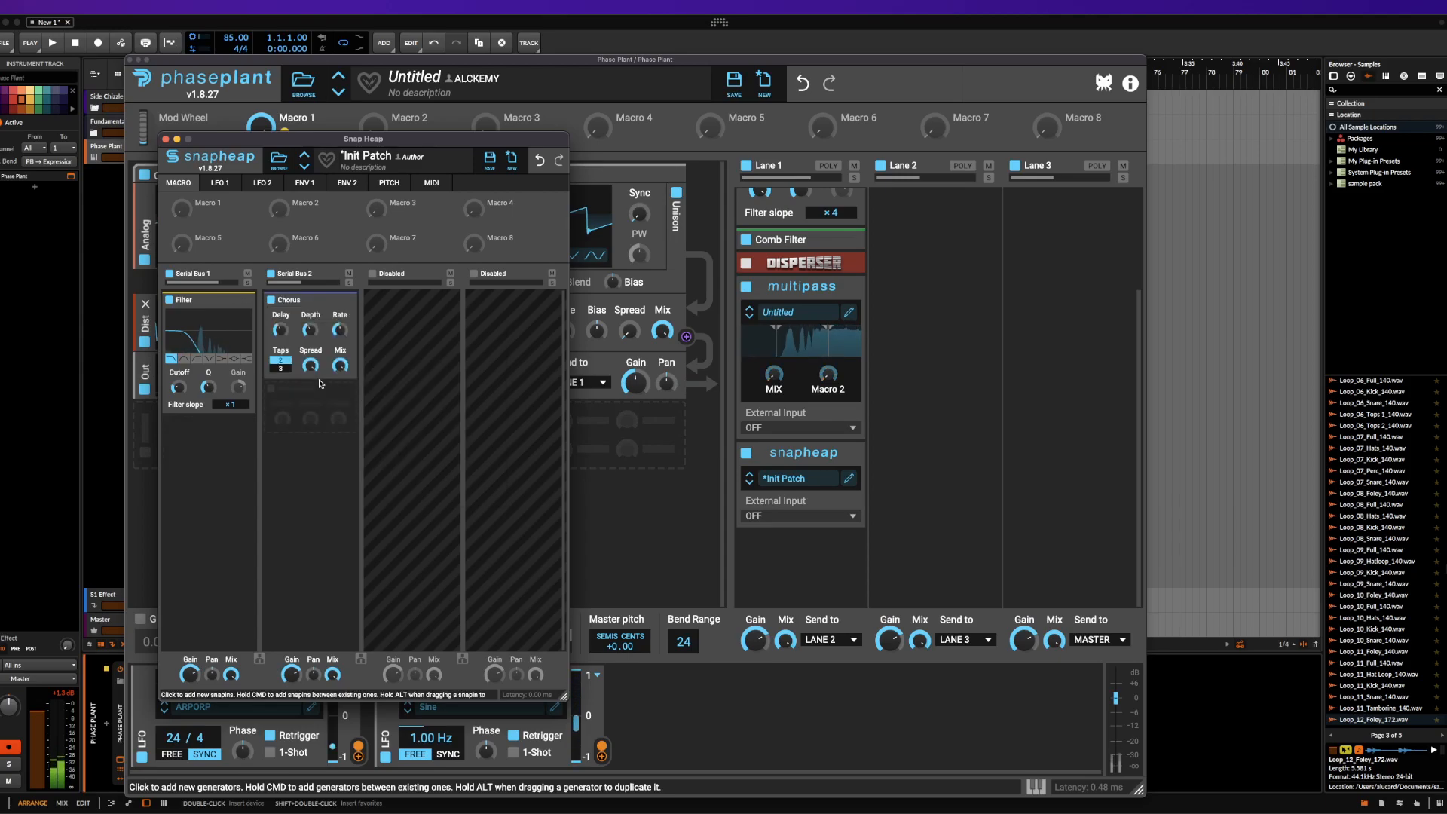
click(259, 659)
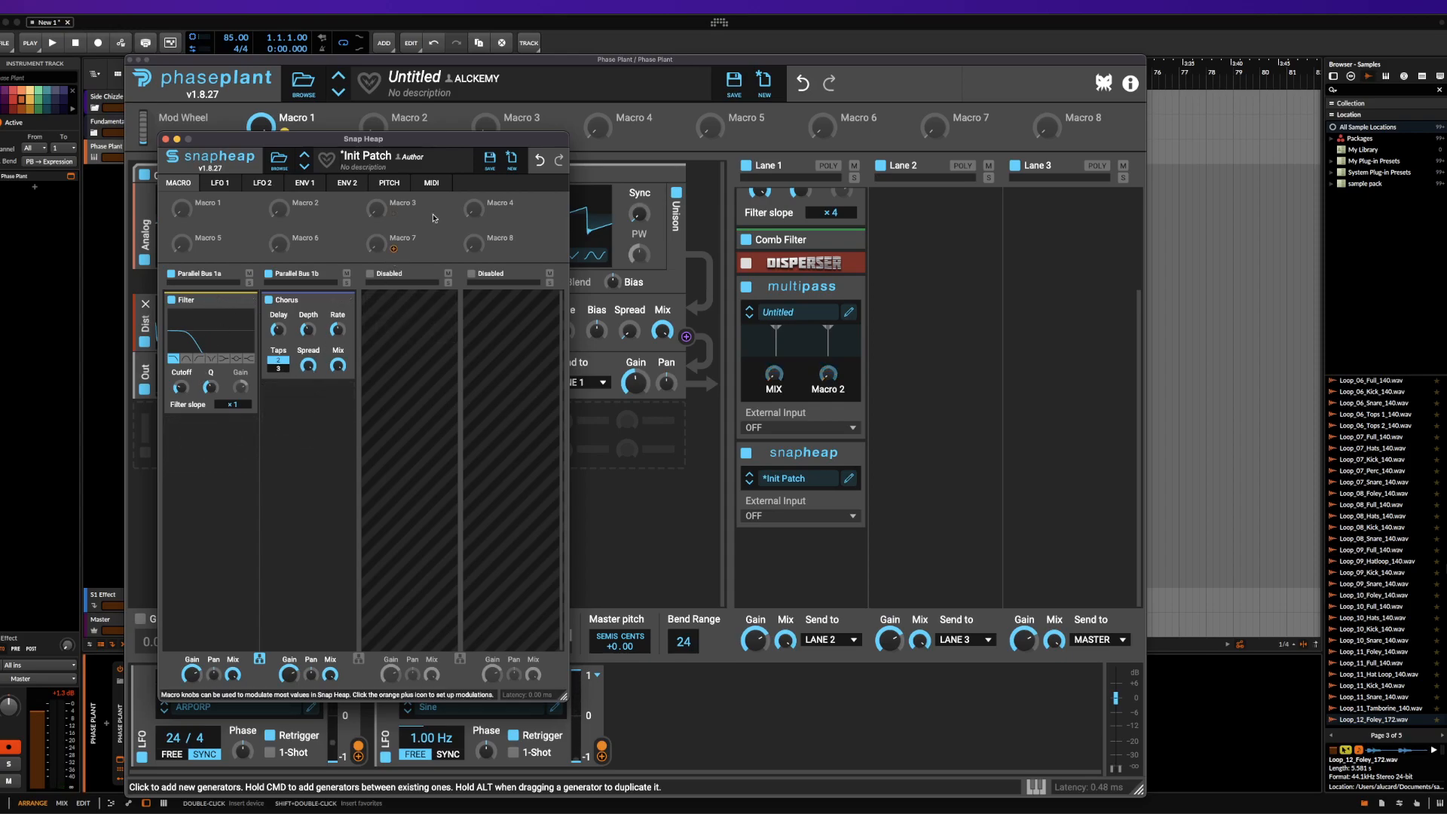
Show Snap Heap's MIDI modulators and macro knobs, and close its editor
click(431, 183)
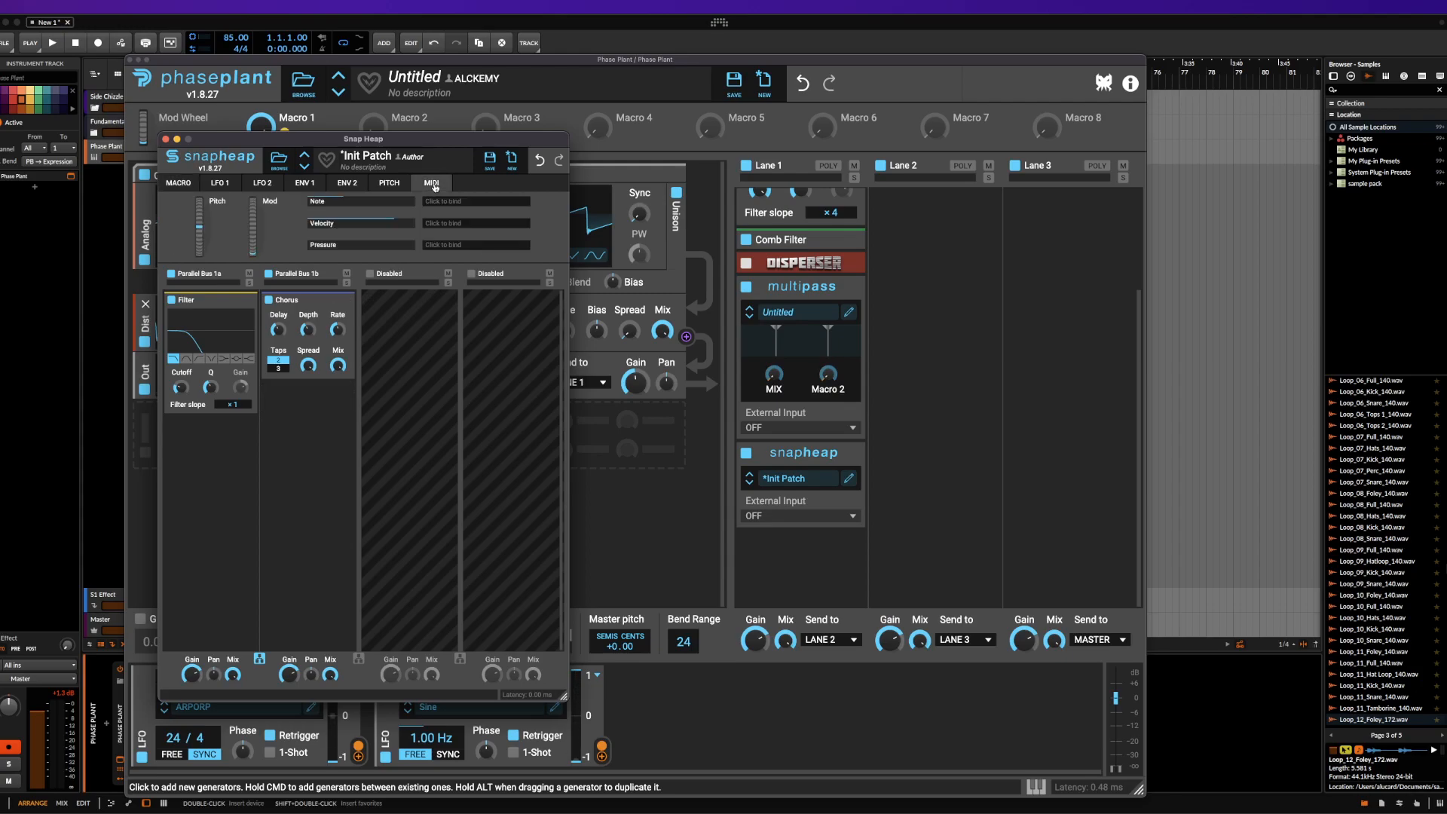
click(178, 185)
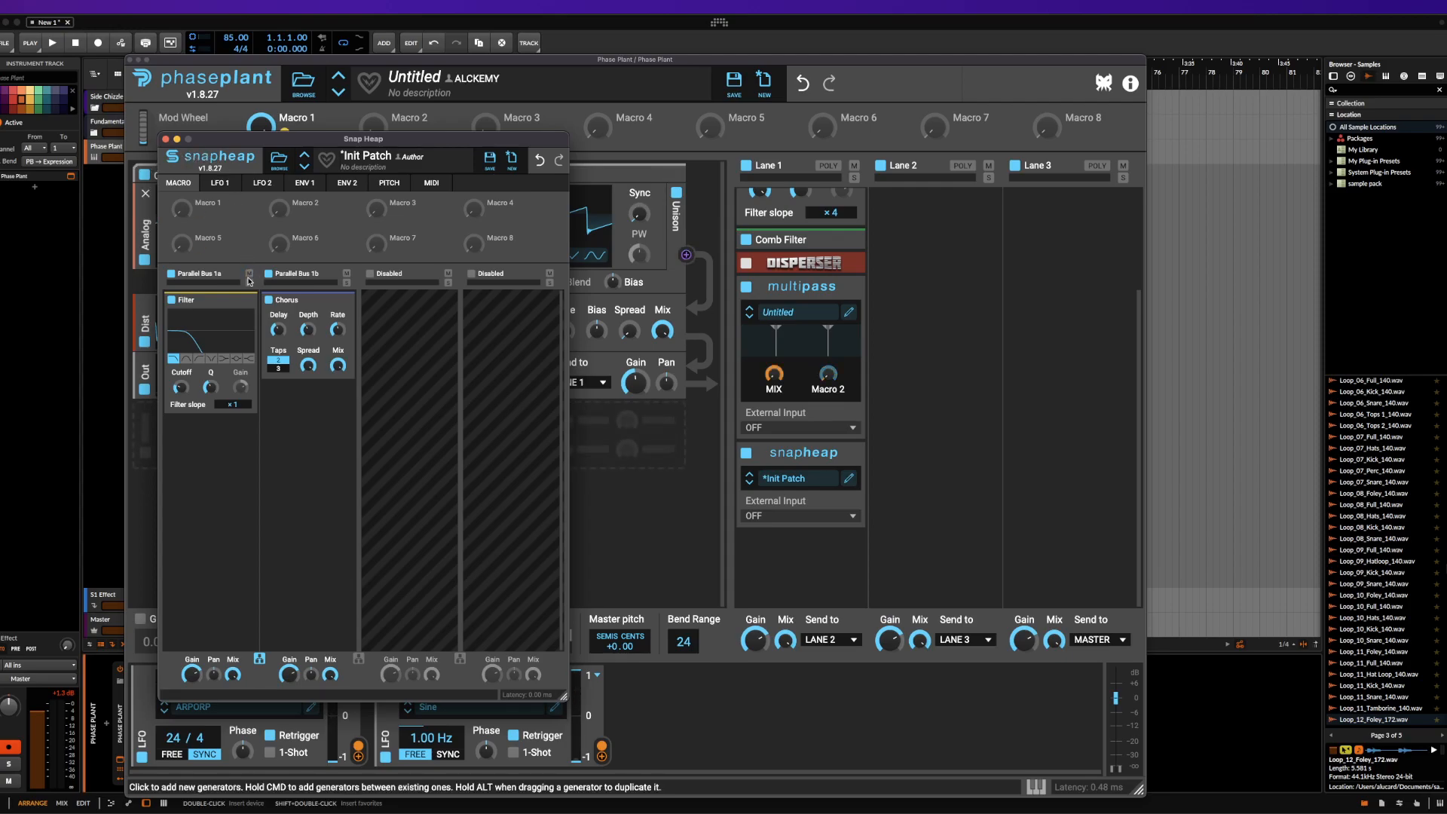
click(201, 216)
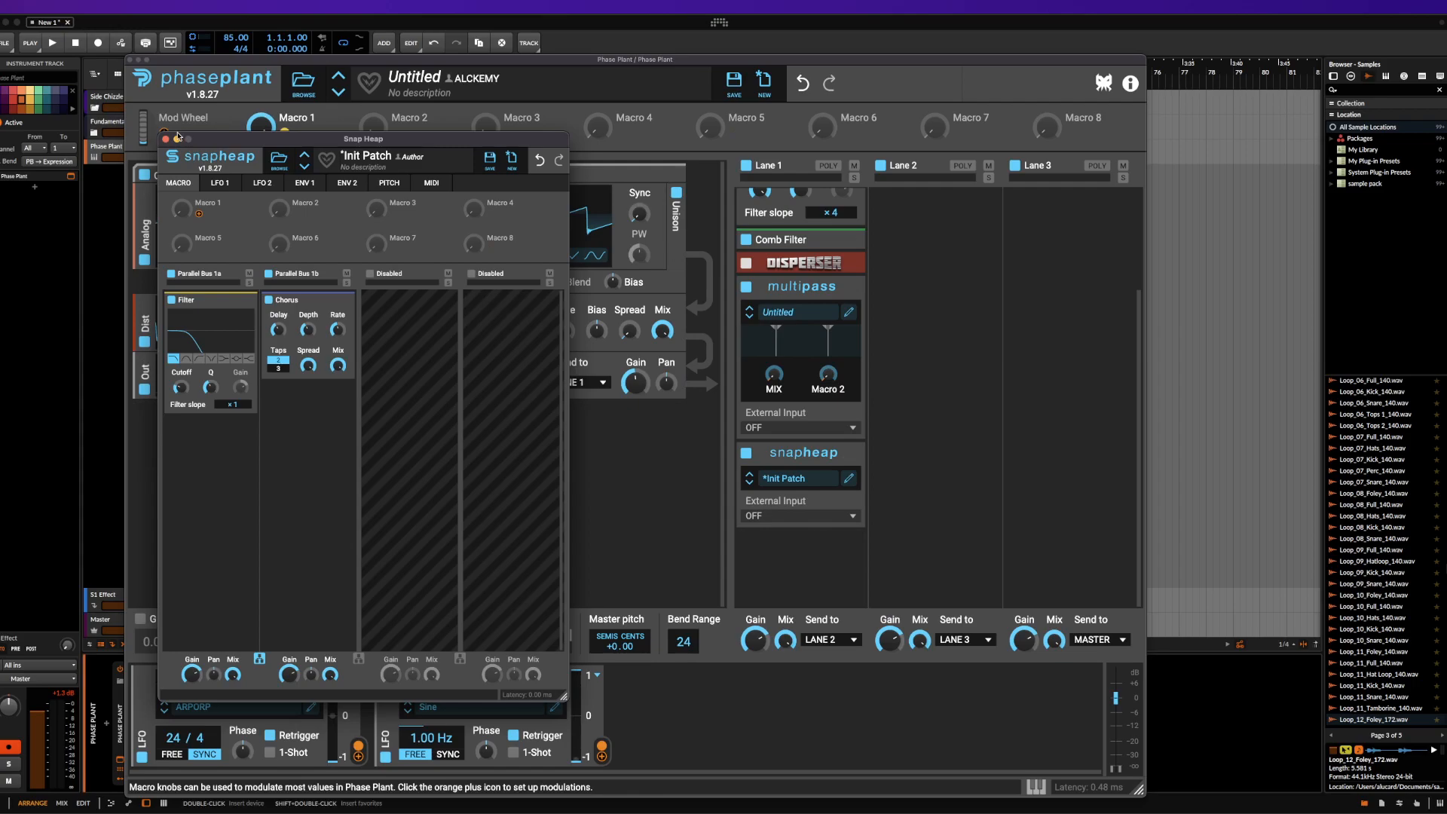
click(167, 139)
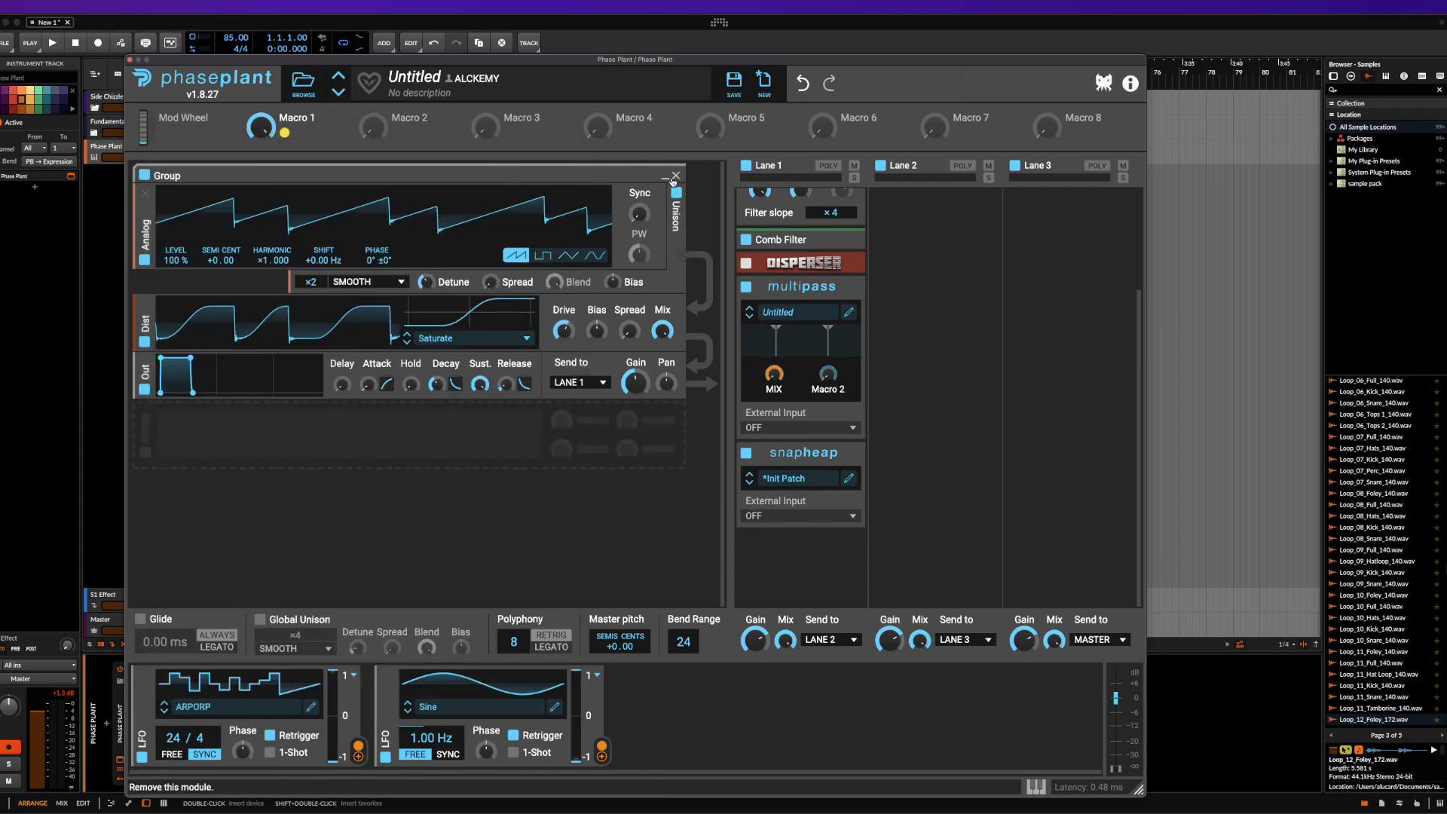
Remove the existing generator group and add a Wavetable generator
click(677, 175)
click(324, 192)
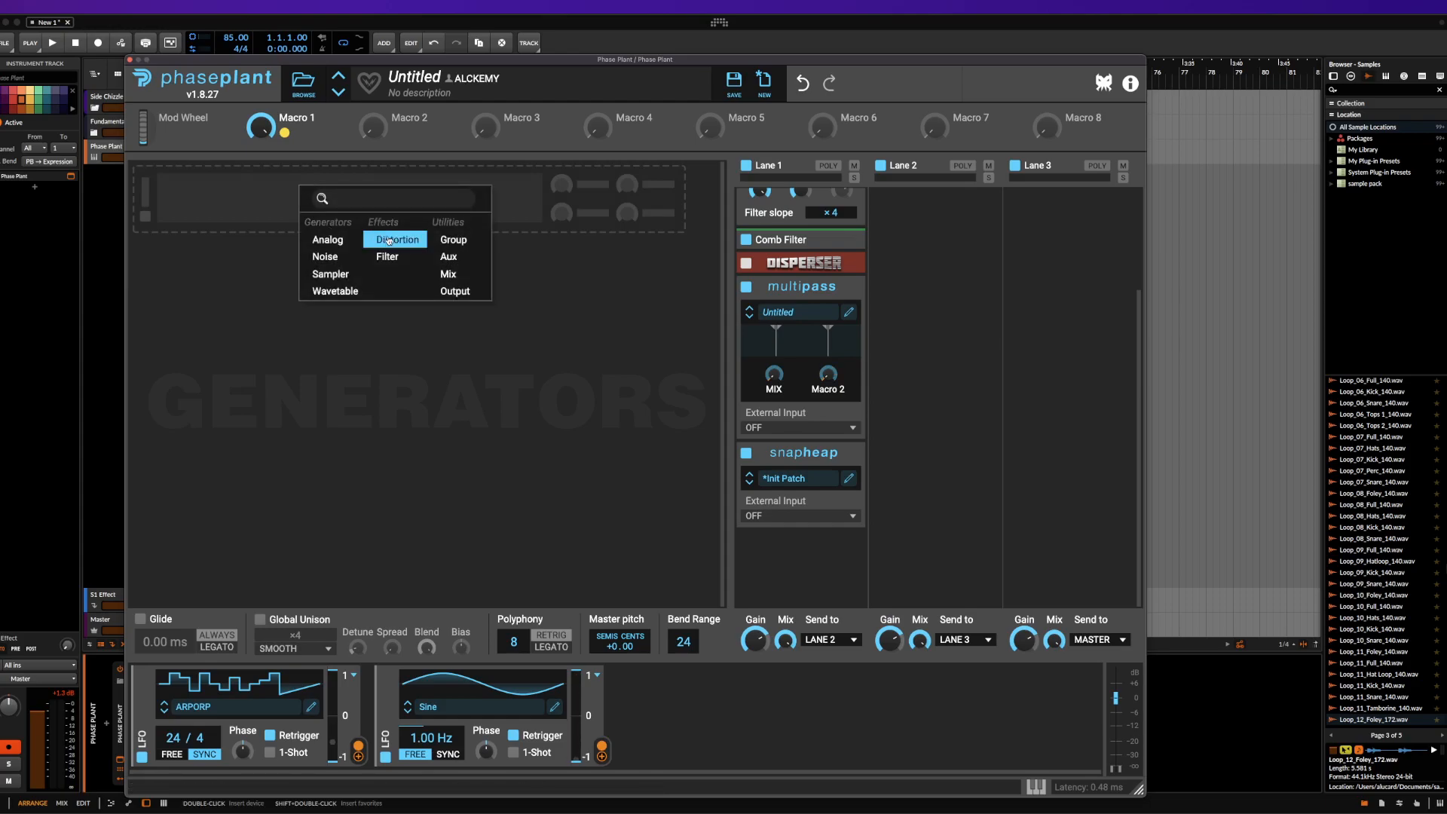
click(337, 291)
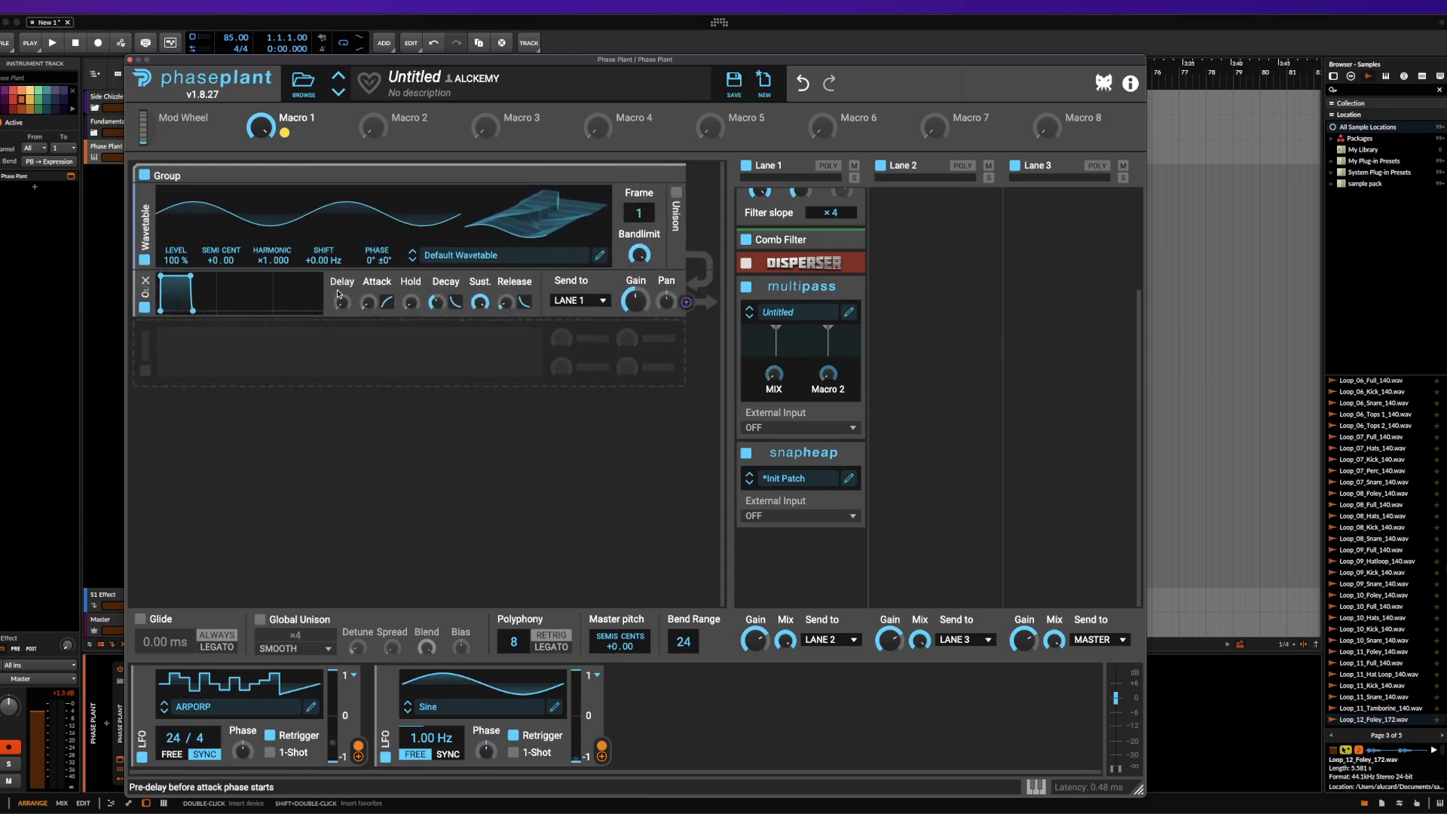
Show the factory Morphs wavetables, and open the default wavetable in the Wavetable Editor
click(527, 258)
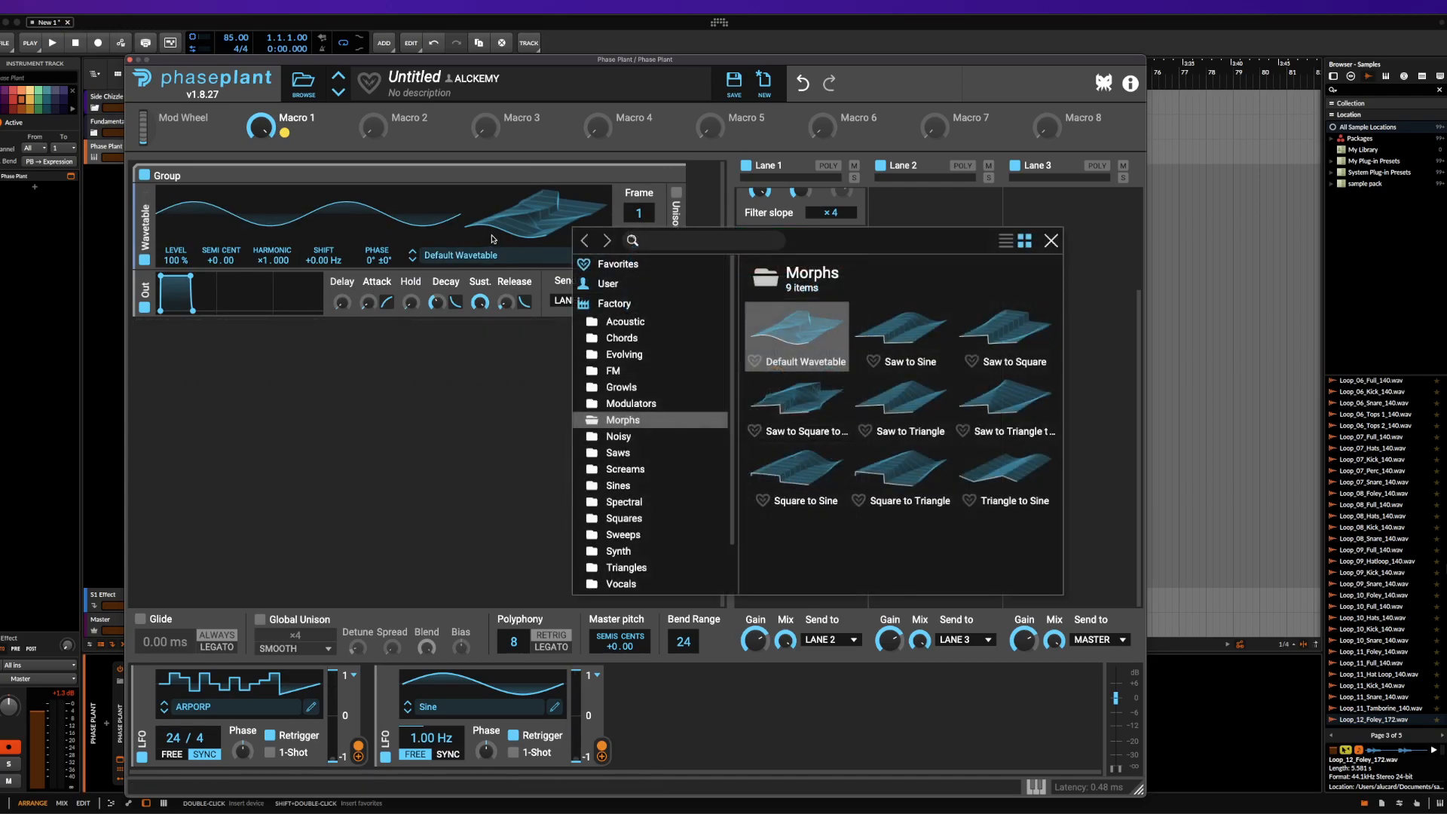
click(494, 240)
click(600, 256)
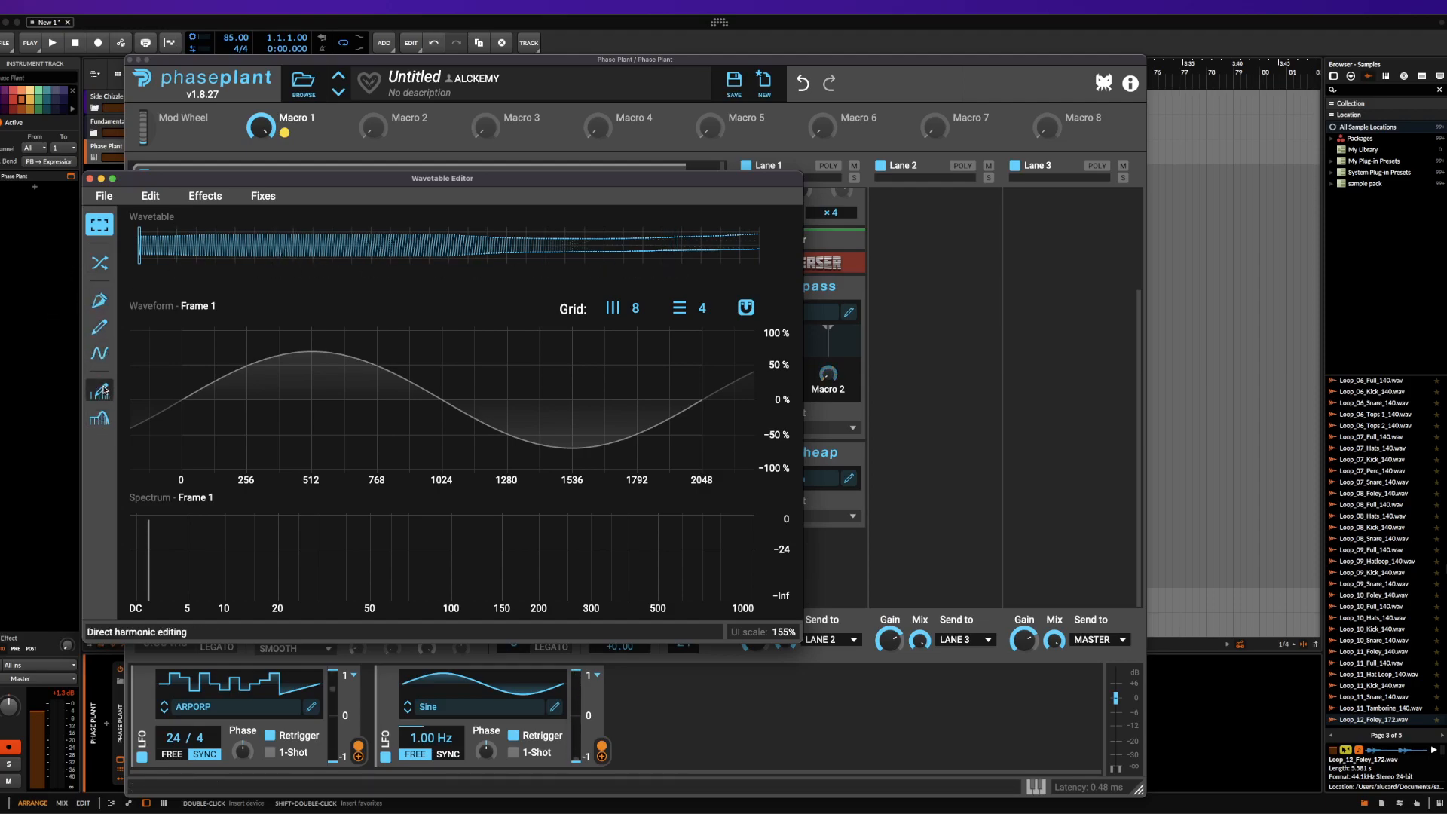
Draw a wavy eight-node curve across Frame 1 with the Pen tool, with peaks at 50% and troughs at -100%
click(99, 301)
click(182, 441)
click(294, 554)
click(310, 396)
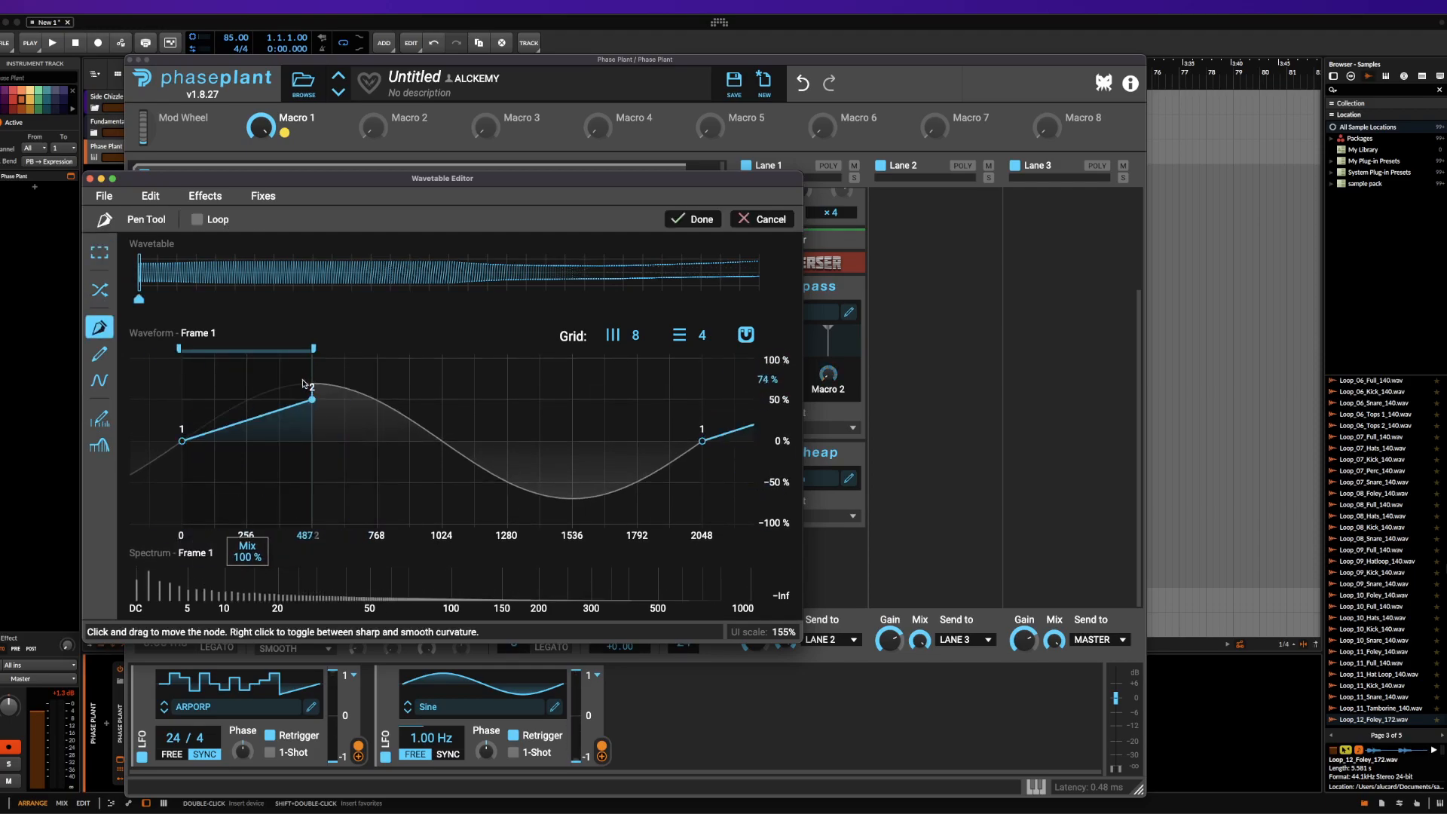
click(249, 528)
click(442, 523)
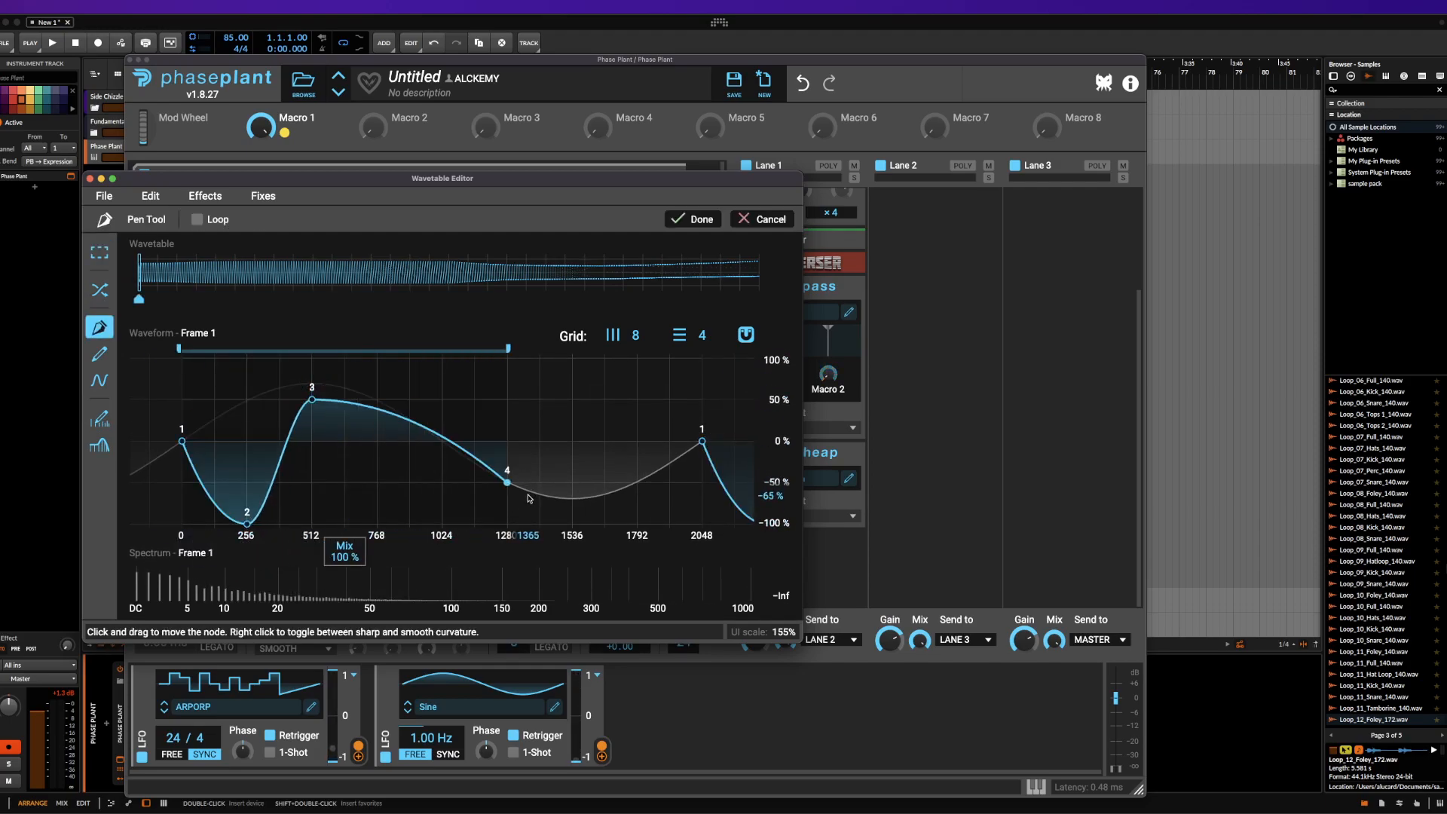
click(508, 483)
click(572, 399)
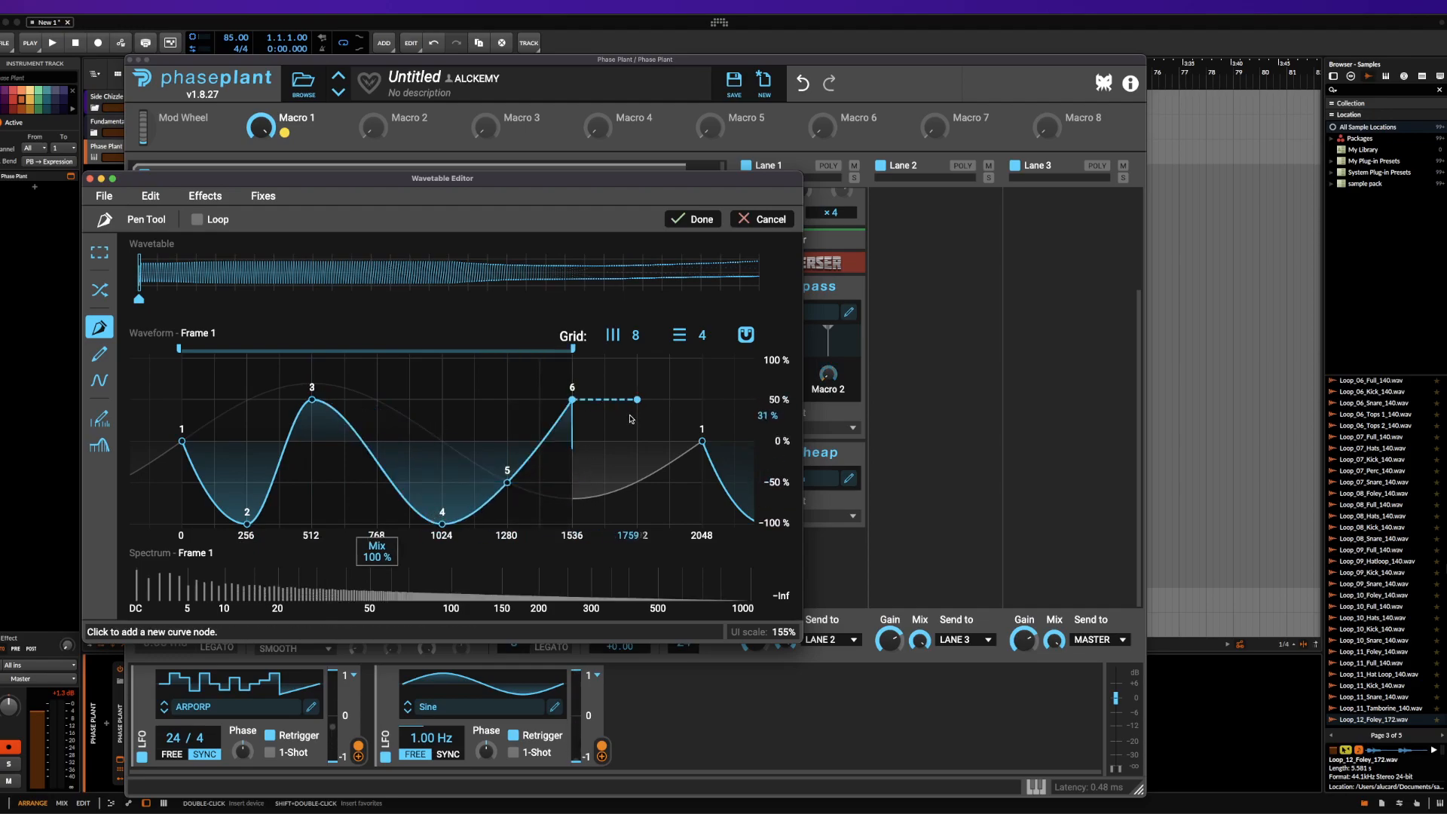
click(703, 523)
click(604, 523)
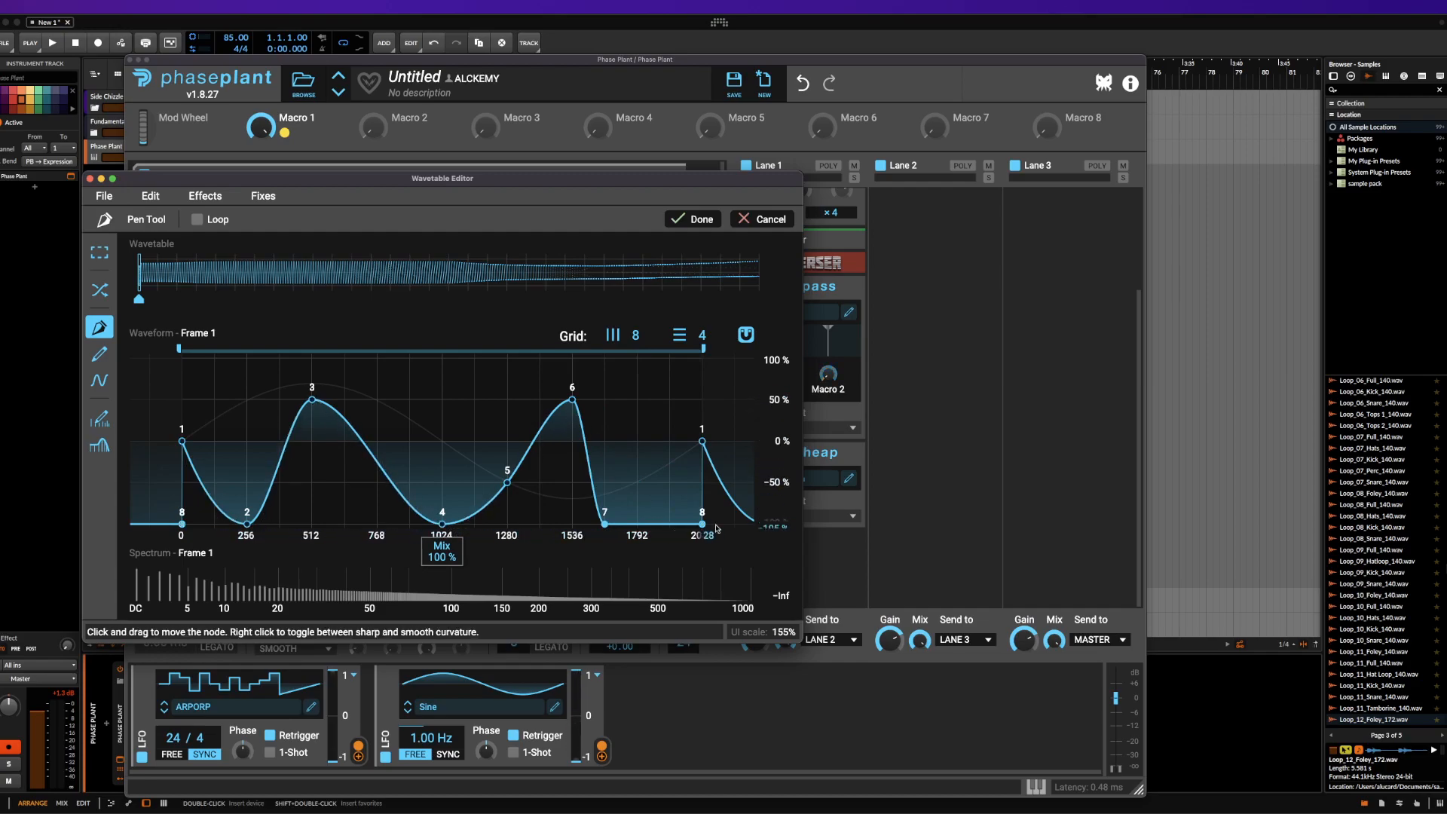
drag(702, 442, 702, 387)
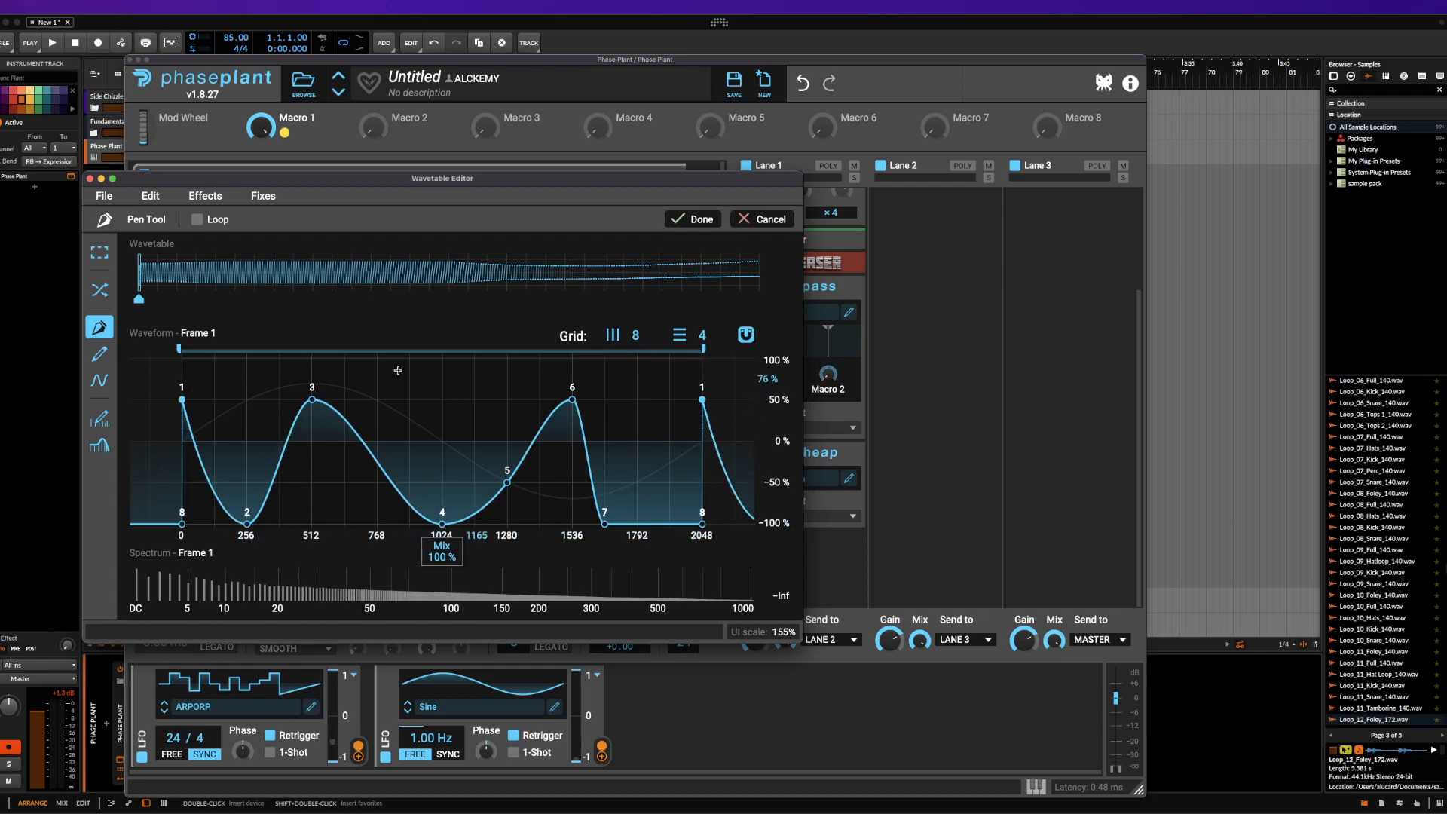
Redraw Frame 1 freehand with the Brush tool, and reshape Frame 156 with keyframes at frames 80 and 156
click(99, 353)
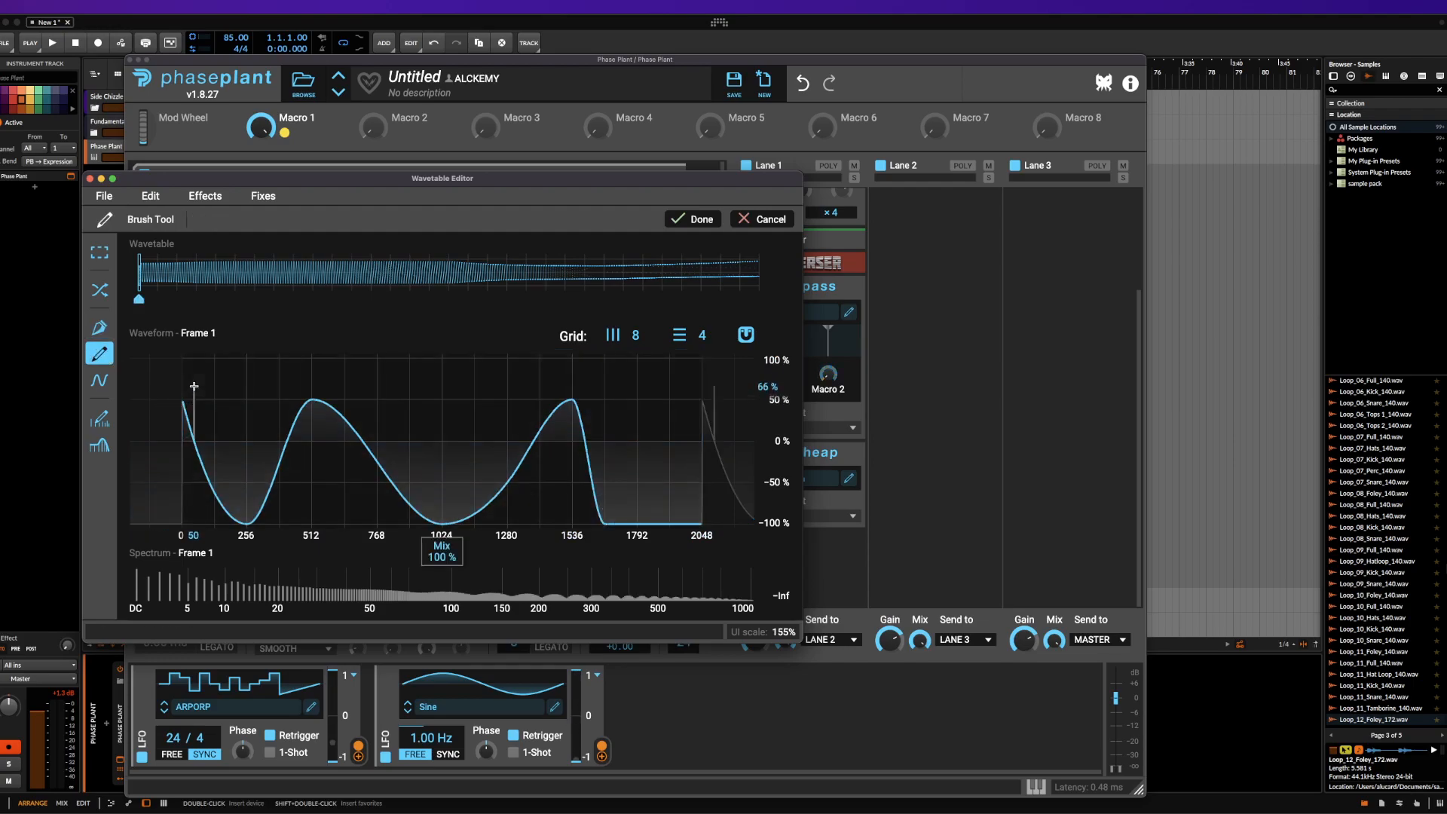
mouse_move(193, 385)
mouse_down()
mouse_move(332, 411)
mouse_move(706, 352)
mouse_move(825, 430)
mouse_up()
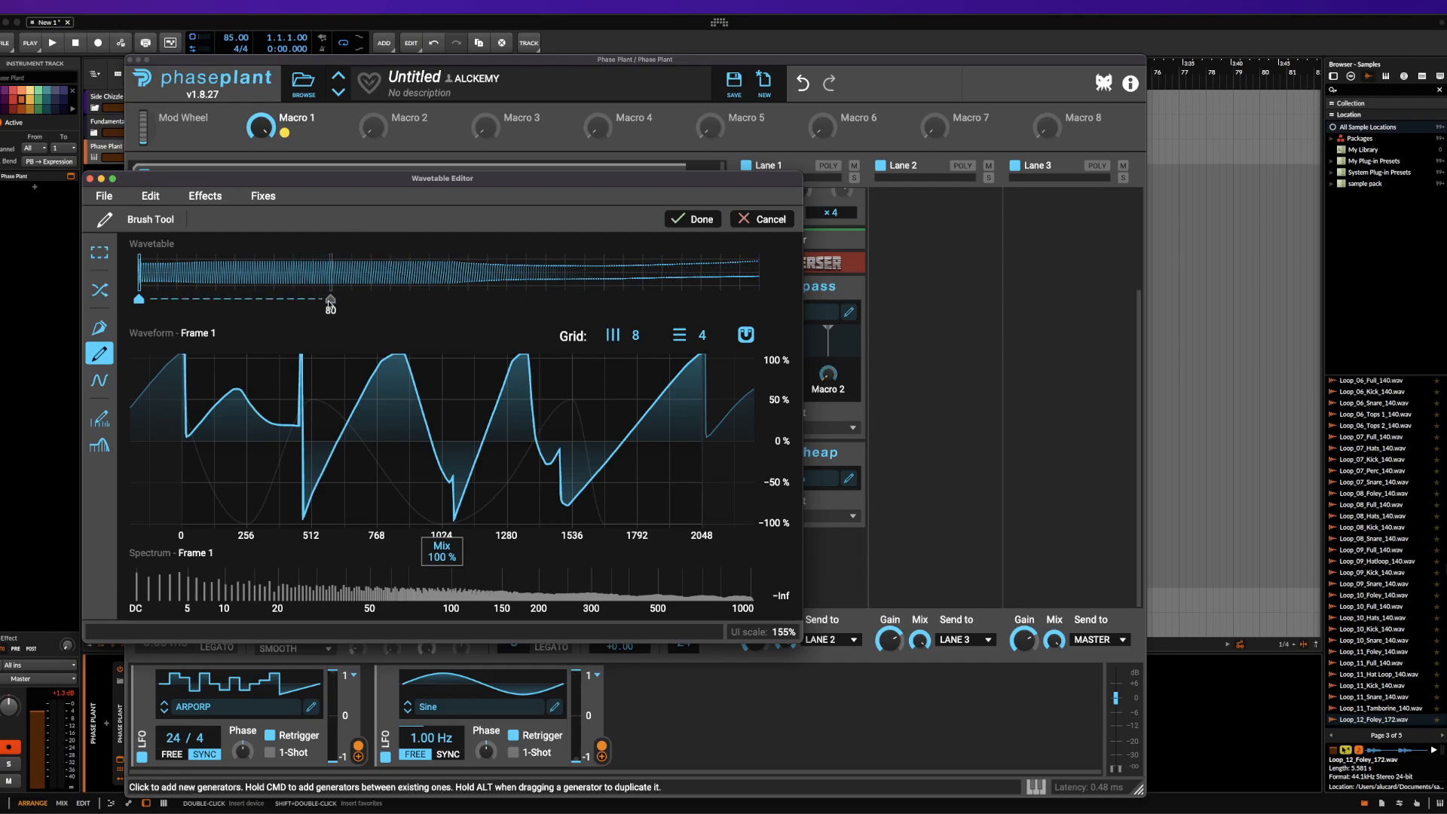
click(331, 300)
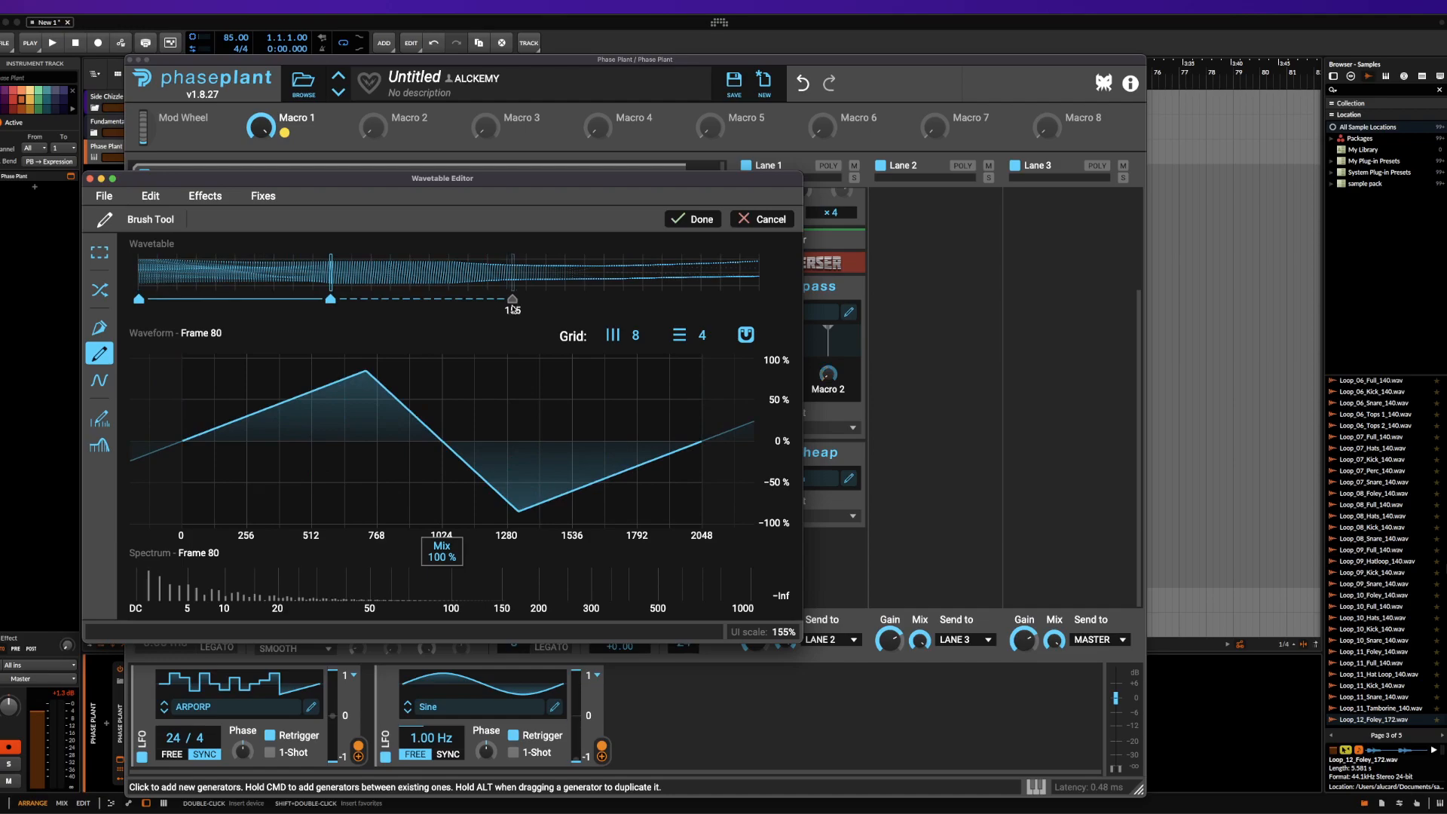
click(515, 300)
mouse_move(190, 427)
mouse_down()
mouse_move(343, 361)
mouse_move(580, 524)
mouse_up()
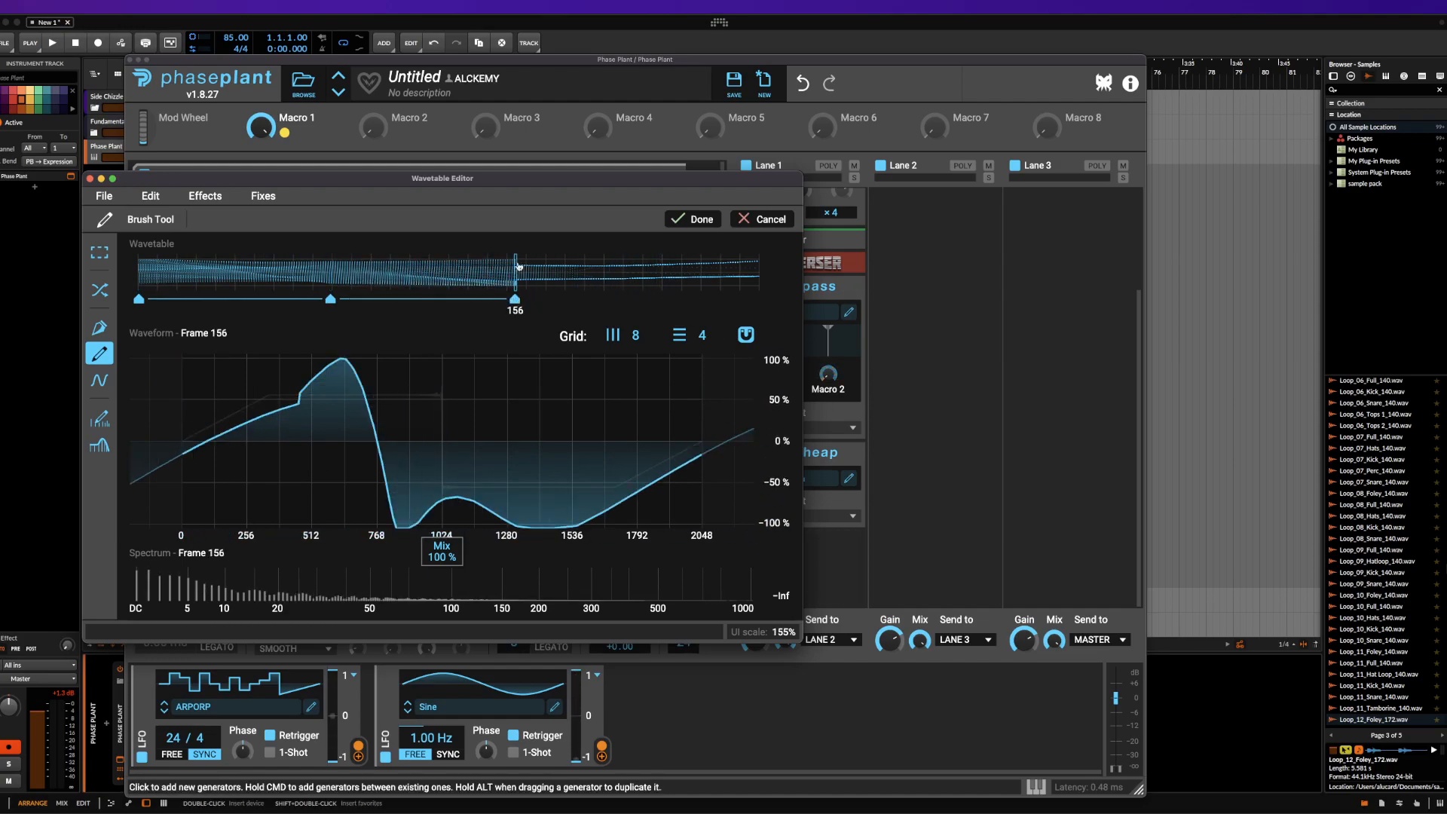
Redraw Frame 256's waveform freehand with the Brush tool and apply the brush edits
mouse_move(517, 268)
mouse_down()
mouse_move(315, 248)
mouse_move(137, 255)
mouse_move(513, 263)
mouse_up()
drag(516, 270, 790, 284)
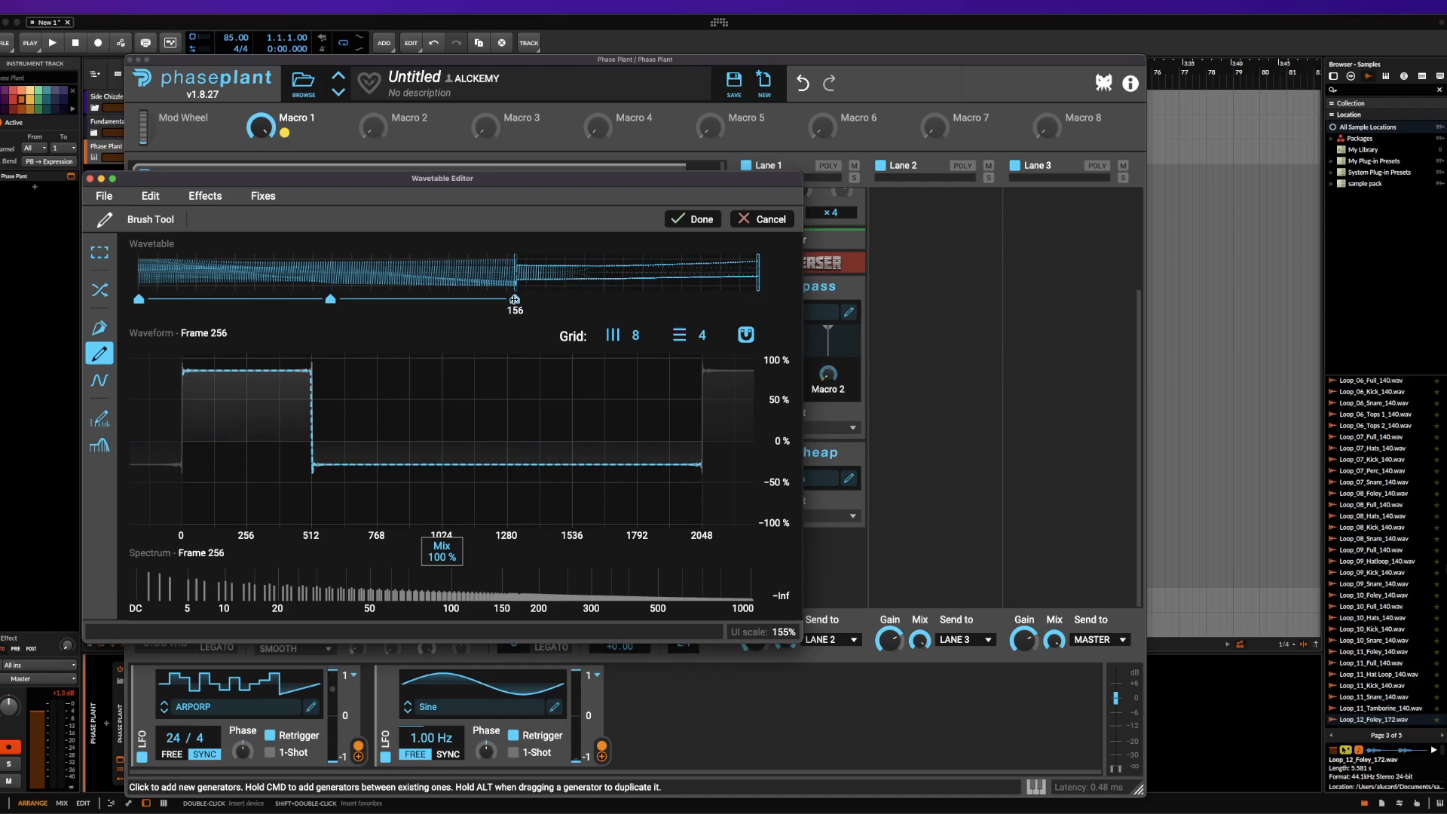
mouse_move(196, 457)
mouse_down()
mouse_move(353, 526)
mouse_move(751, 381)
mouse_up()
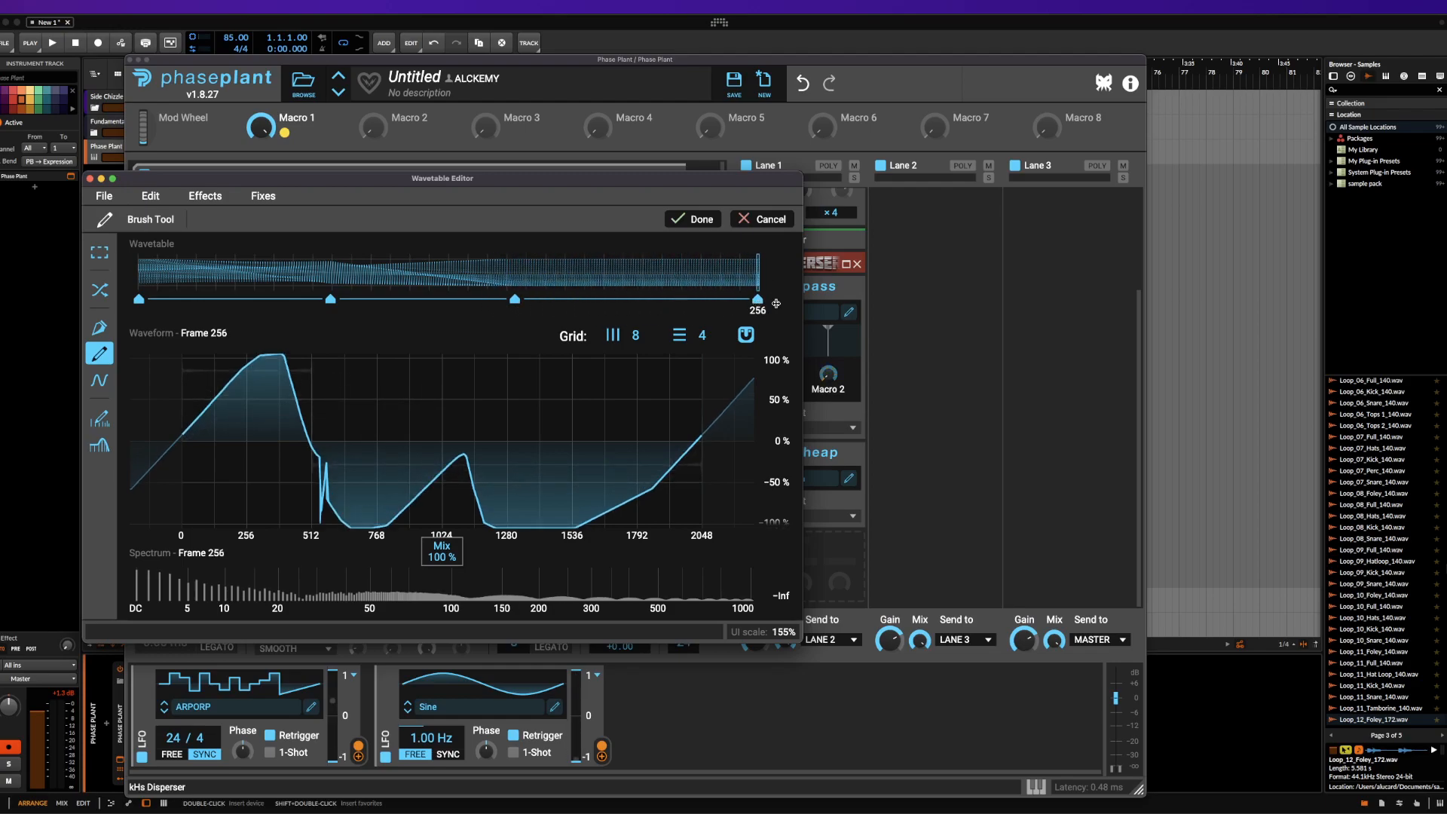
click(516, 299)
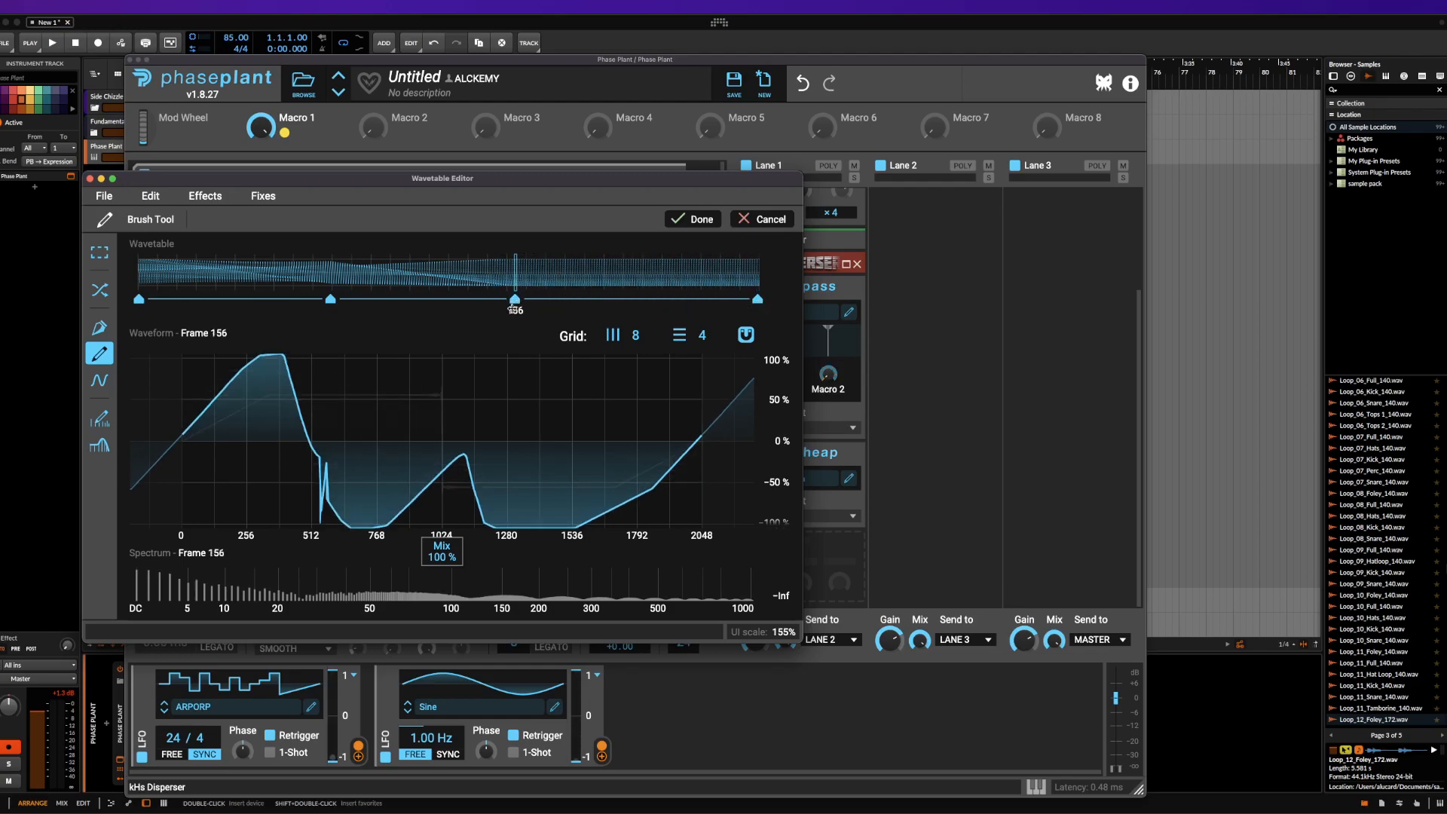
click(758, 300)
mouse_move(662, 483)
mouse_down()
mouse_move(332, 450)
mouse_move(132, 528)
mouse_up()
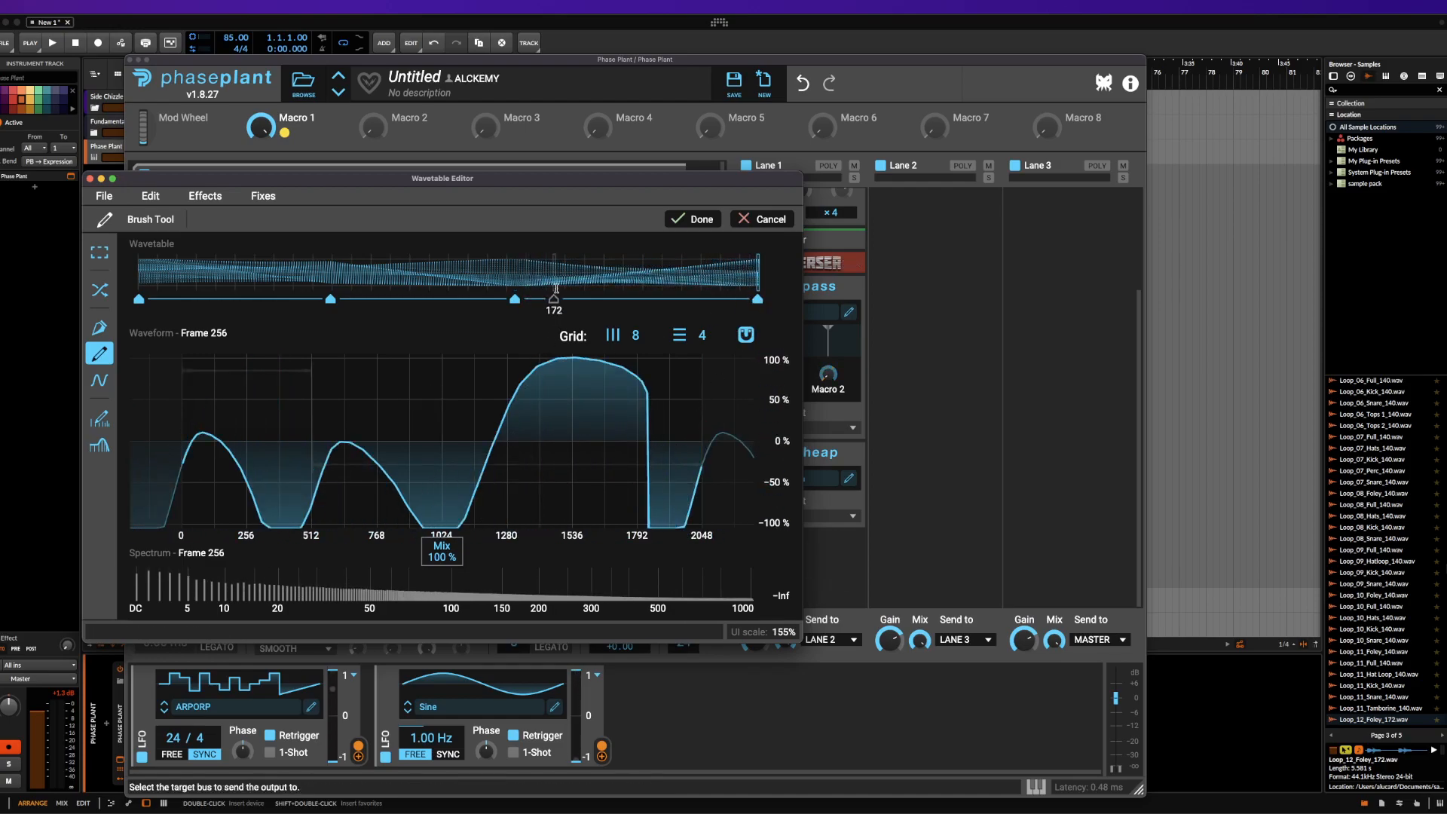
mouse_move(756, 276)
mouse_down()
mouse_move(349, 272)
mouse_move(181, 245)
mouse_move(758, 264)
mouse_up()
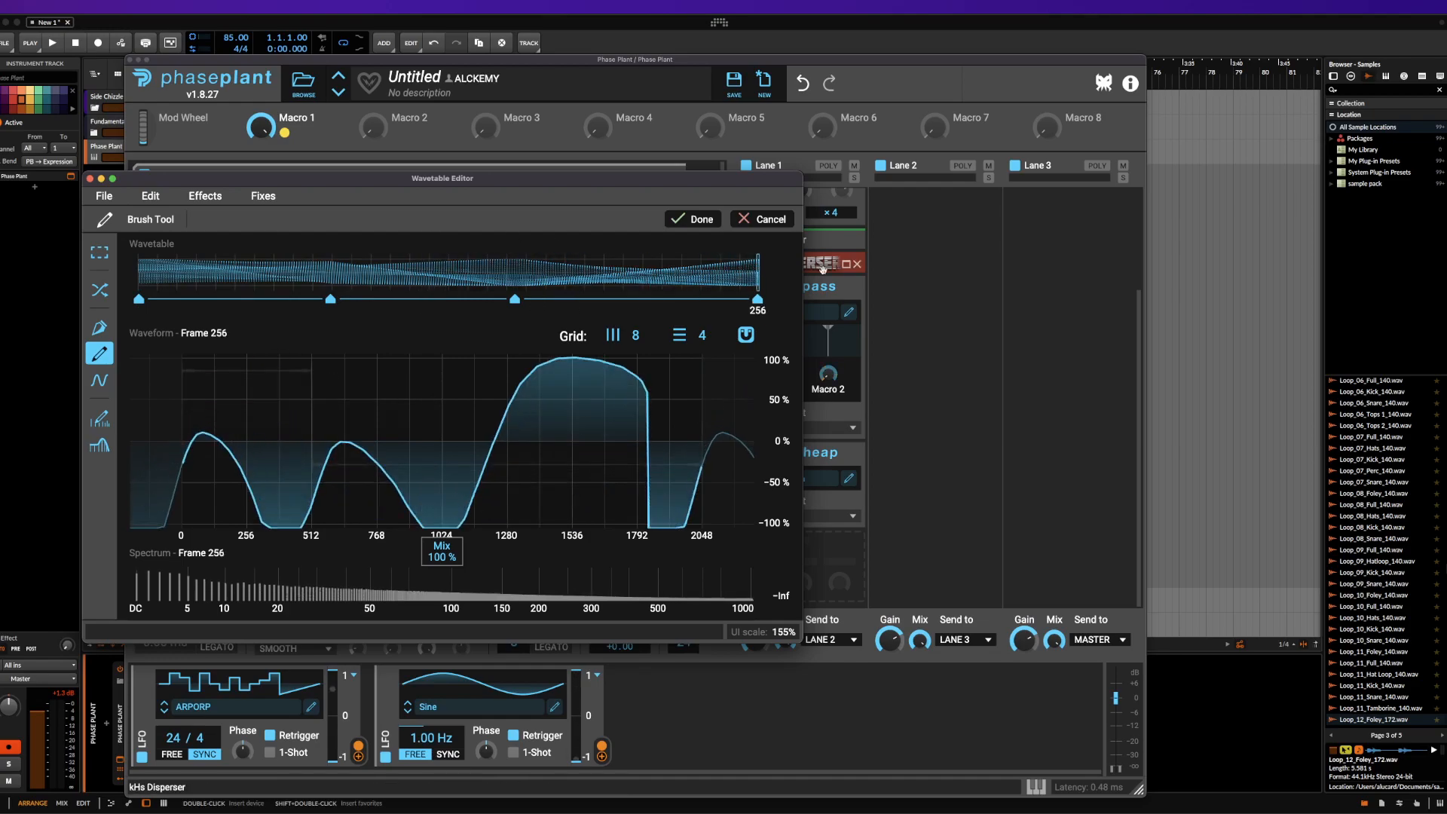
click(693, 219)
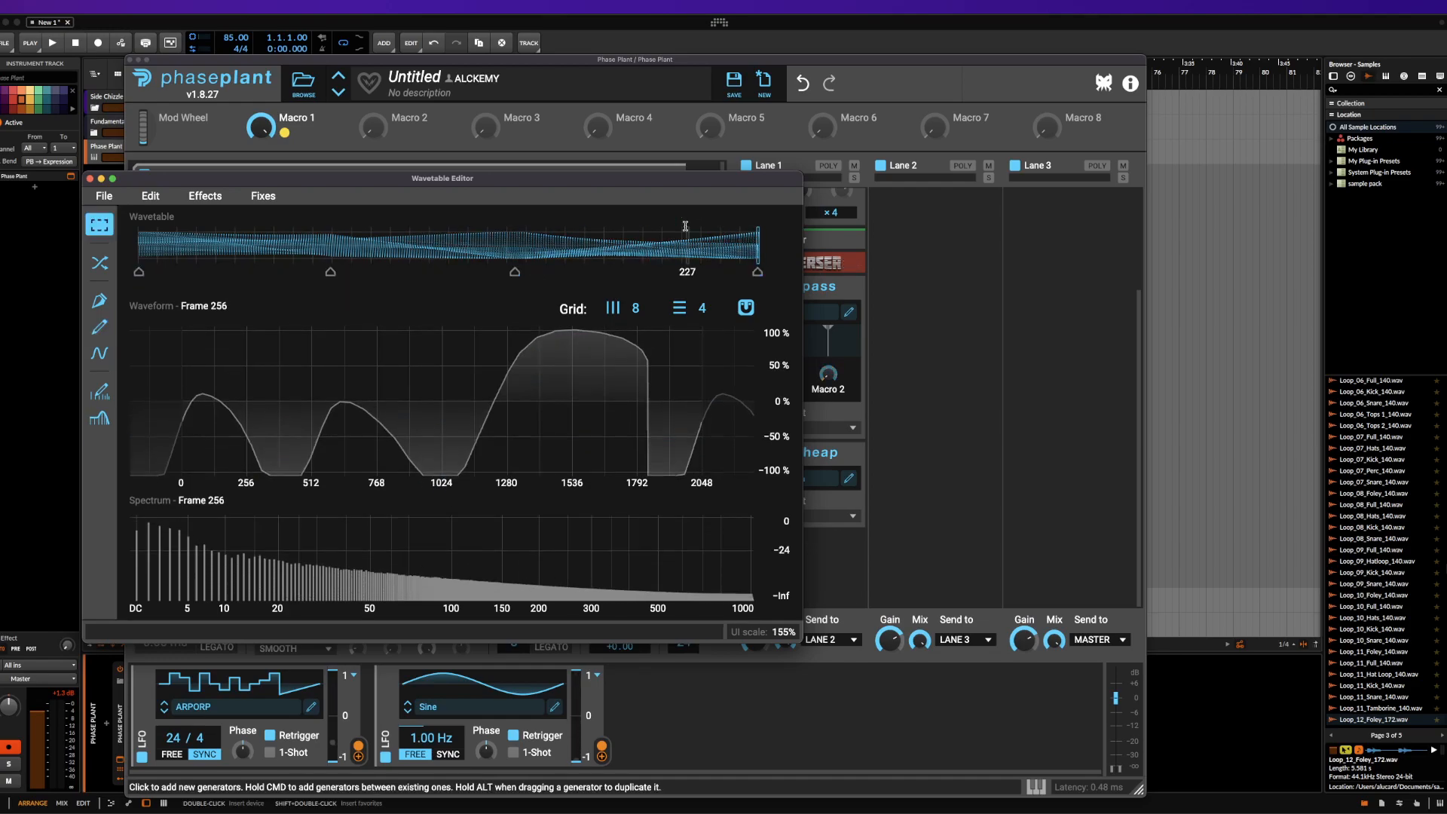
click(98, 352)
drag(207, 439, 226, 438)
drag(358, 563, 444, 559)
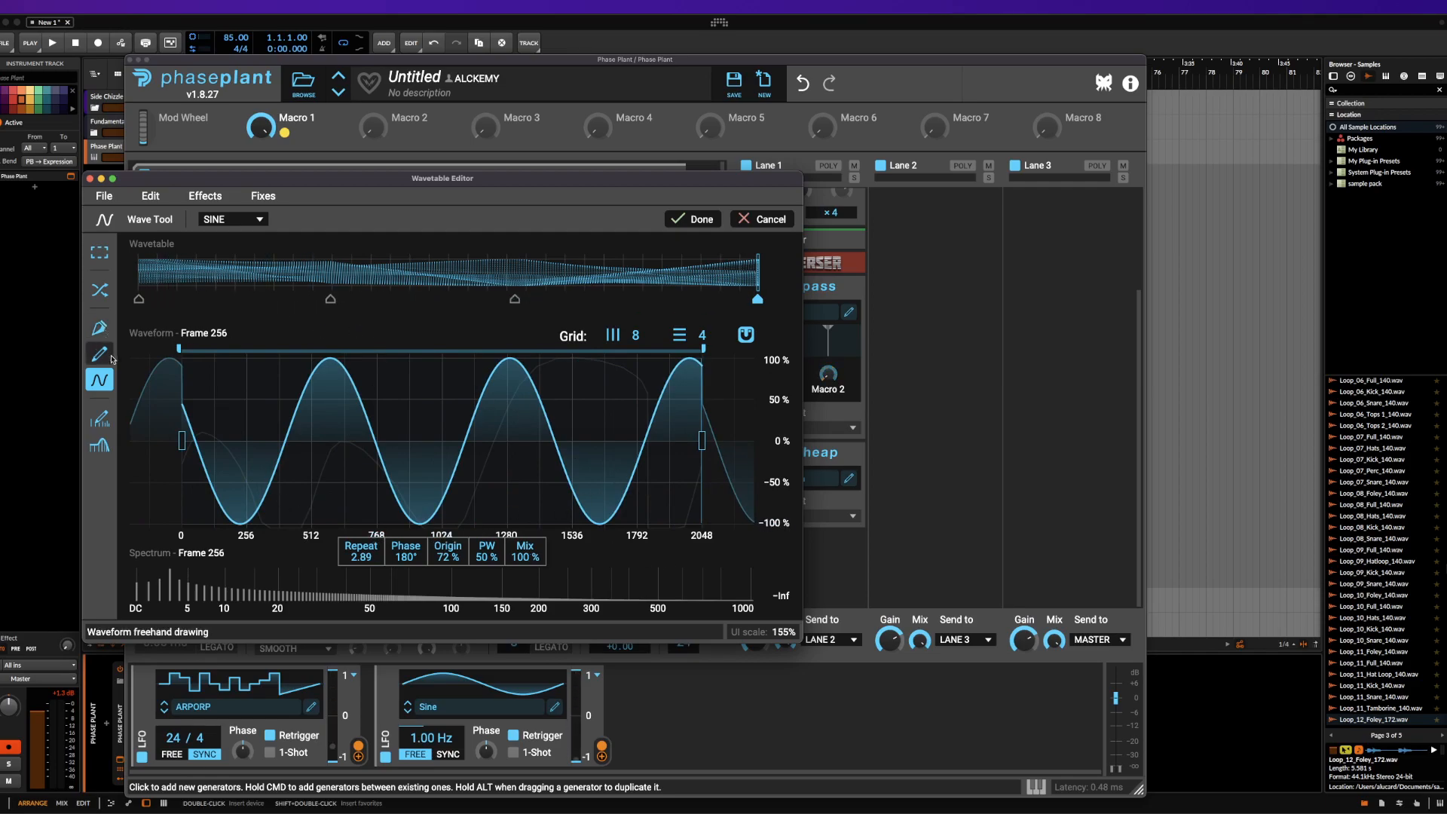
click(739, 220)
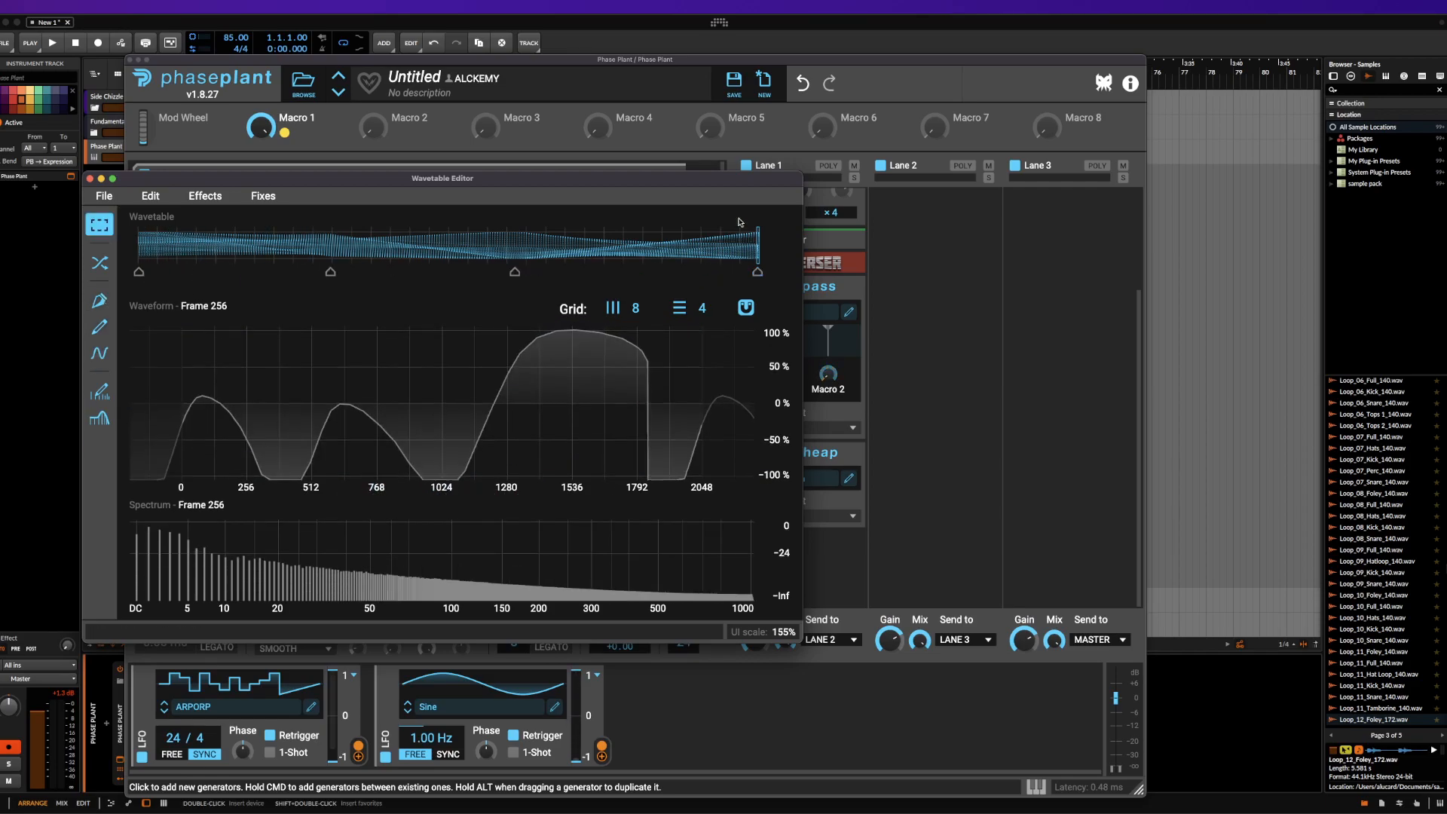
Reshape Frame 256's spectrum with the Harmonic Edit tool, keeping the lower harmonics level and rolling off the upper ones to silence
click(99, 391)
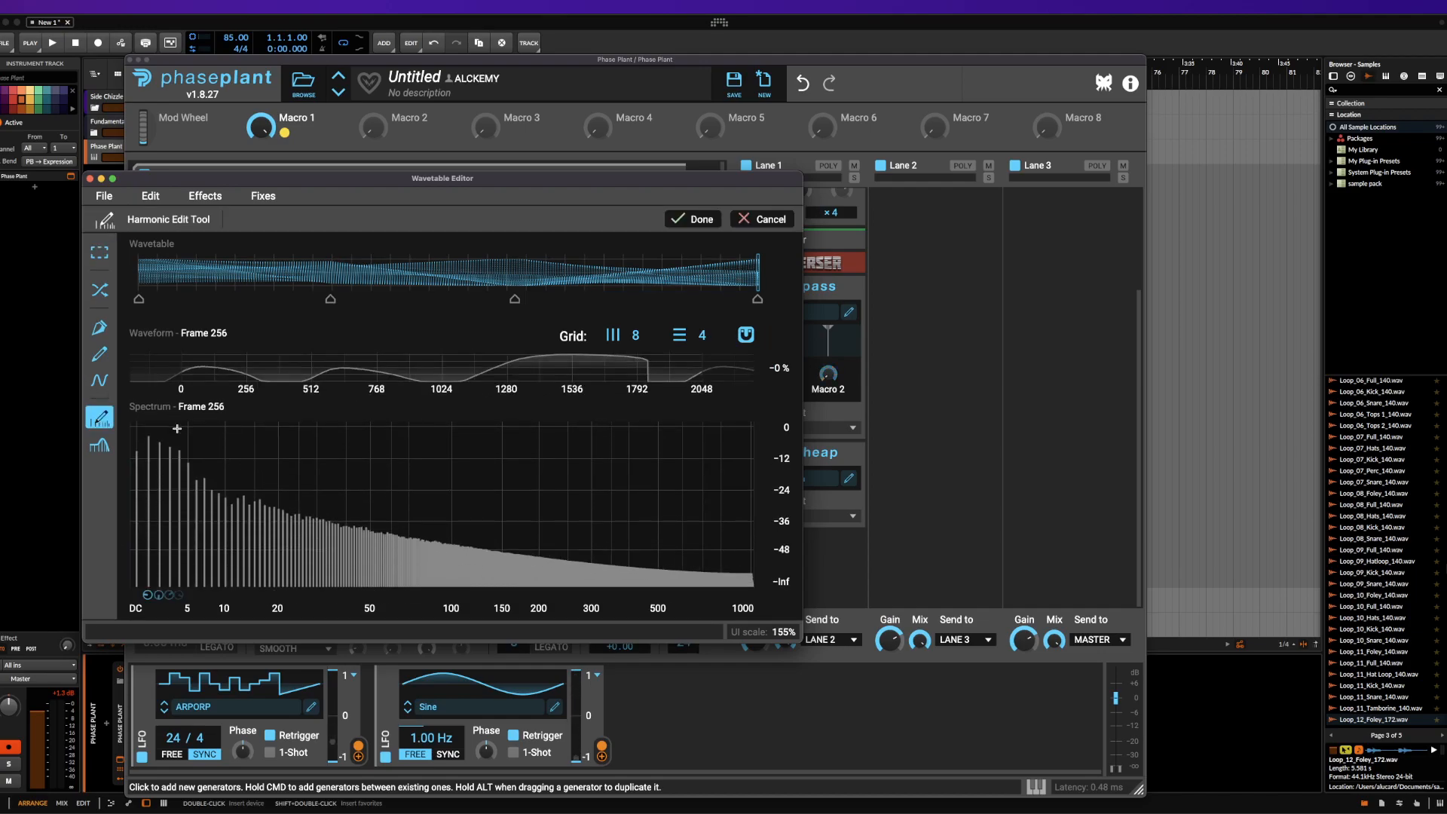
mouse_move(334, 507)
mouse_down()
mouse_move(337, 456)
mouse_move(362, 519)
mouse_move(758, 559)
mouse_up()
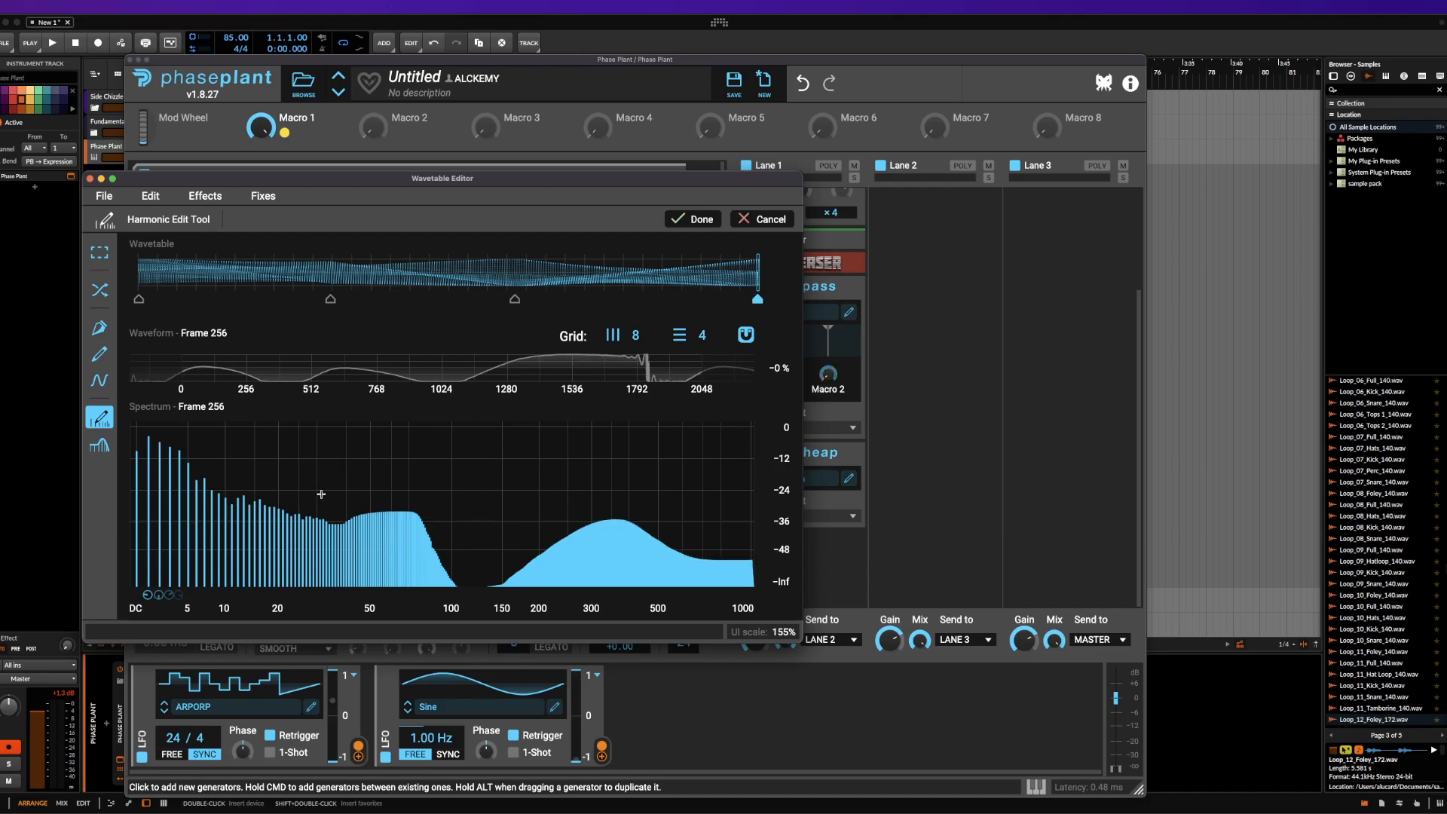
mouse_move(199, 509)
mouse_down()
mouse_move(754, 548)
mouse_move(354, 507)
mouse_move(156, 420)
mouse_move(256, 528)
mouse_move(754, 586)
mouse_up()
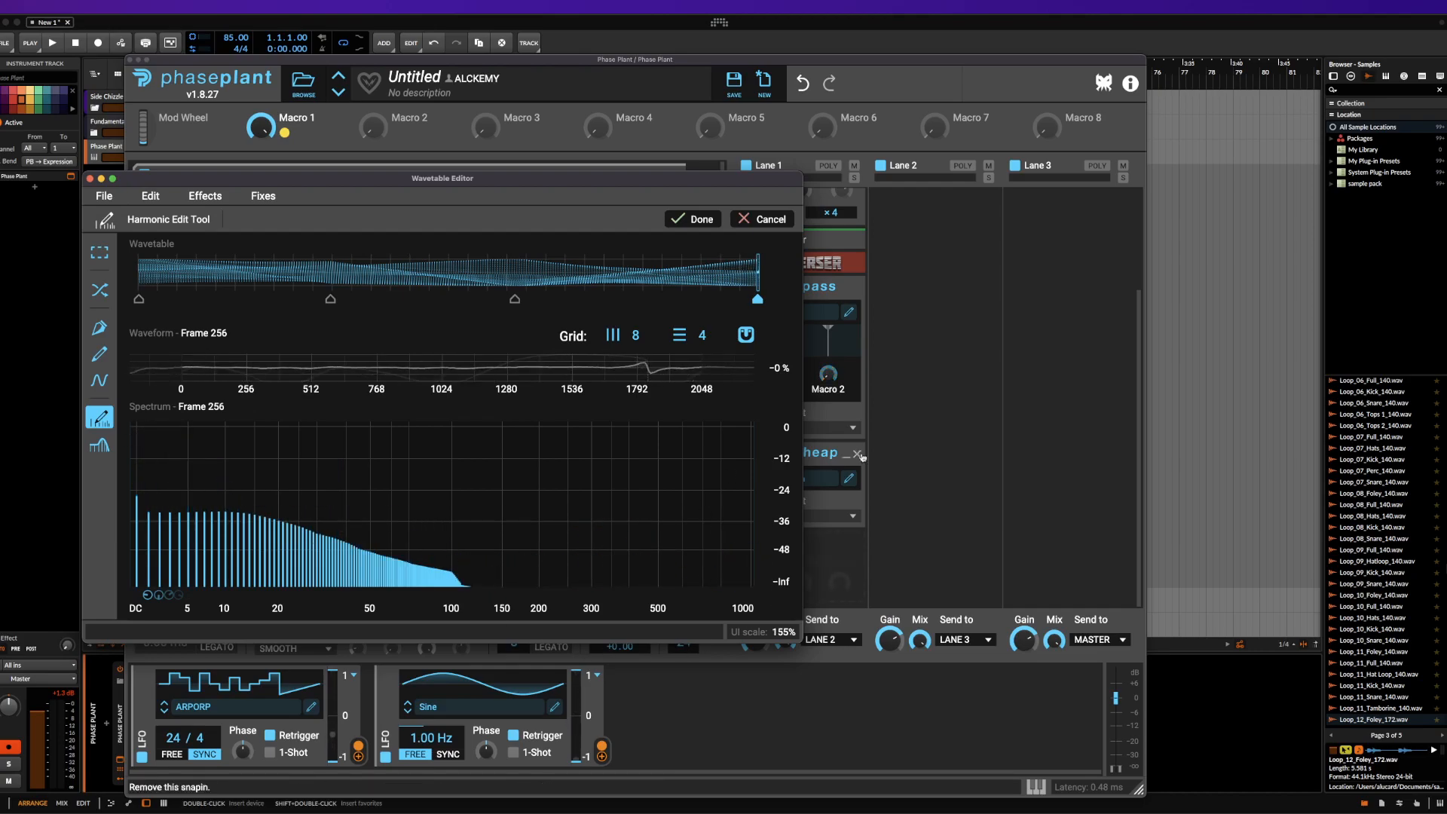
Redraw Frame 1's harmonics with several separate humps in the upper spectrum, and scan the frames near the start
click(139, 273)
mouse_move(160, 452)
mouse_down()
mouse_move(335, 530)
mouse_move(520, 581)
mouse_move(648, 580)
mouse_move(735, 520)
mouse_move(742, 475)
mouse_up()
mouse_move(143, 276)
mouse_down()
mouse_move(731, 271)
mouse_move(139, 273)
mouse_up()
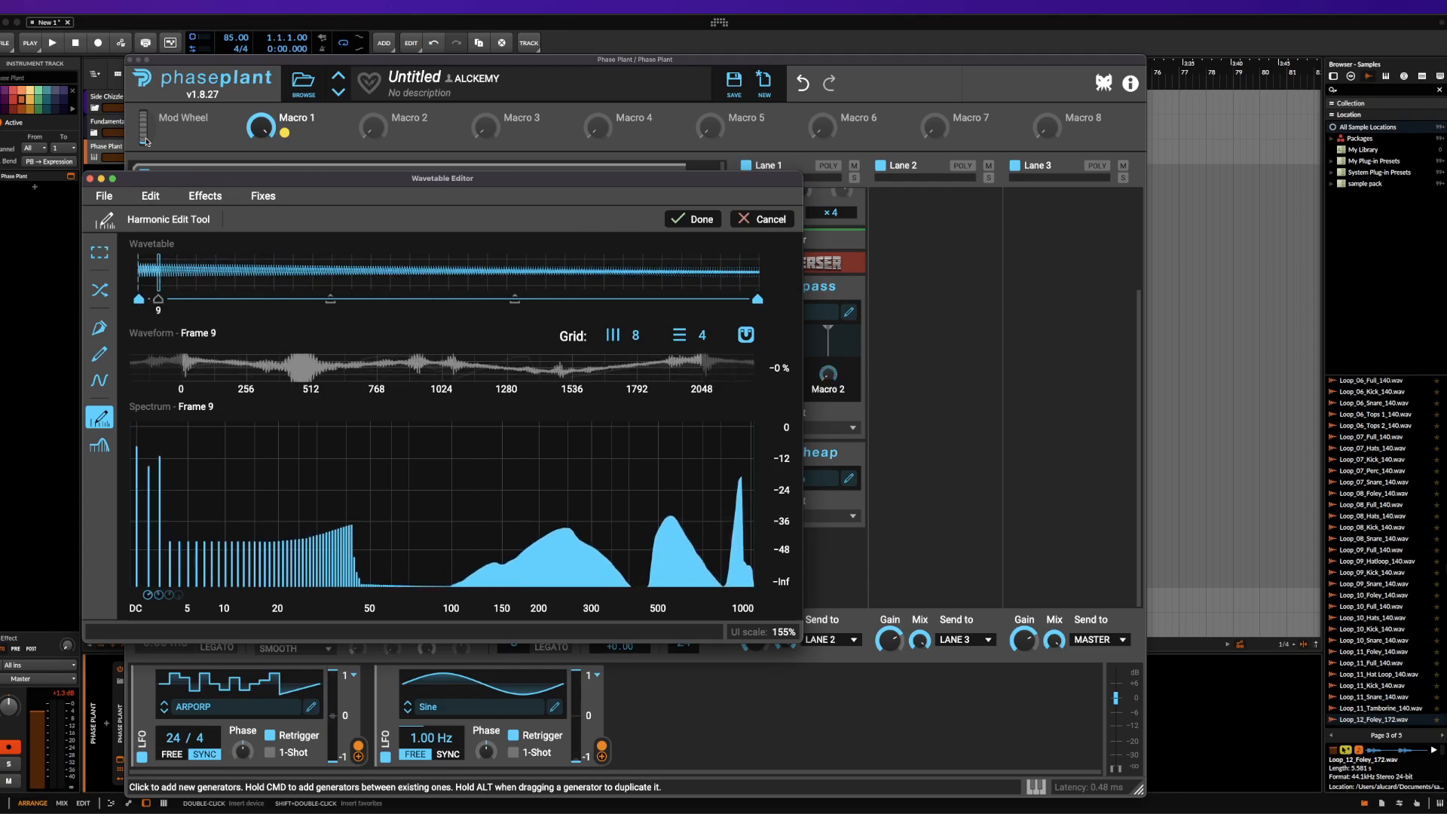
Try the low-pass Filter tool on the wavetable, with keyframes at frames 1 and 256 and frame 256's cutoff raised to about 1025
click(99, 445)
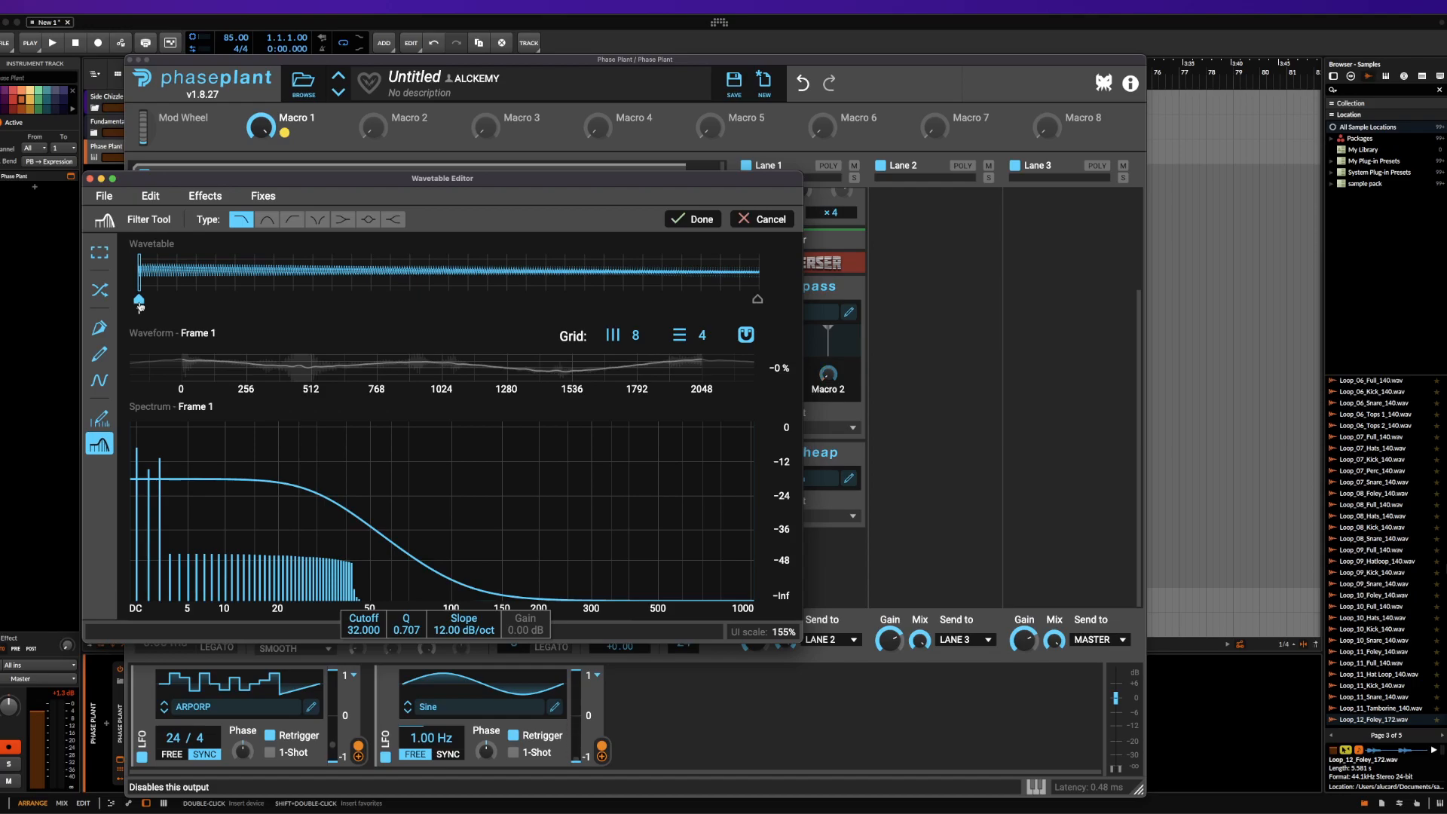
click(759, 299)
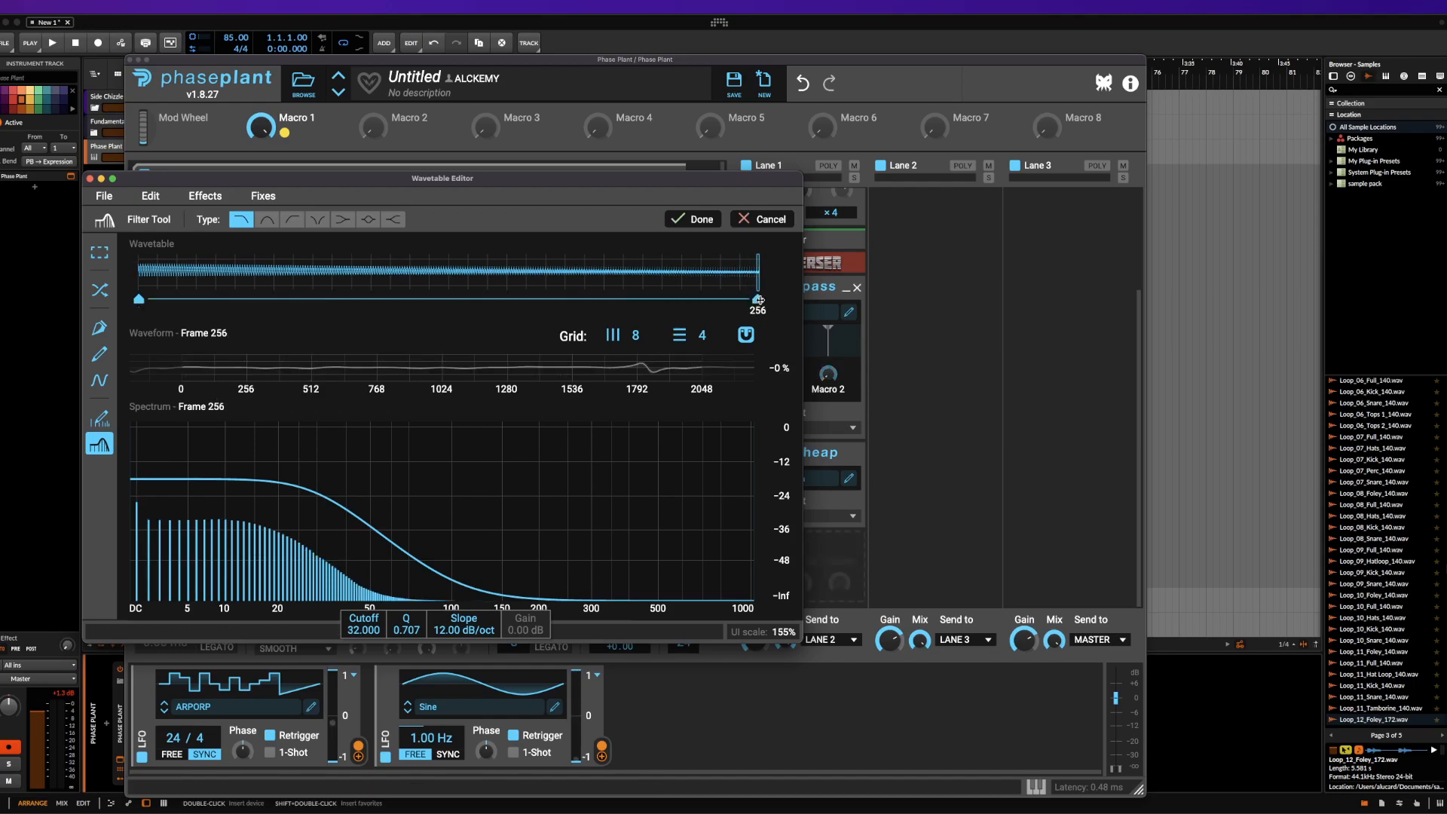
drag(362, 632, 361, 483)
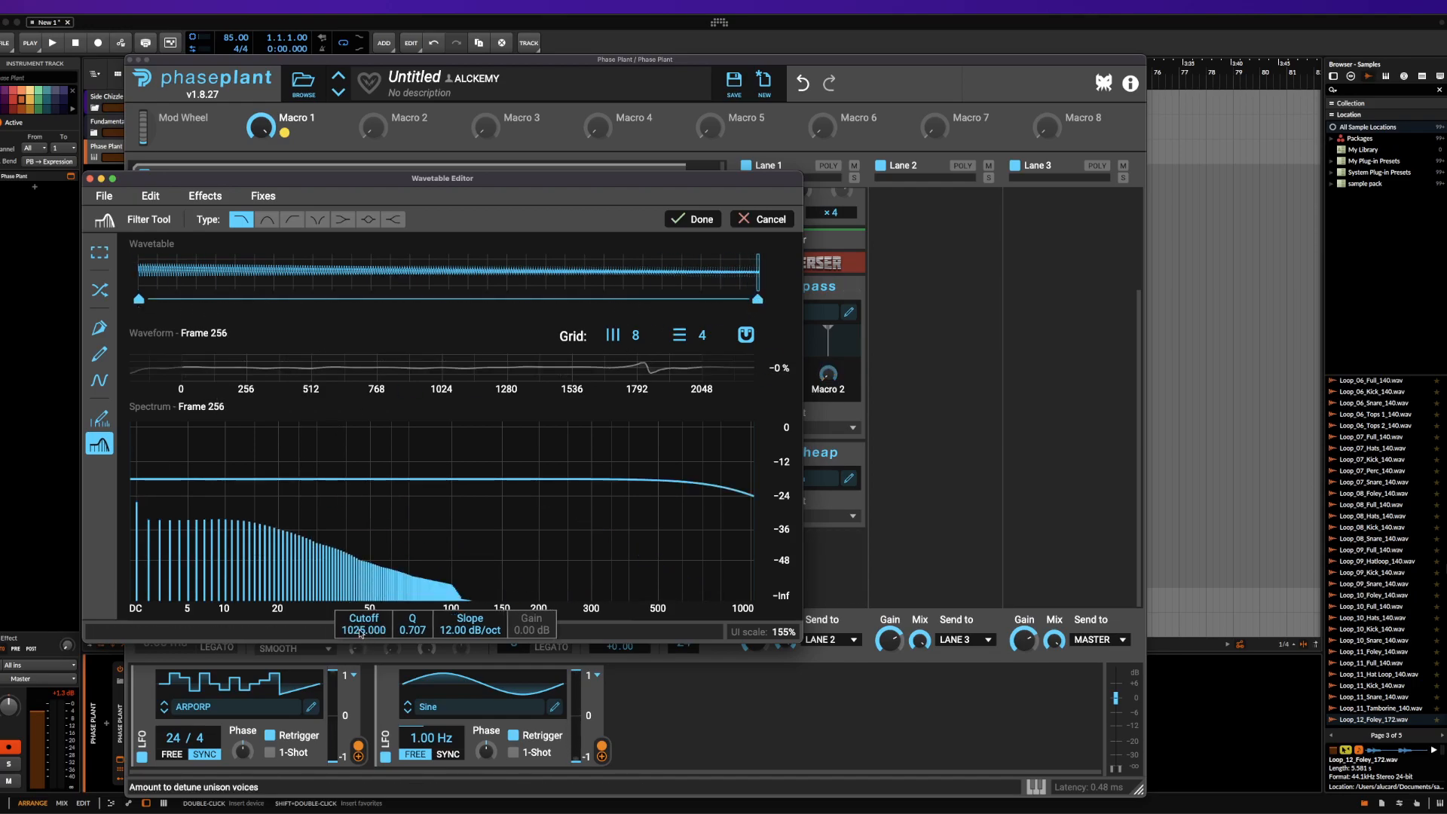
mouse_move(716, 284)
mouse_down()
mouse_move(754, 279)
mouse_move(158, 275)
mouse_up()
mouse_move(215, 238)
mouse_down()
mouse_move(767, 270)
mouse_move(173, 275)
mouse_move(980, 405)
mouse_move(21, 426)
mouse_up()
Review the editor's available effects, fixes, edit and file commands, including the wavetable save options, without saving
click(205, 196)
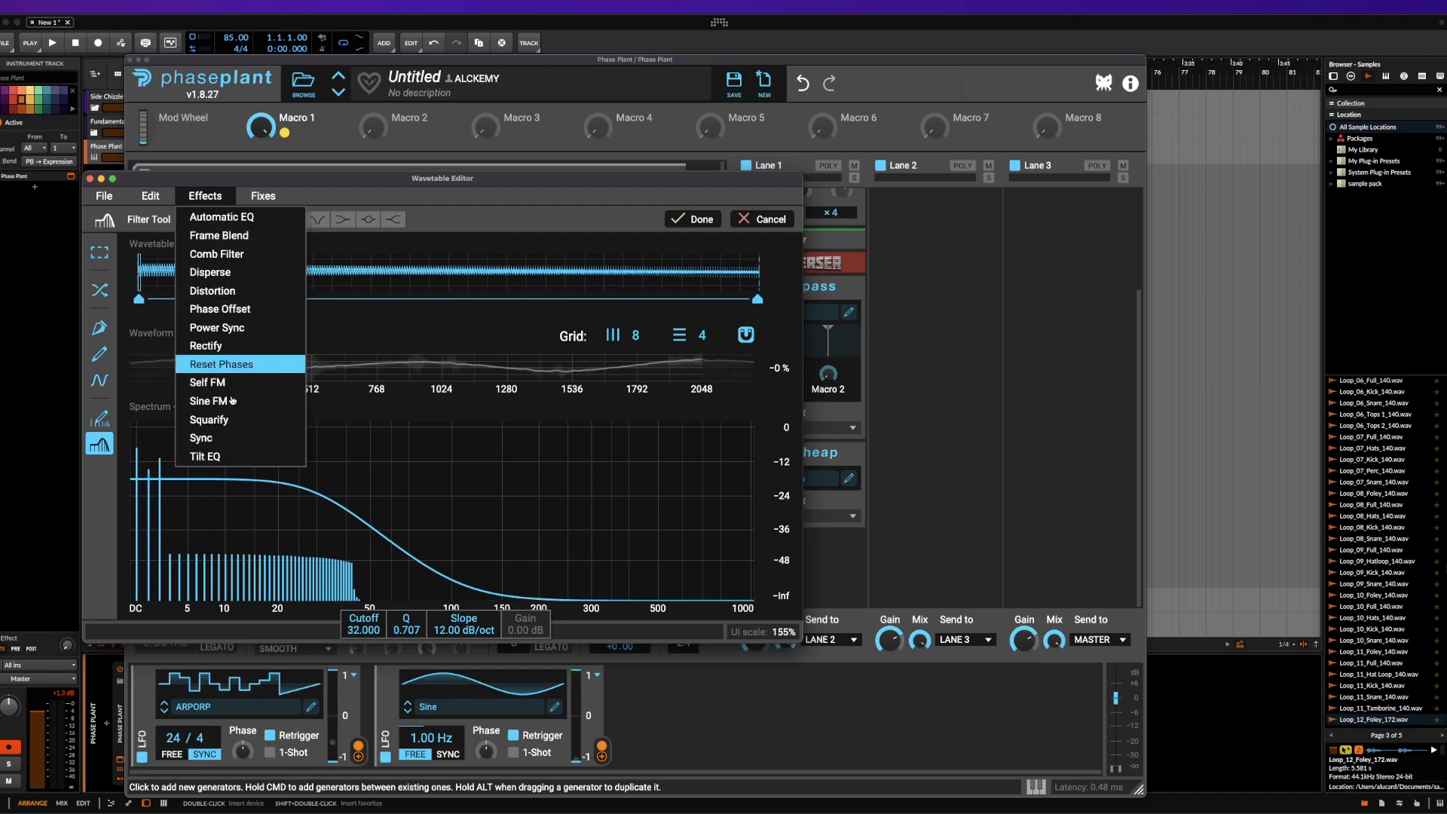
click(263, 195)
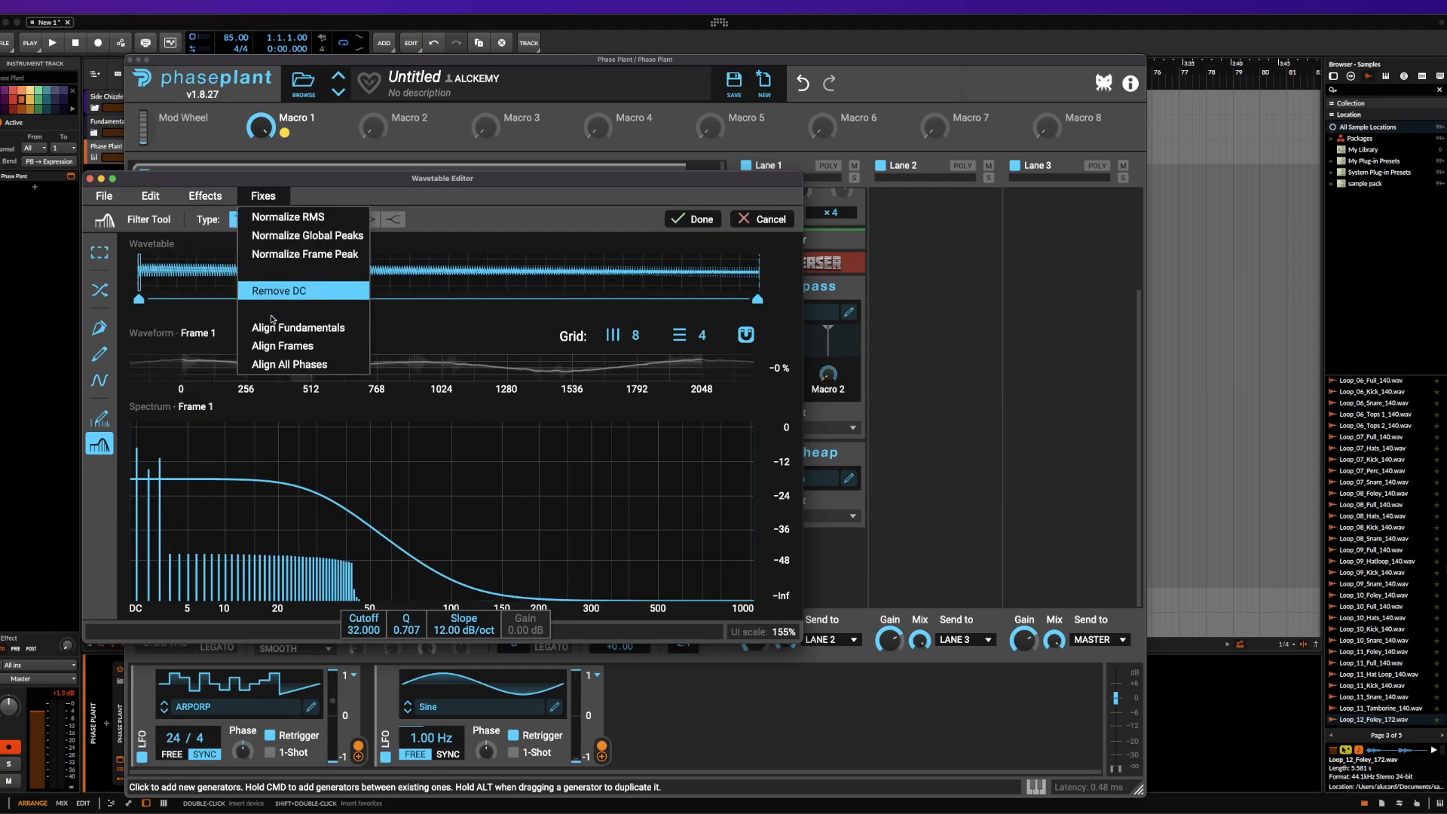
click(155, 198)
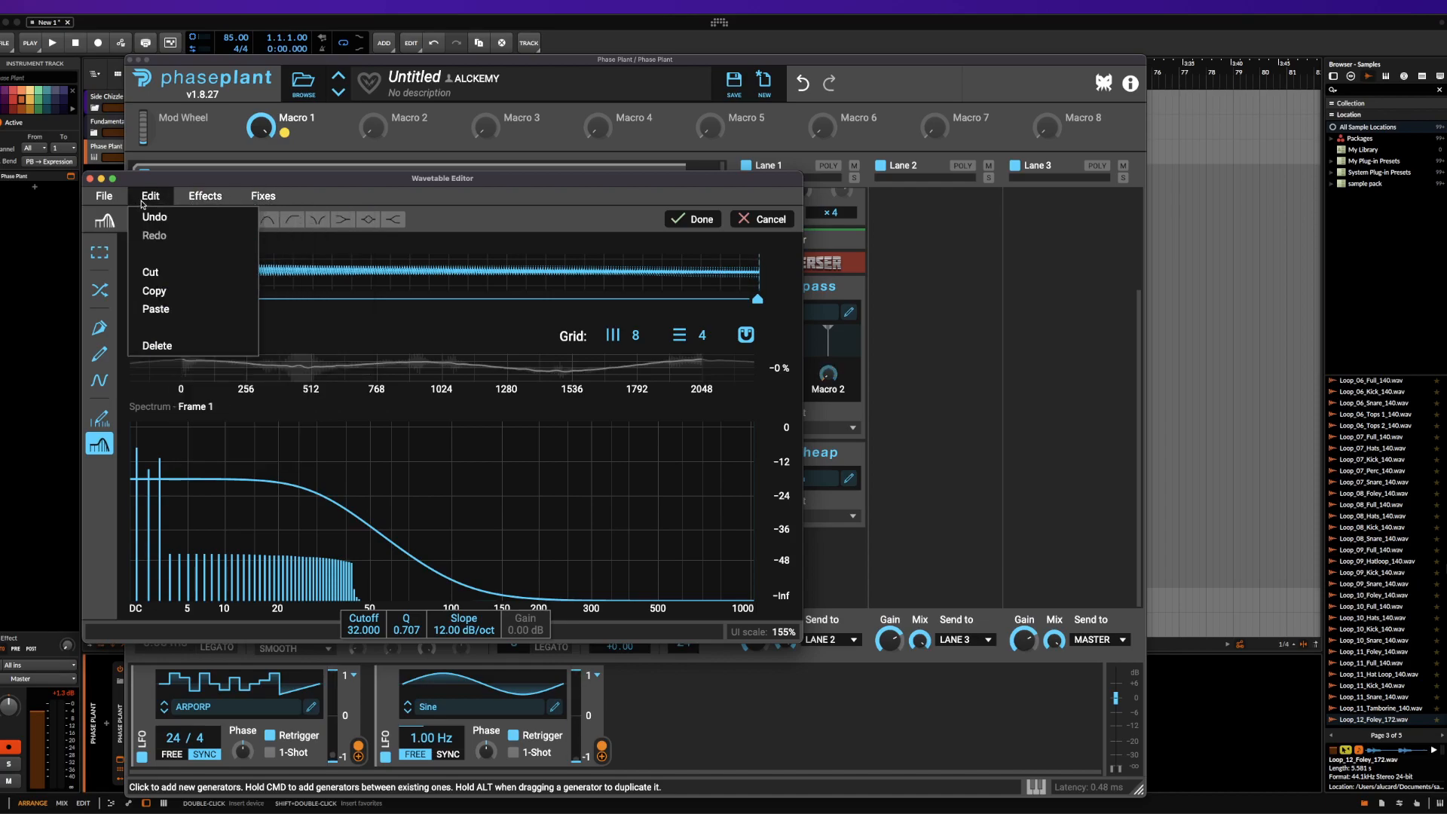
click(106, 197)
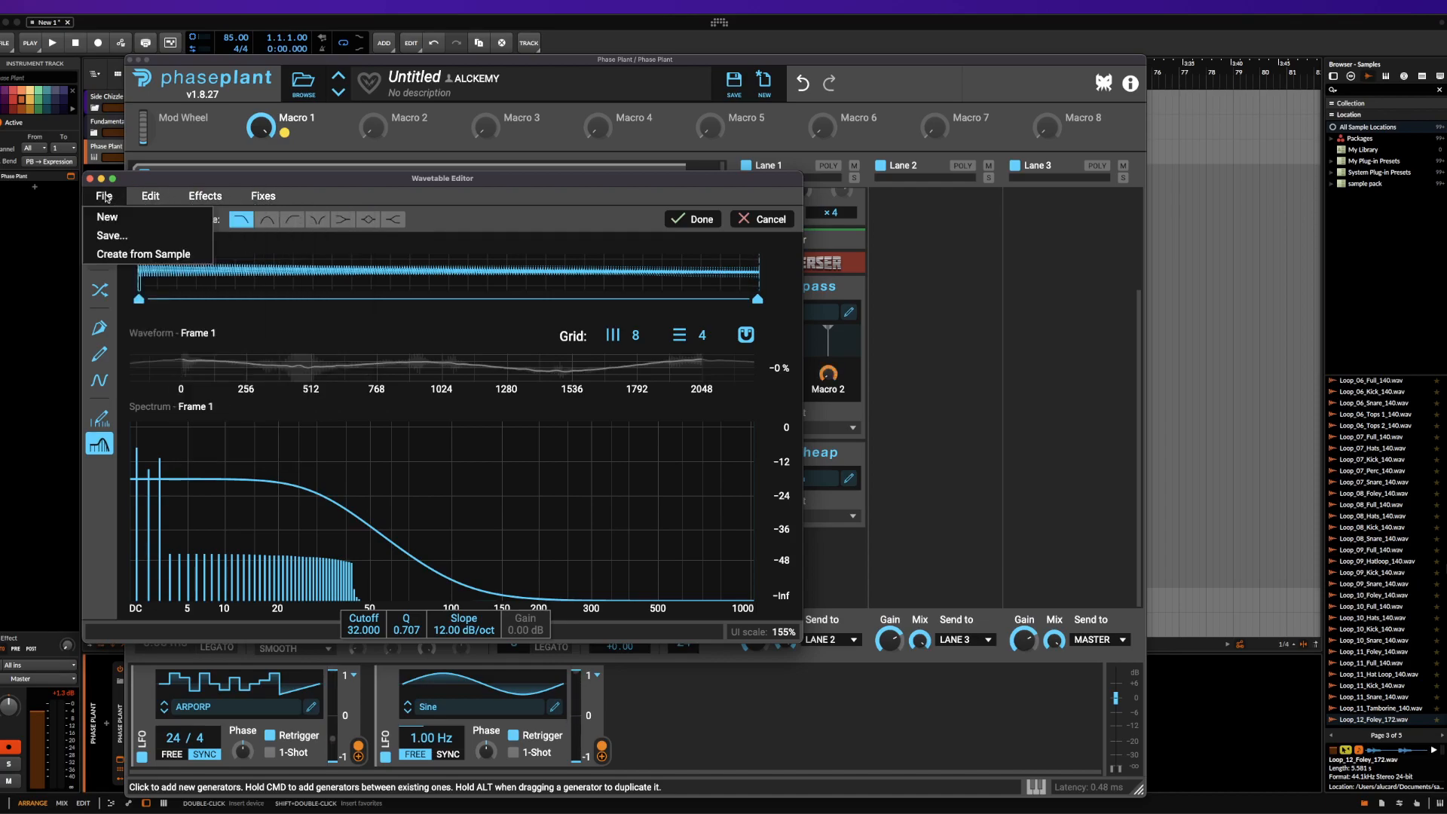
click(108, 241)
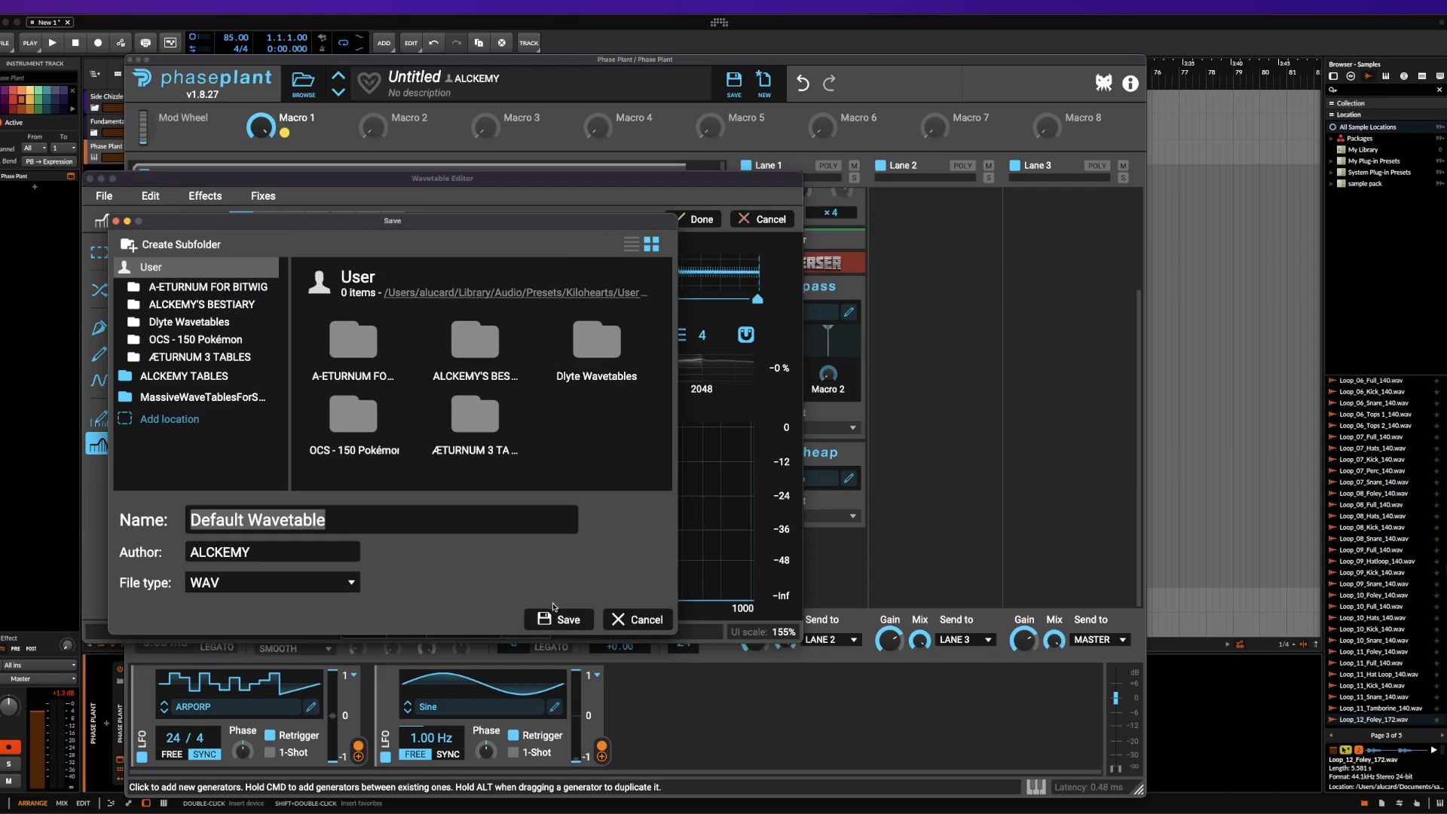
click(625, 619)
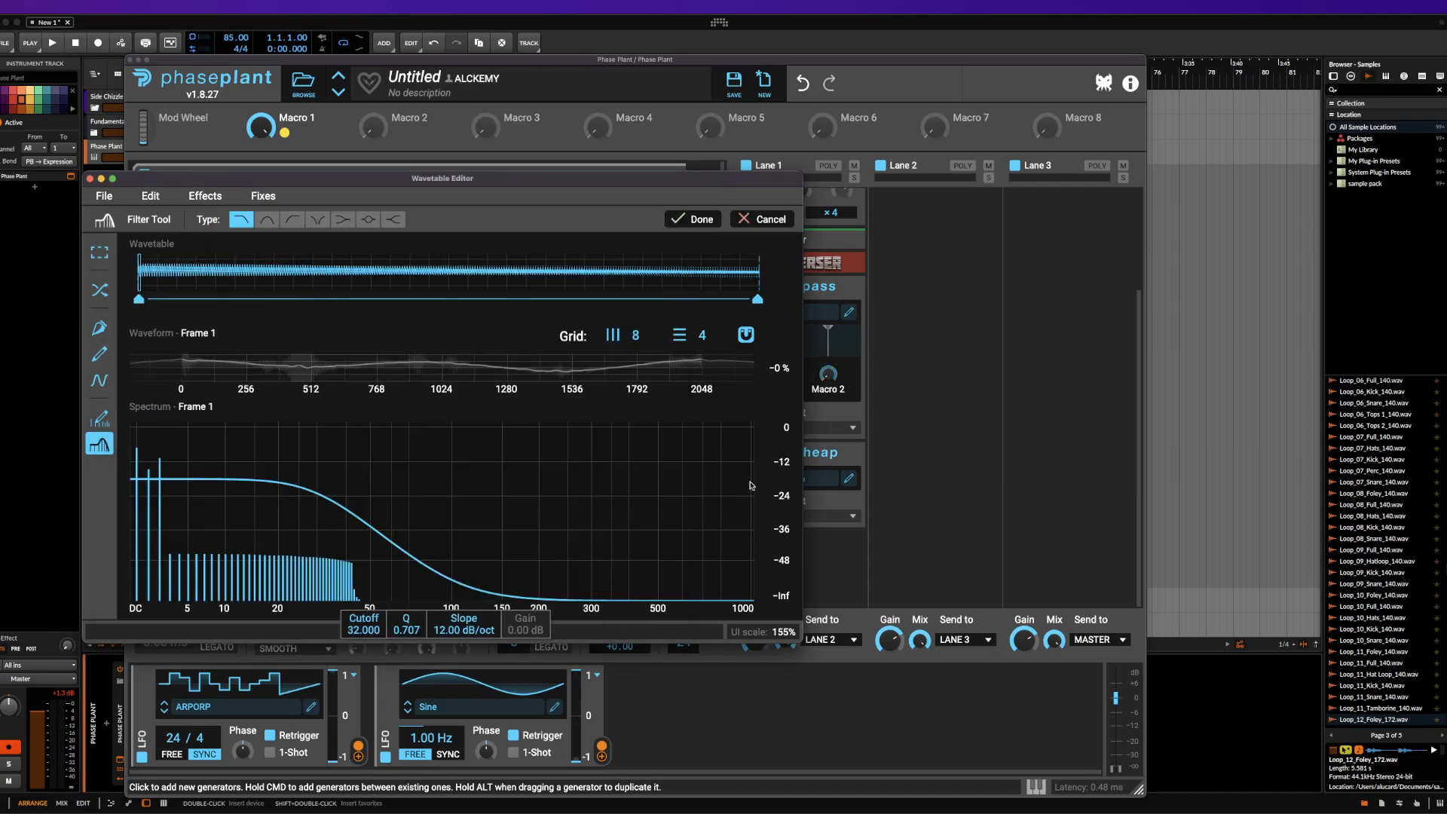
Discard the pending filter edit and close the Wavetable Editor
click(757, 225)
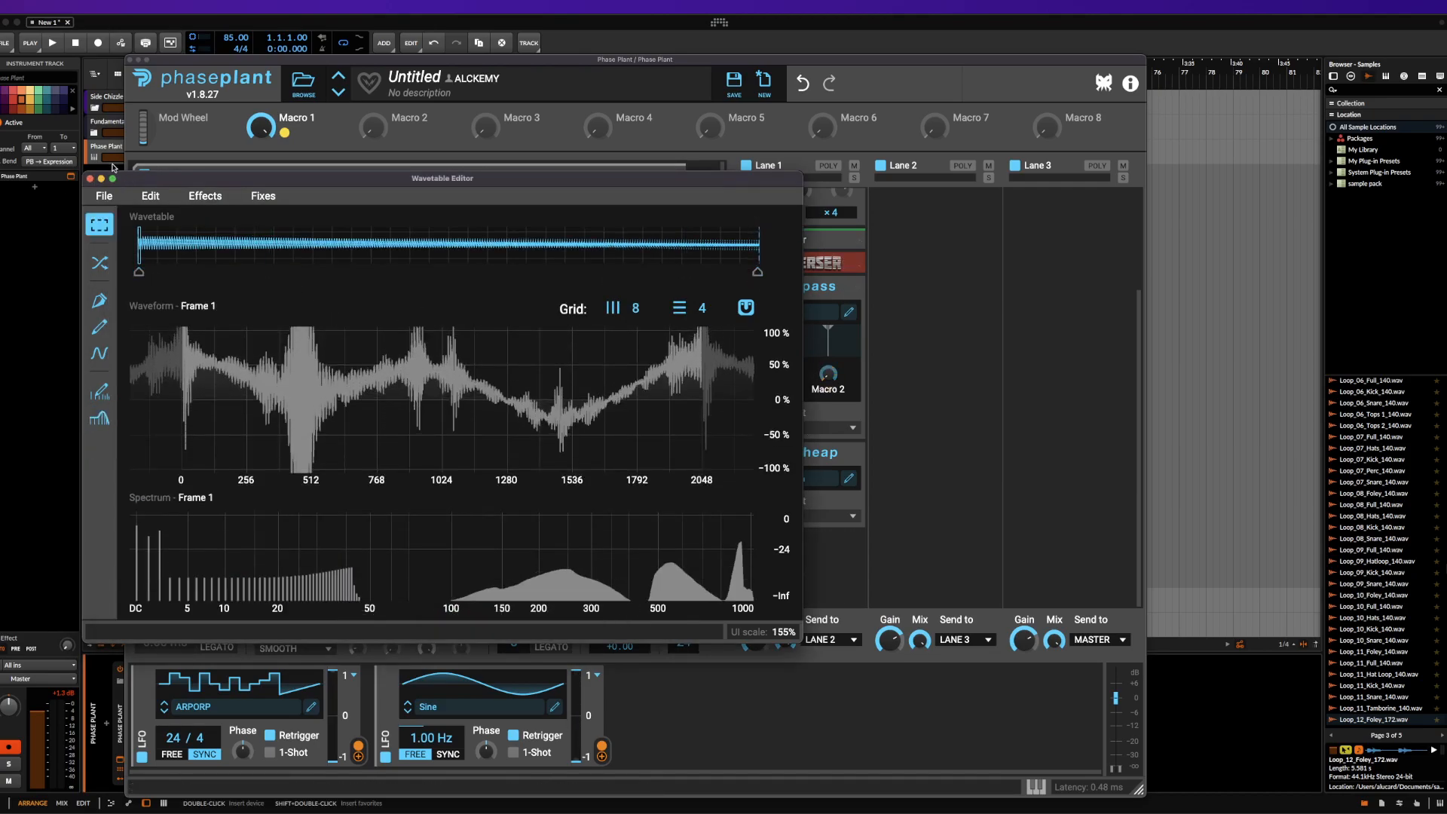
click(91, 179)
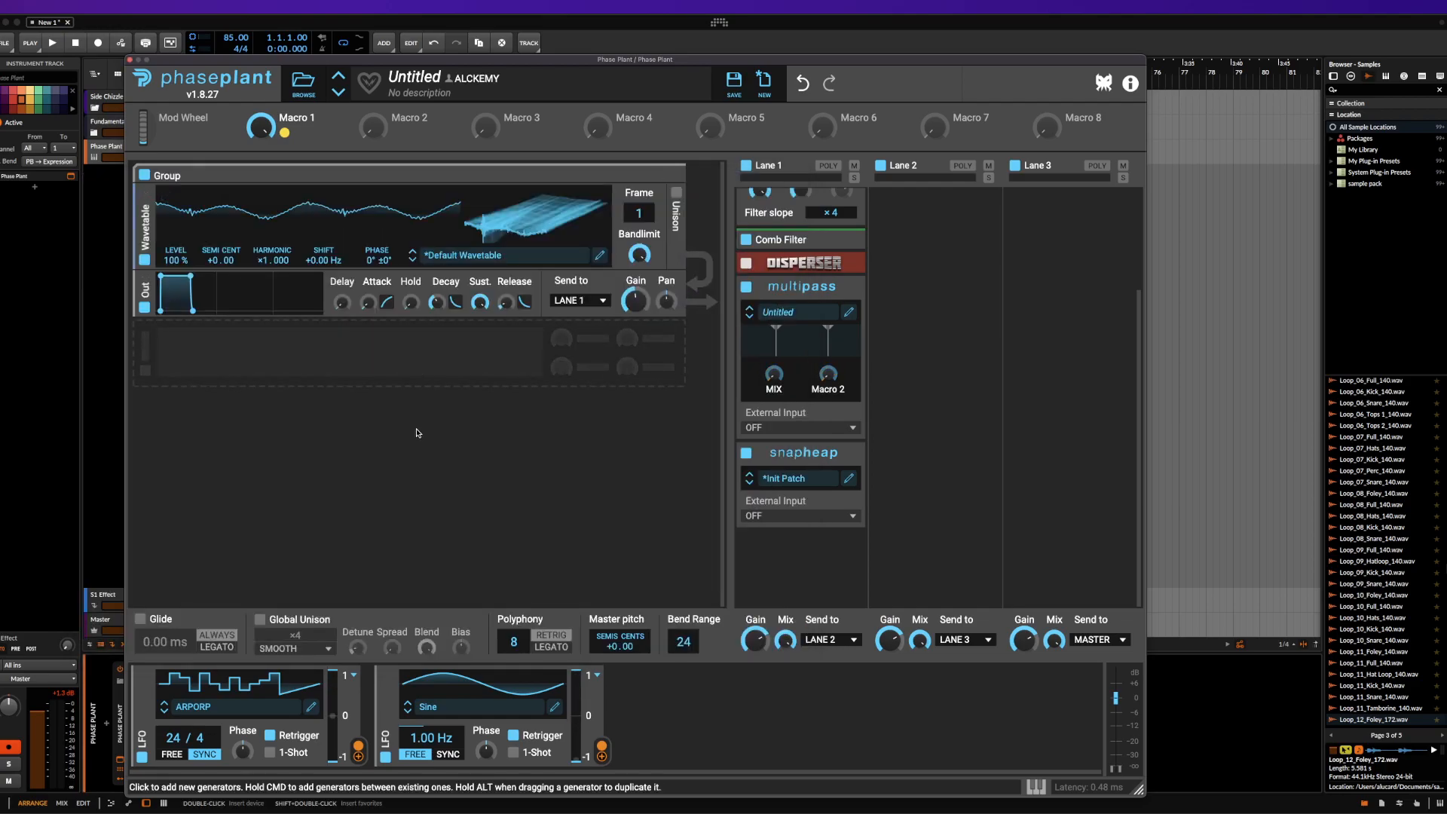
Replace the Wavetable generator in the group with a Sampler generator
drag(639, 214, 639, 185)
click(147, 193)
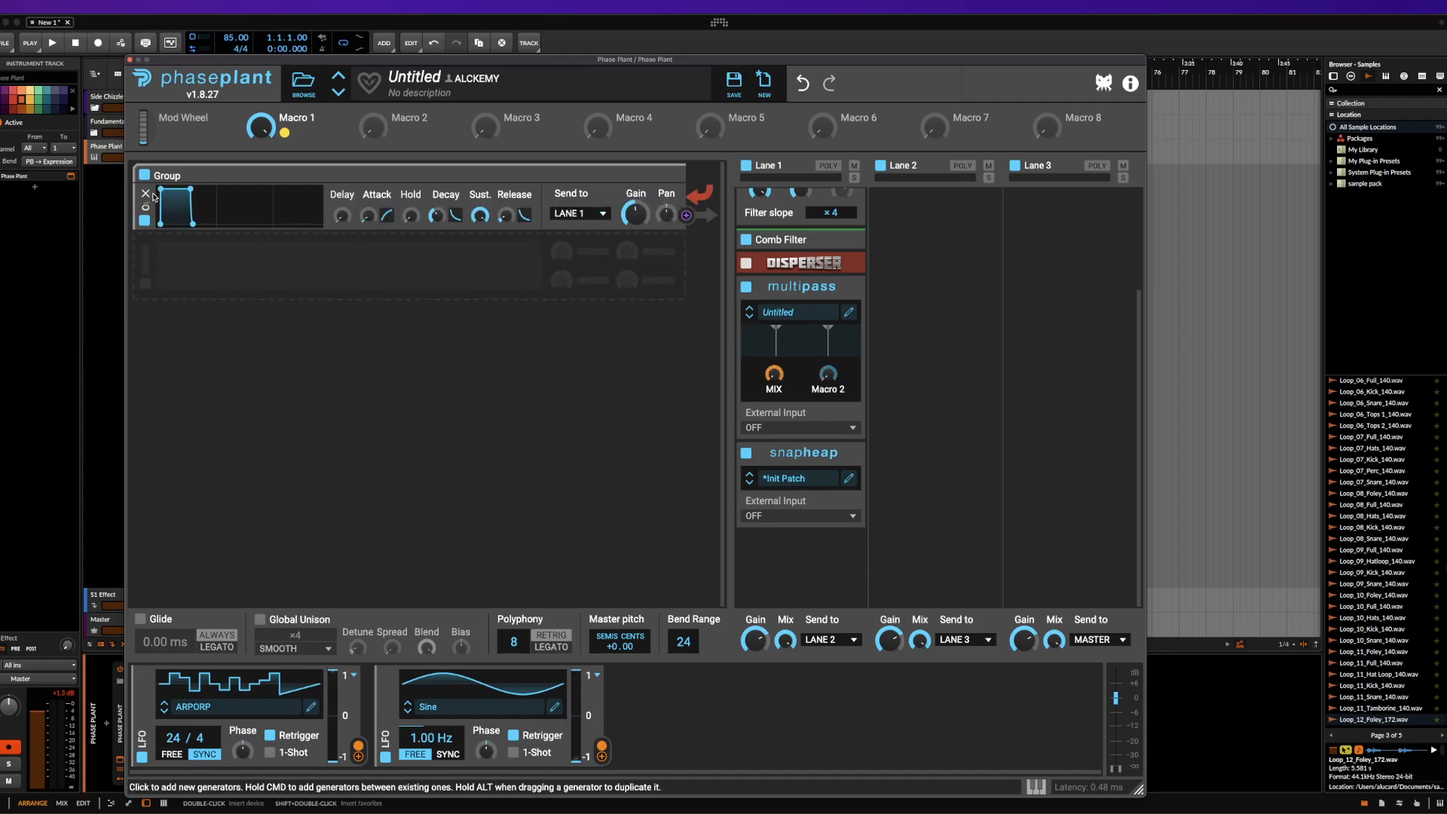
click(169, 195)
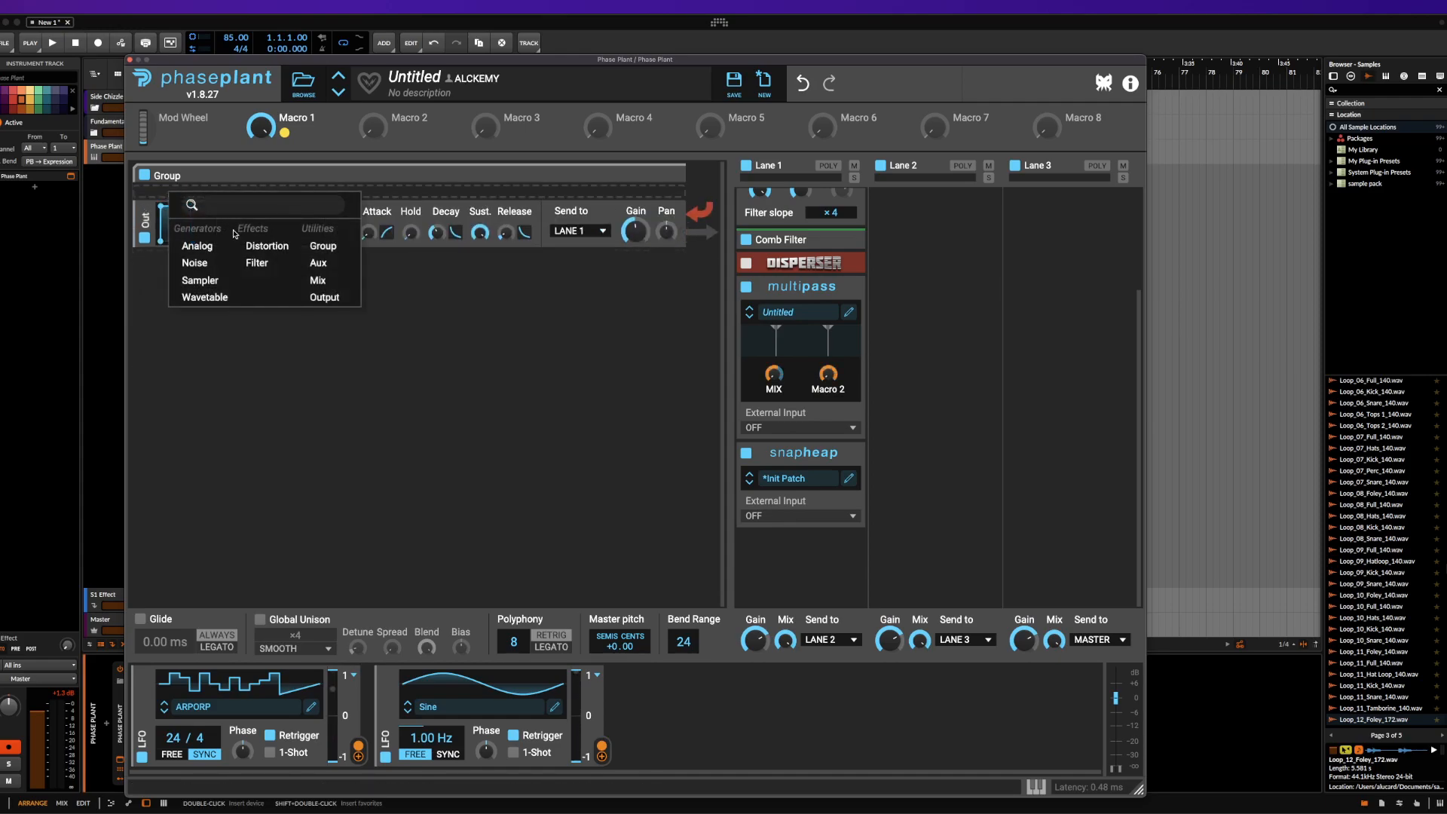
click(202, 279)
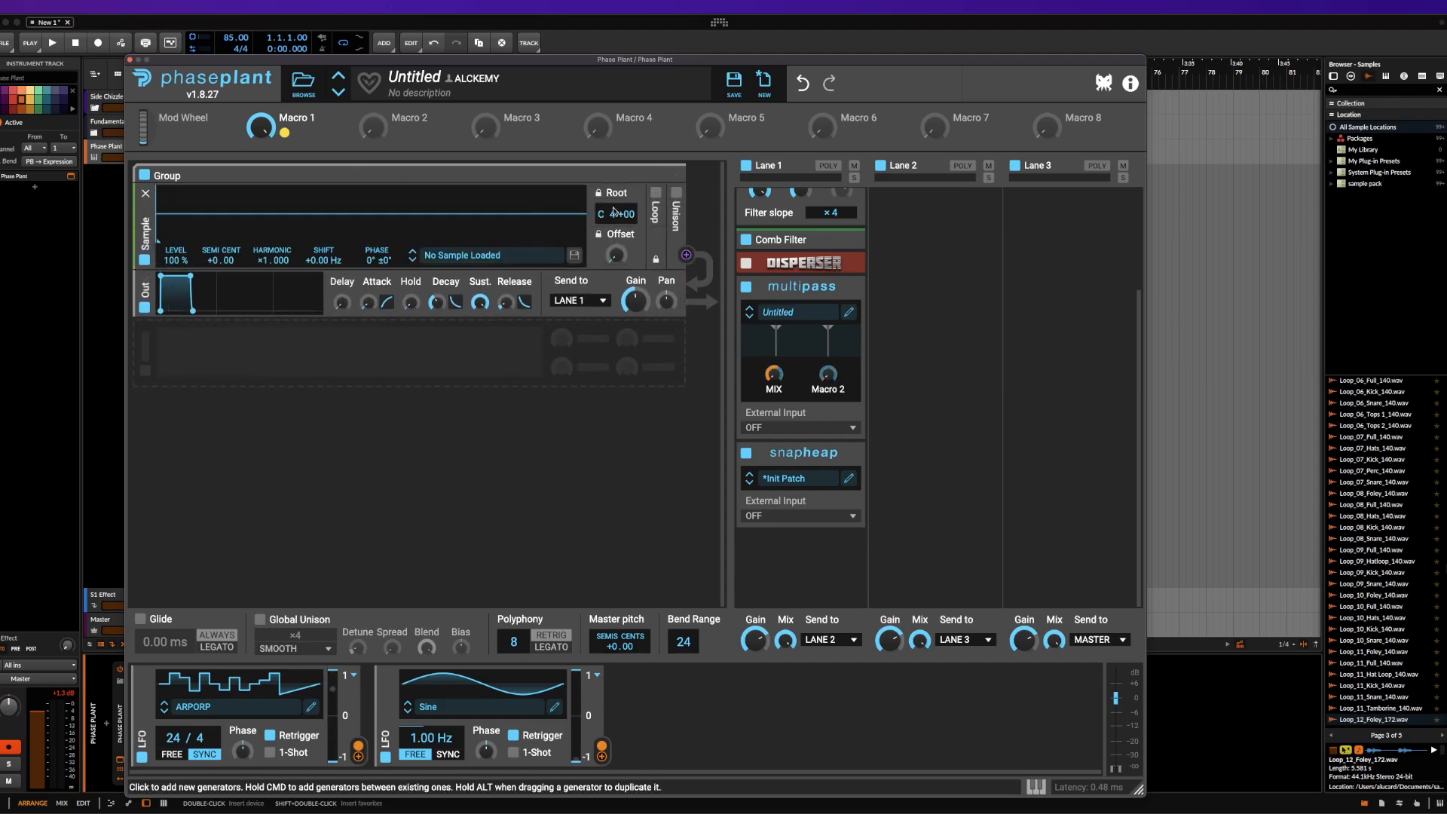
Enable looping on the sampler and load the BS2 PWM sample from the factory Symplesound Analog folder
click(655, 193)
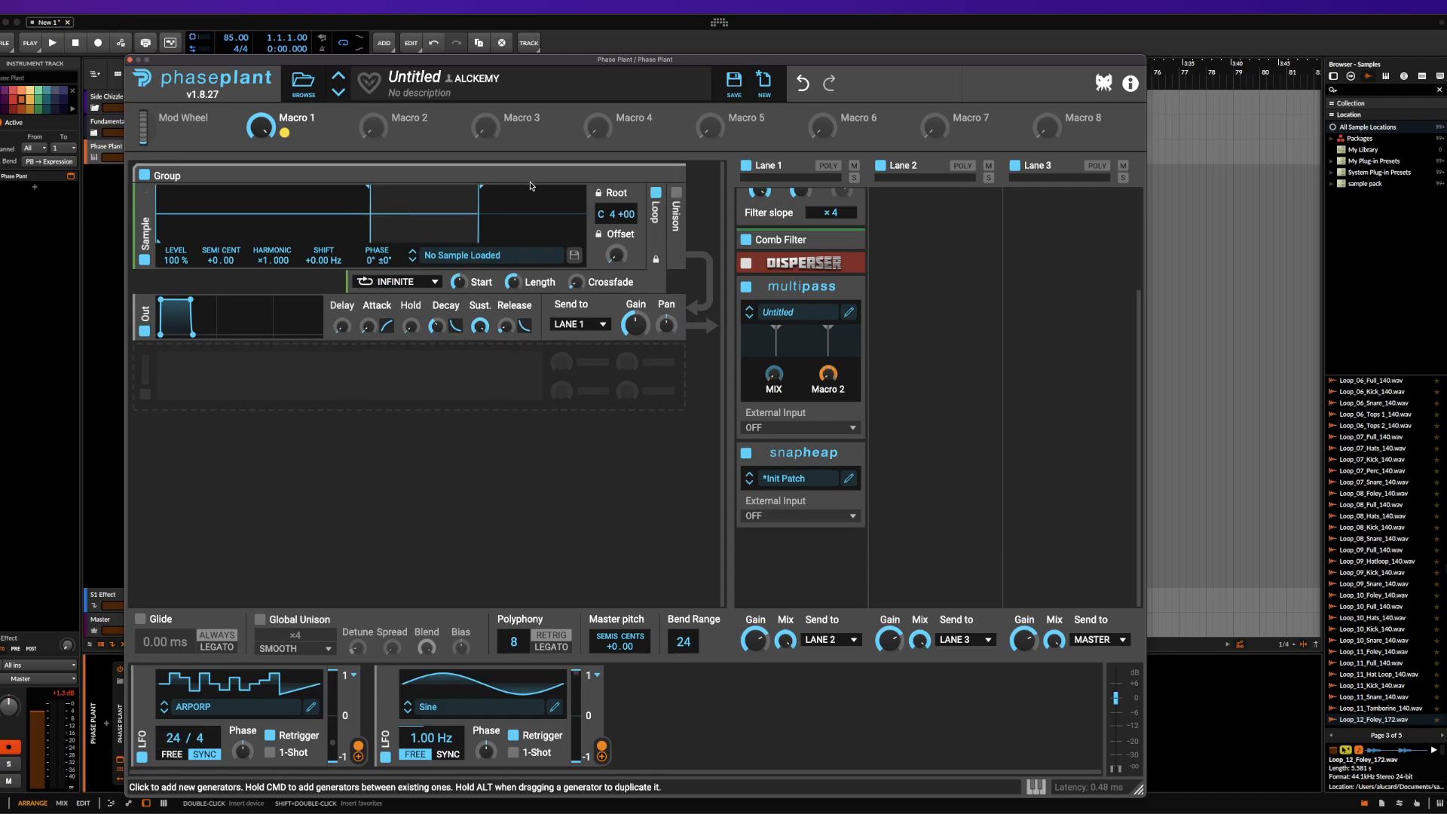
click(468, 255)
double_click(791, 398)
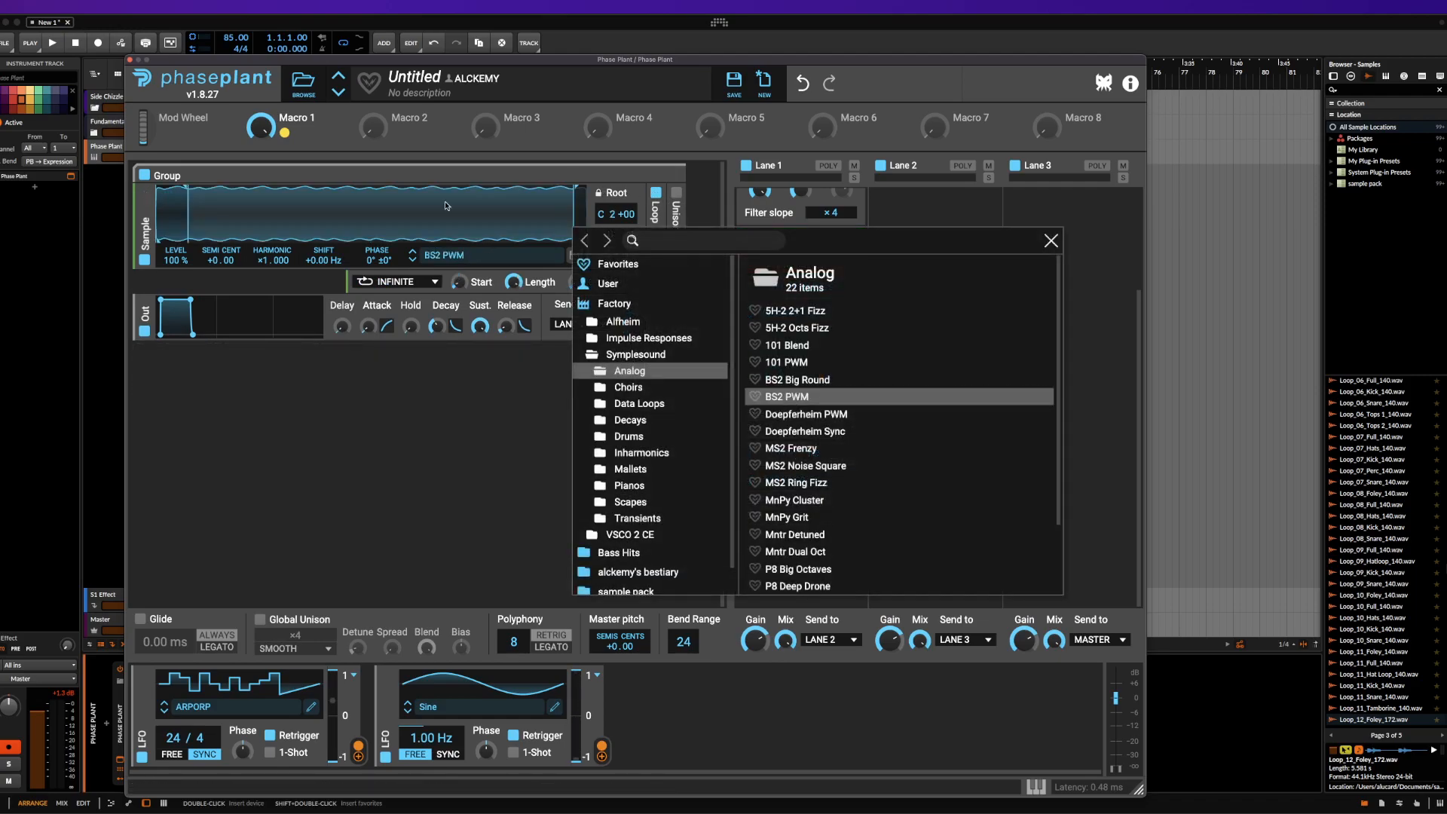
Look through the sample library folders and switch the sampler to the next sample, Doepferheim PWM
click(455, 254)
scroll(684, 464, down, 1)
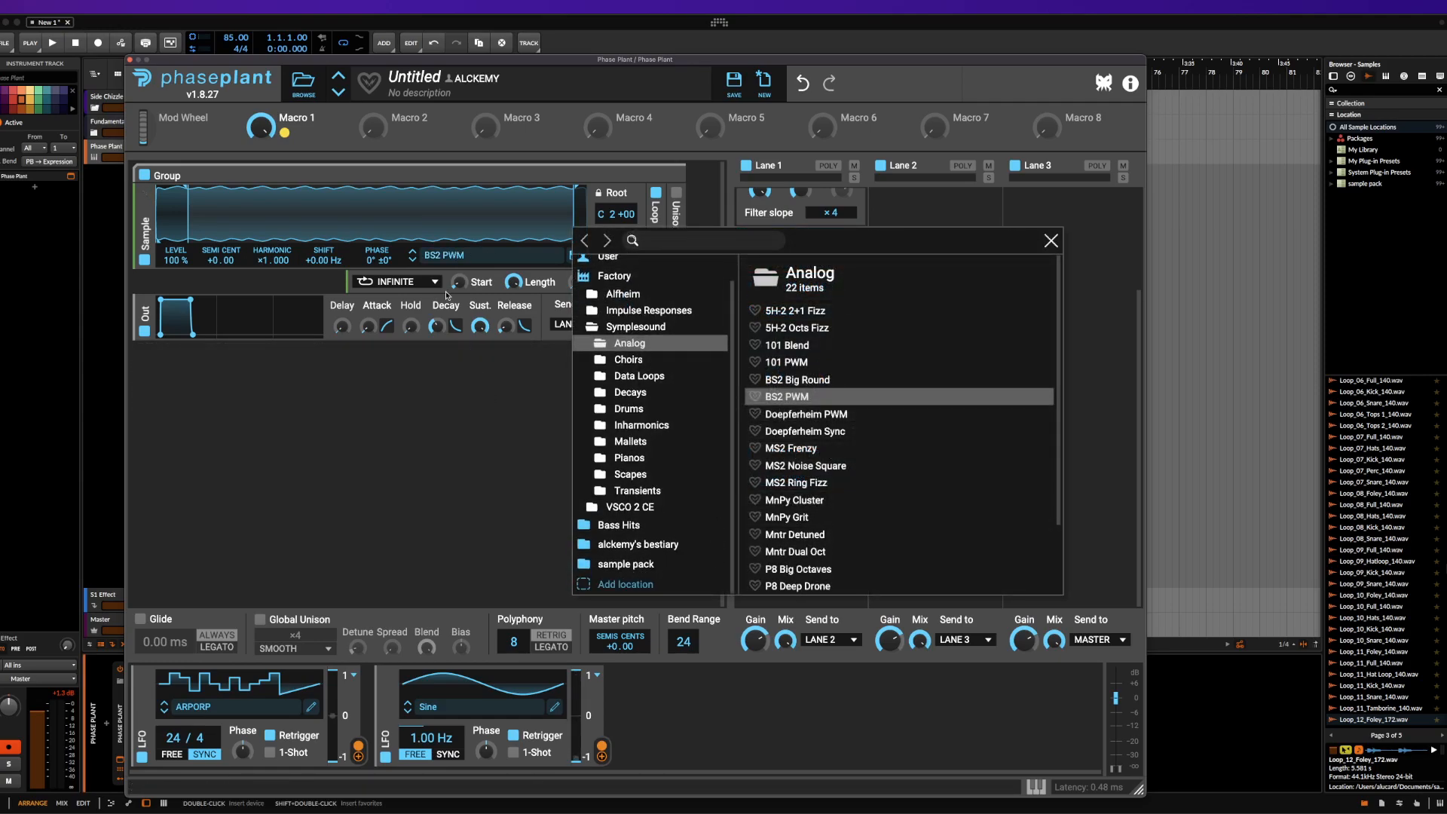
click(426, 207)
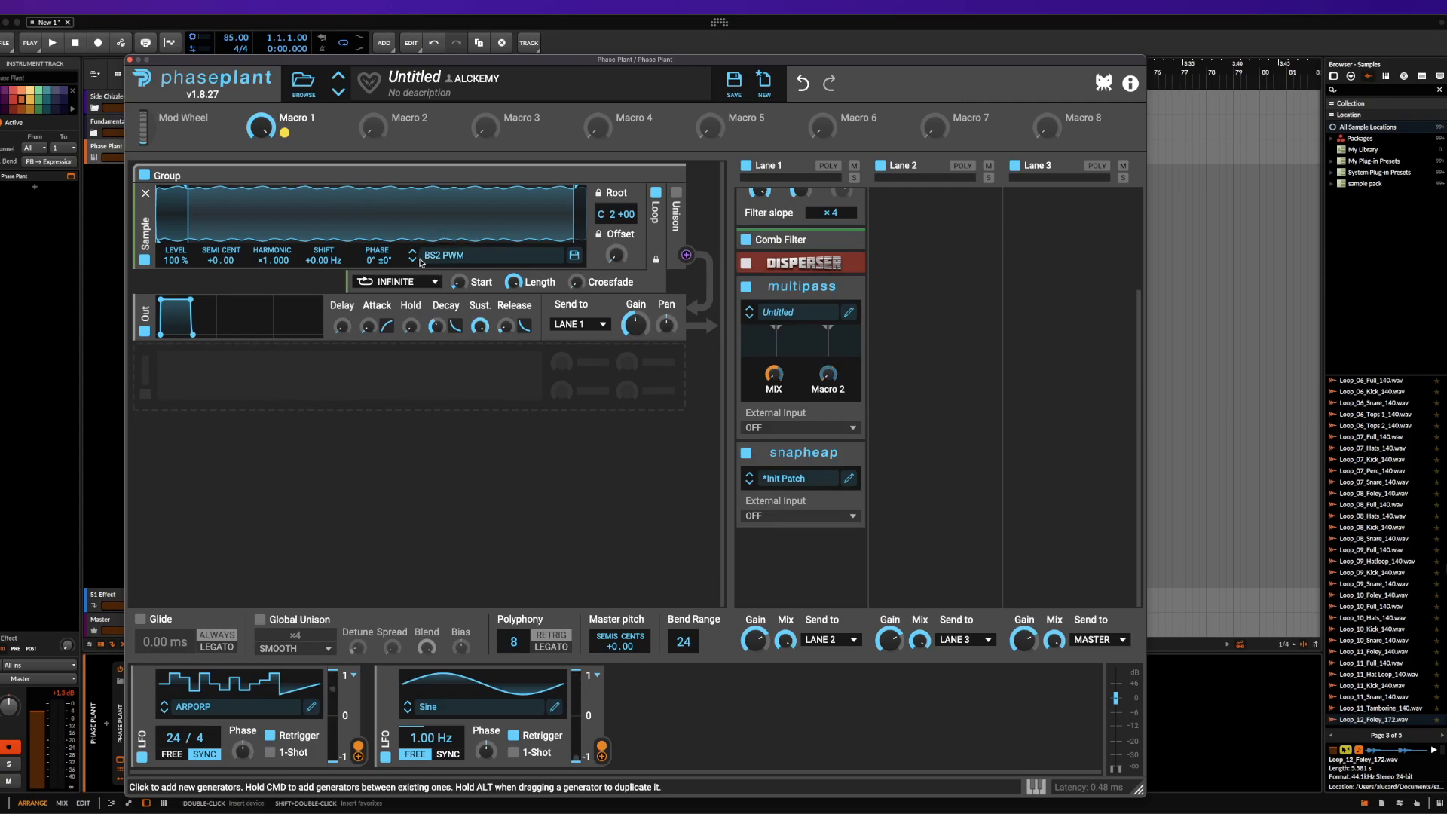
click(414, 260)
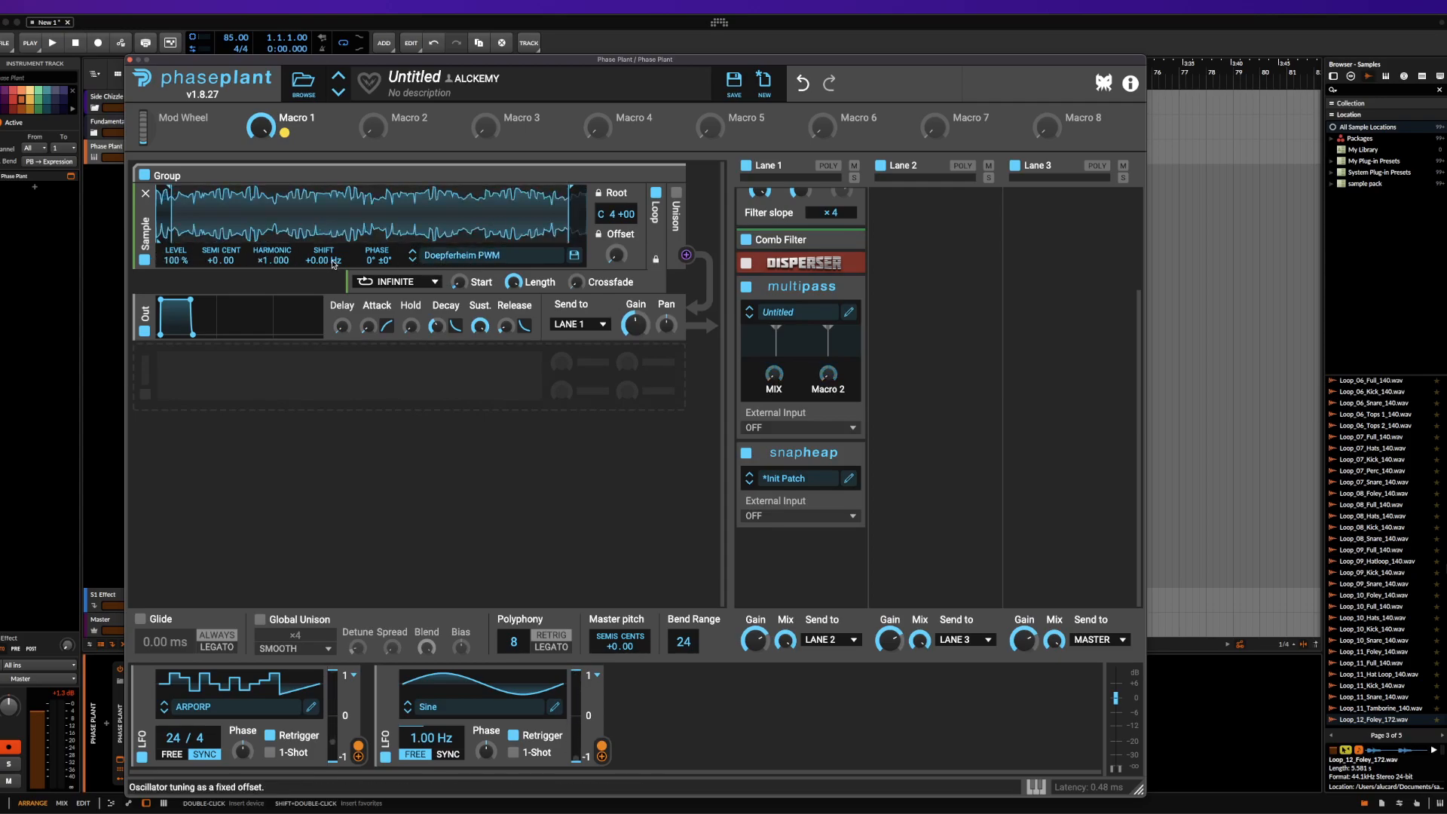
Keep the loop mode on Infinite, shorten the loop with a 40% crossfade, and raise the sample offset slightly
click(397, 282)
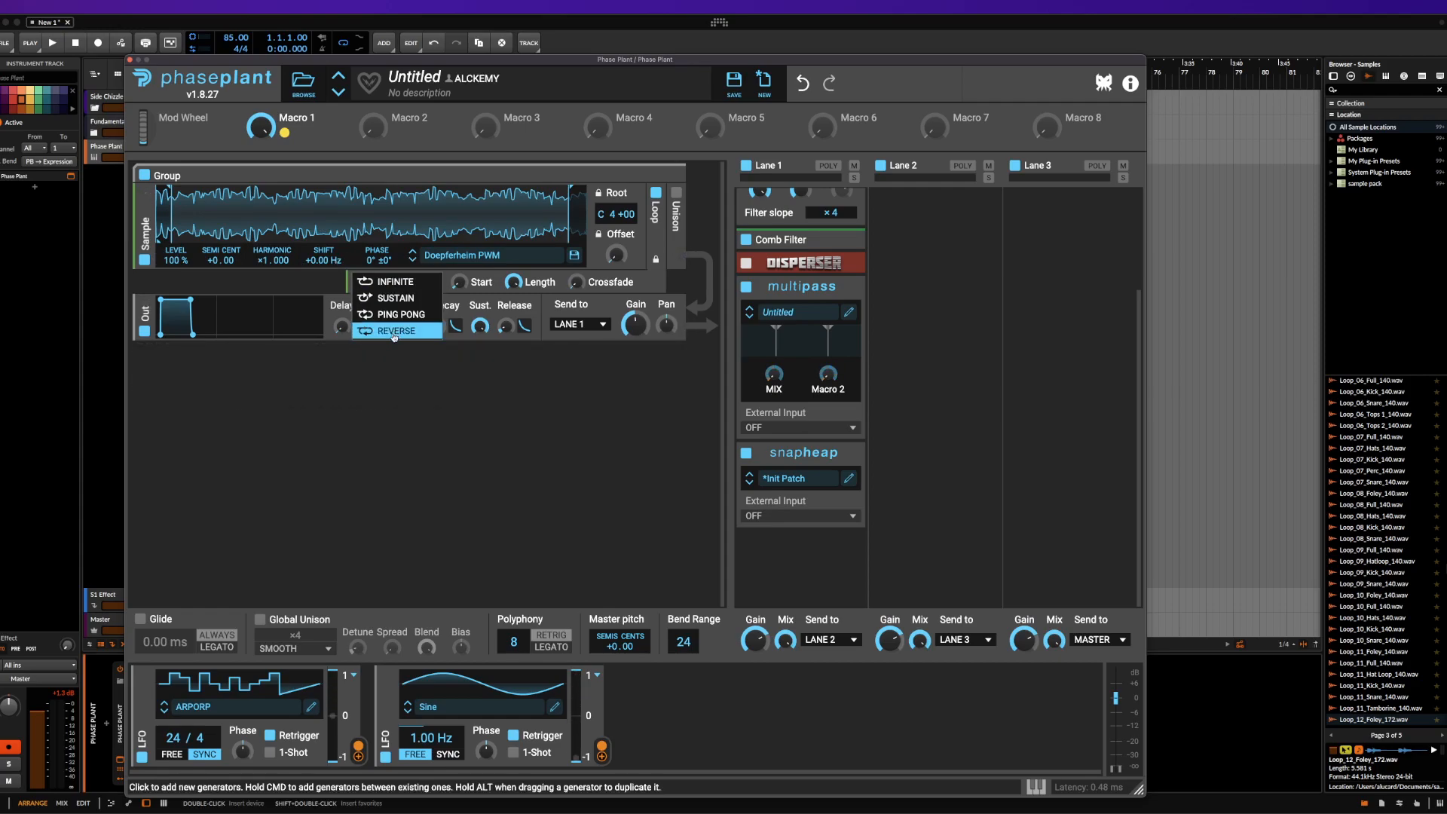
click(396, 282)
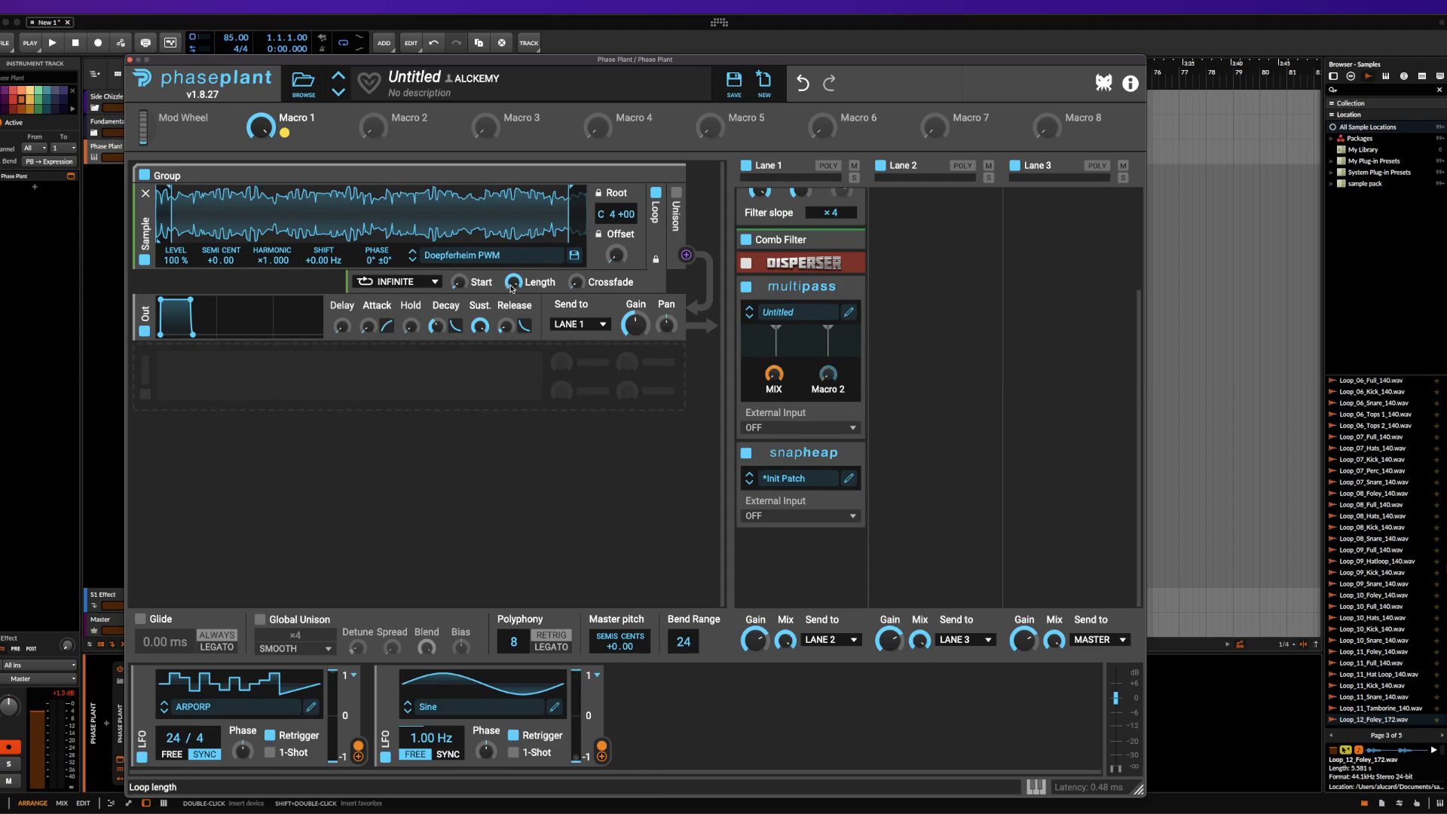
drag(513, 282, 513, 320)
scroll(484, 280, up, 10)
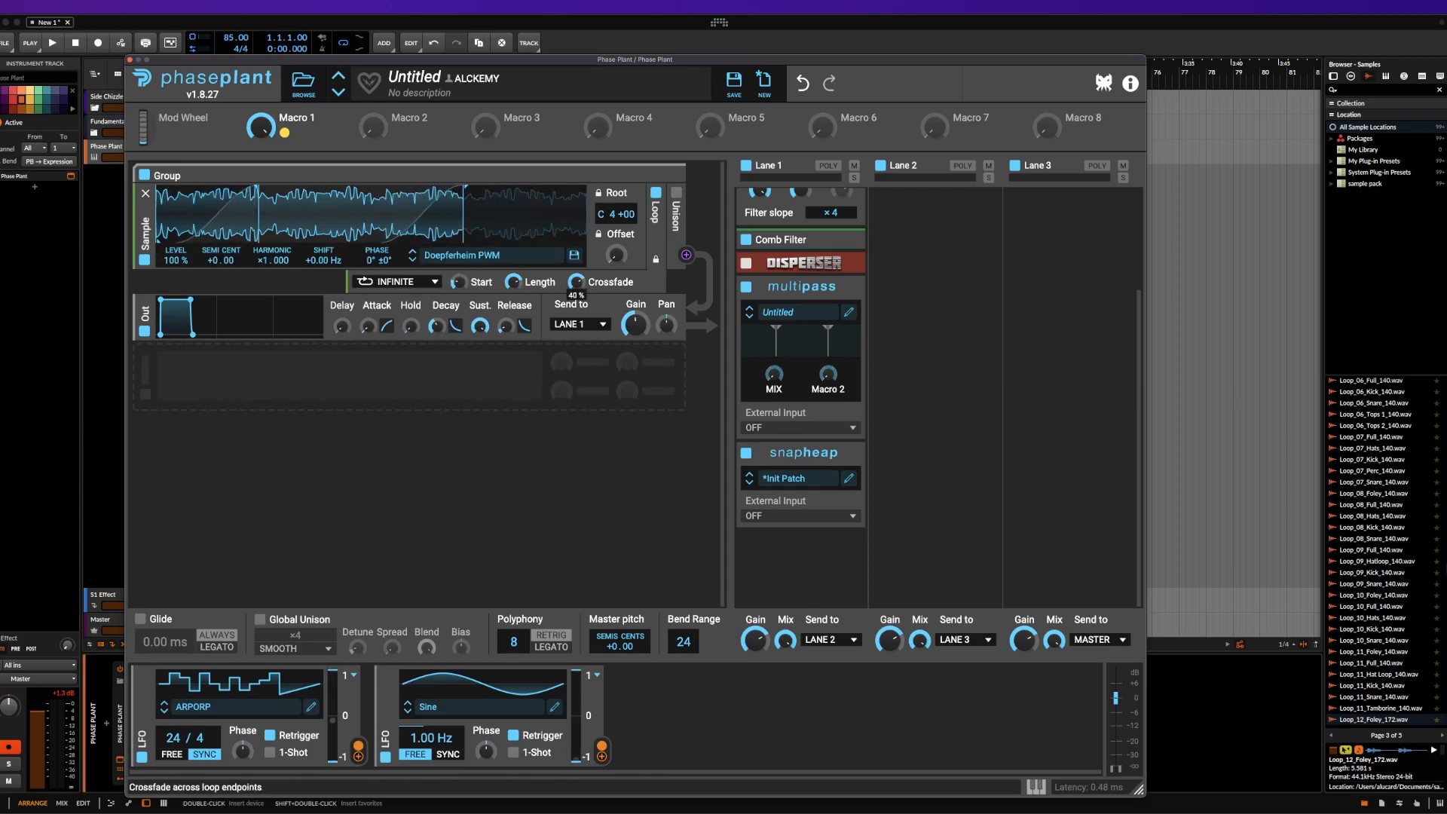
mouse_move(617, 255)
mouse_down()
mouse_move(617, 183)
mouse_move(616, 246)
mouse_up()
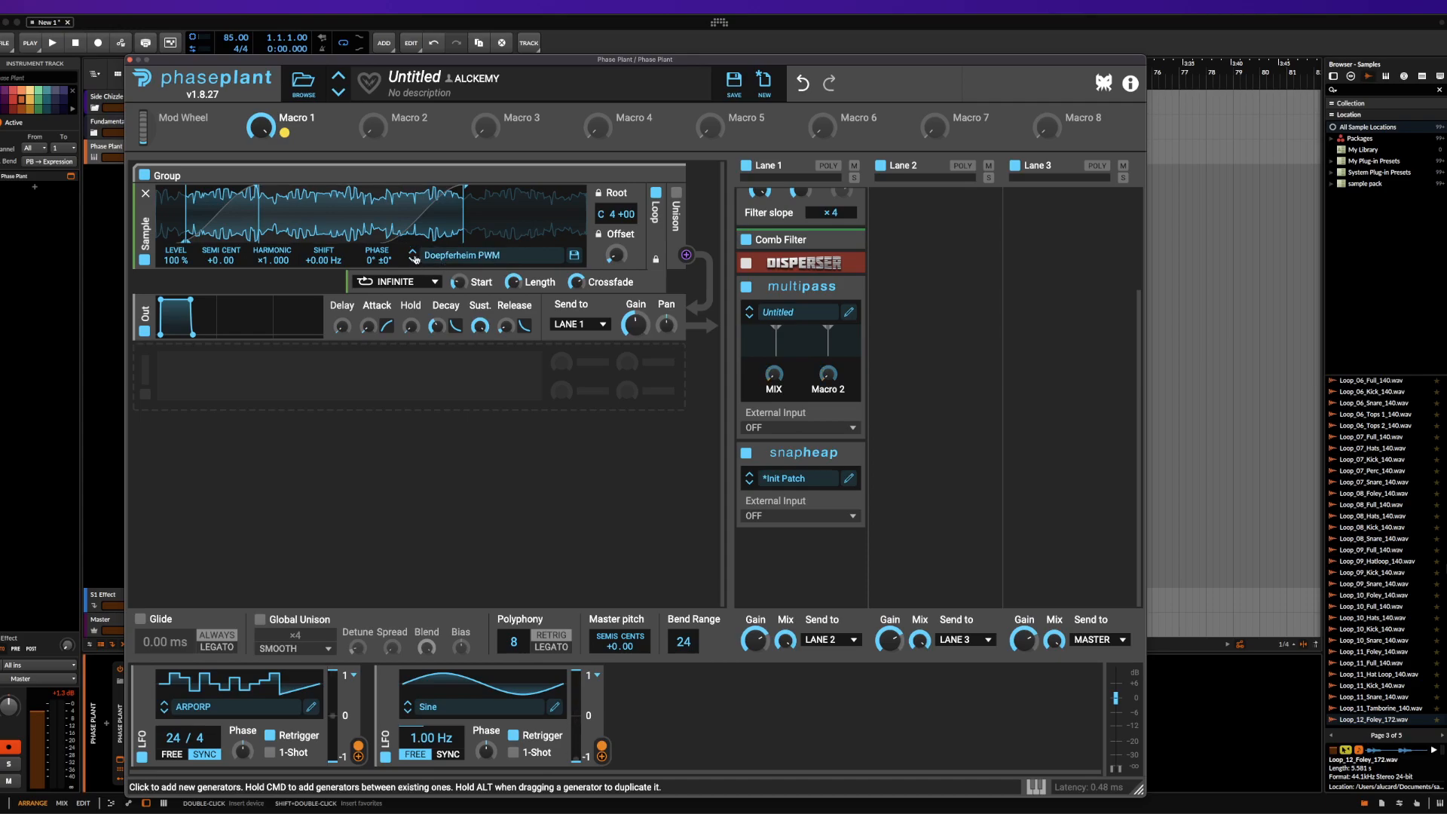
Add a Random modulator and assign it to the sampler's loop length
click(656, 678)
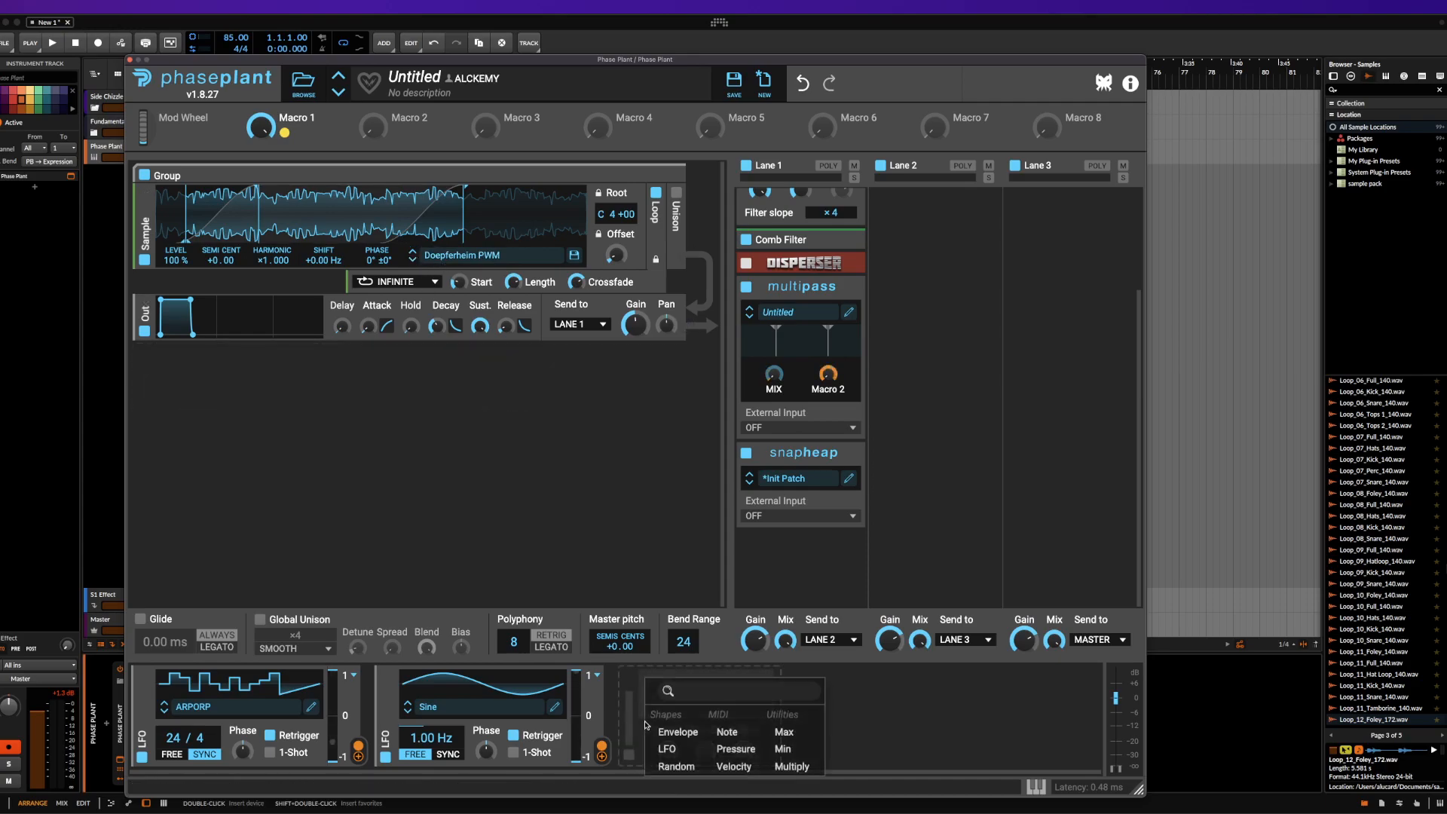
click(697, 763)
click(846, 756)
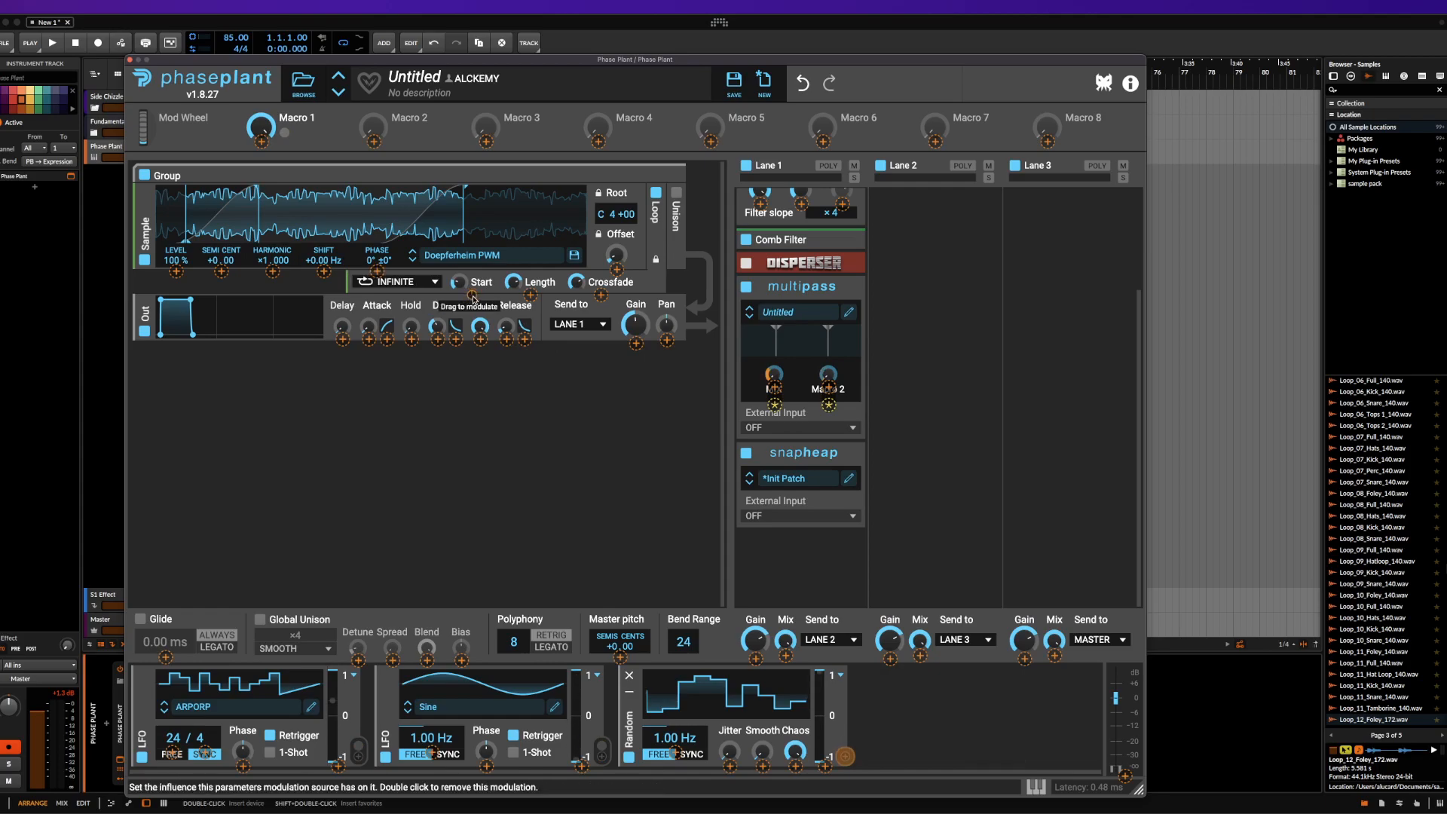
click(530, 295)
click(515, 421)
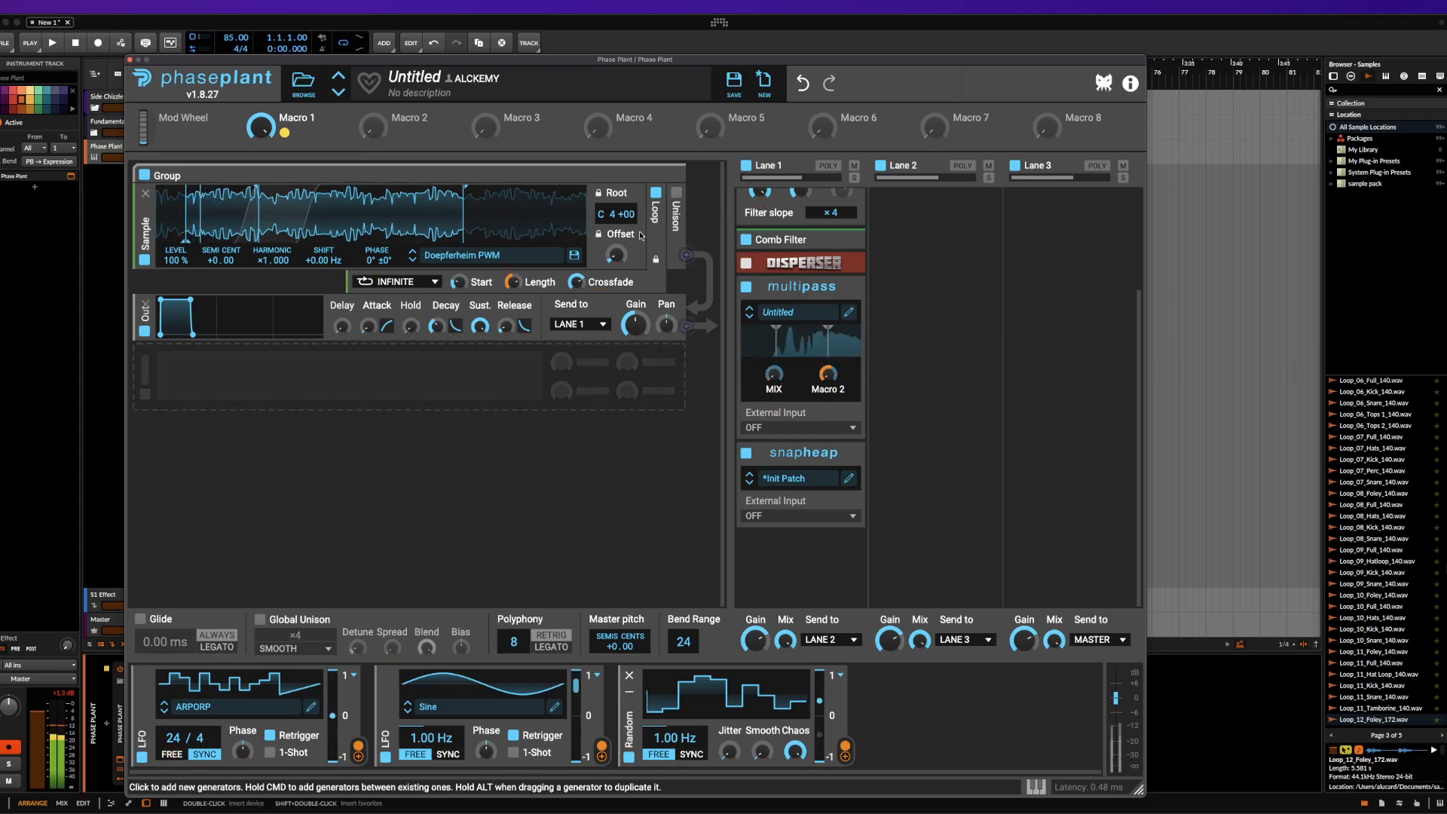
Enable unison on the sampler and try its blend, with the Random modulator's rate set to 10.4 Hz
scroll(745, 219, up, 3)
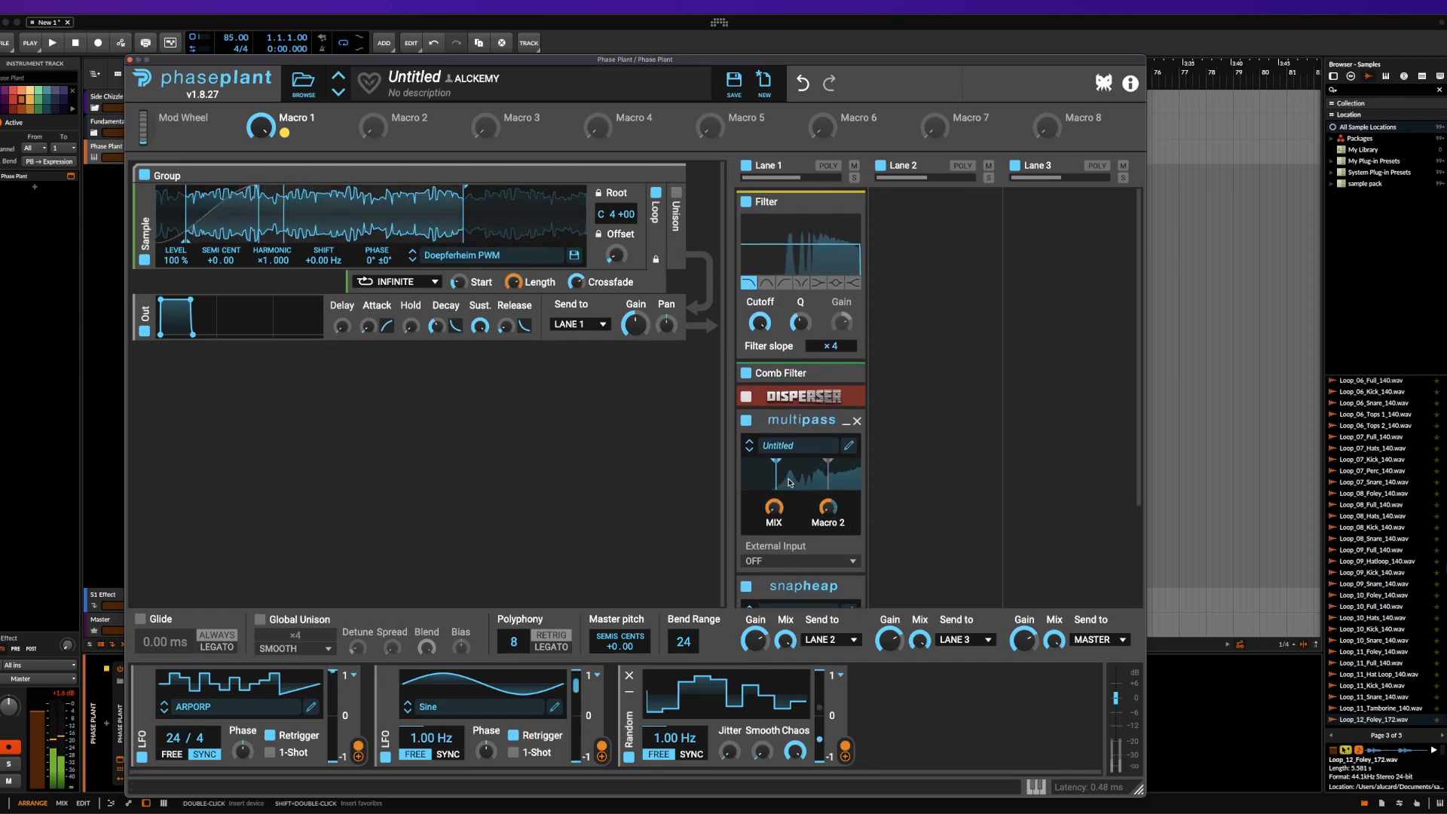
click(676, 192)
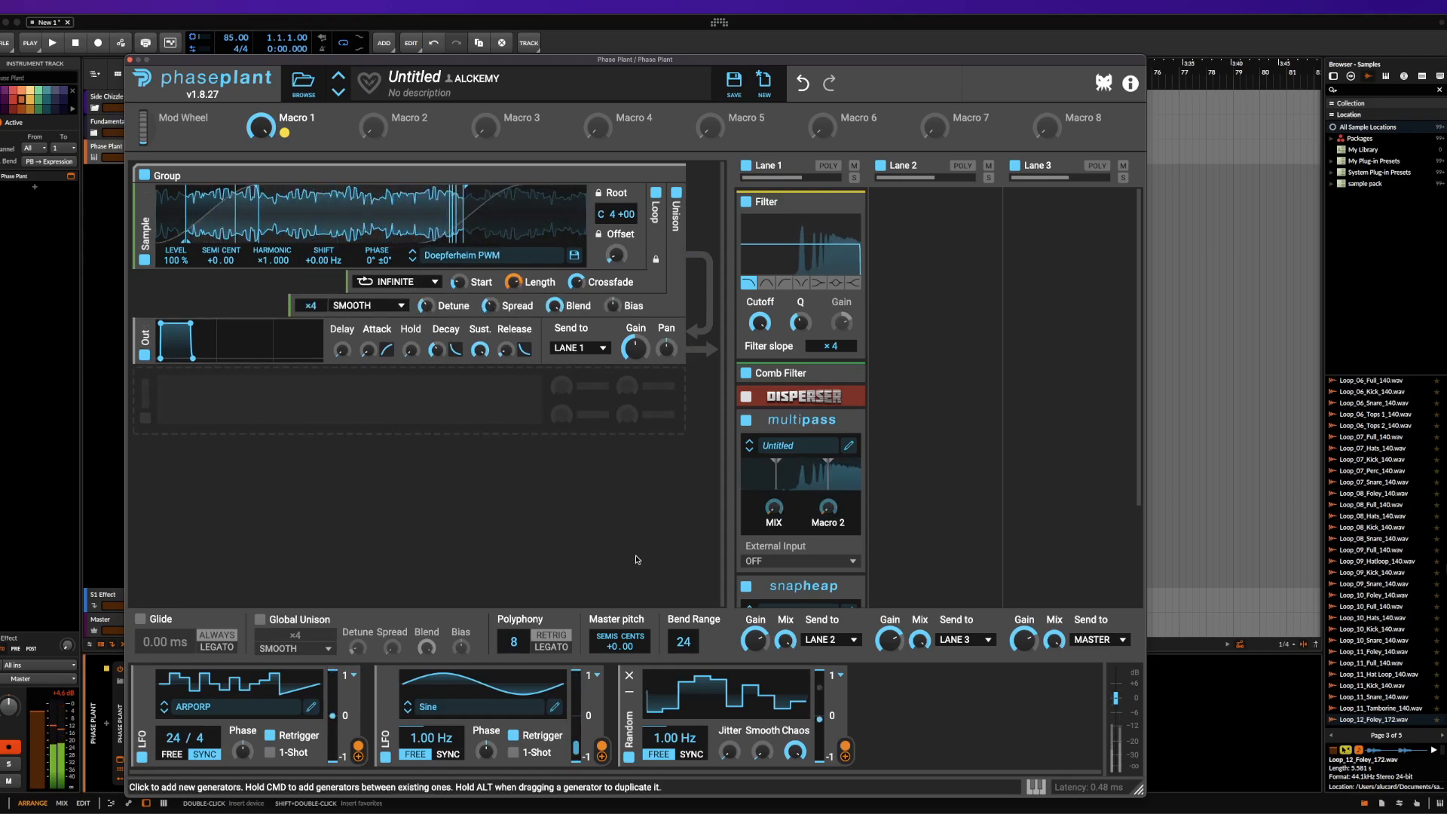
drag(674, 738, 674, 664)
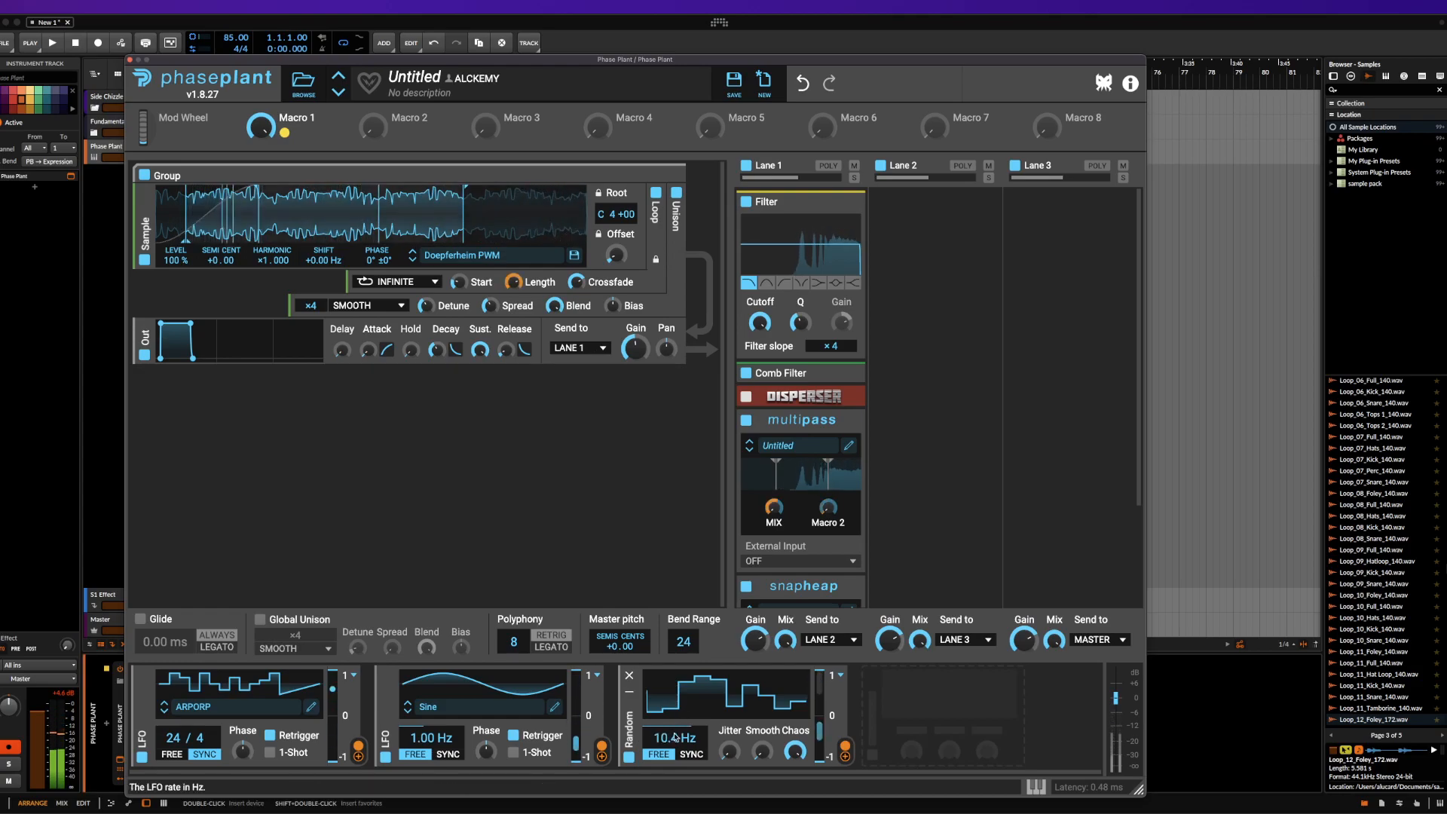
drag(554, 305, 514, 300)
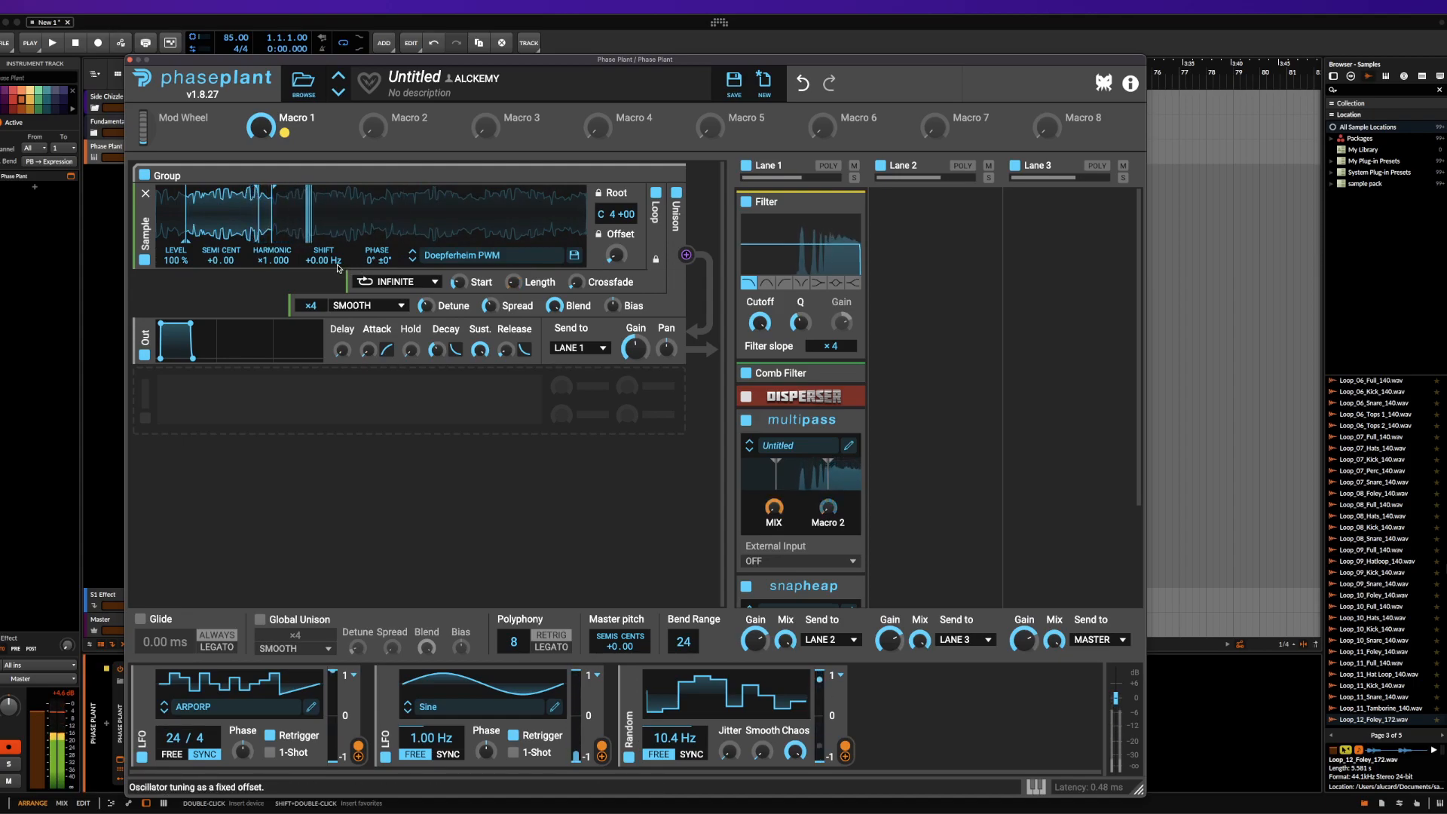
Set the sampler's loop mode to Ping Pong and move the playback offset further into the waveform
click(396, 282)
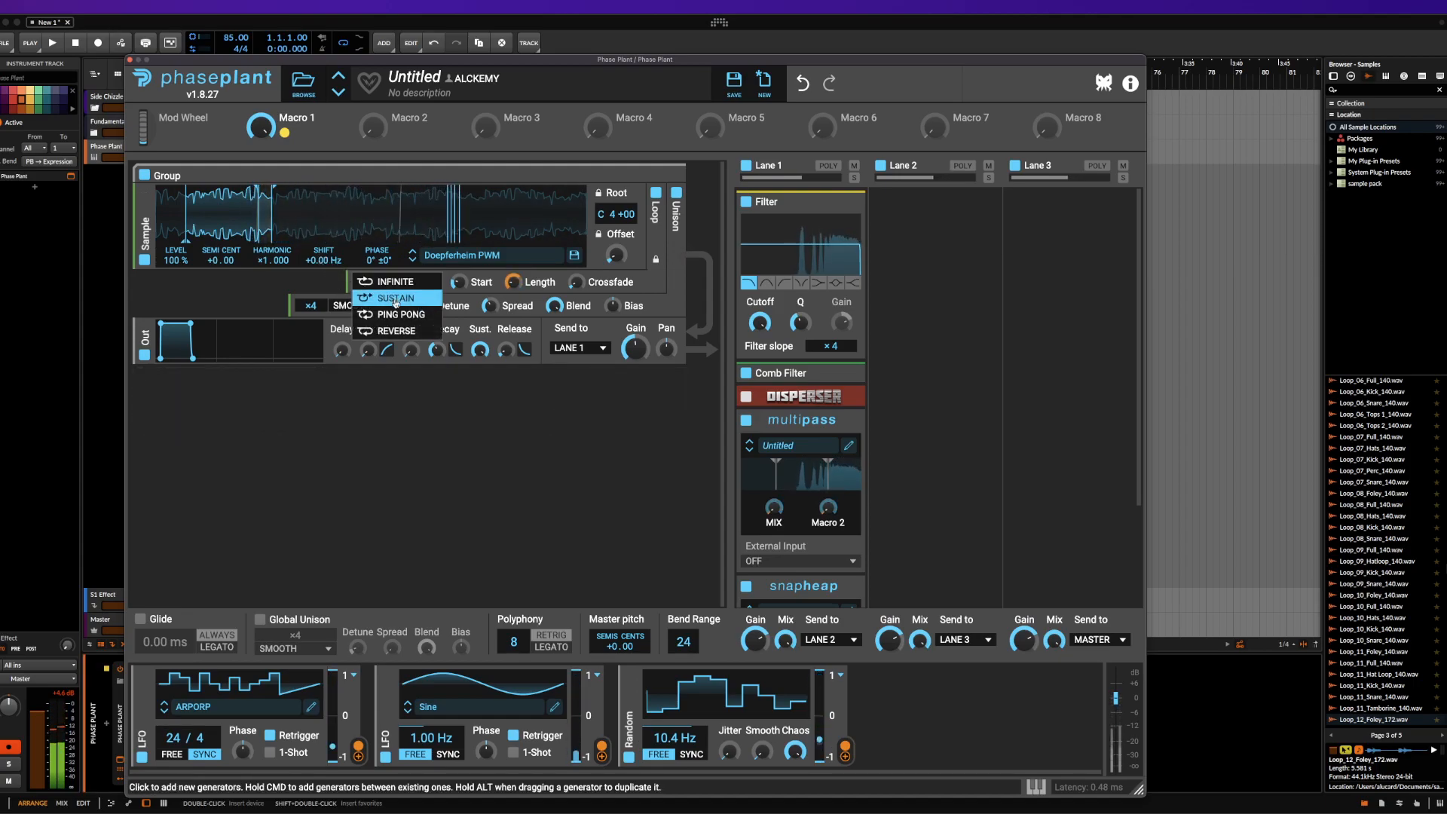
click(395, 315)
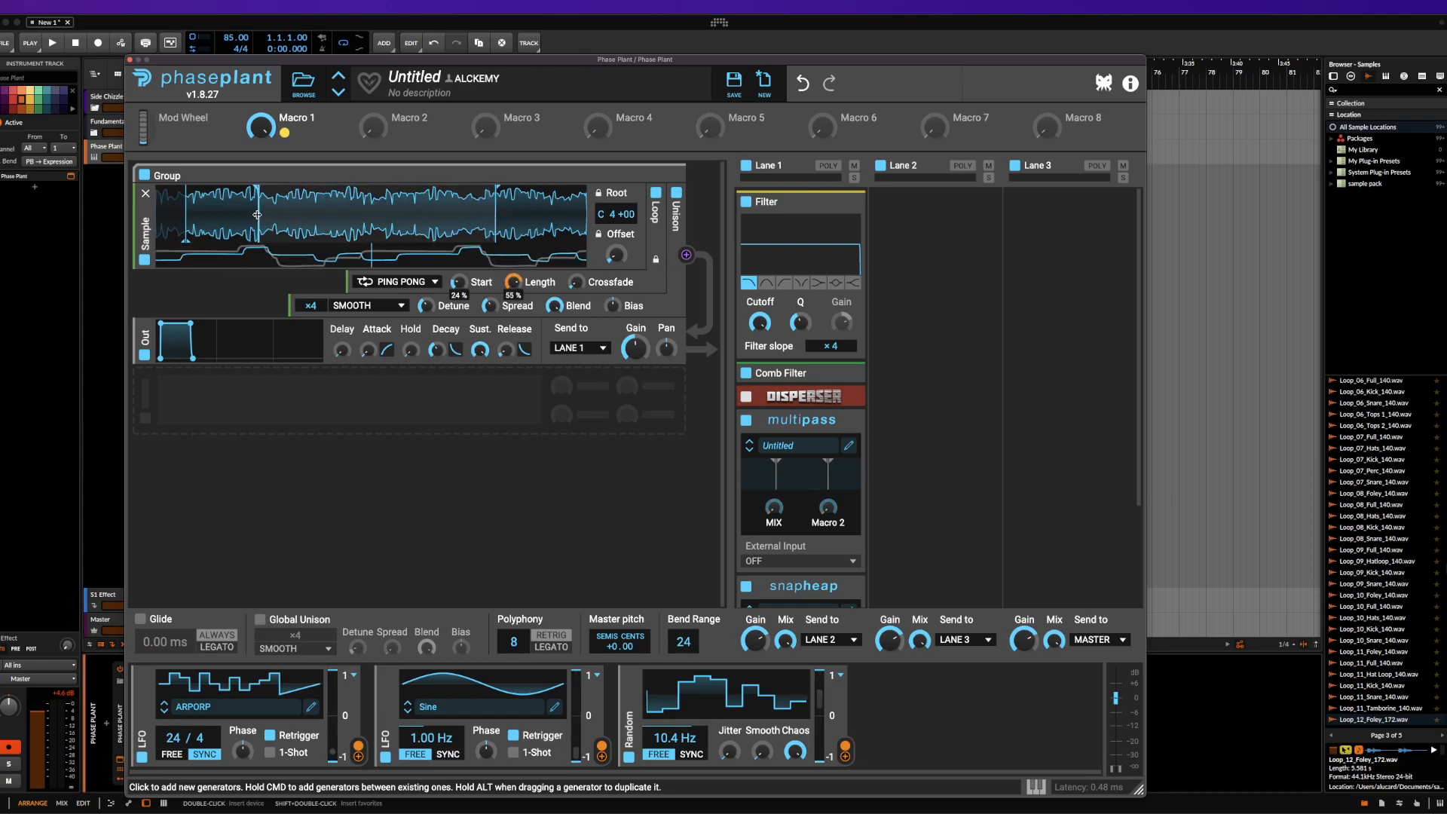
drag(185, 224, 431, 220)
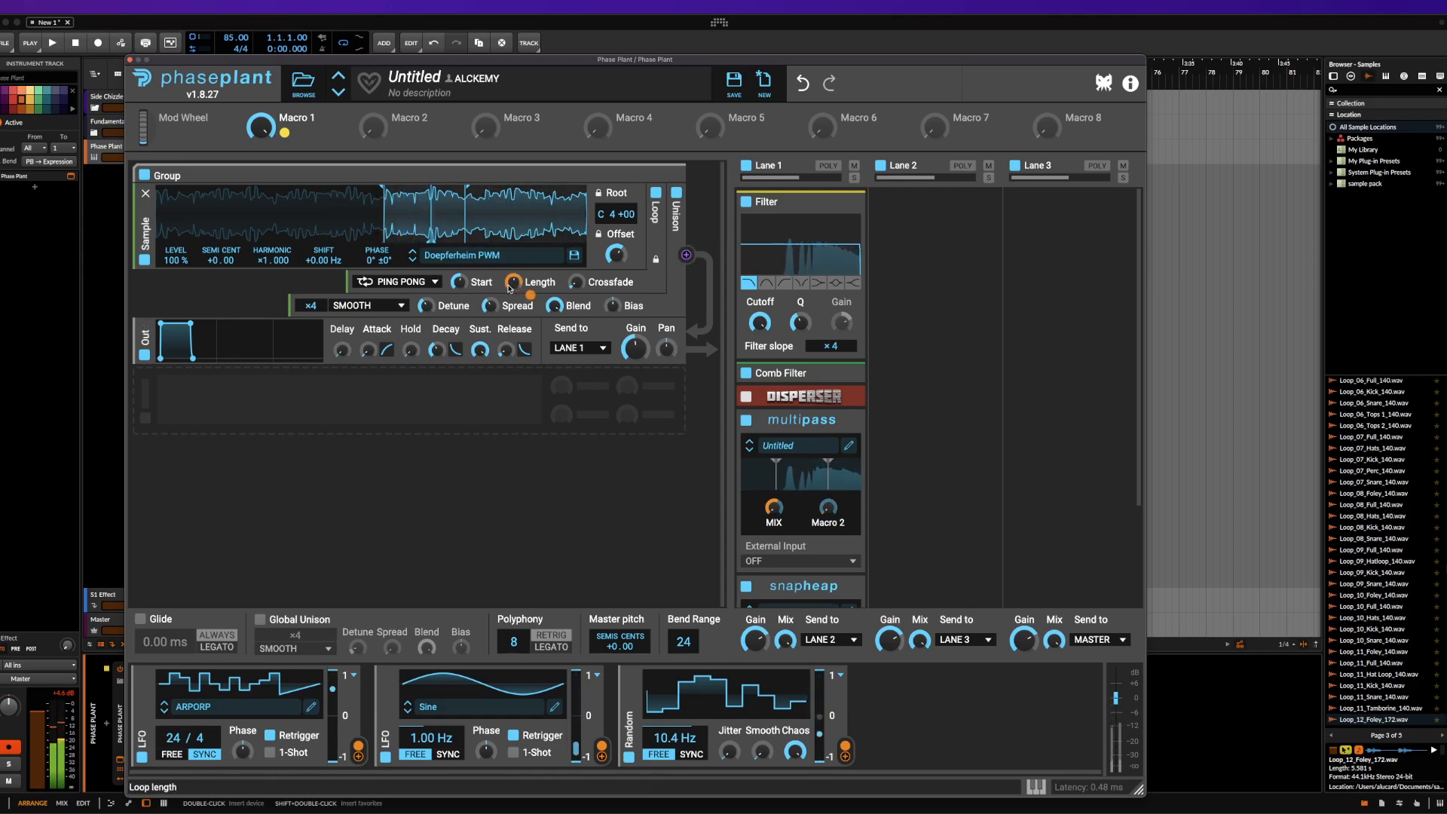
Move the sampler's loop start back to the beginning of the waveform
drag(461, 282, 460, 362)
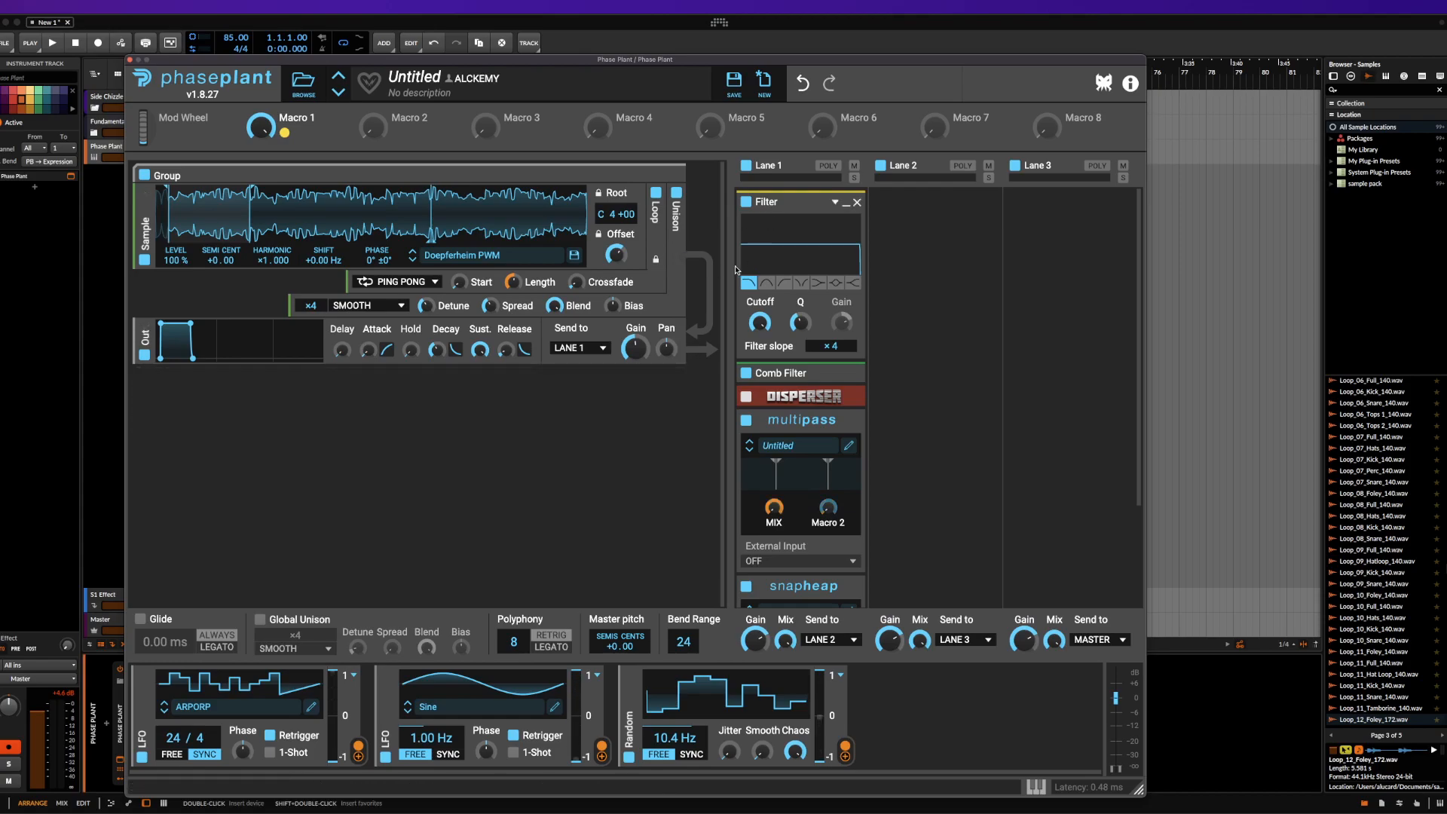
Add an Analog generator below the group's output and paste many copies of it to build a long generator stack
click(199, 400)
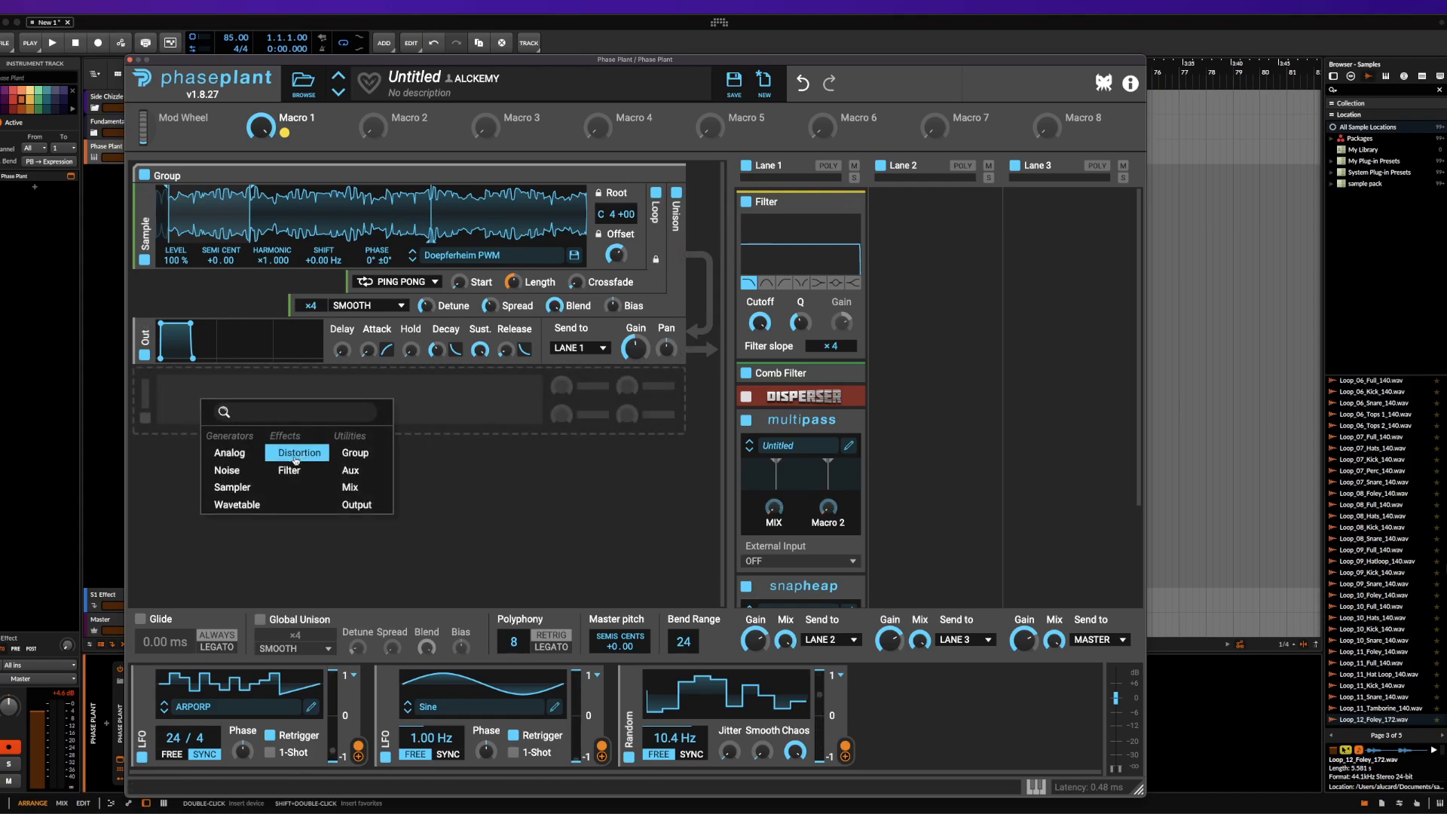
click(228, 452)
key(super+c)
key(super+v)
key(super+v)
key(super+v)
key(super+v)
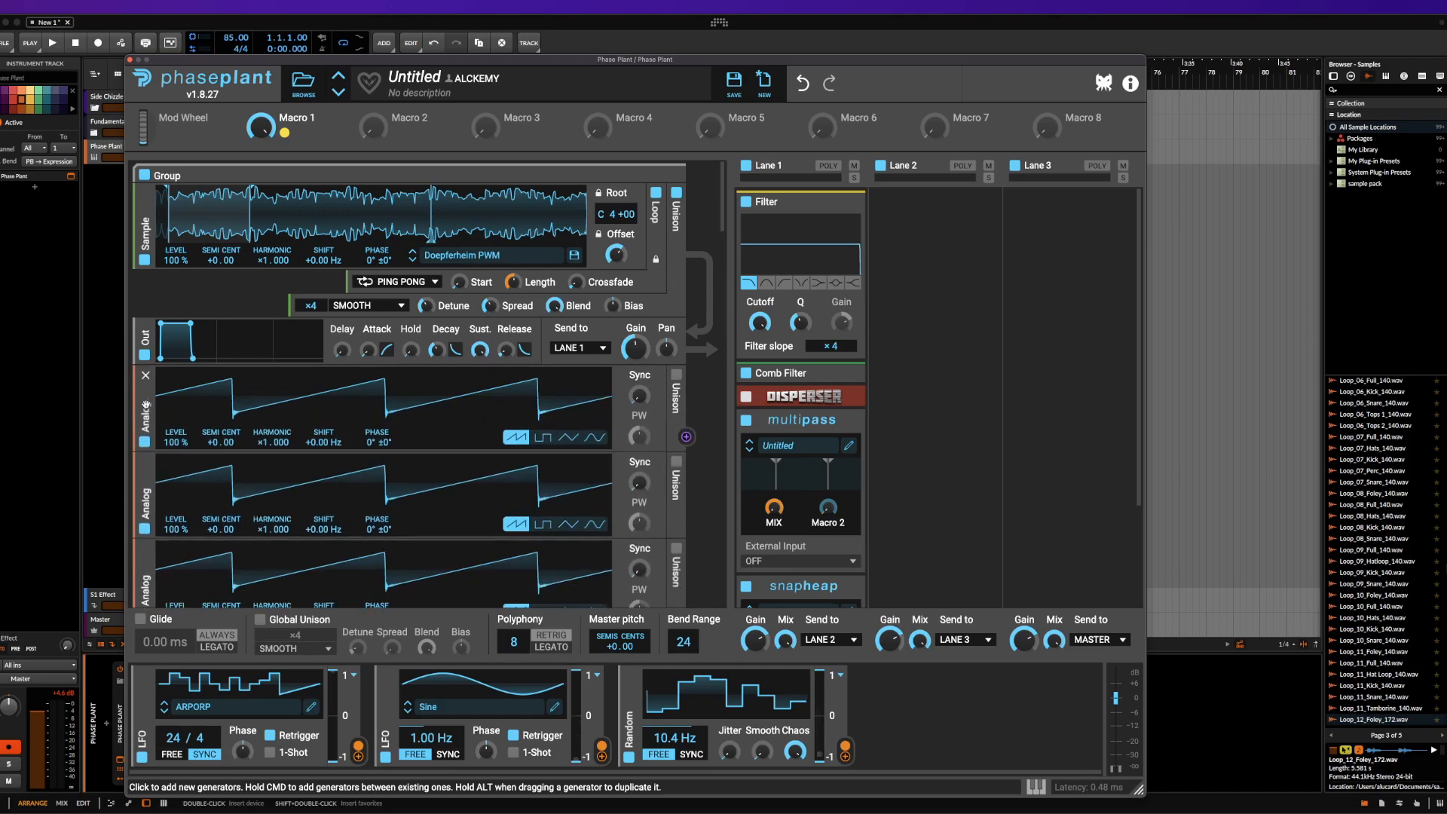
scroll(184, 397, down, 5)
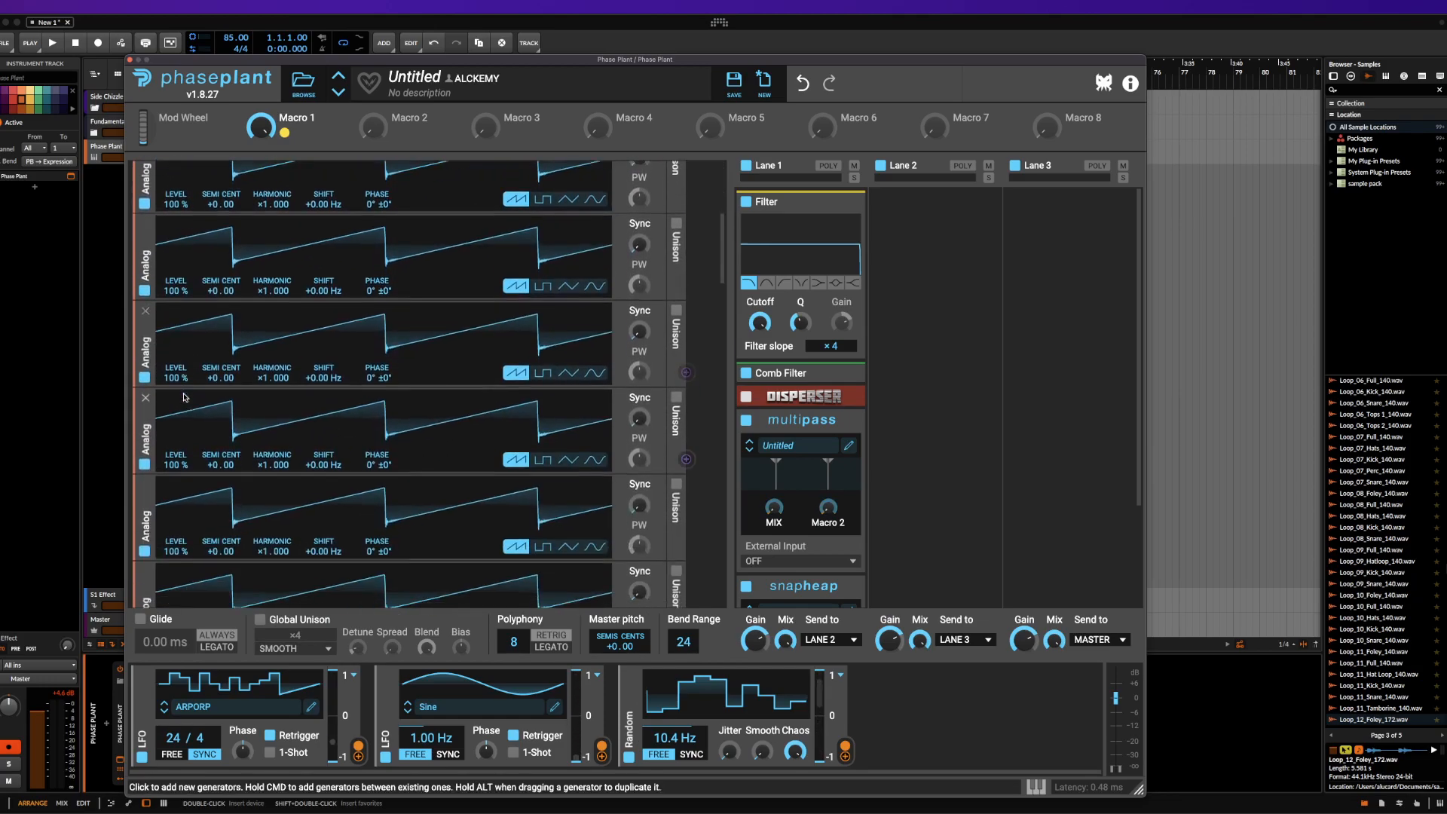
scroll(184, 397, down, 5)
scroll(184, 397, down, 8)
scroll(184, 397, up, 15)
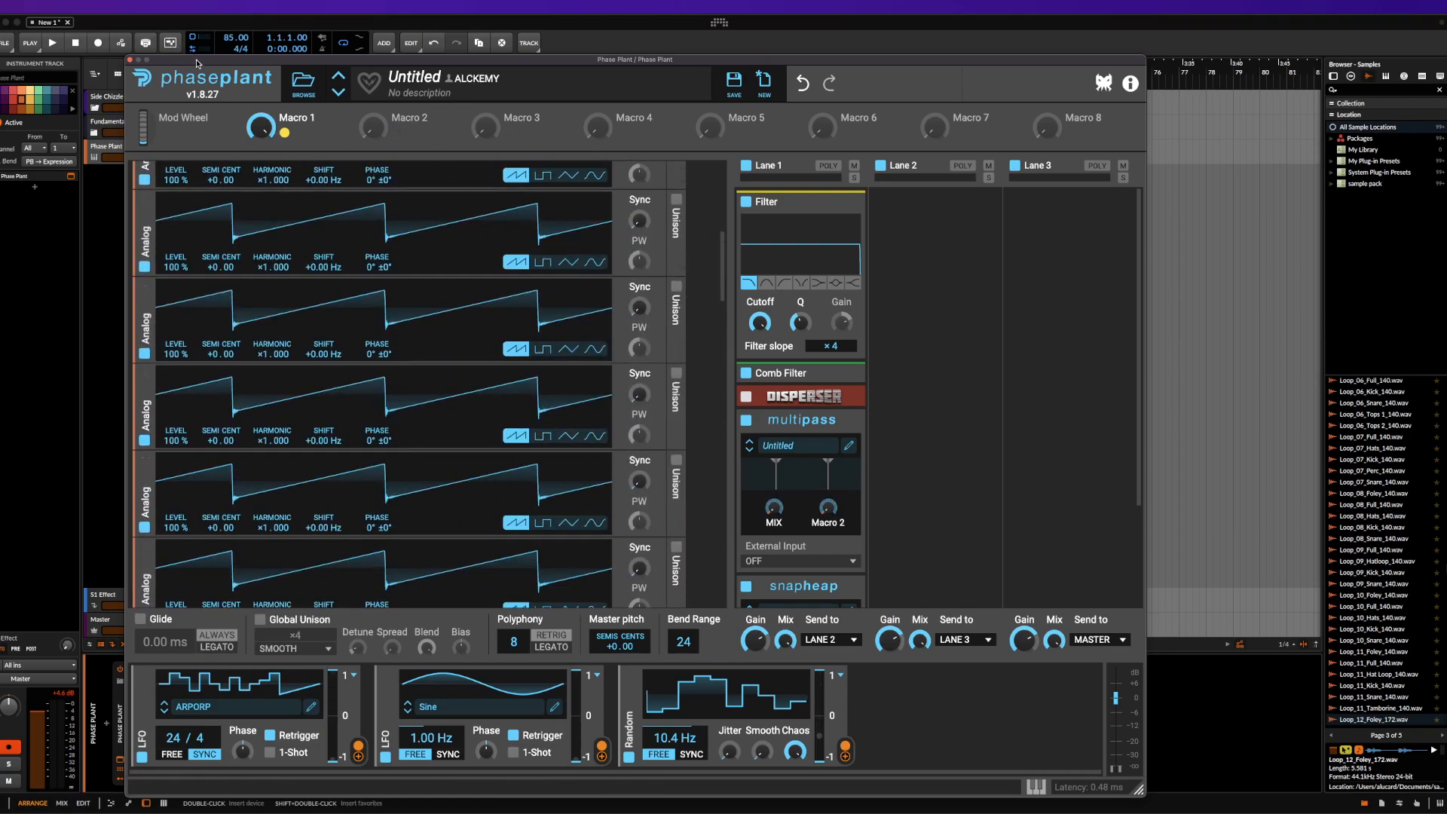
Move the plugin window out of the way to check the DAW's CPU meter while the stacked generators are loaded
drag(197, 63, 192, 38)
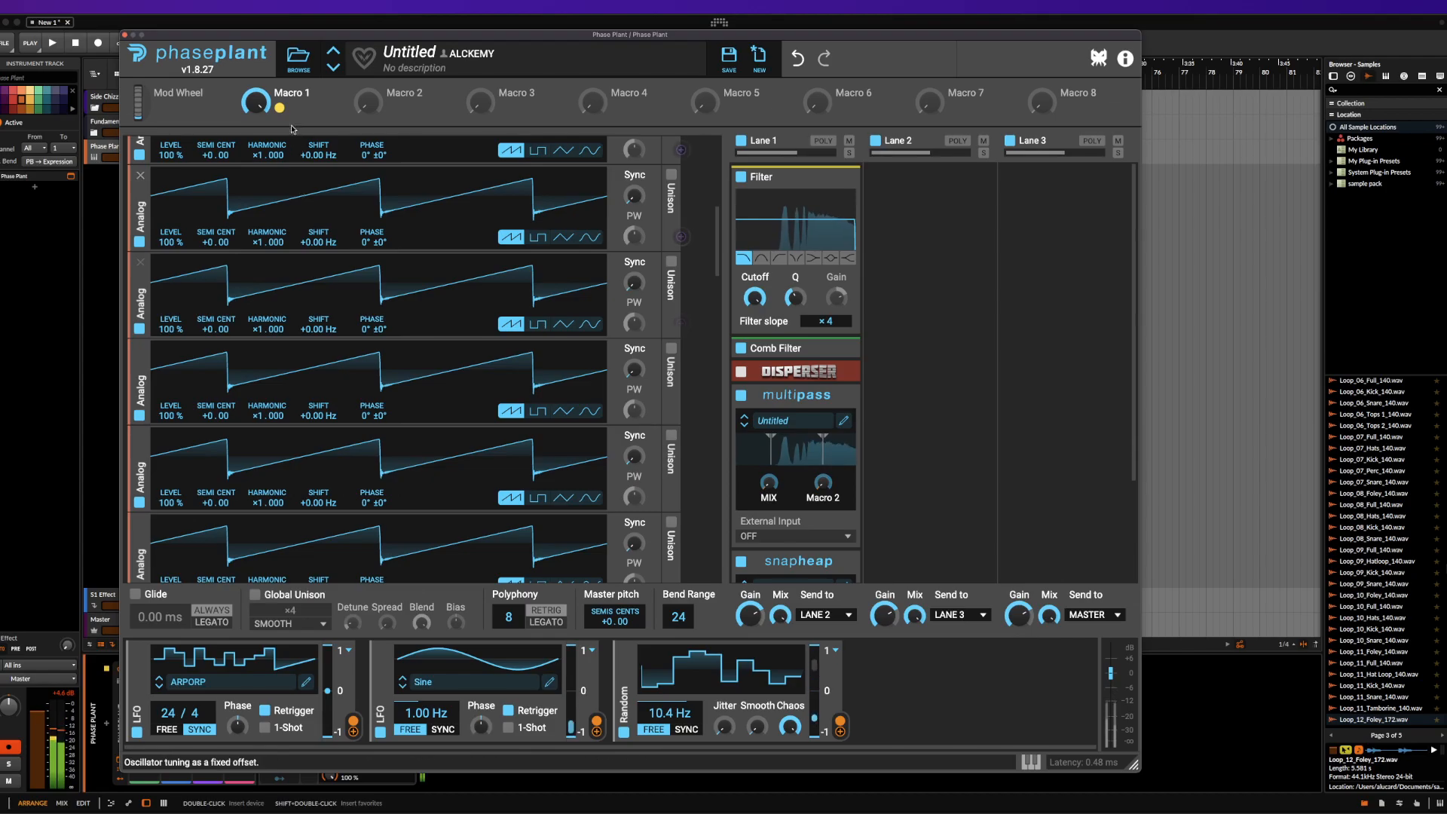
drag(297, 34, 297, 267)
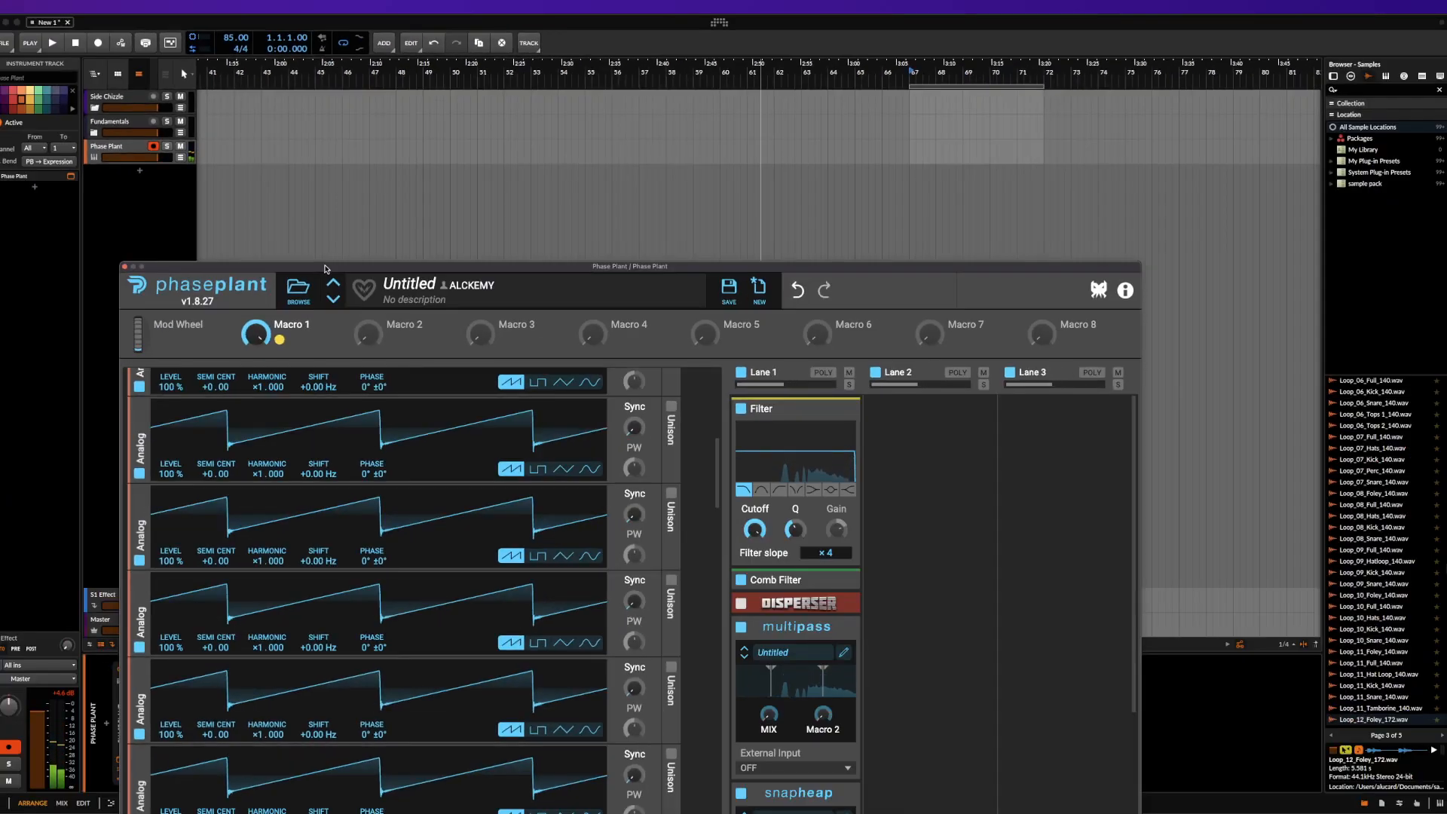
drag(325, 268, 272, 36)
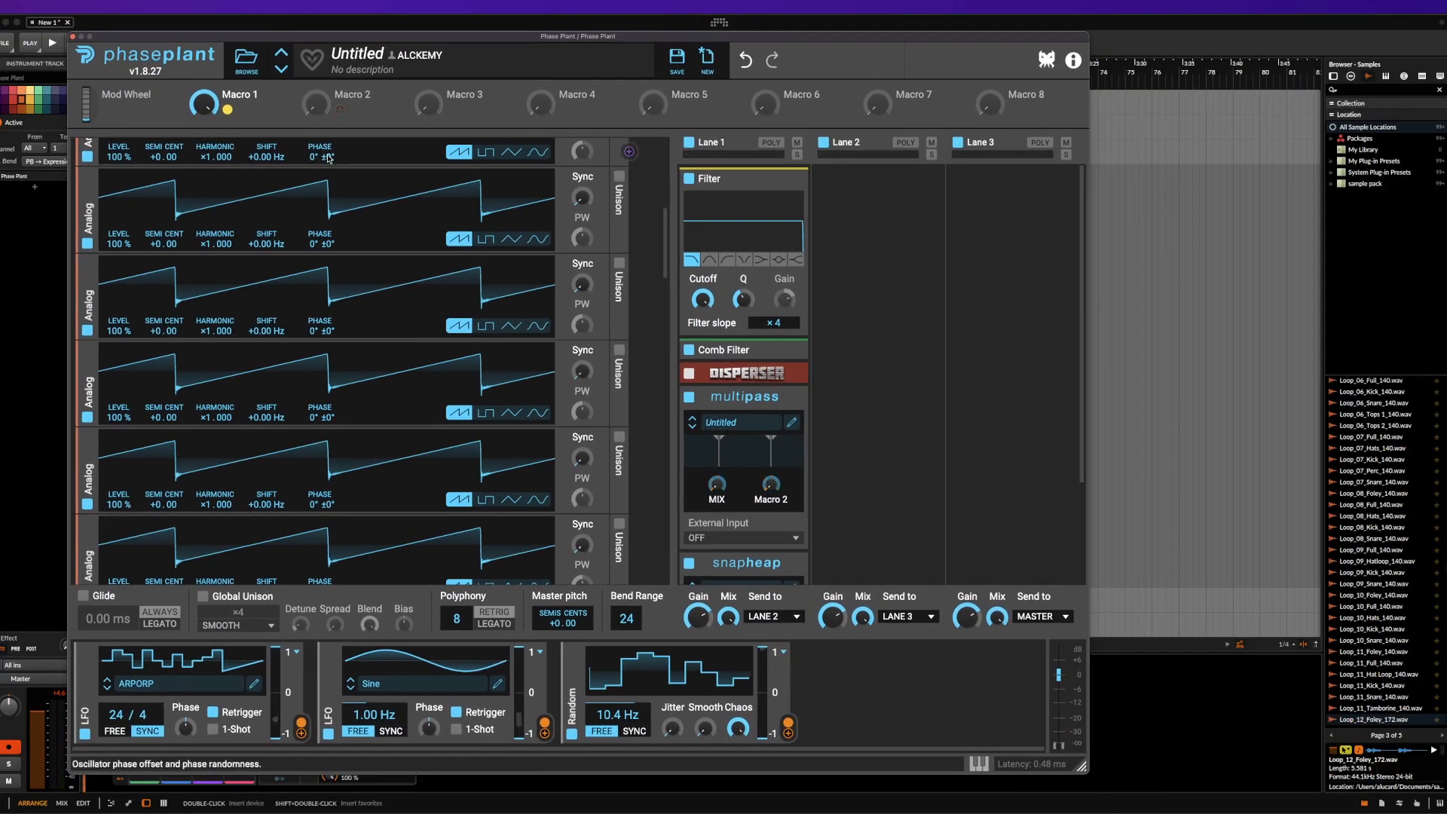
Review the generator stack and minimize the whole Group
scroll(490, 362, up, 5)
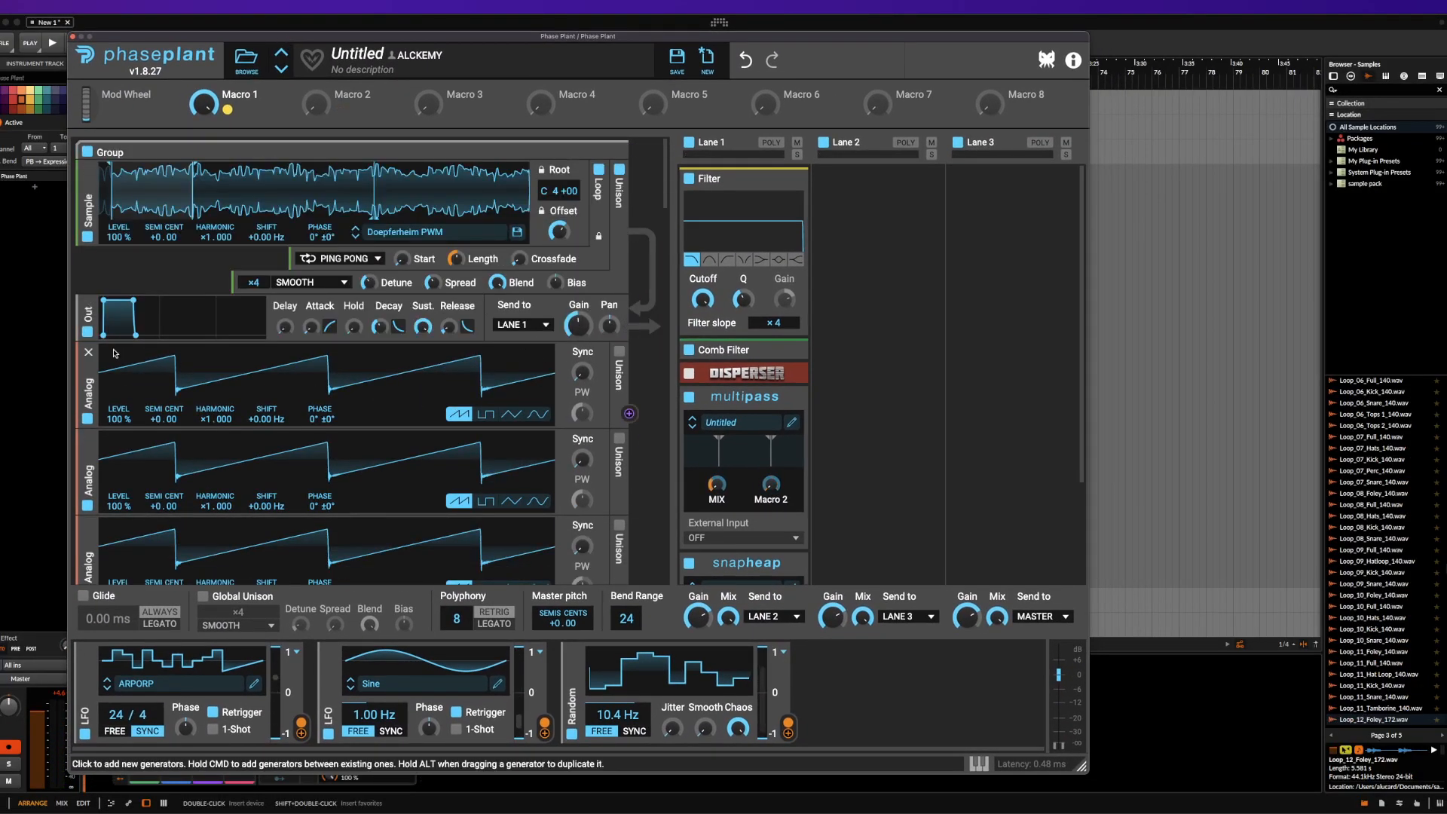
scroll(376, 337, down, 5)
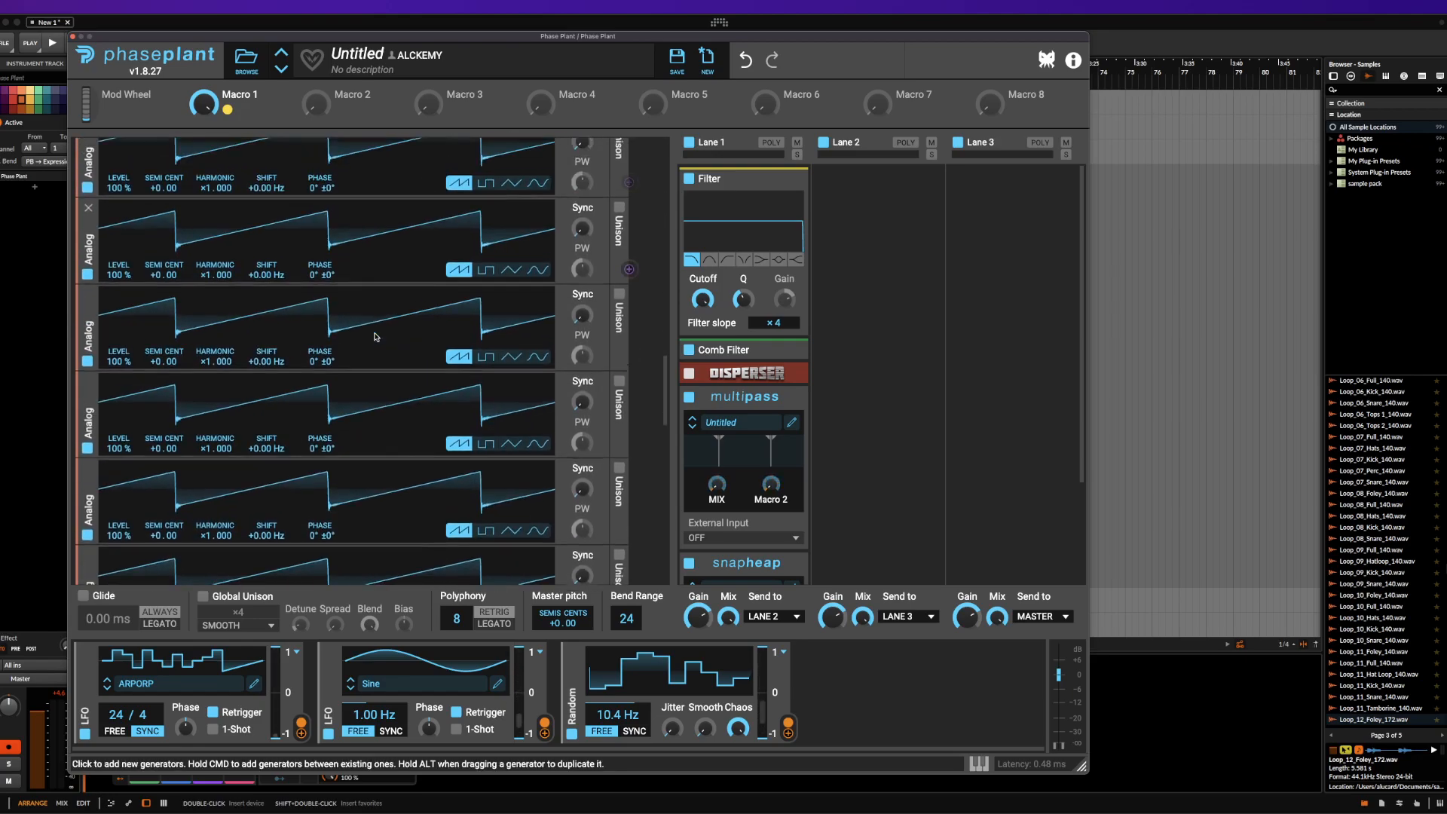
scroll(375, 337, up, 5)
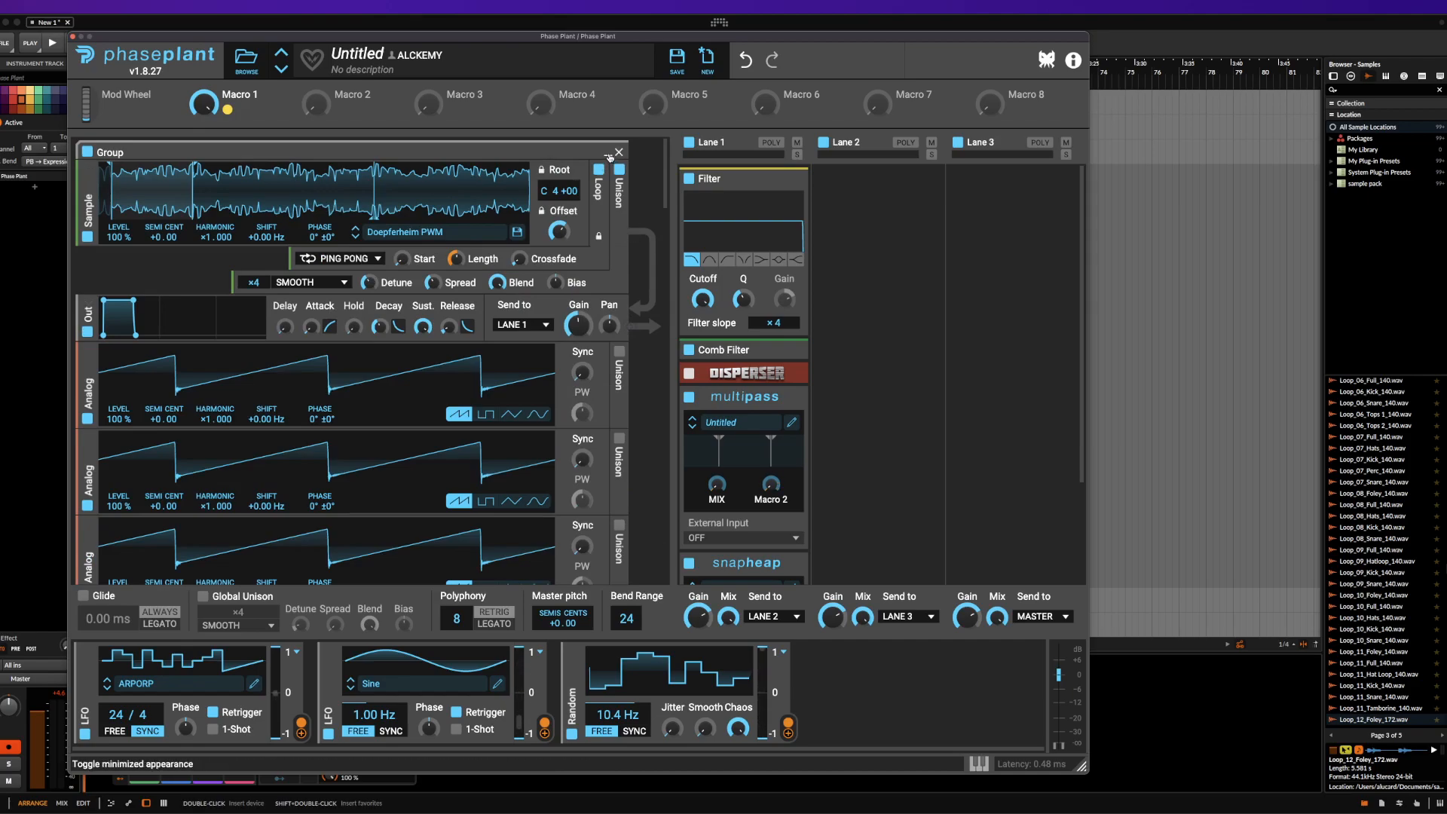
click(611, 153)
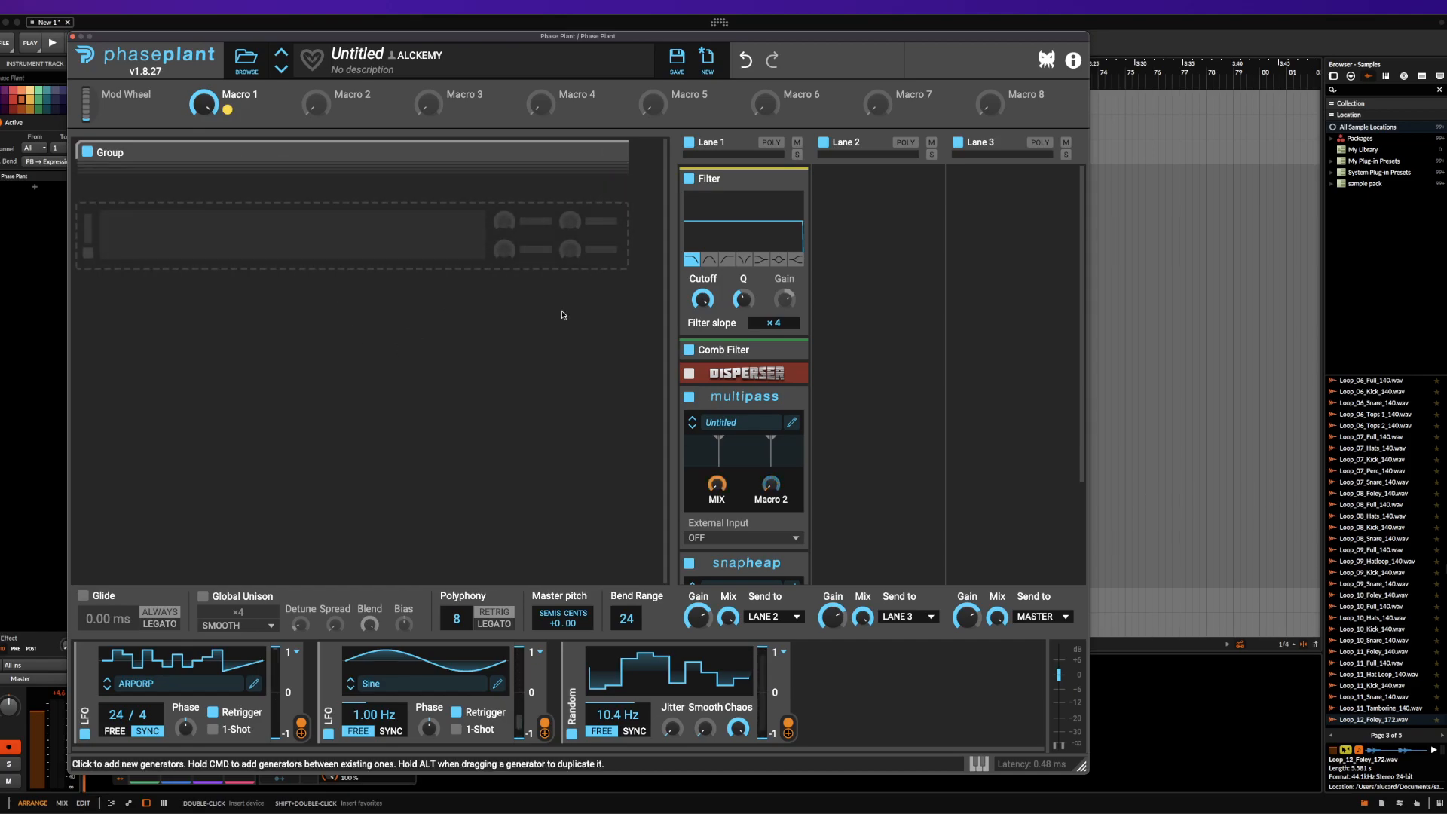
Add a Limiter effect to Lane 3
click(1012, 211)
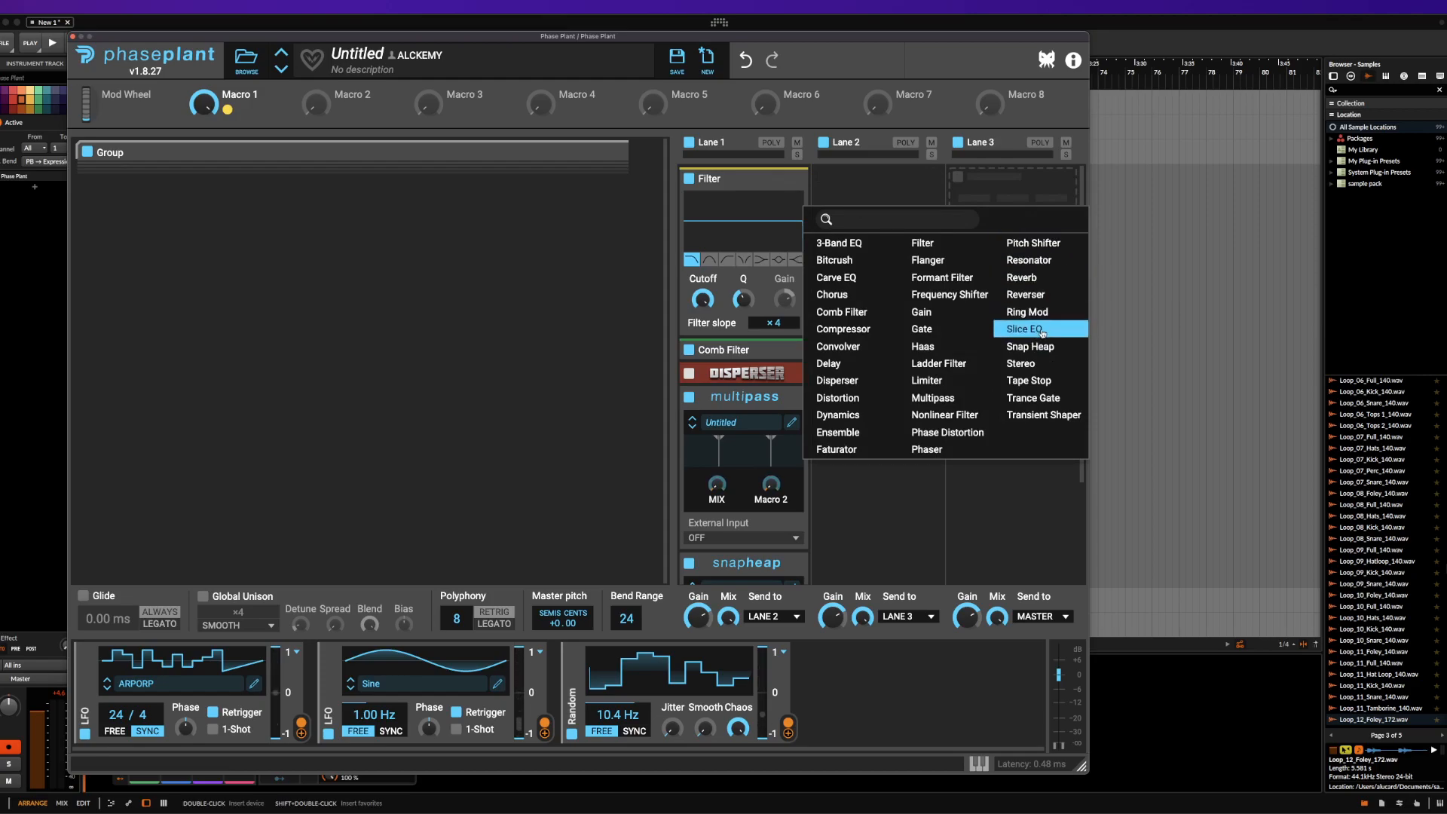
click(936, 380)
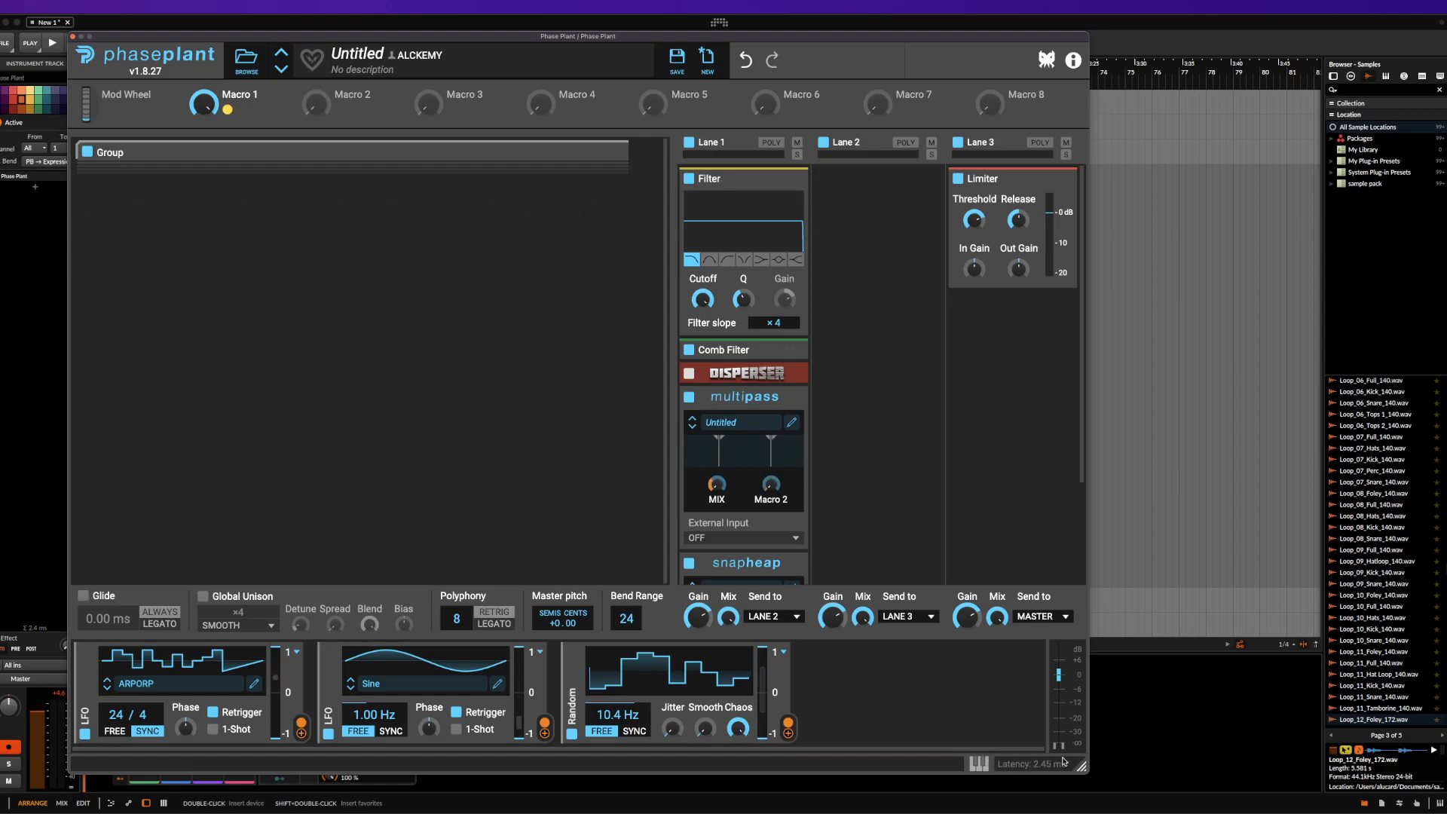
Show the on-screen keyboard and play across its lower keys
click(980, 764)
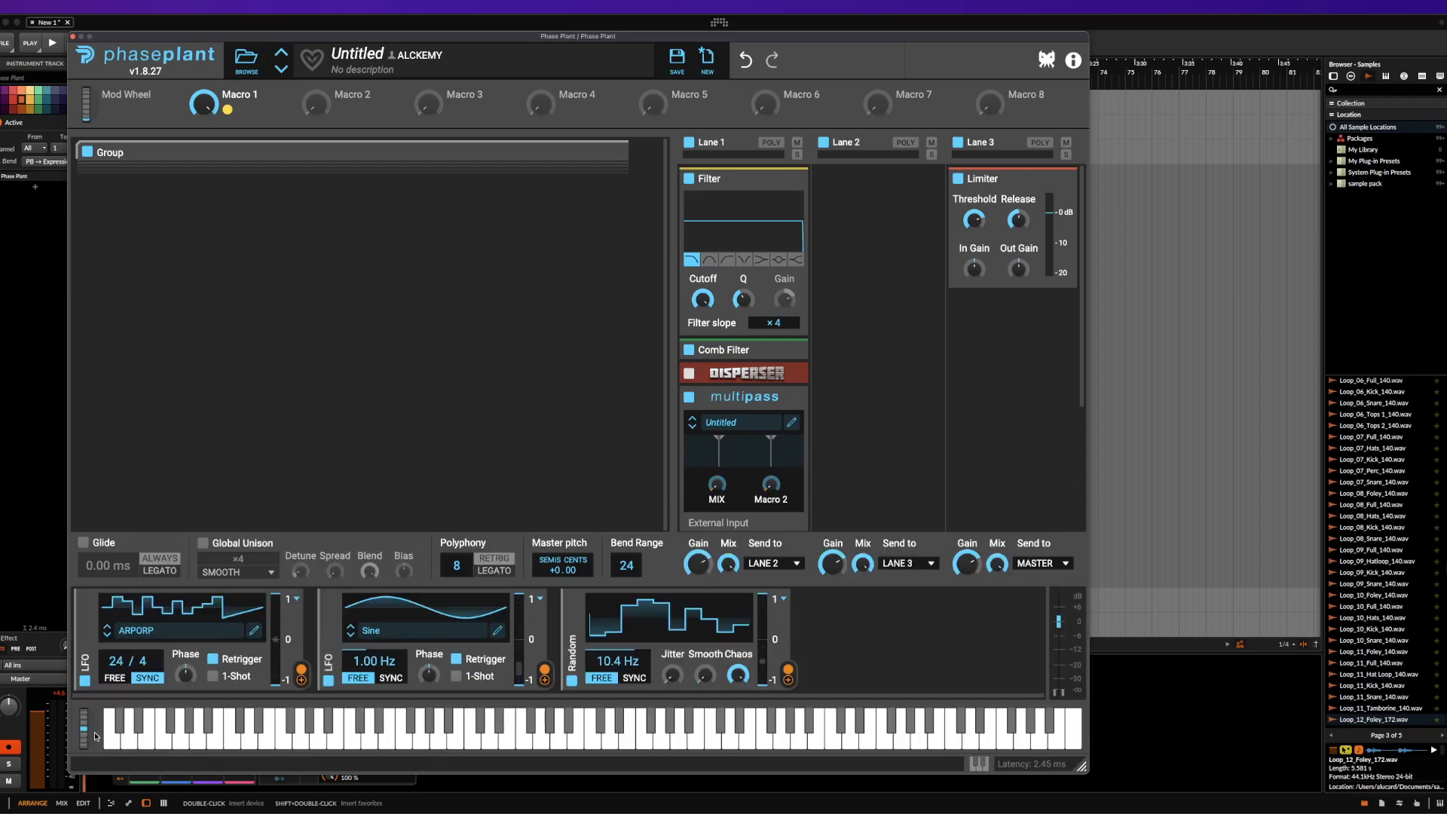
drag(143, 750, 432, 725)
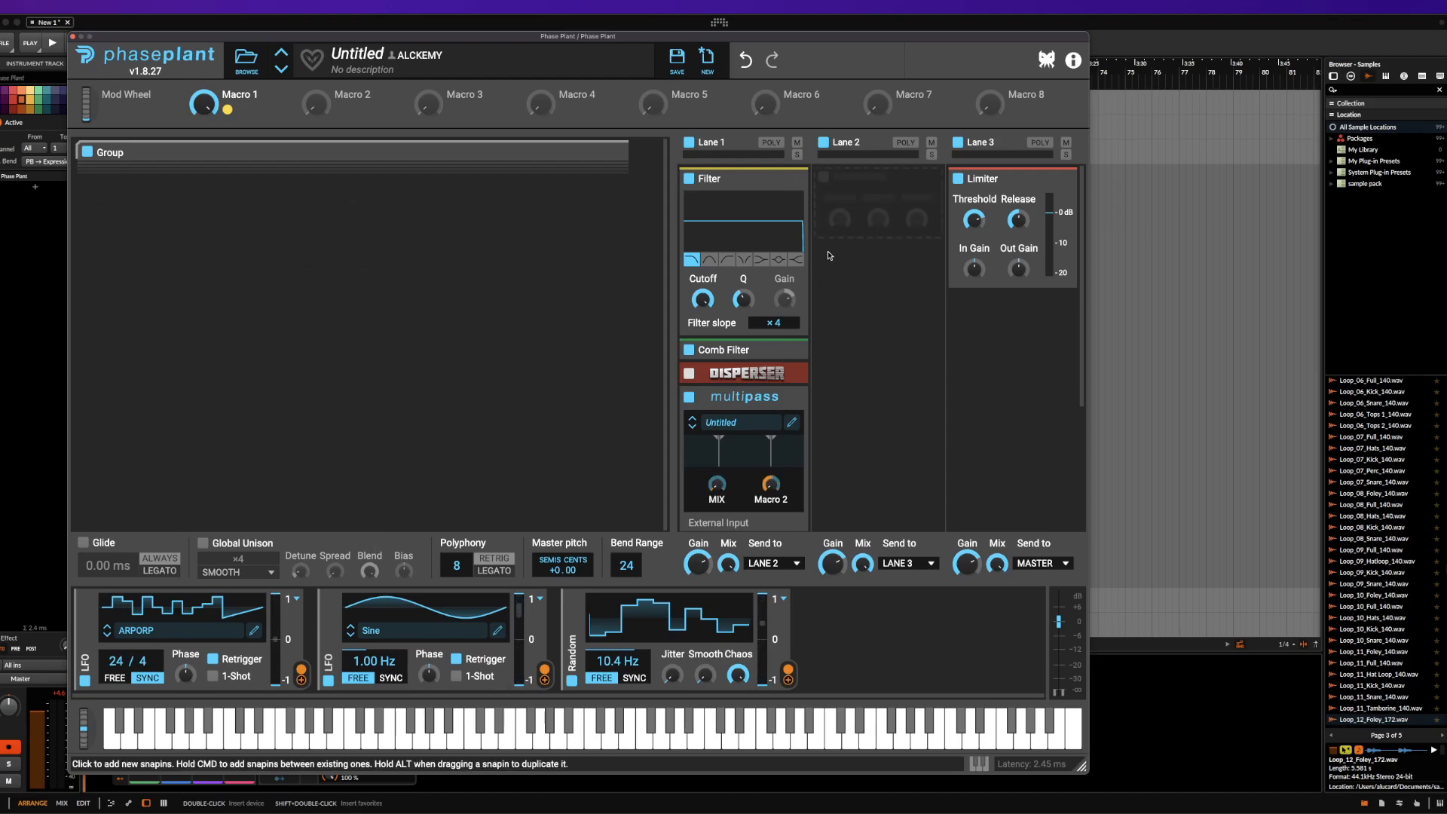
Look through Lane 1's effects and minimize its Filter
scroll(755, 236, down, 3)
scroll(755, 235, up, 3)
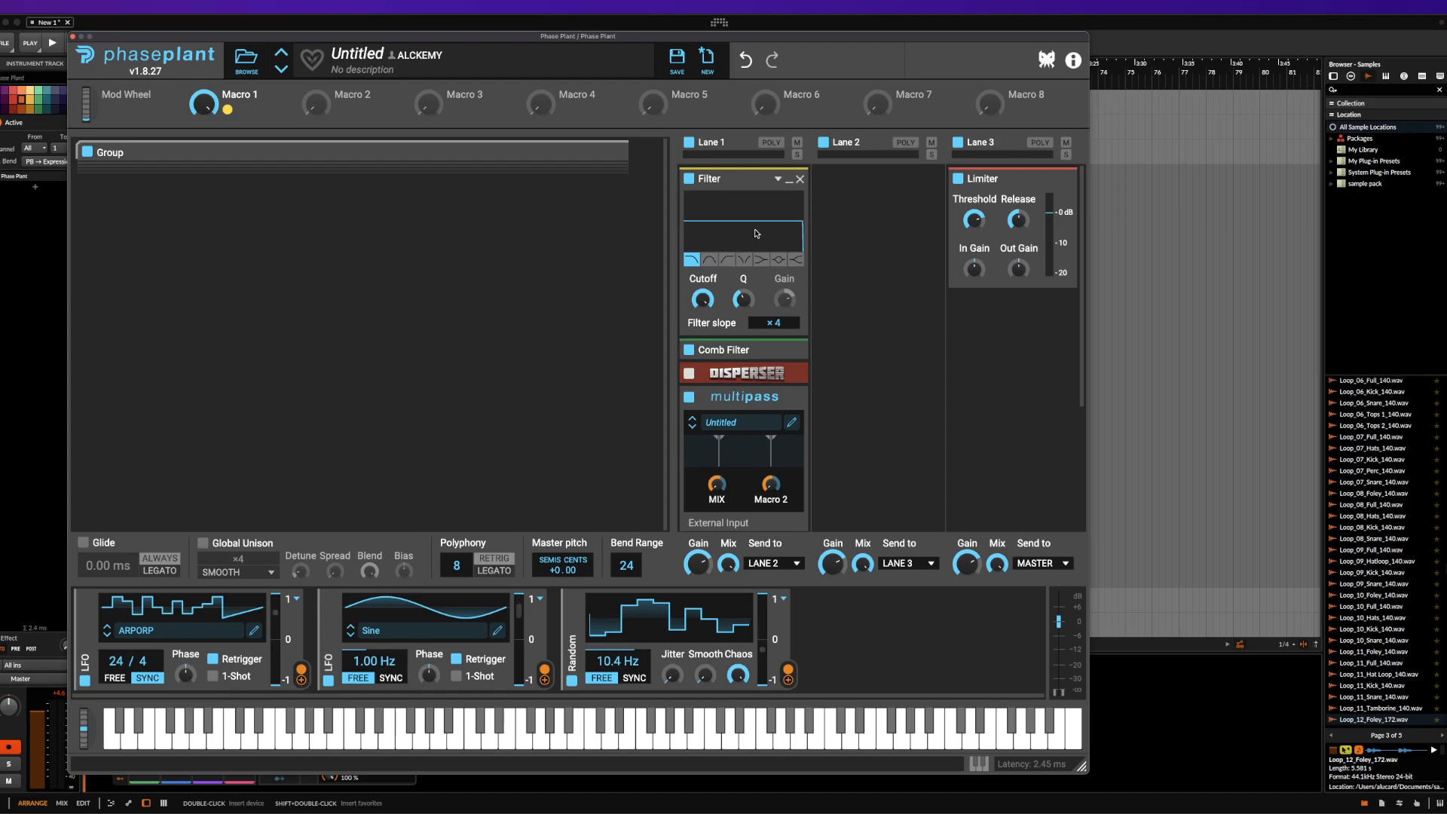
click(789, 179)
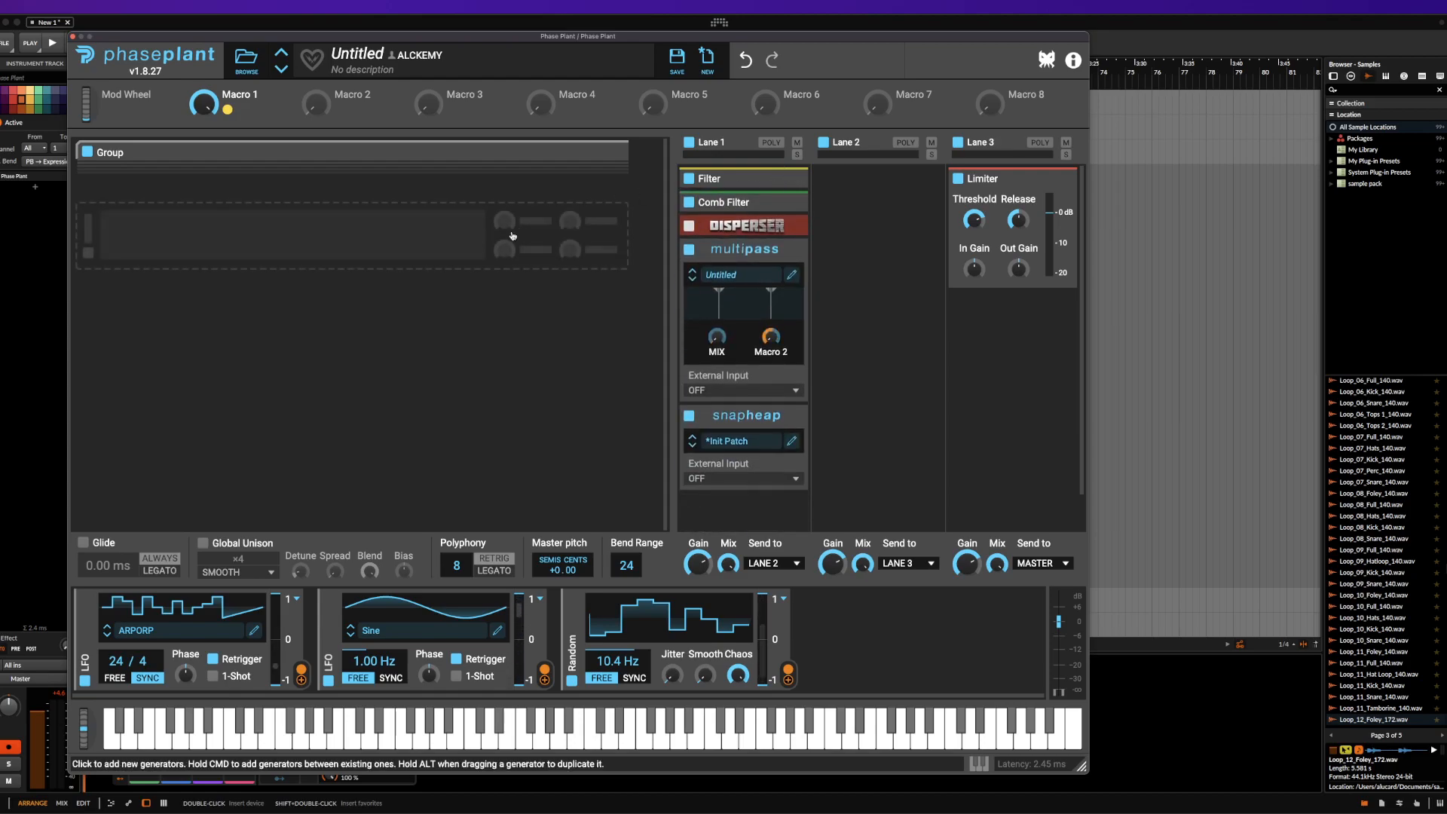